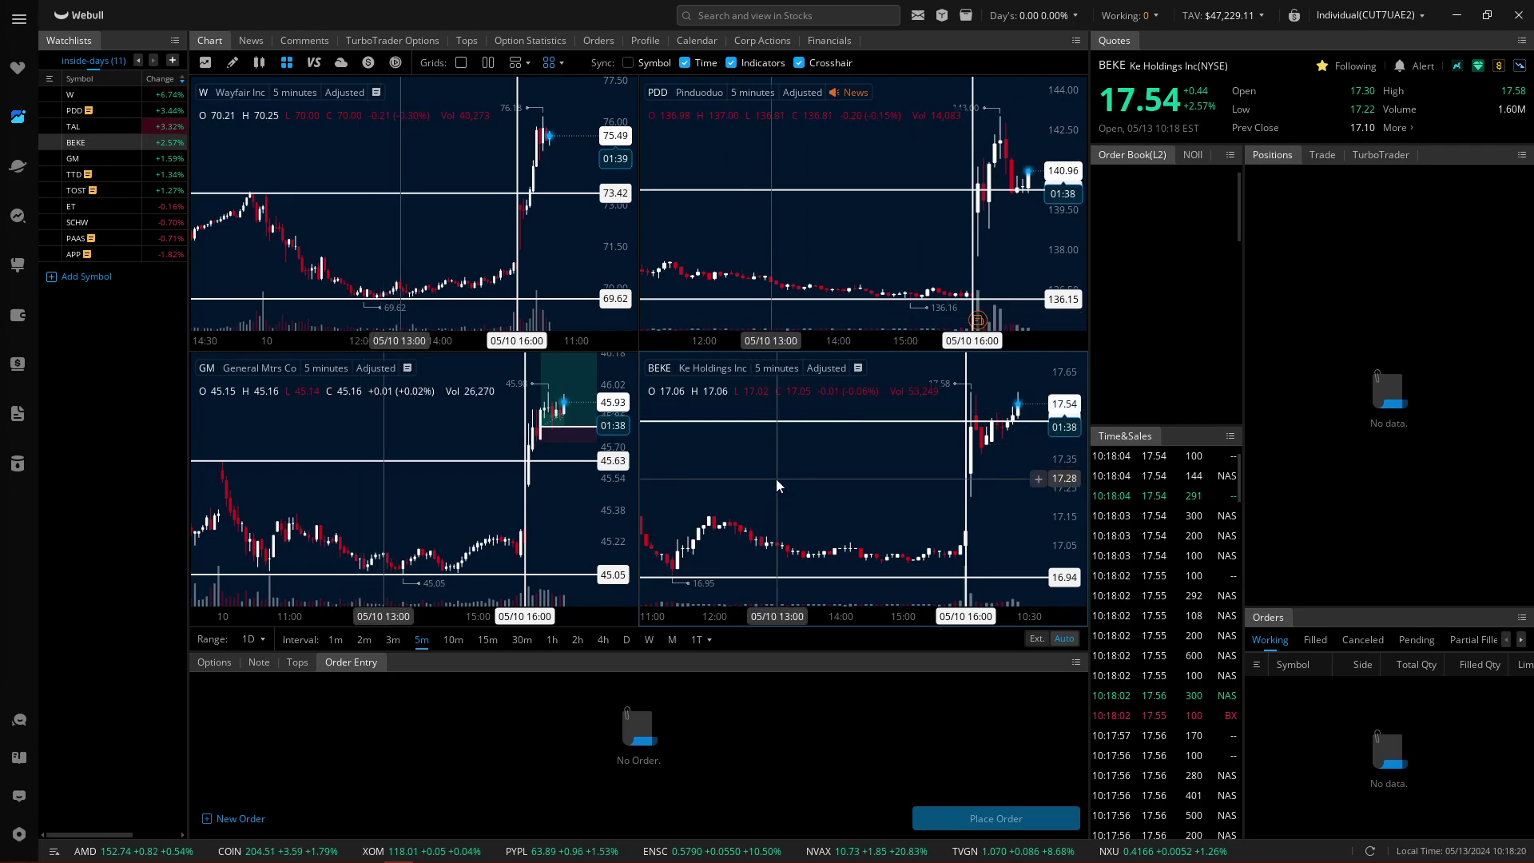
Step: Switch all four charts to daily candles and zoom in on them
left_click(626, 640)
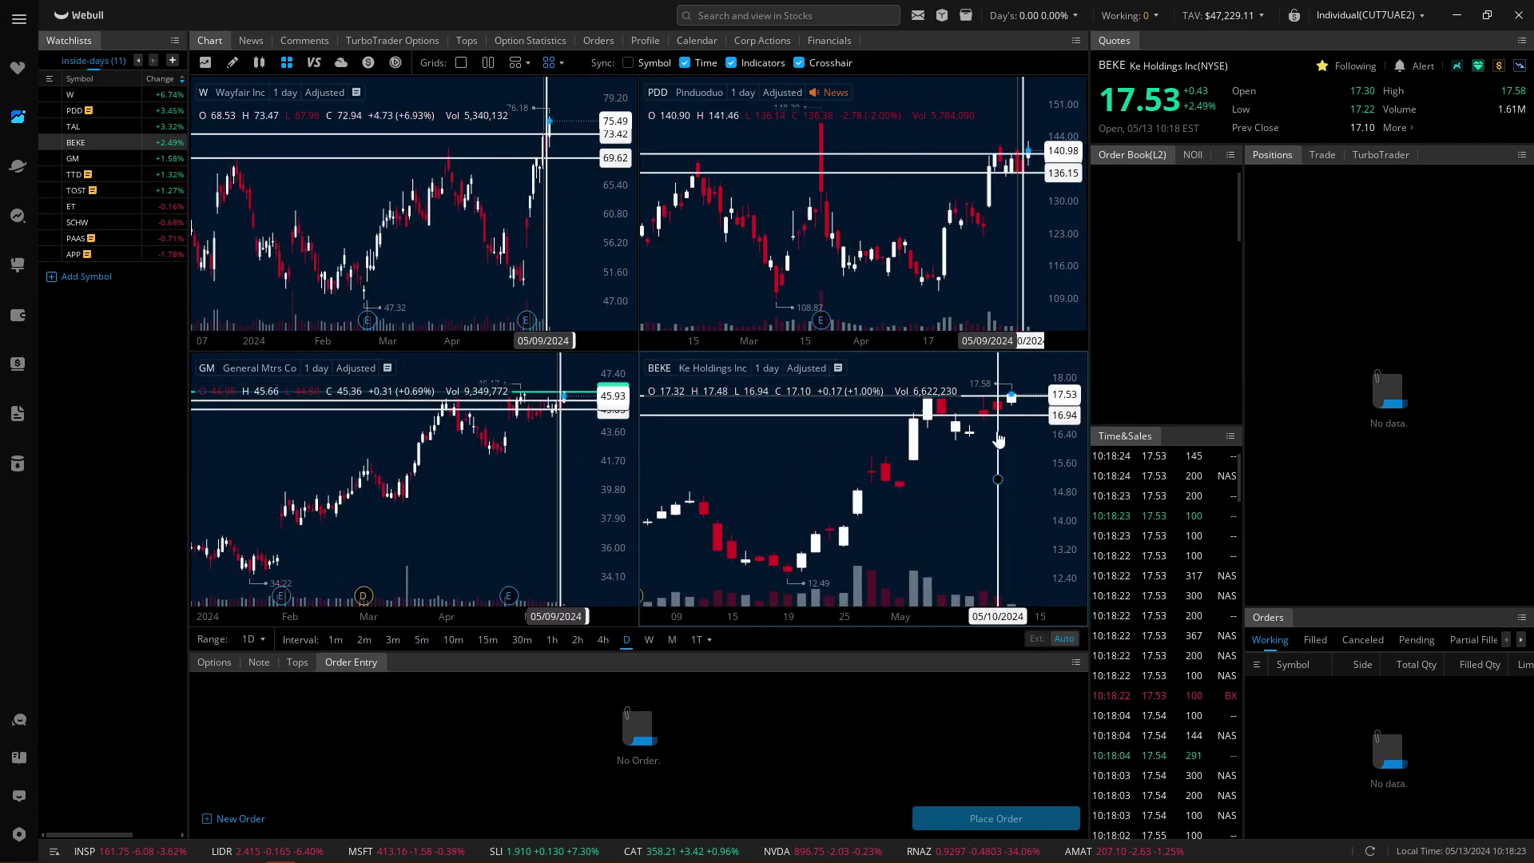
scroll(999, 439, "up", 2)
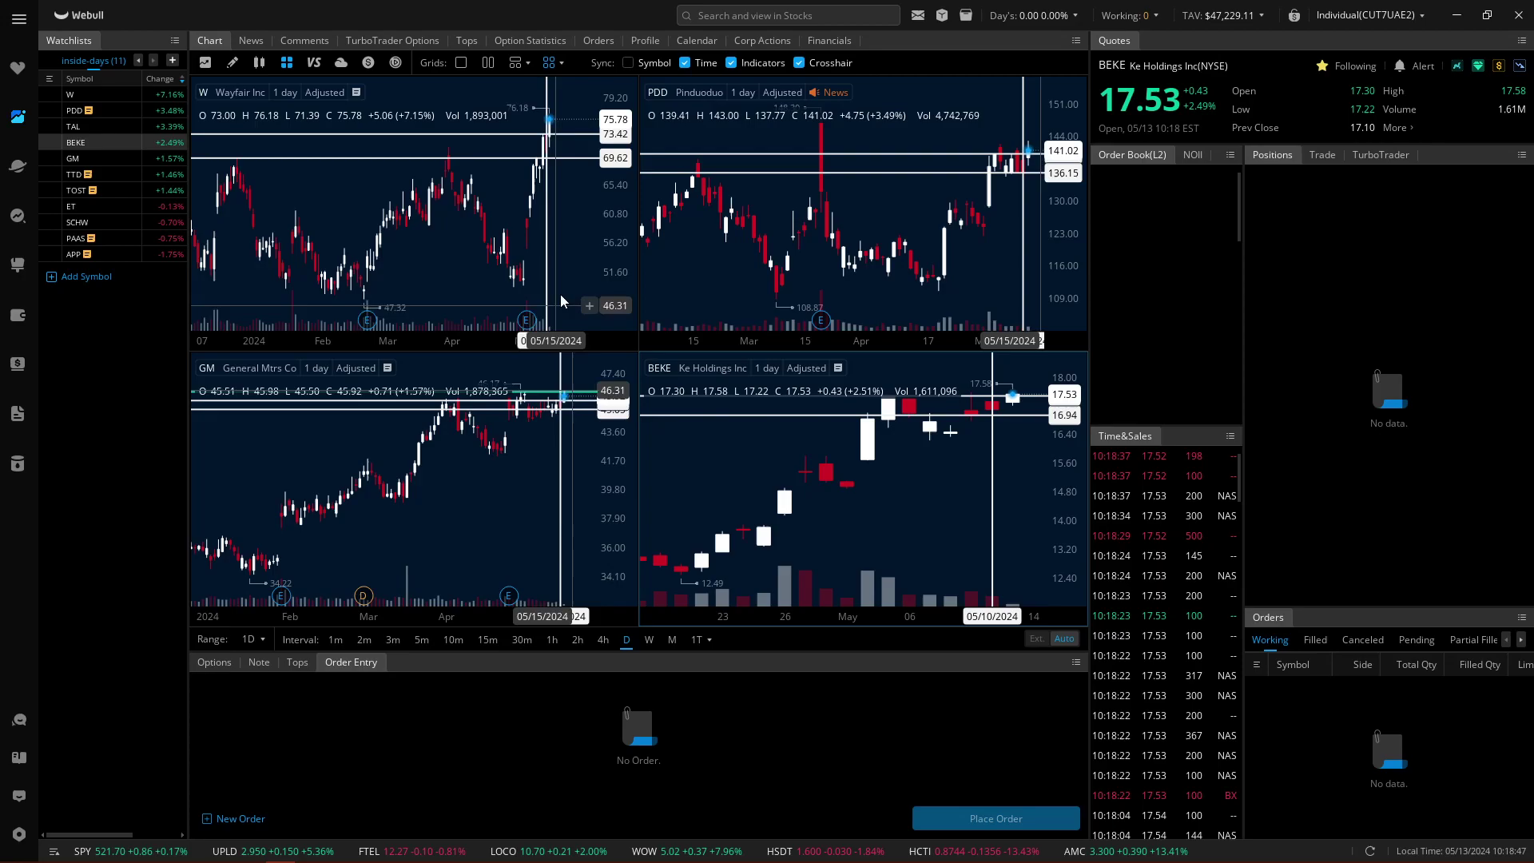
scroll(559, 237, "up", 3)
left_click(461, 63)
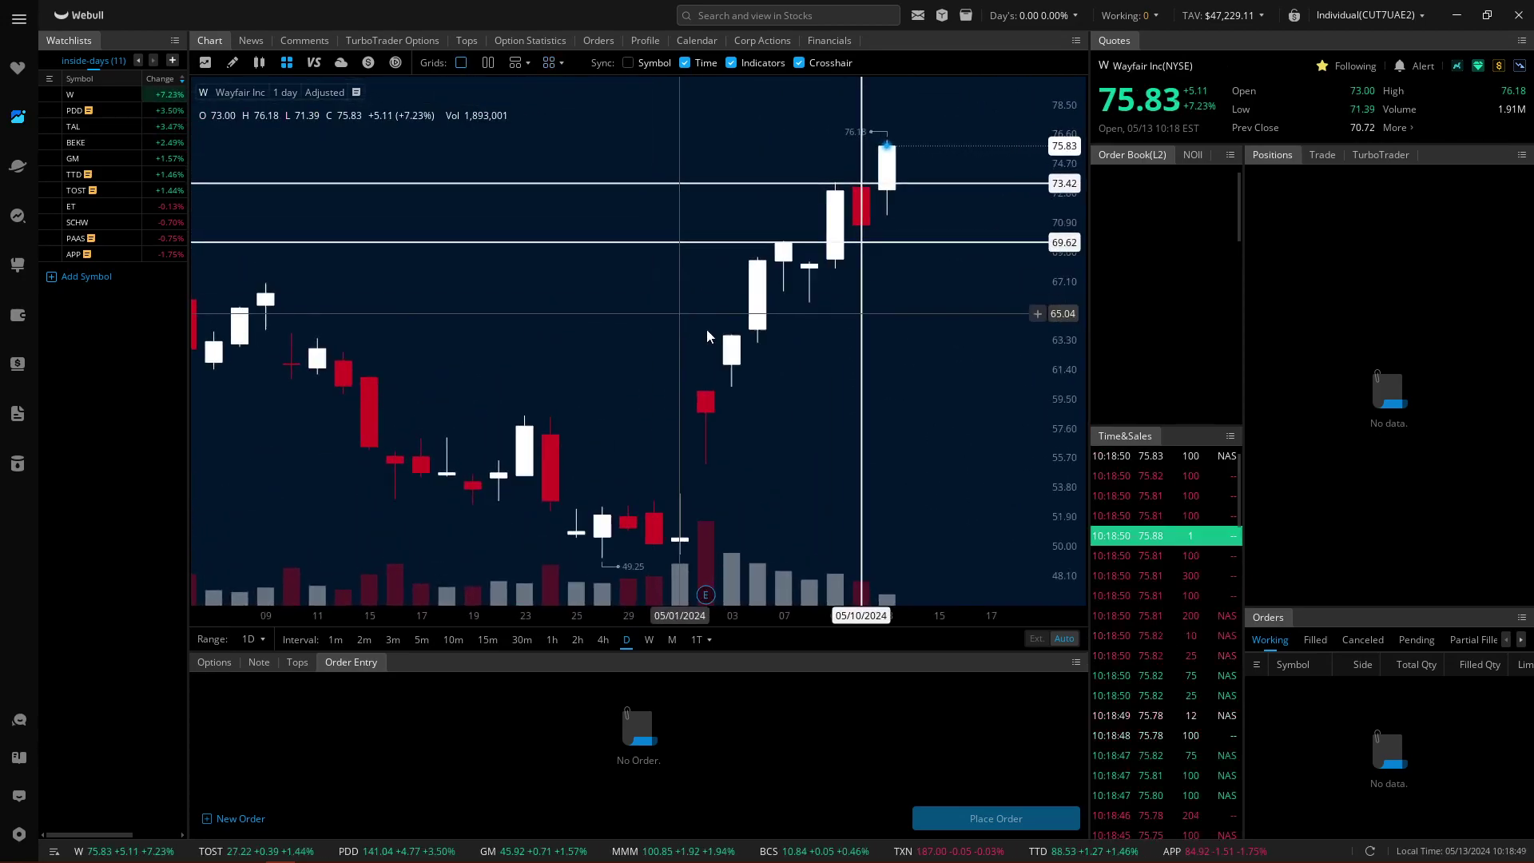
scroll(743, 371, "down", 1)
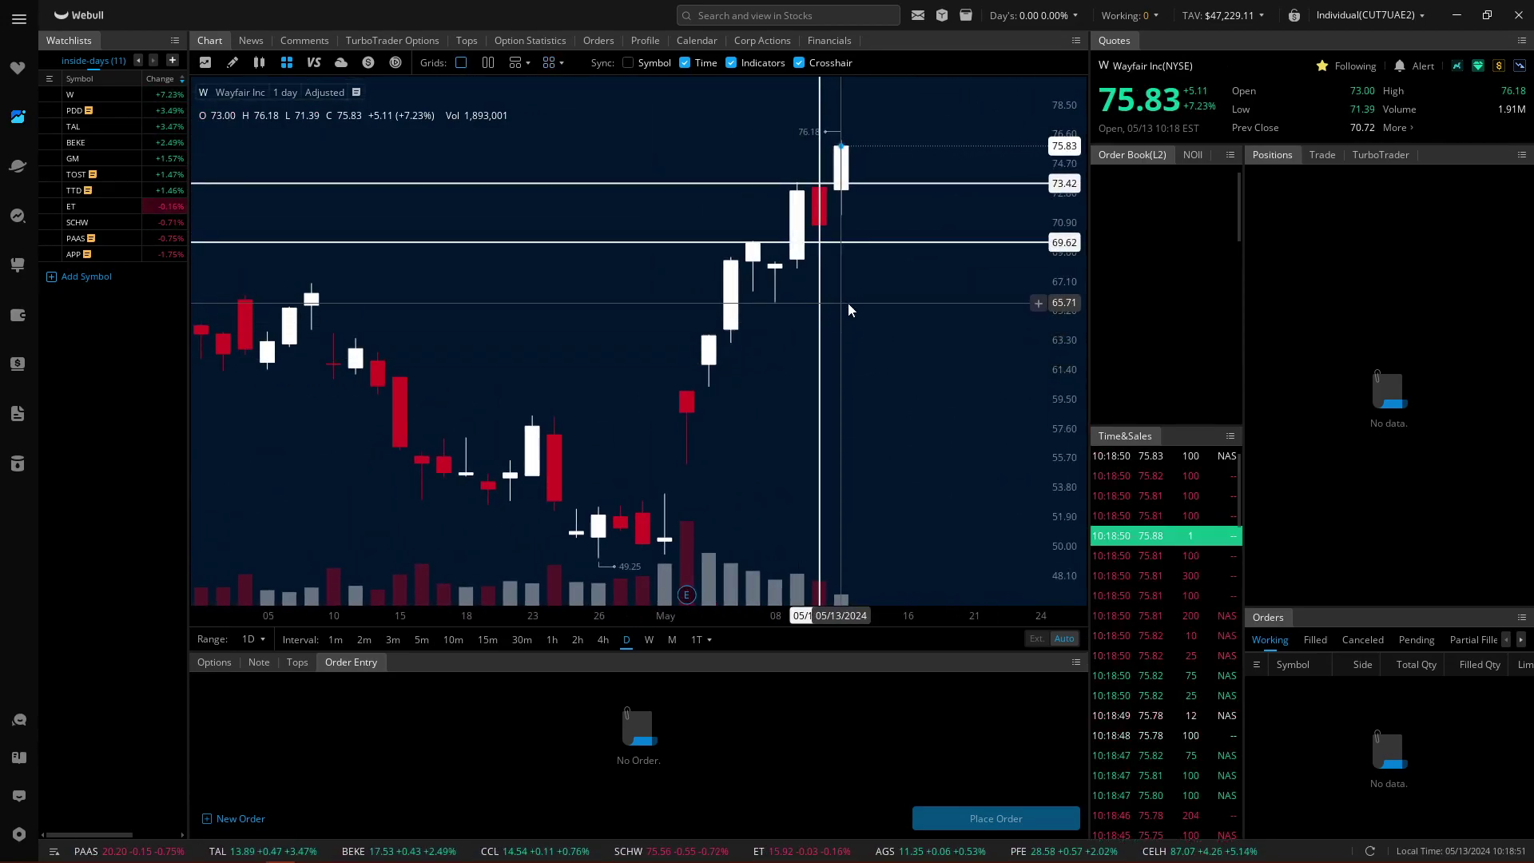
left_click_drag(819, 341, 797, 341)
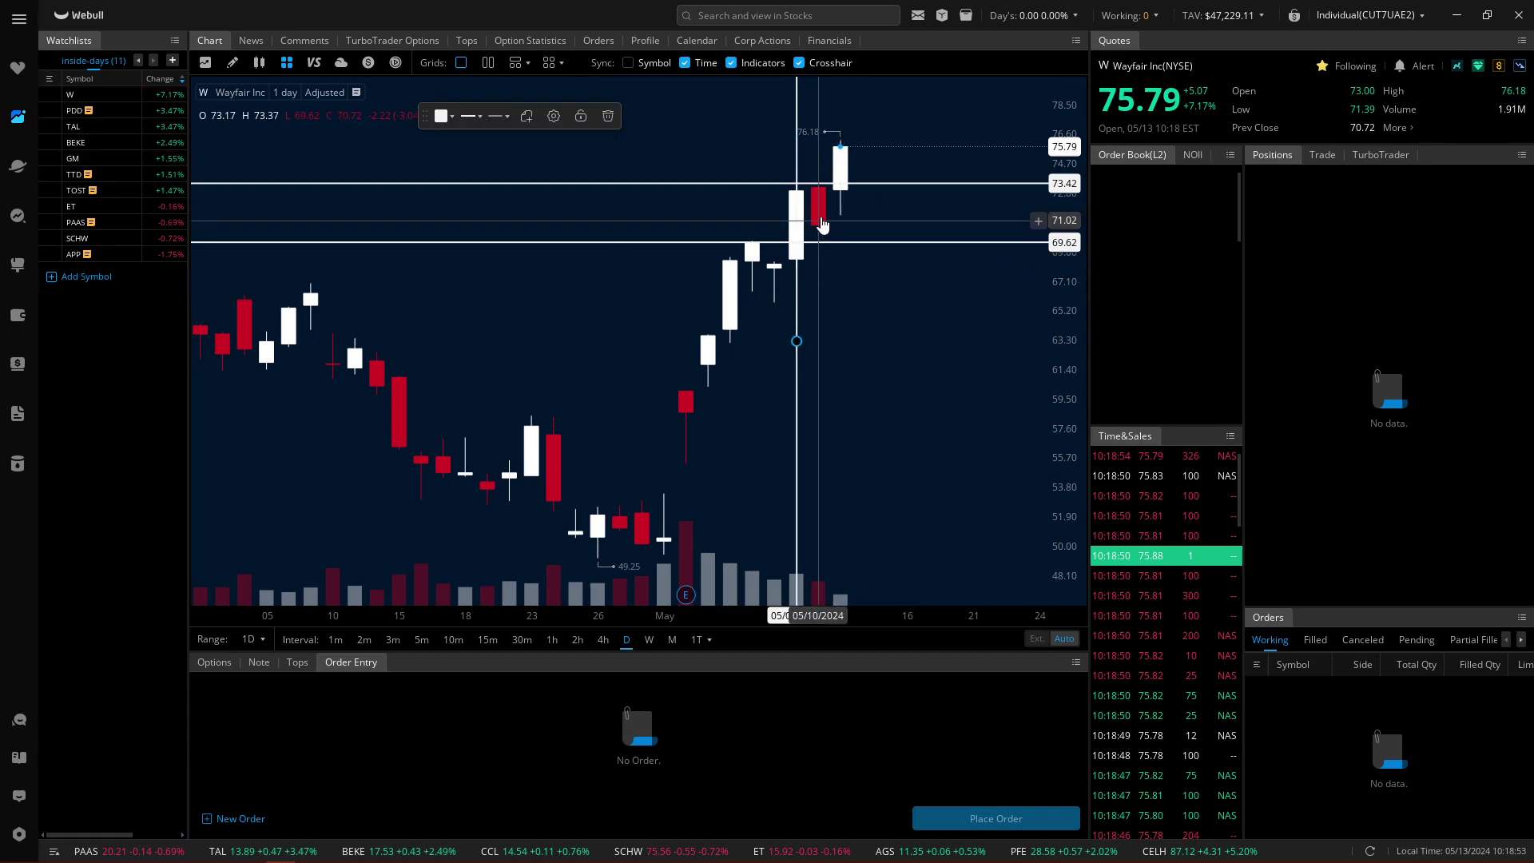
left_click(823, 242)
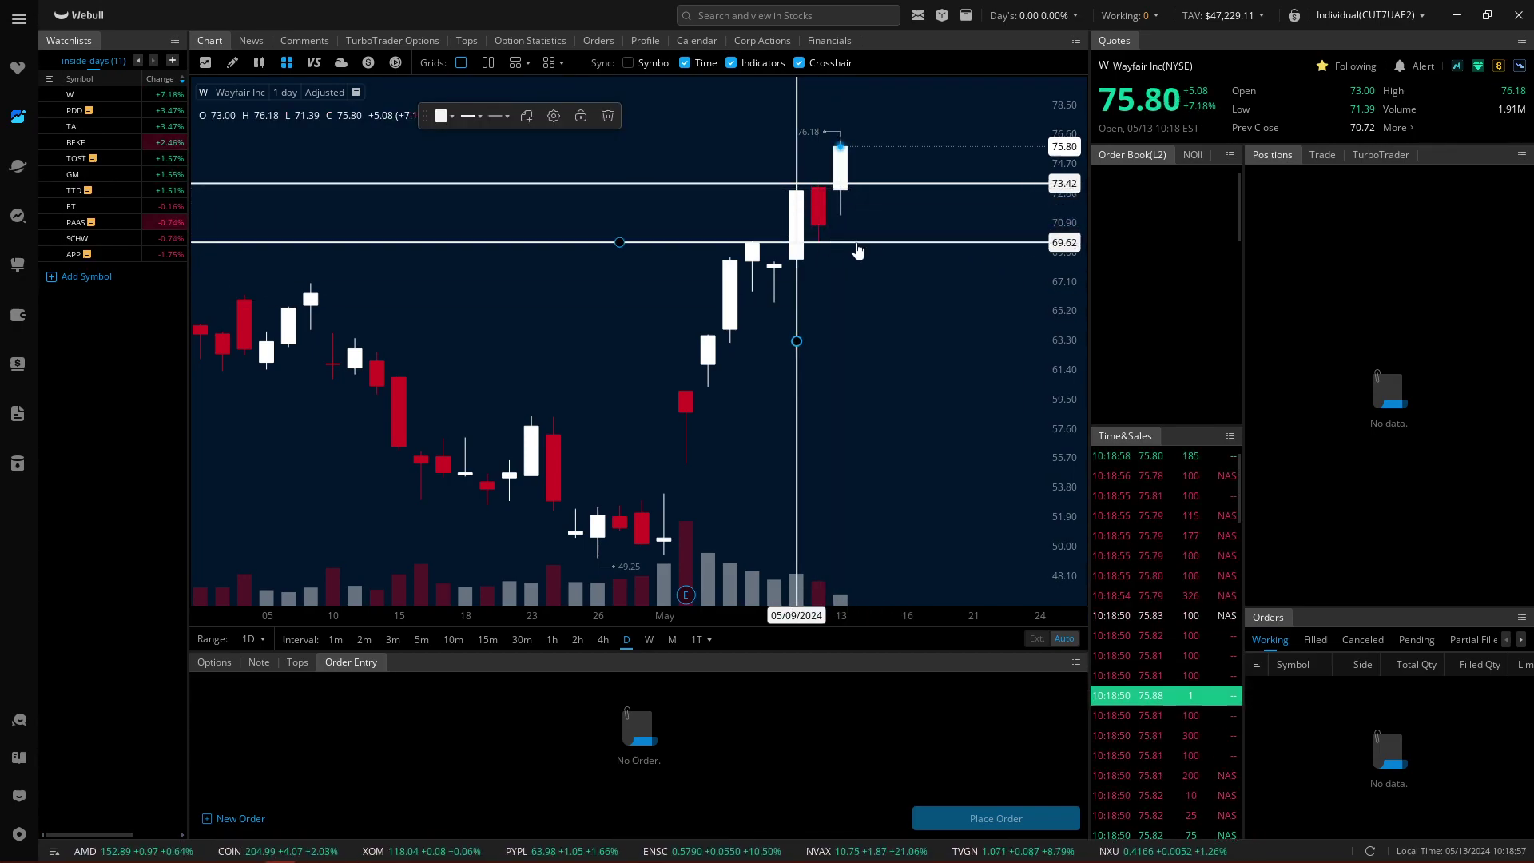
left_click_drag(797, 341, 819, 341)
left_click(881, 336)
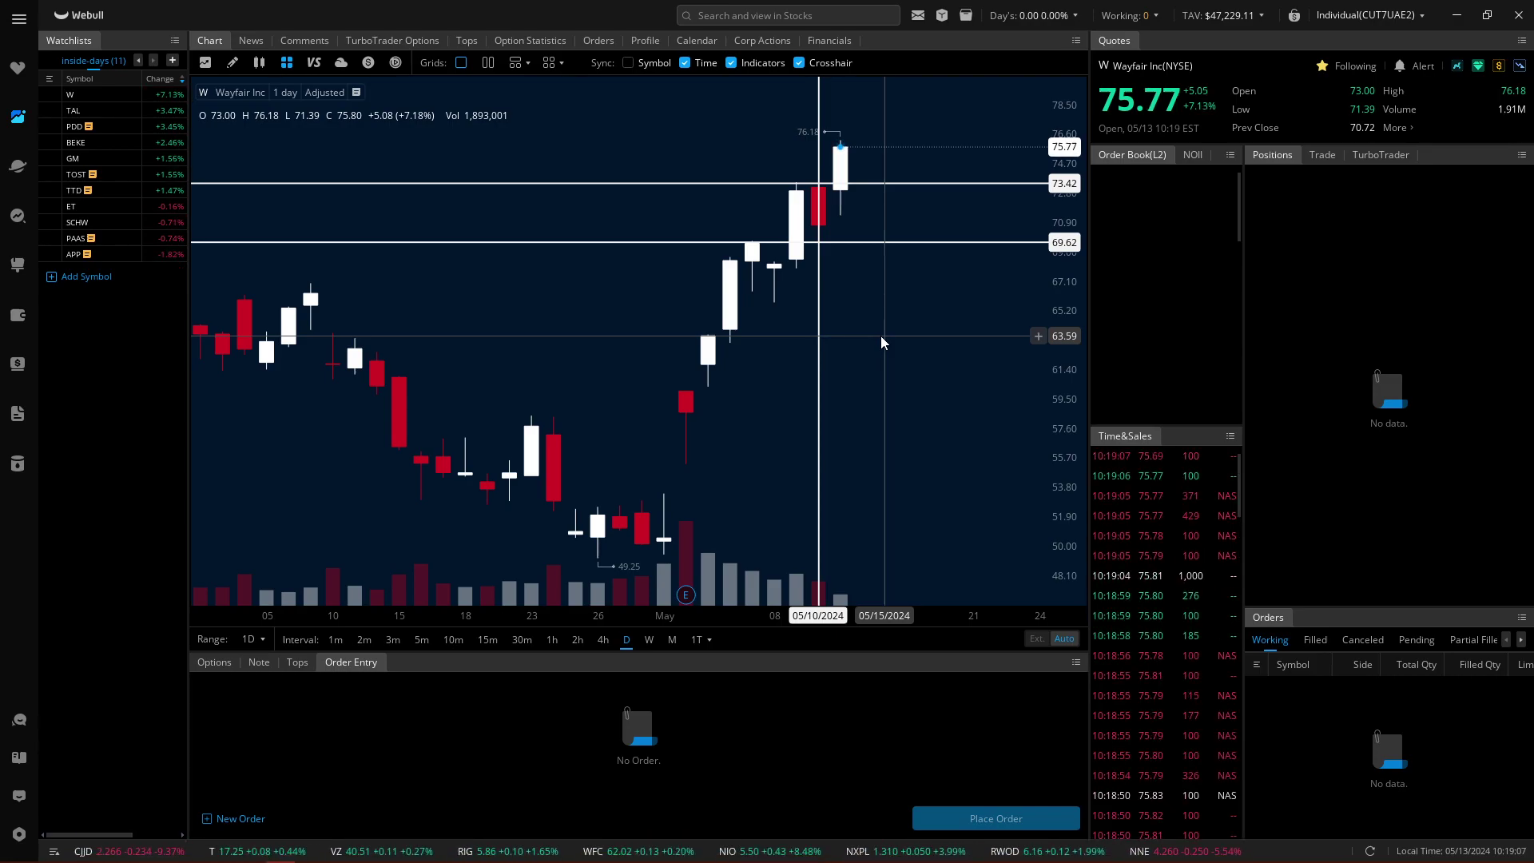
scroll(877, 332, "down", 3)
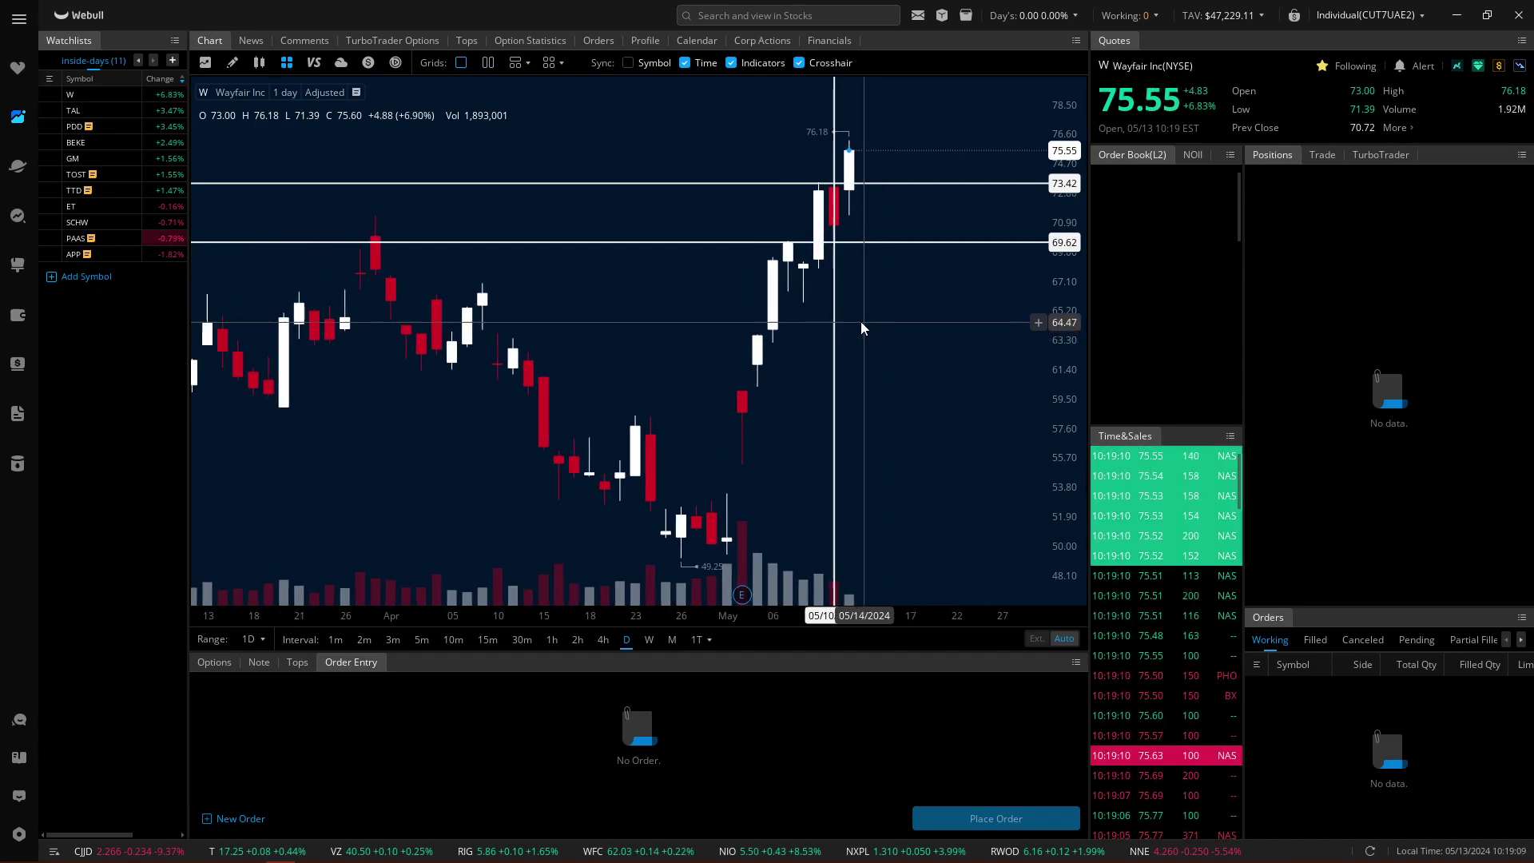
scroll(860, 321, "up", 5)
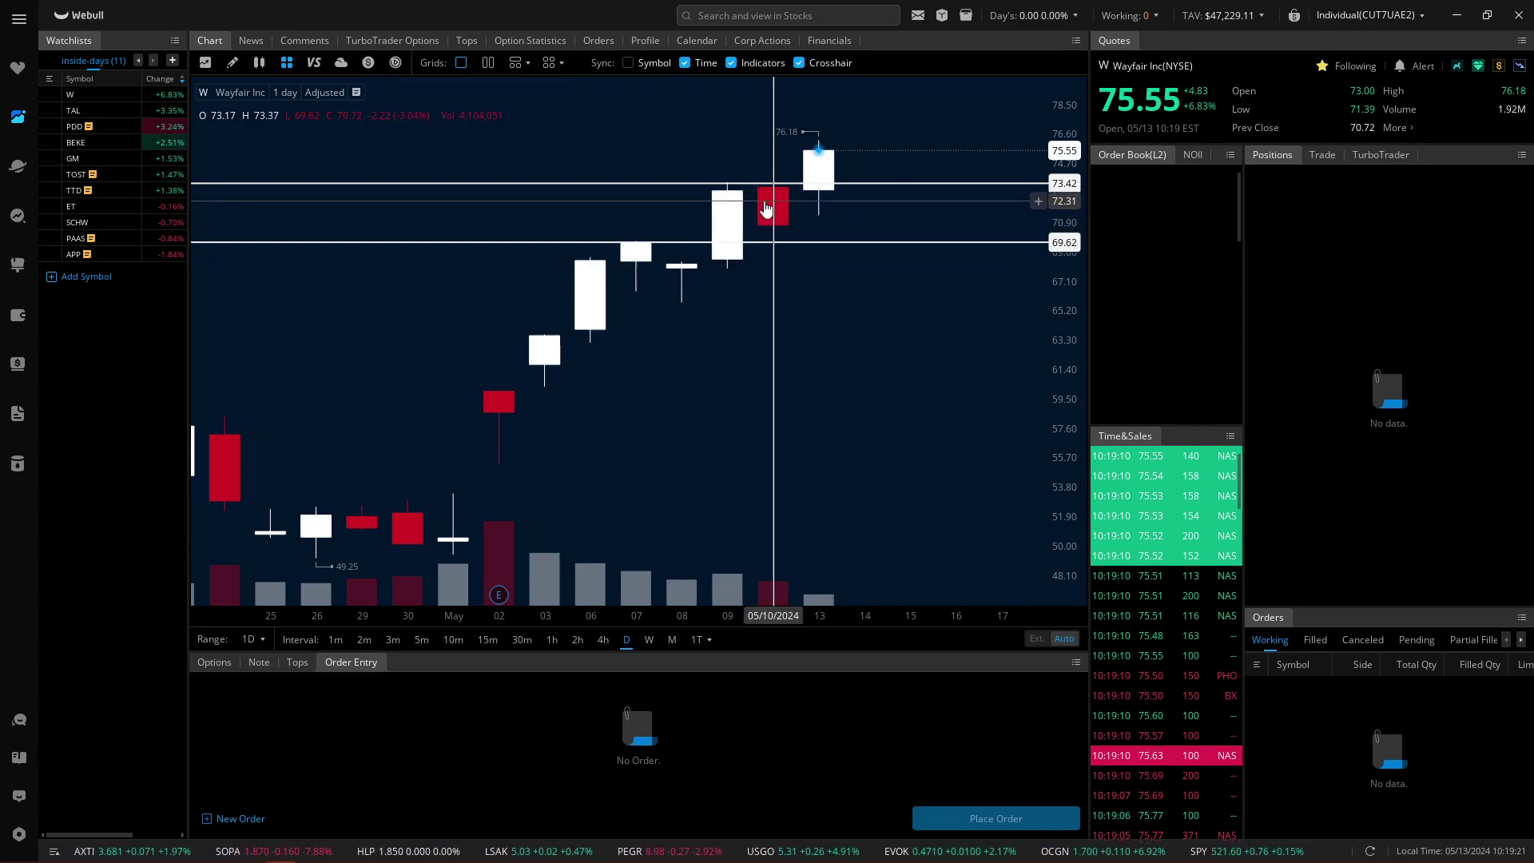
Step: Show TAL's daily chart panned slightly left, then switch to Pinduoduo (PDD)
left_click(166, 112)
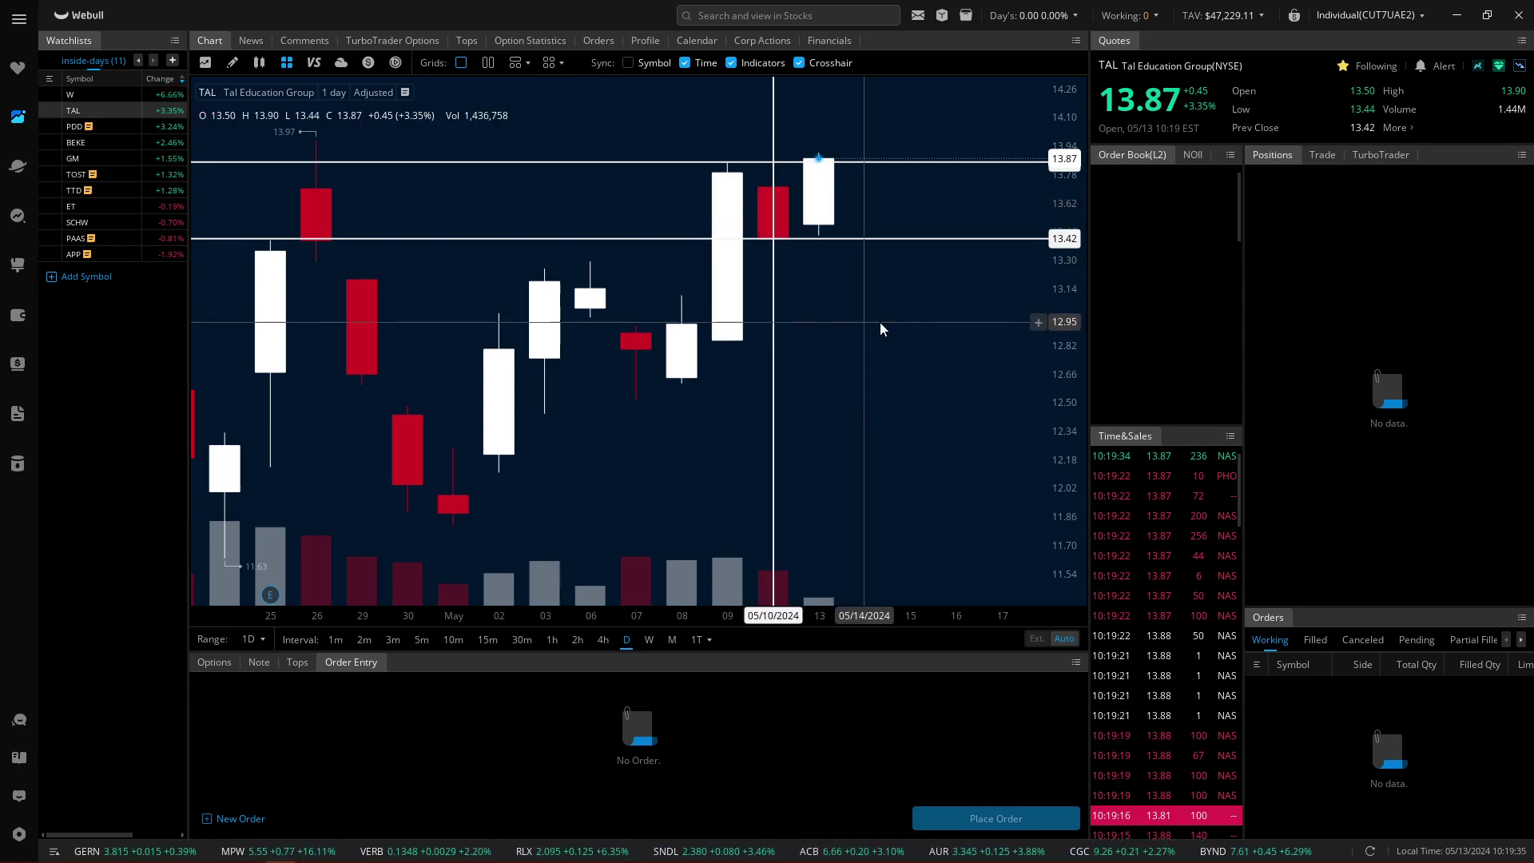
left_click_drag(879, 323, 874, 323)
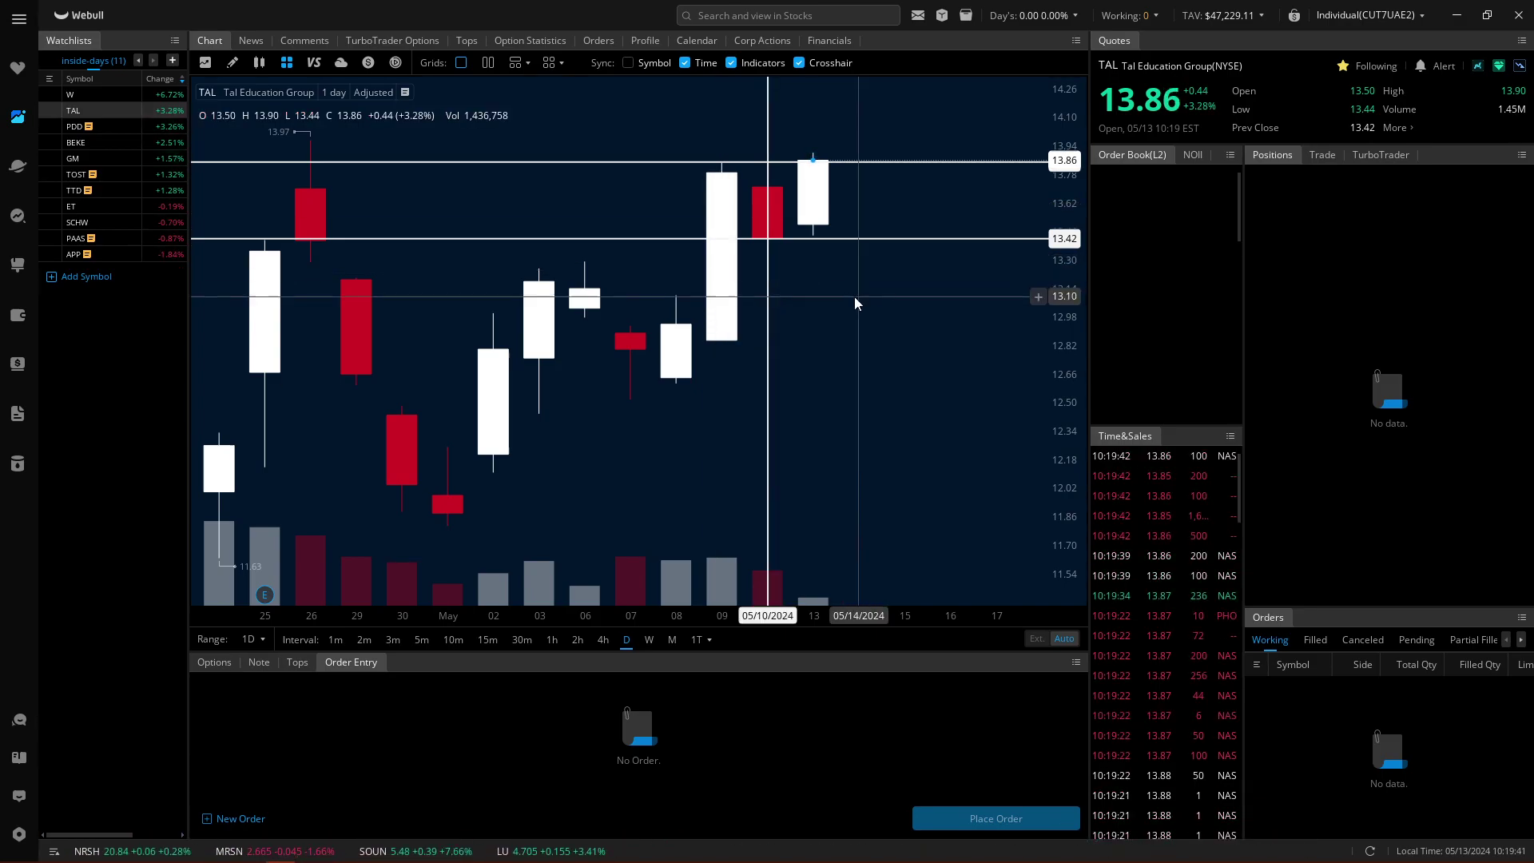
left_click(75, 126)
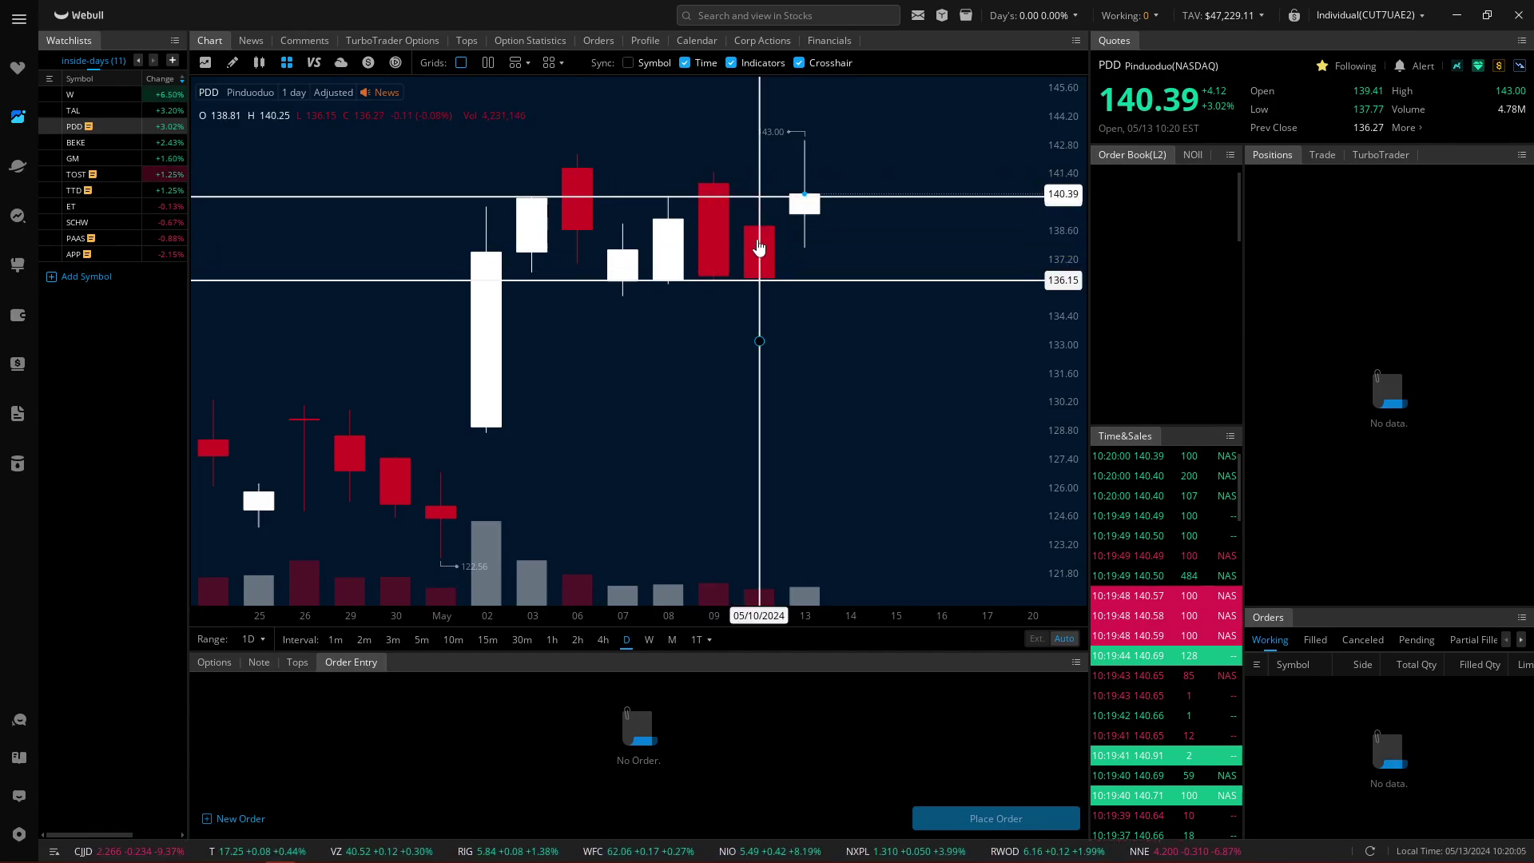
Step: Move PDD's vertical line from 05/10 to 05/13 and back to 05/10
left_click(759, 250)
left_click_drag(781, 246, 804, 245)
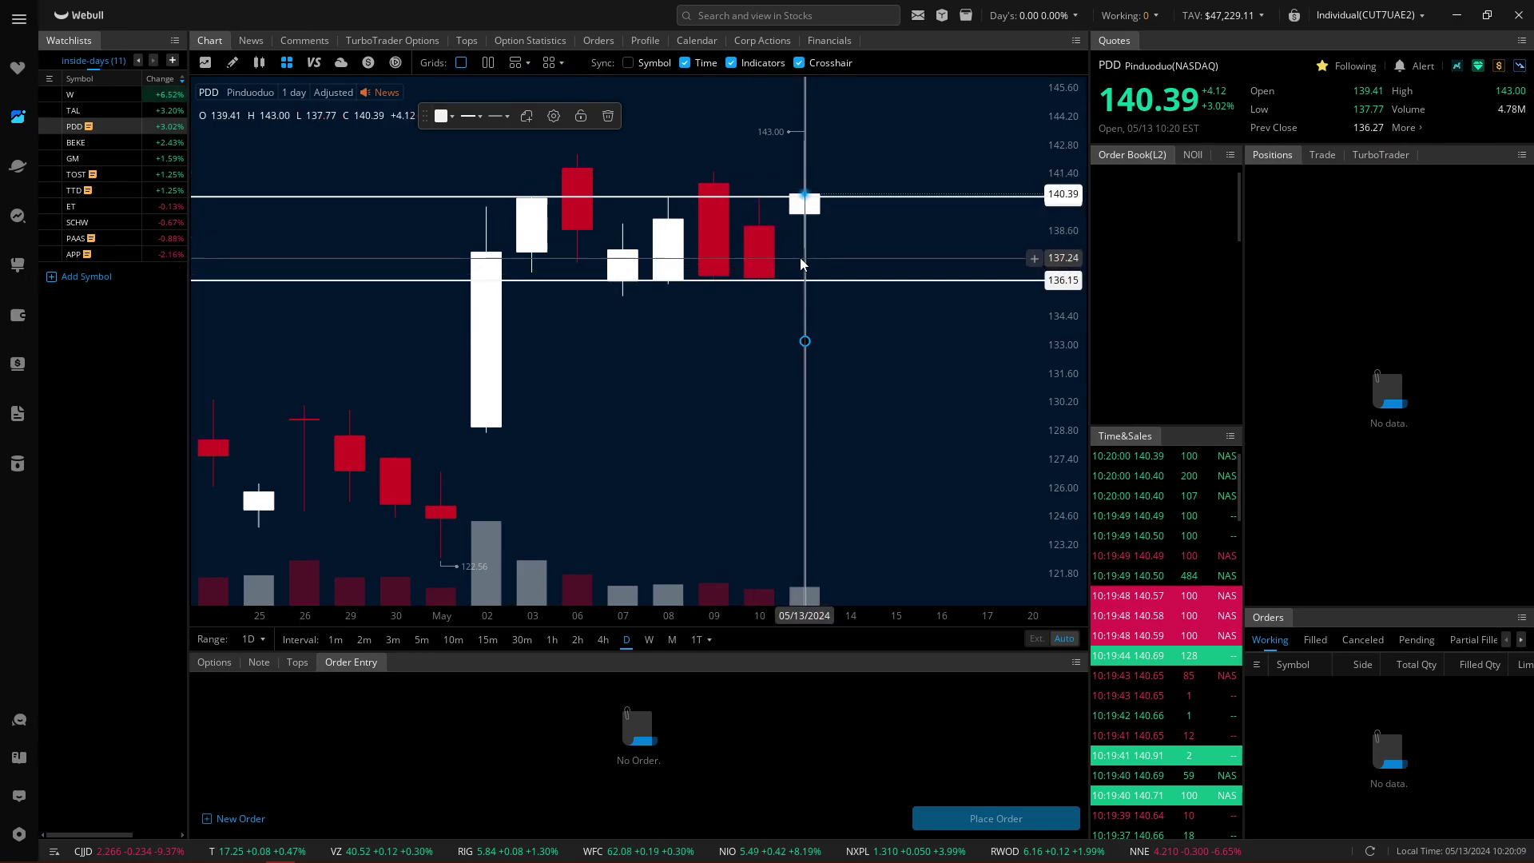
left_click_drag(803, 272, 775, 264)
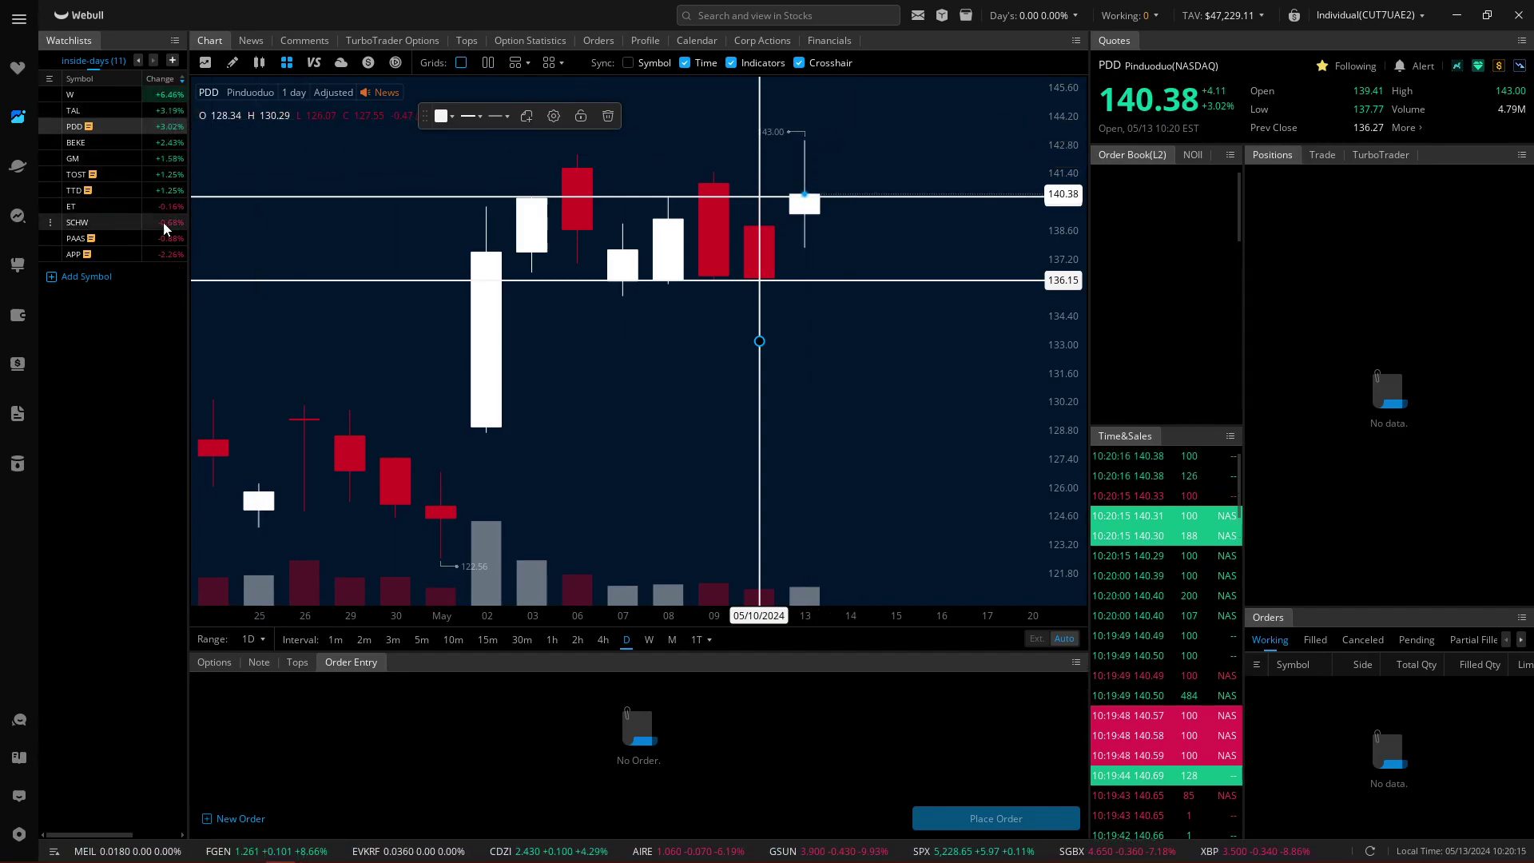
Step: On Applovin (APP), move the vertical line to 05/13 and back, then pan to the latest bar
left_click(162, 254)
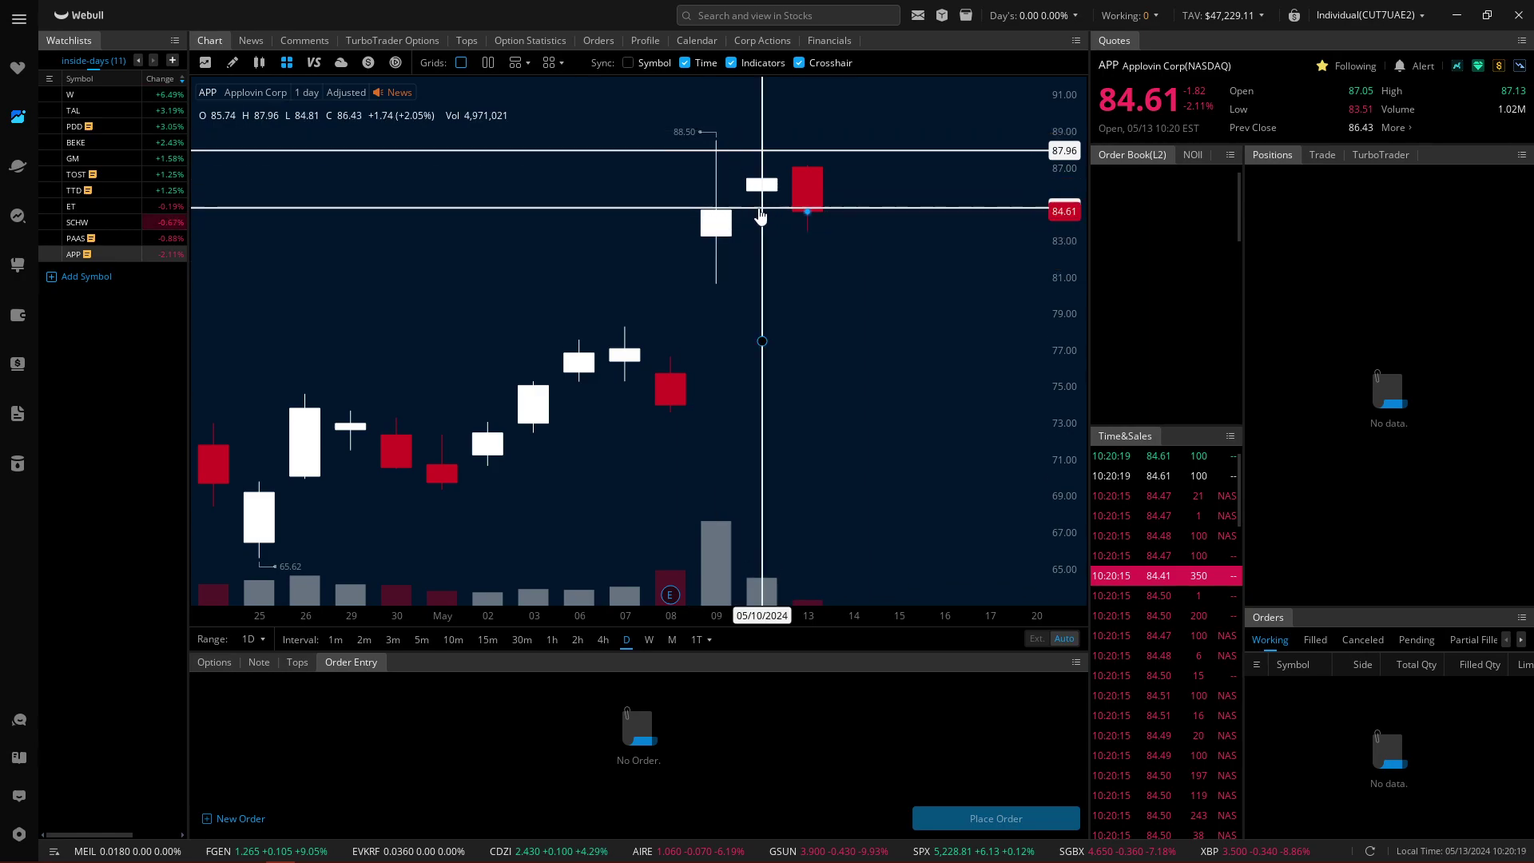
left_click_drag(765, 279, 809, 279)
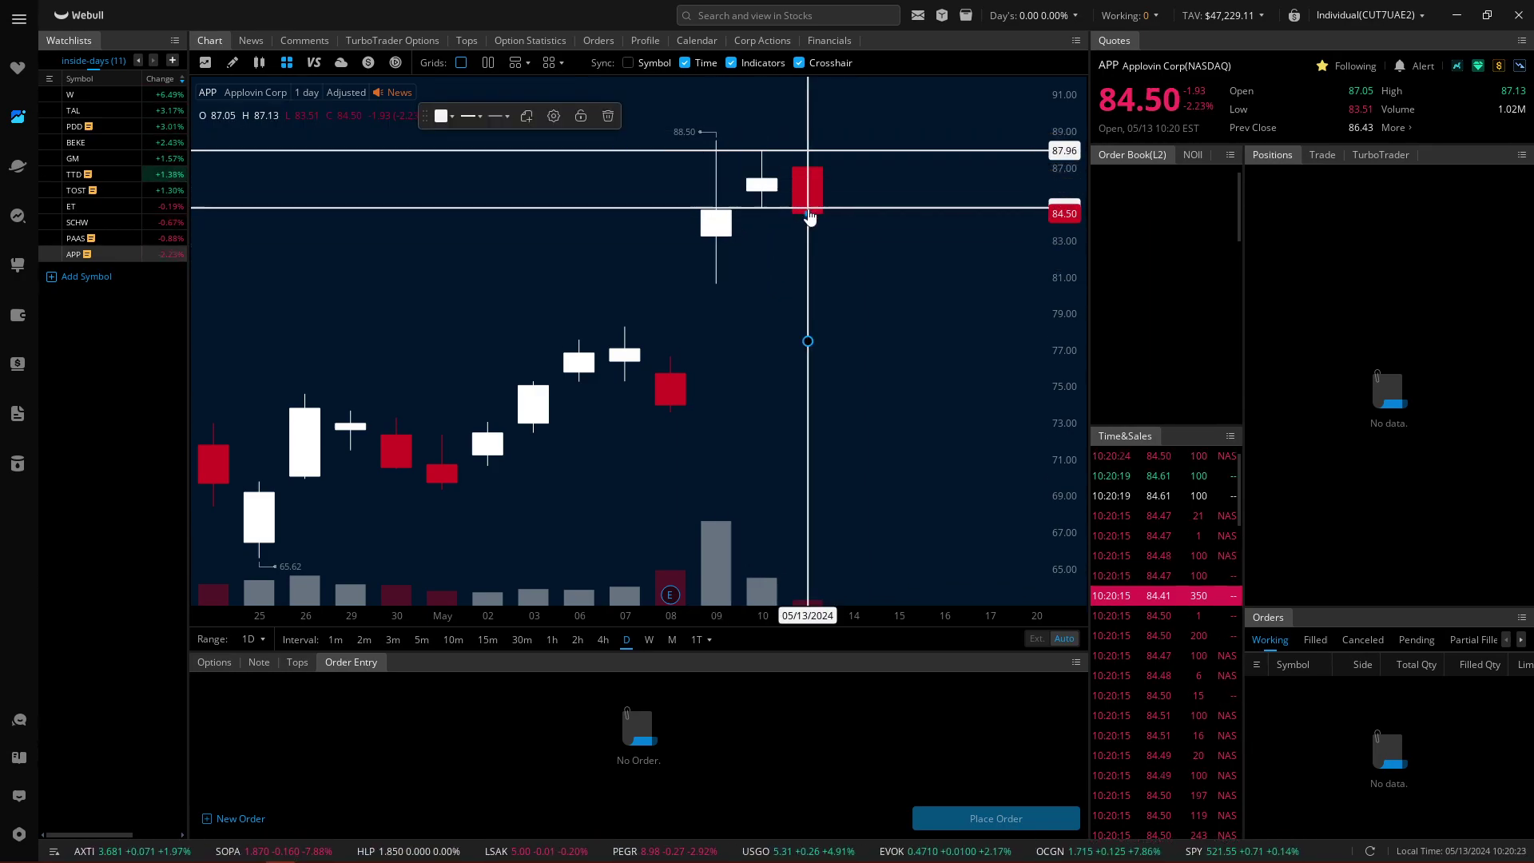
mouse_move(808, 260)
left_mouse_down()
mouse_move(775, 220)
mouse_move(822, 214)
left_mouse_up()
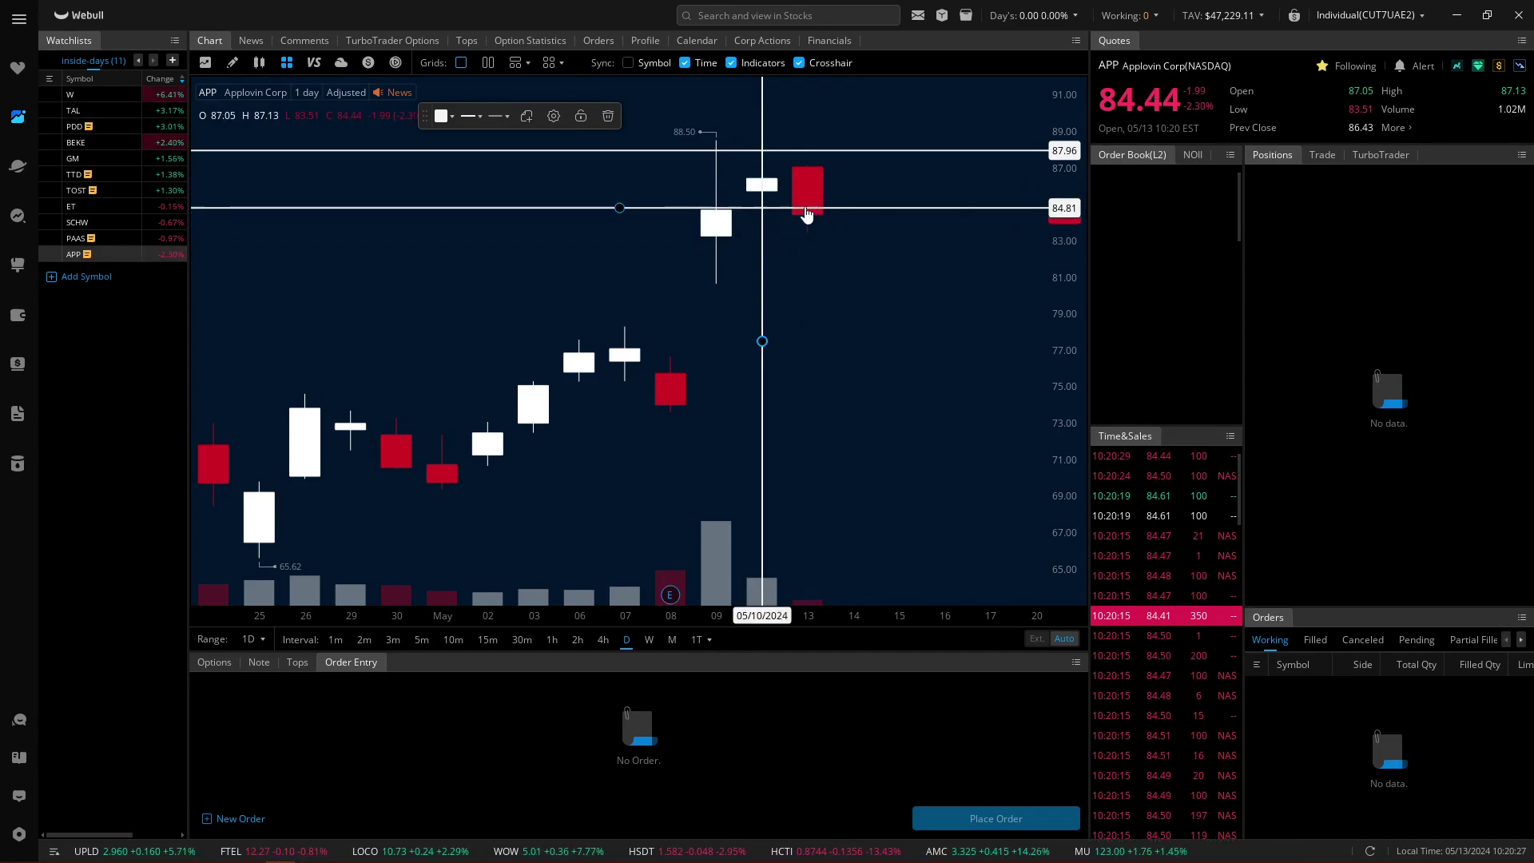
left_click(759, 158)
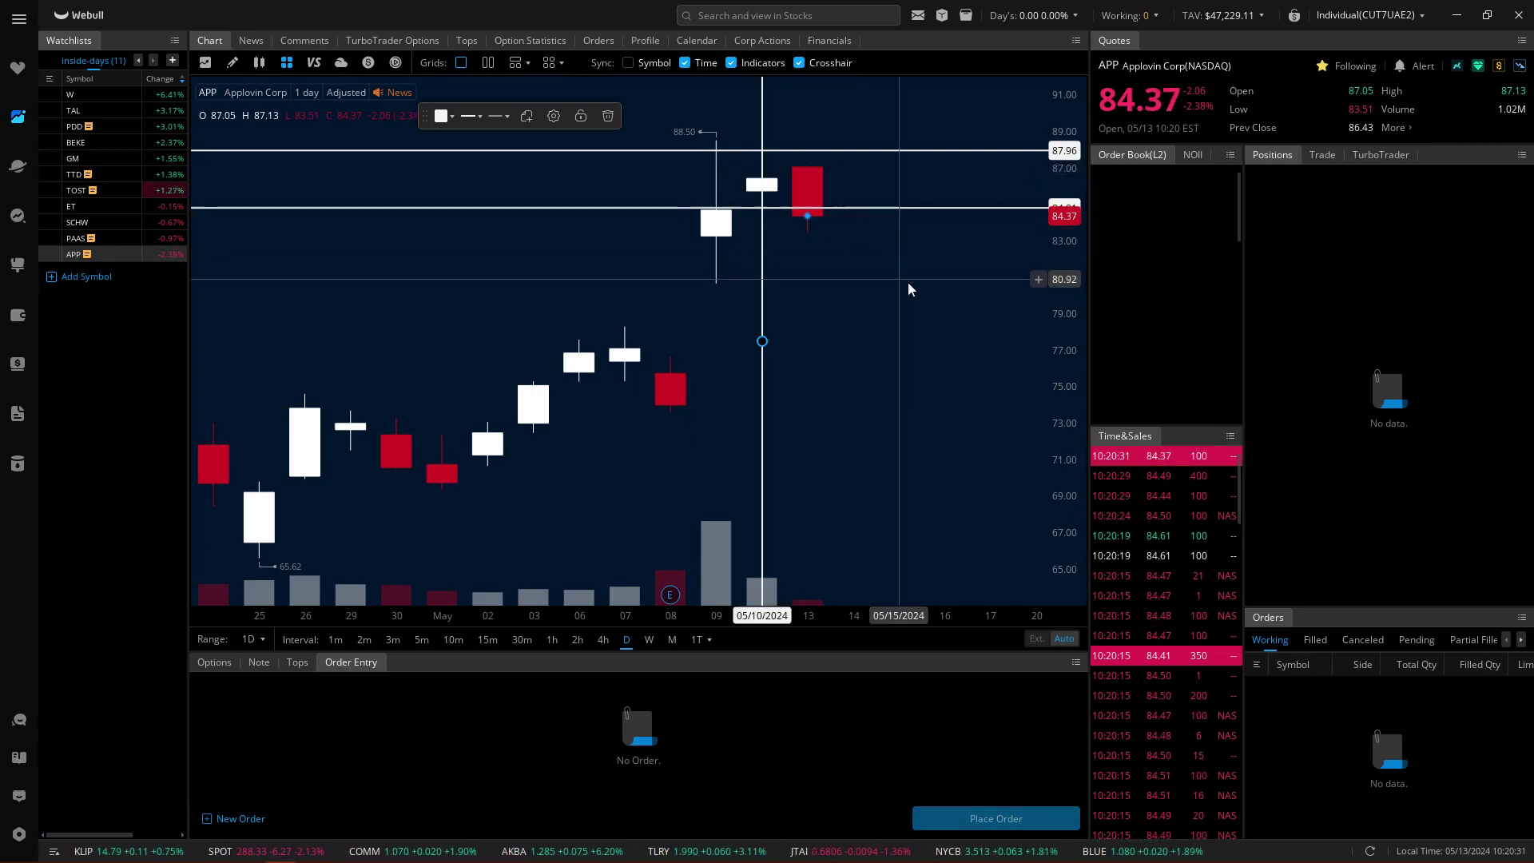
left_click_drag(908, 281, 883, 281)
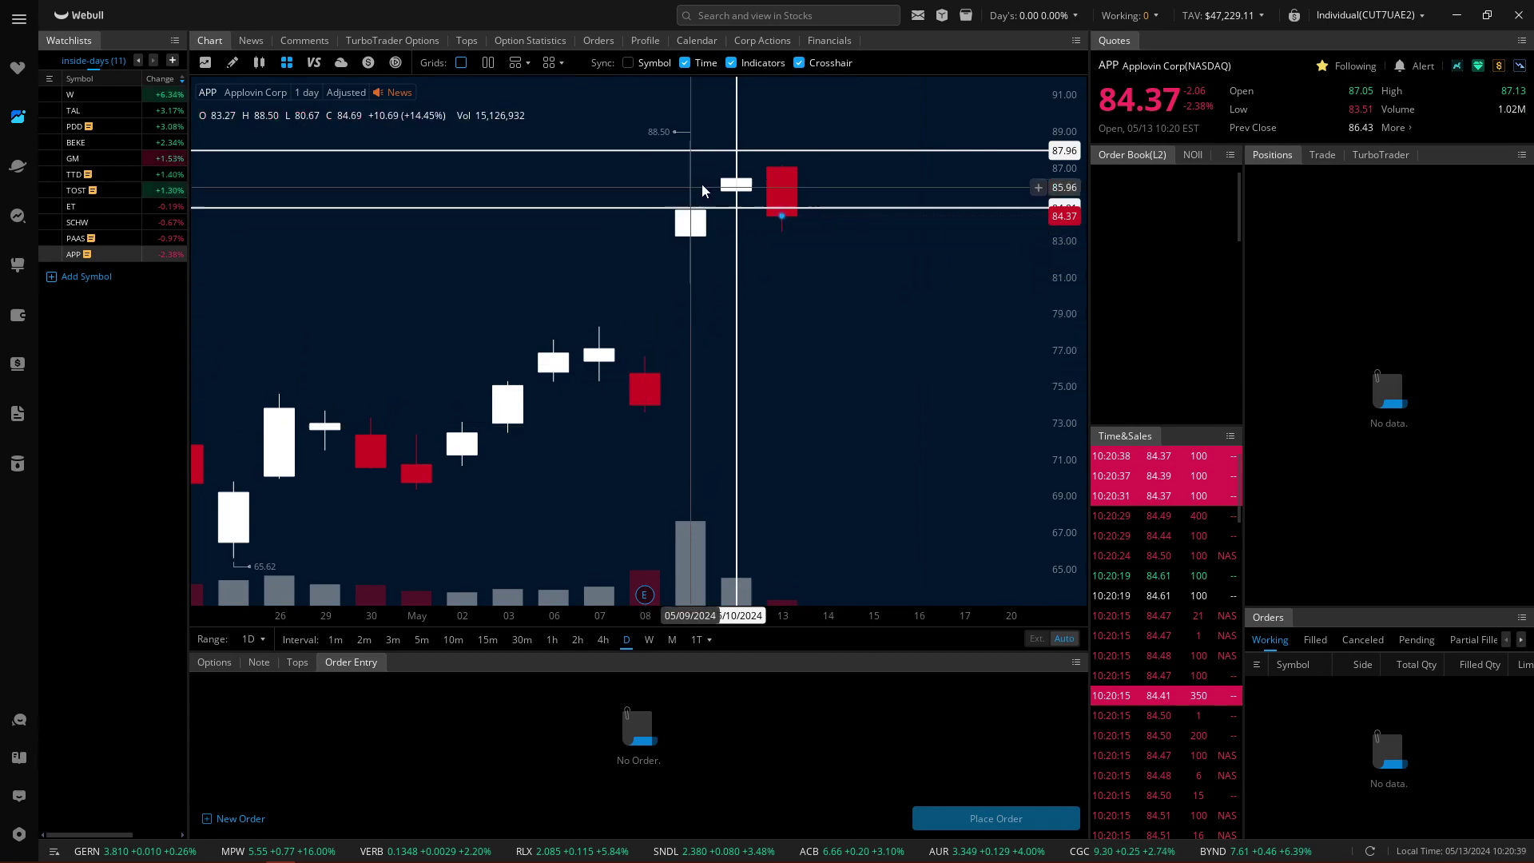
Step: Show Wayfair (W) on 5-minute candles, zoomed out
left_click(72, 94)
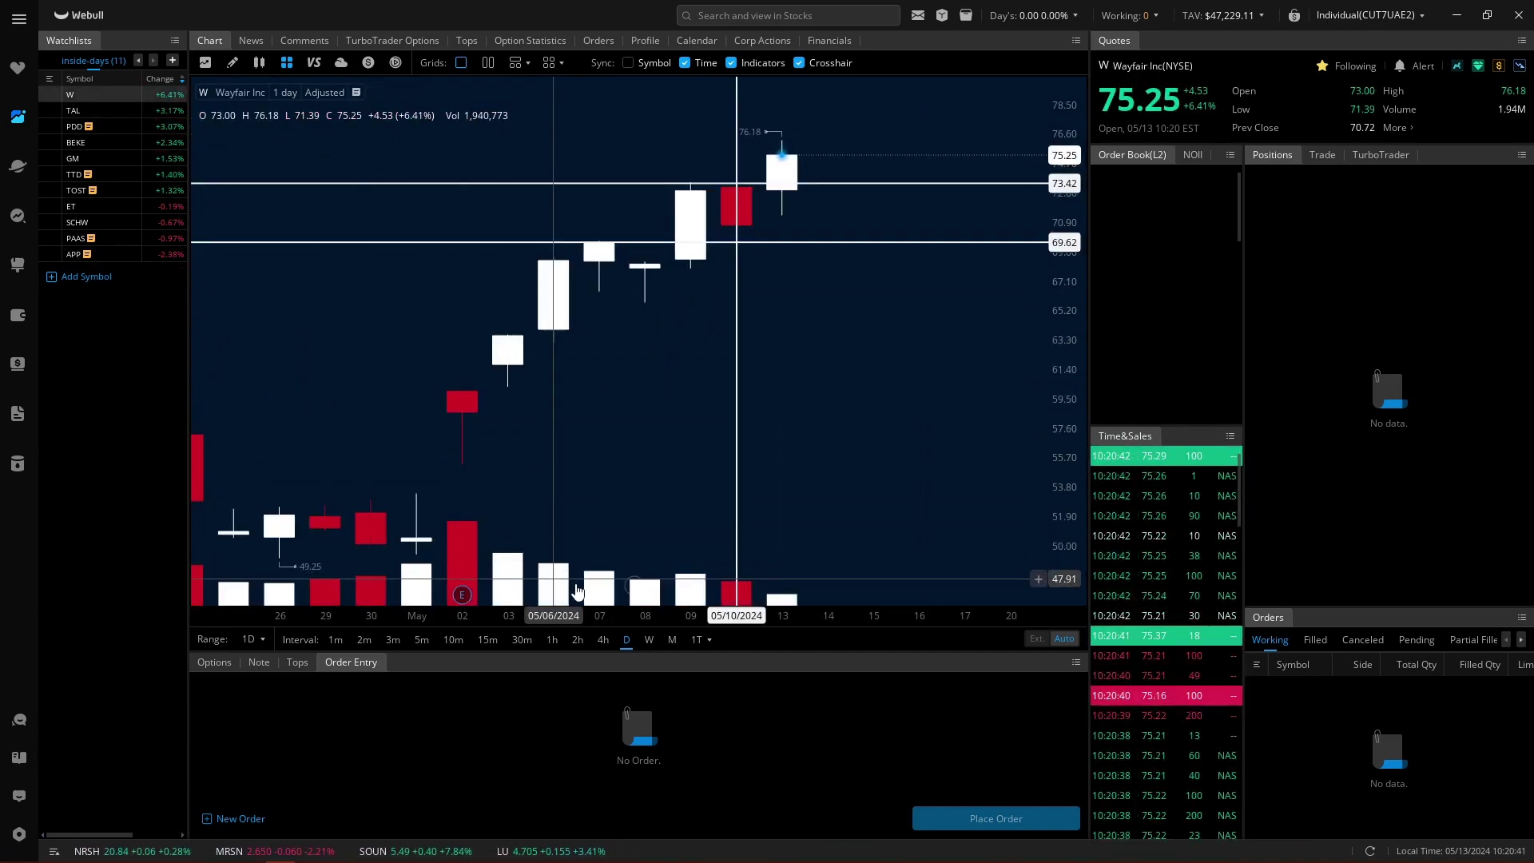
left_click(422, 641)
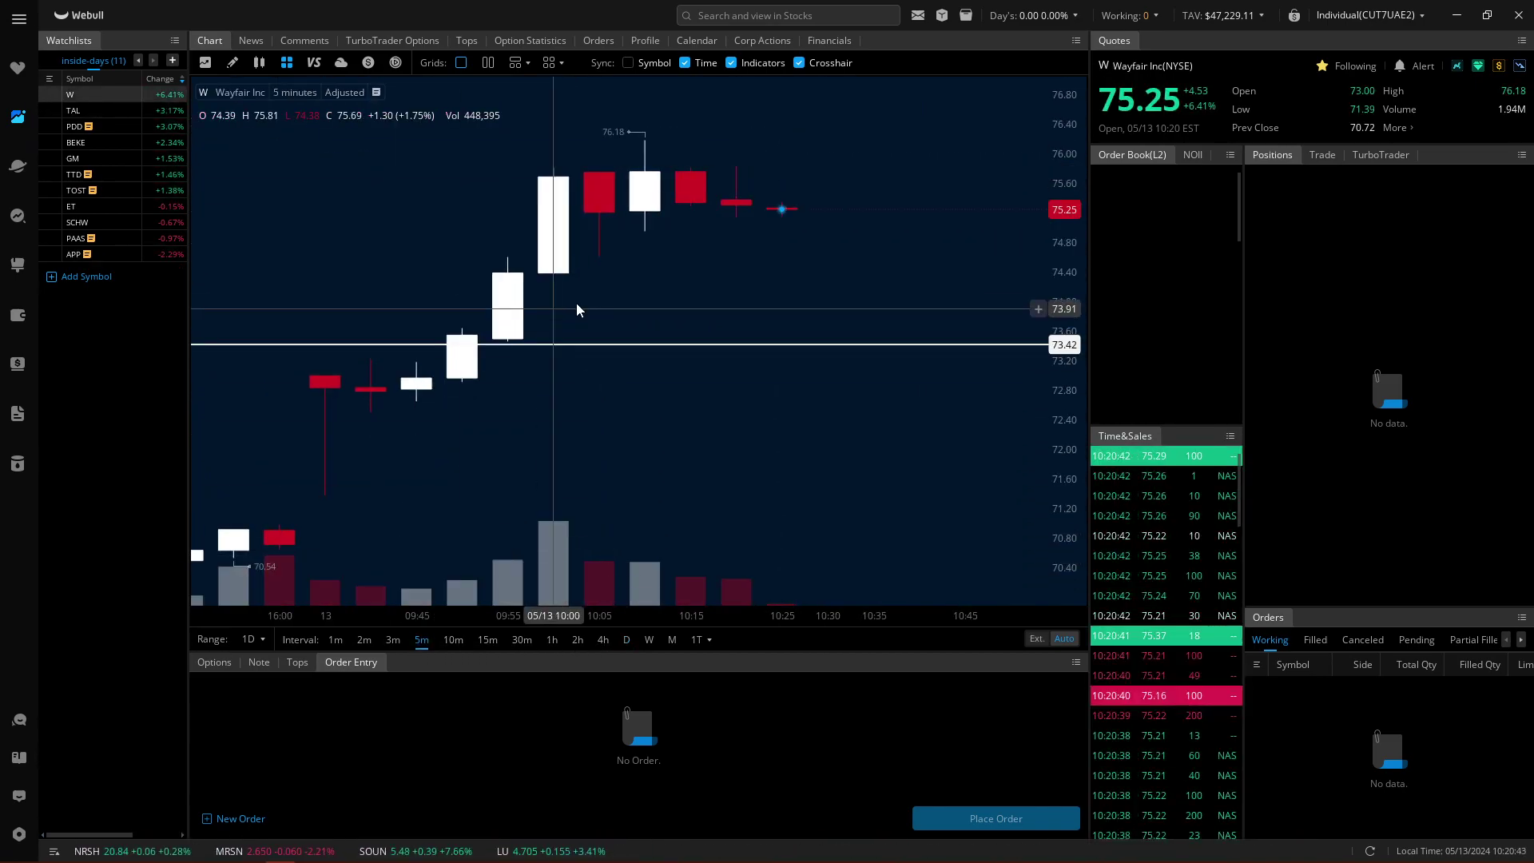
scroll(801, 294, "down", 5)
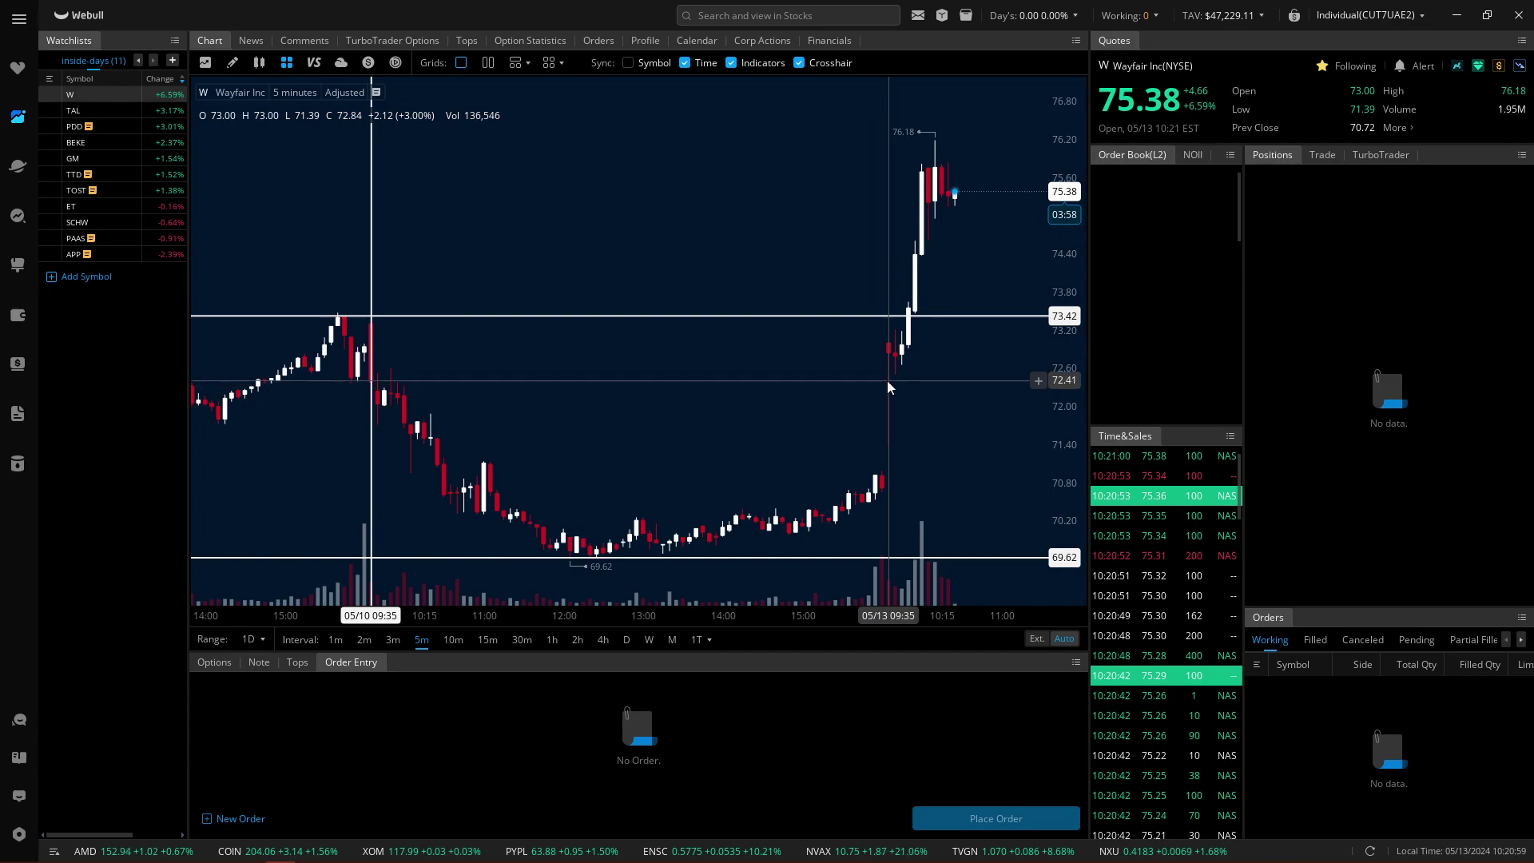
Step: Make the vertical line at the 05/13 09:35 bar dashed and bring today's candles into view
left_click(888, 342)
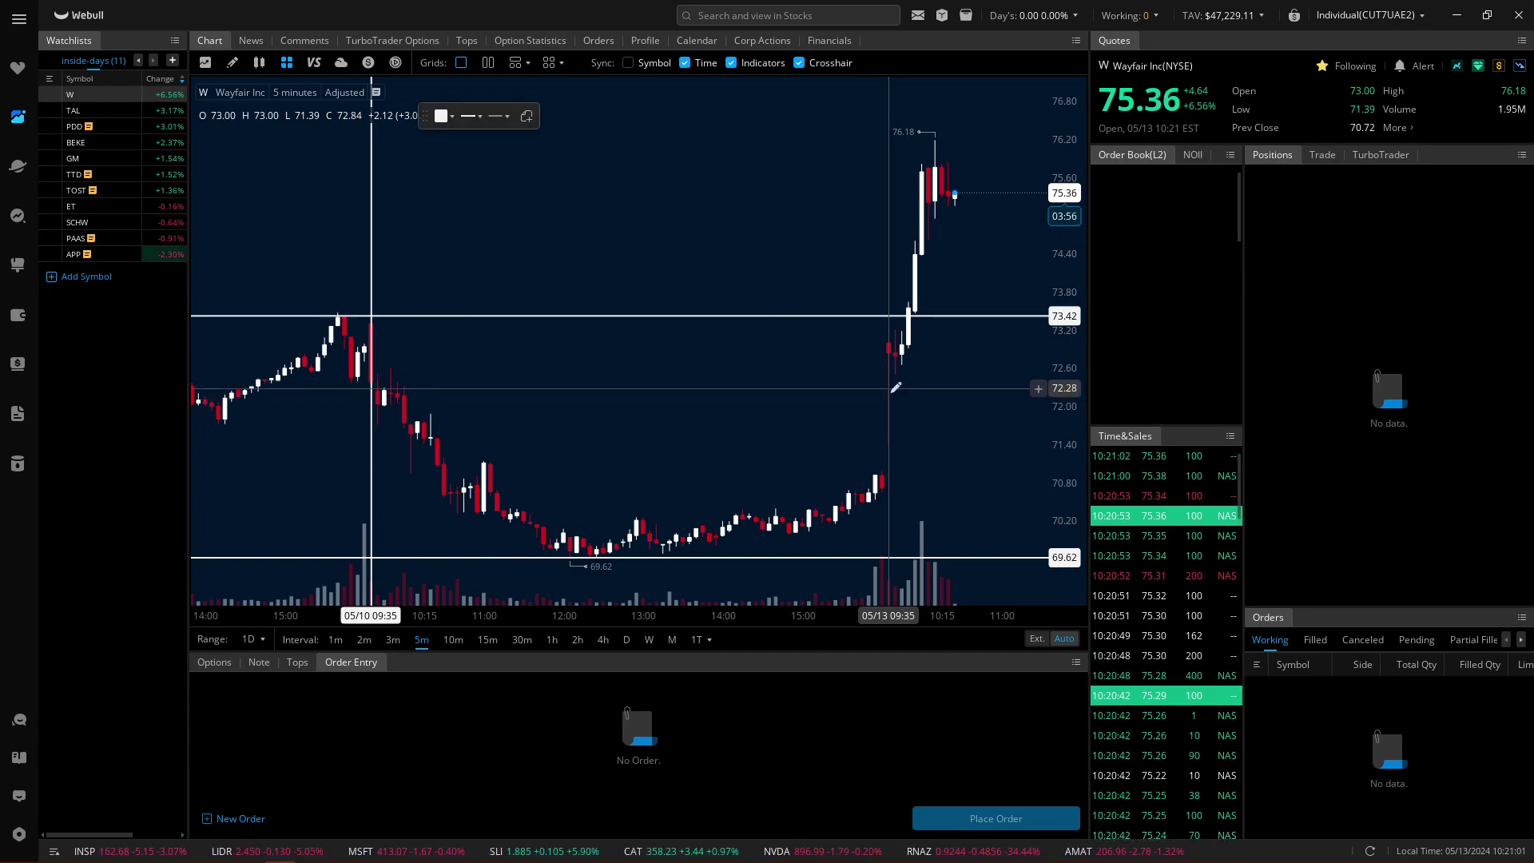
left_click(499, 116)
left_click(519, 188)
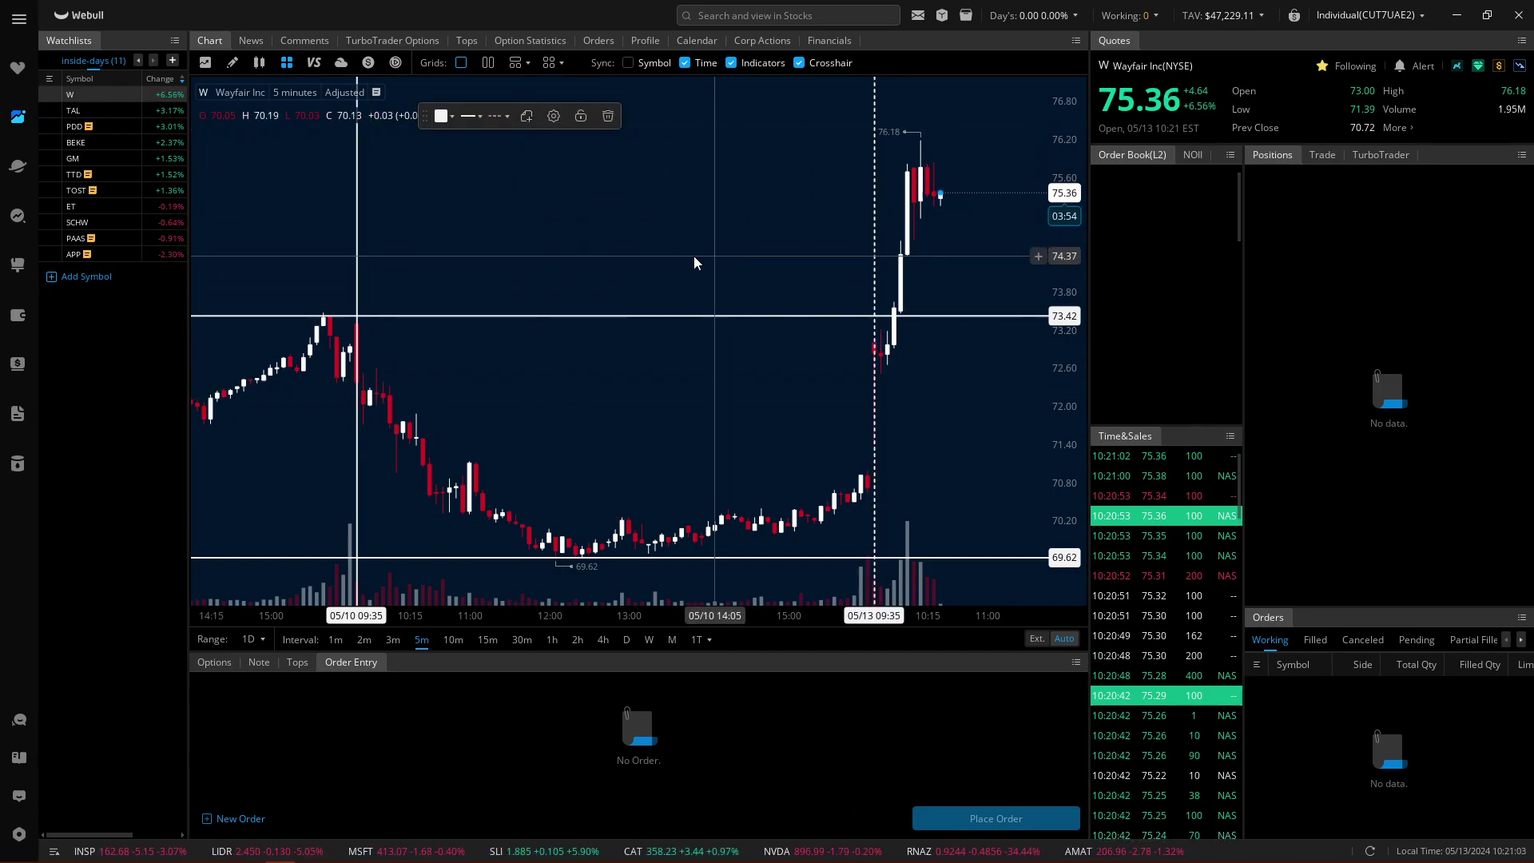
scroll(679, 269, "up", 5)
left_click_drag(773, 376, 647, 380)
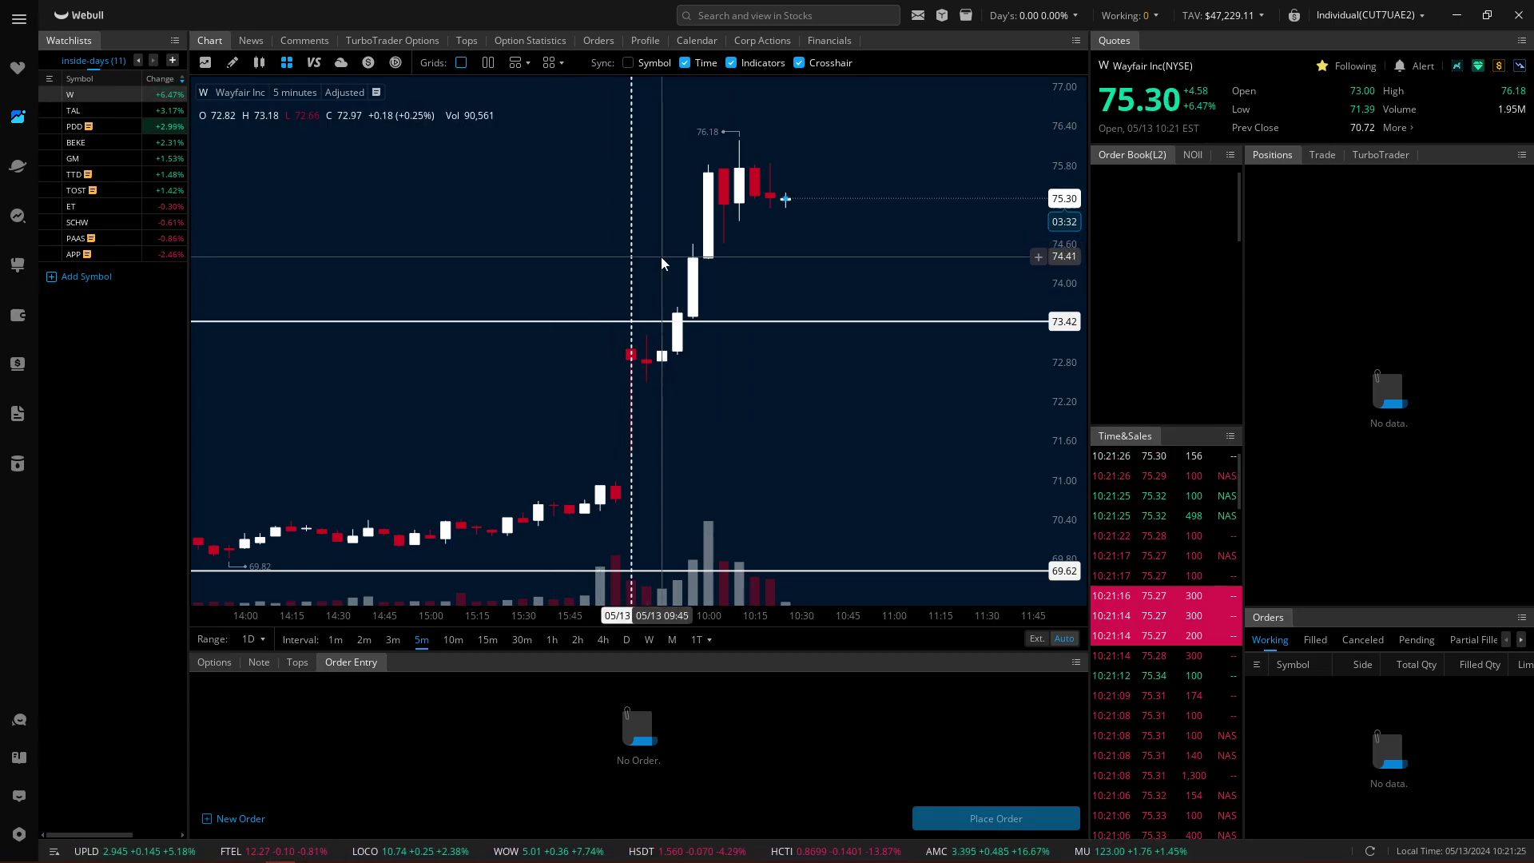
Step: Bring up Pinduoduo (PDD) and delete the rectangle drawn from the latest red candle
left_click(174, 107)
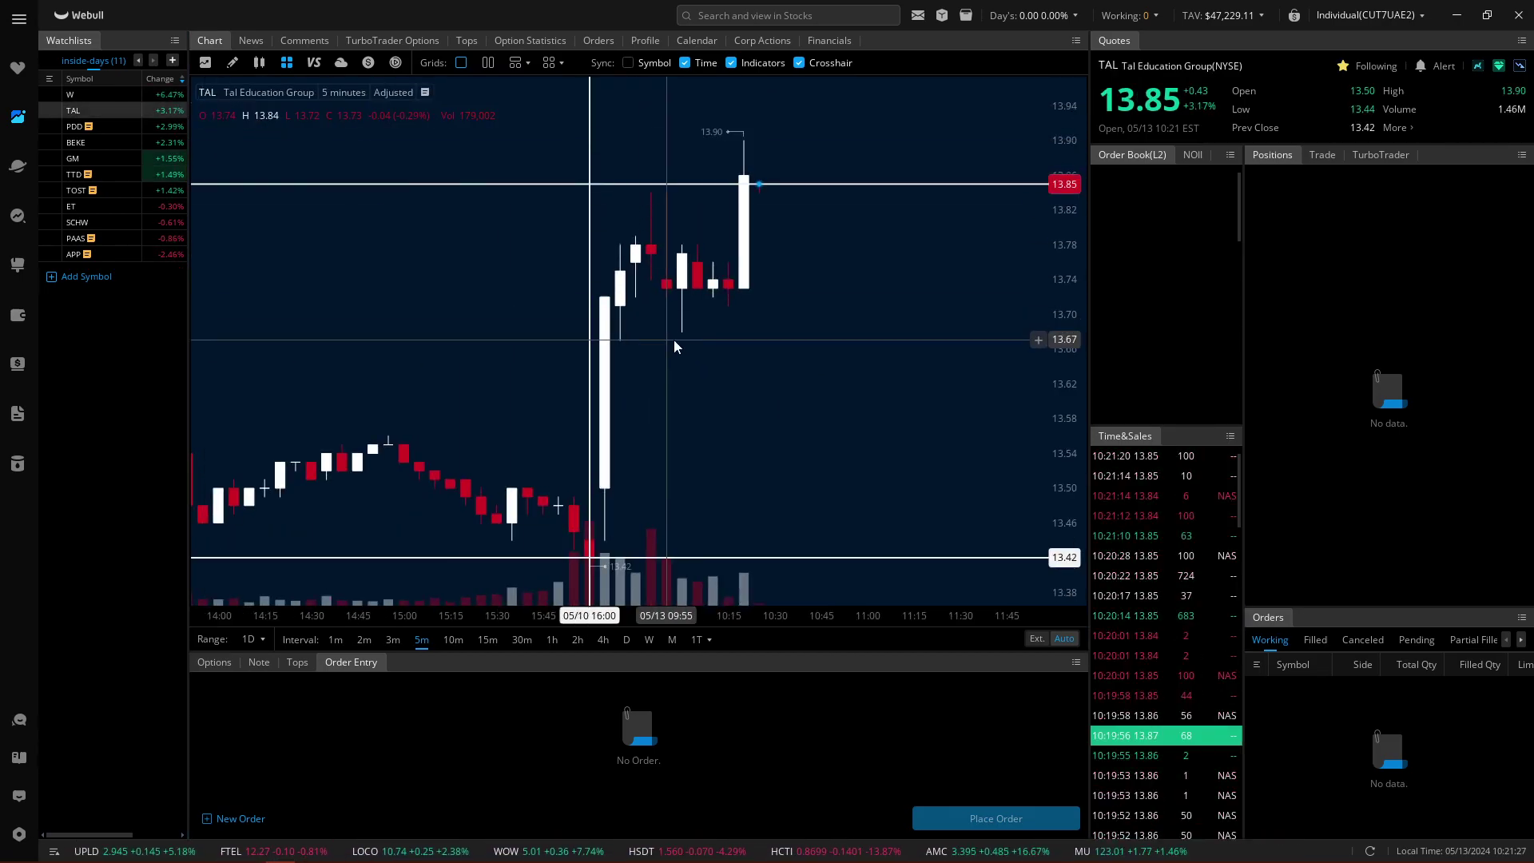
left_click(157, 128)
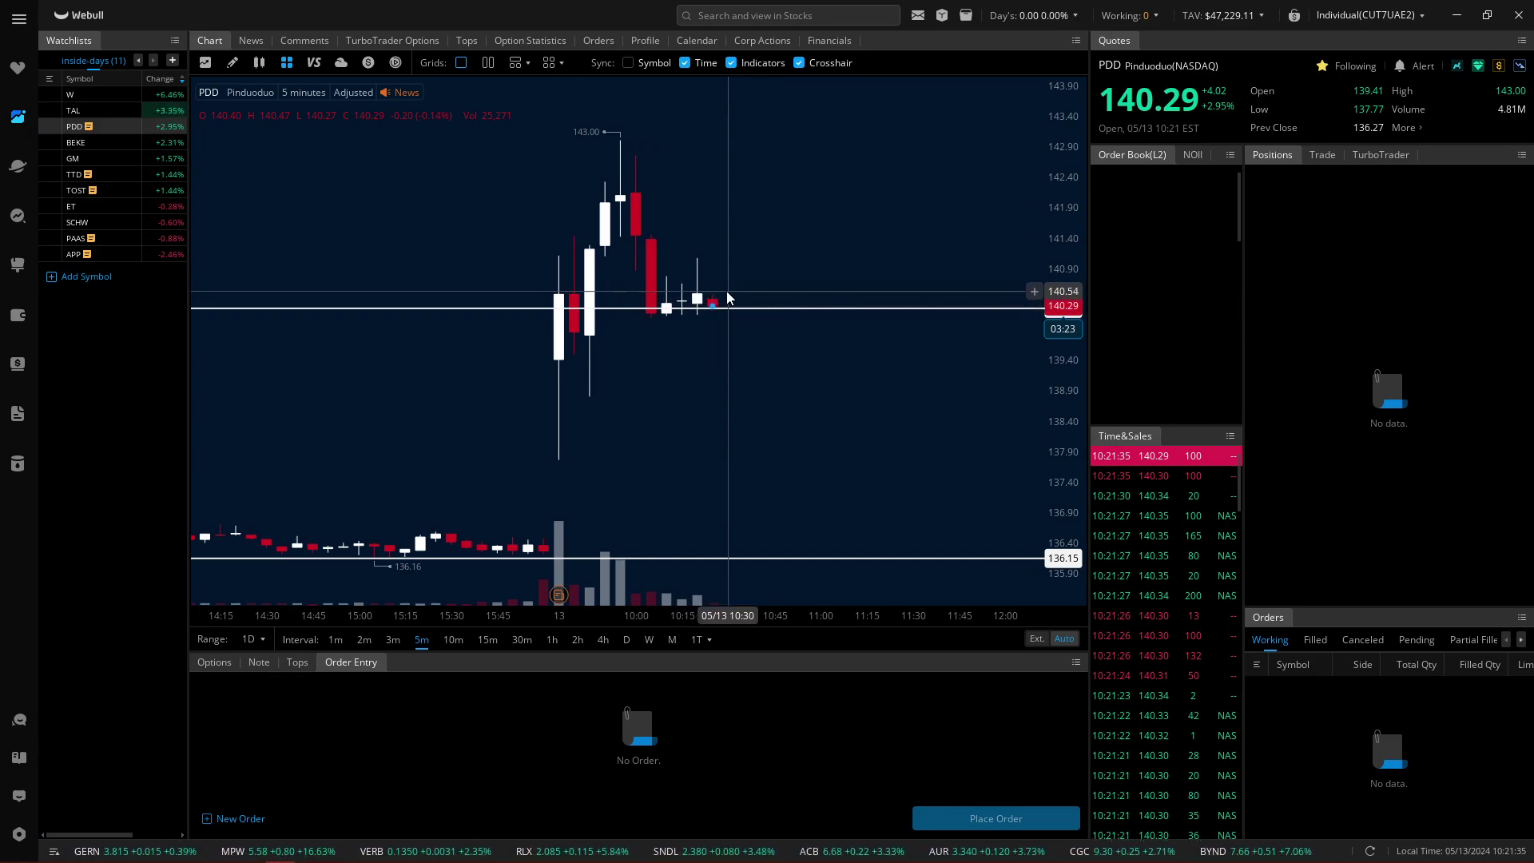
scroll(723, 292, "up", 5)
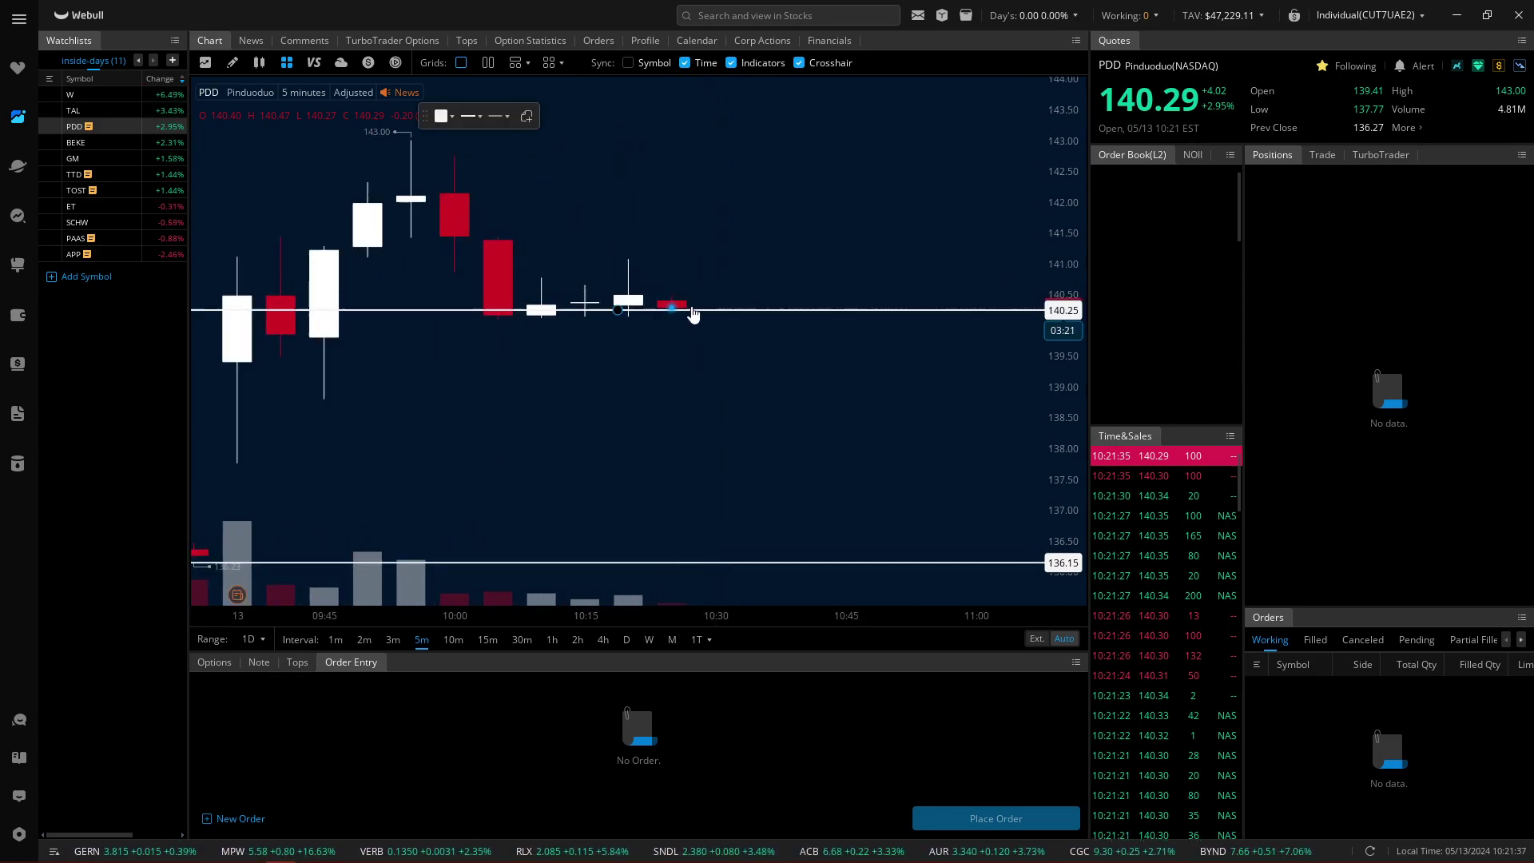
mouse_move(692, 309)
left_mouse_down()
mouse_move(716, 255)
mouse_move(741, 275)
left_mouse_up()
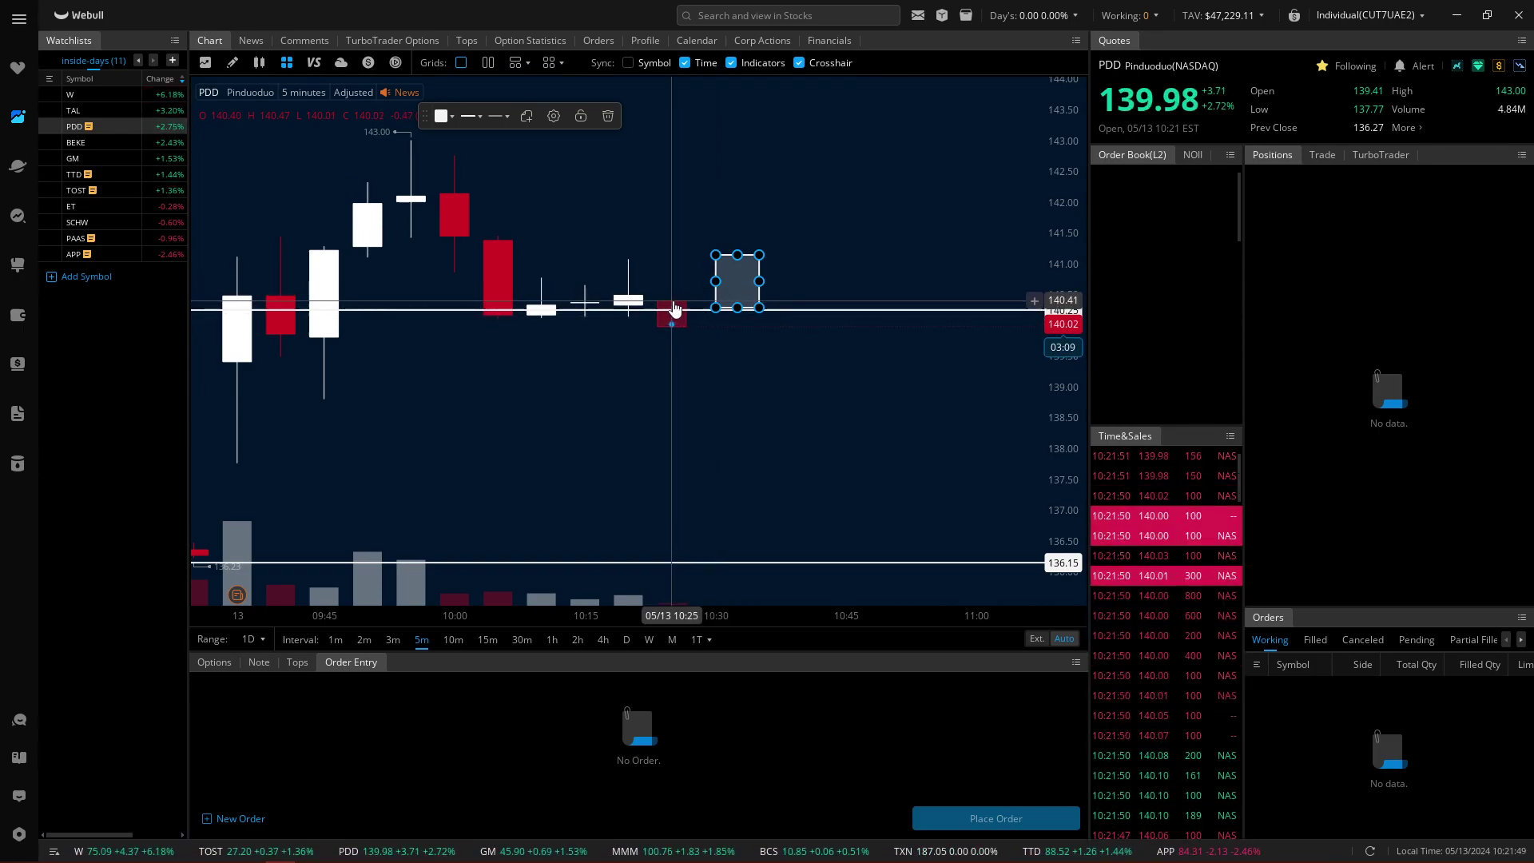
key("Delete")
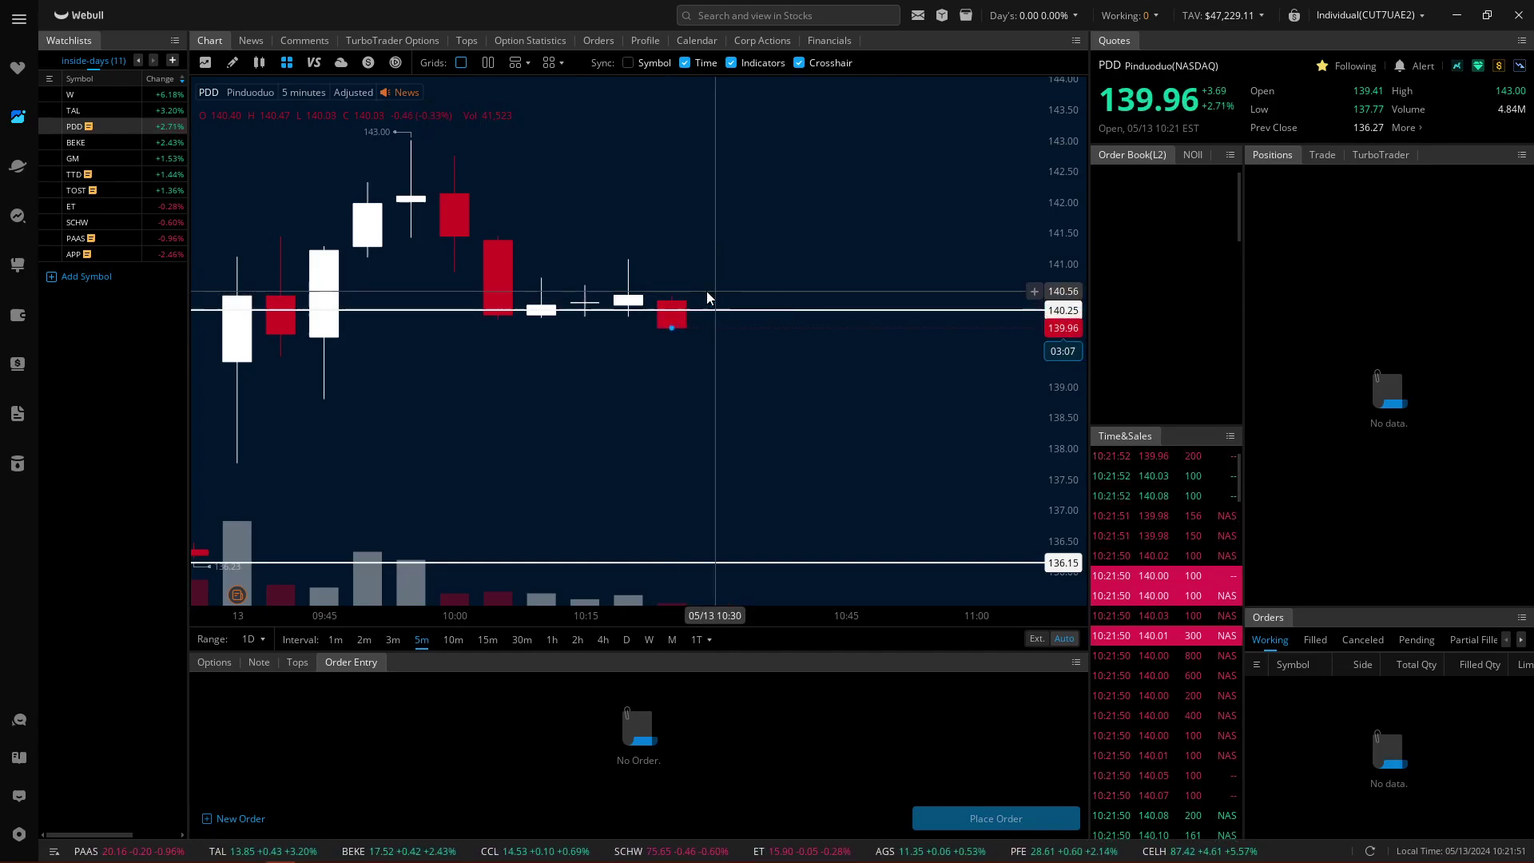
scroll(744, 373, "down", 3)
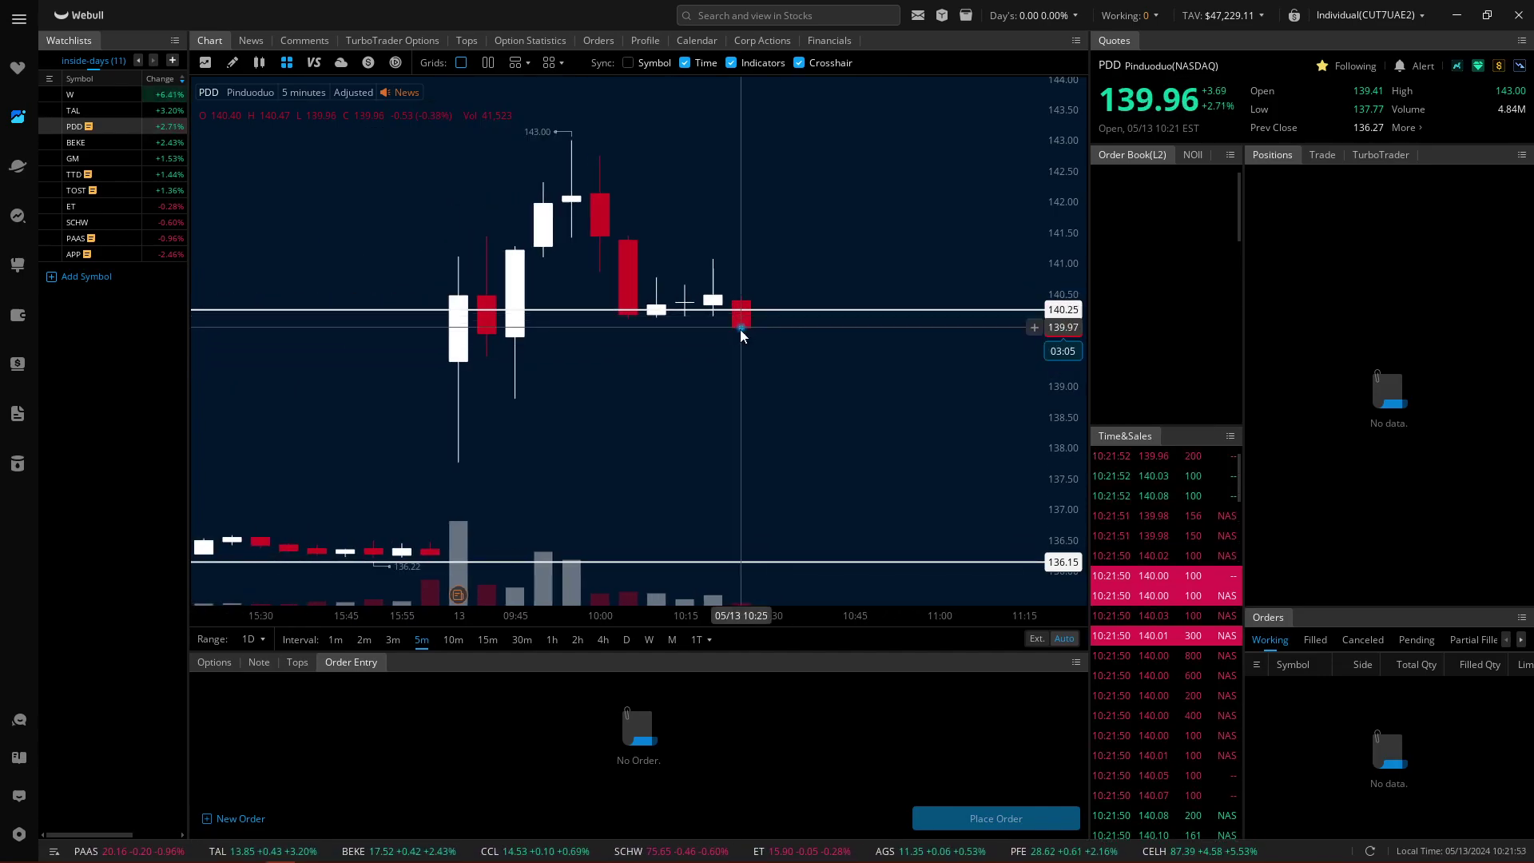
Step: Draw and delete a trial trend line to 136.15, then switch to BEKE
left_click(743, 312)
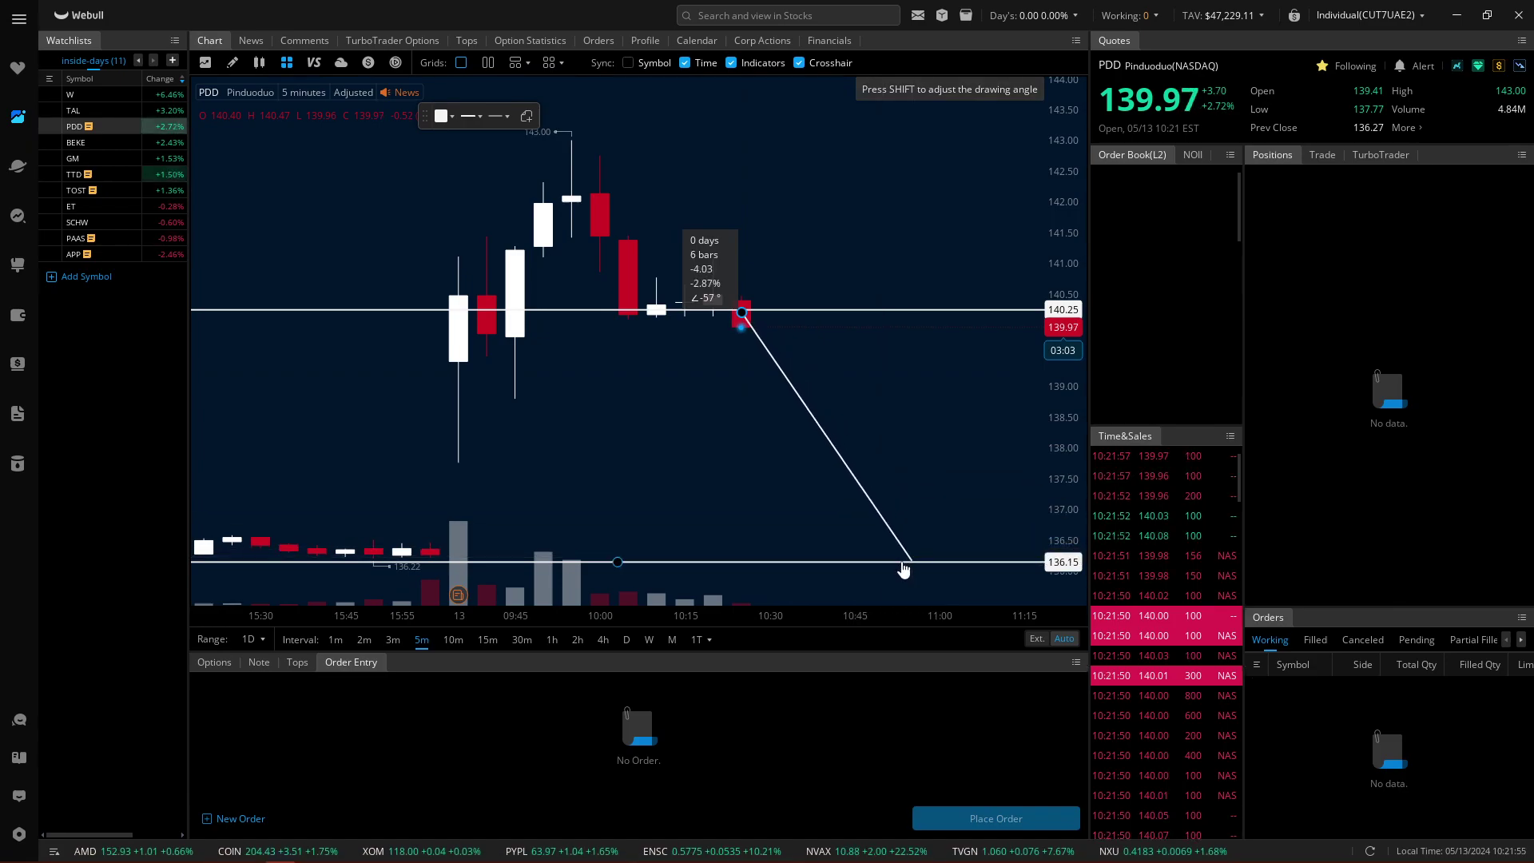
left_click(911, 561)
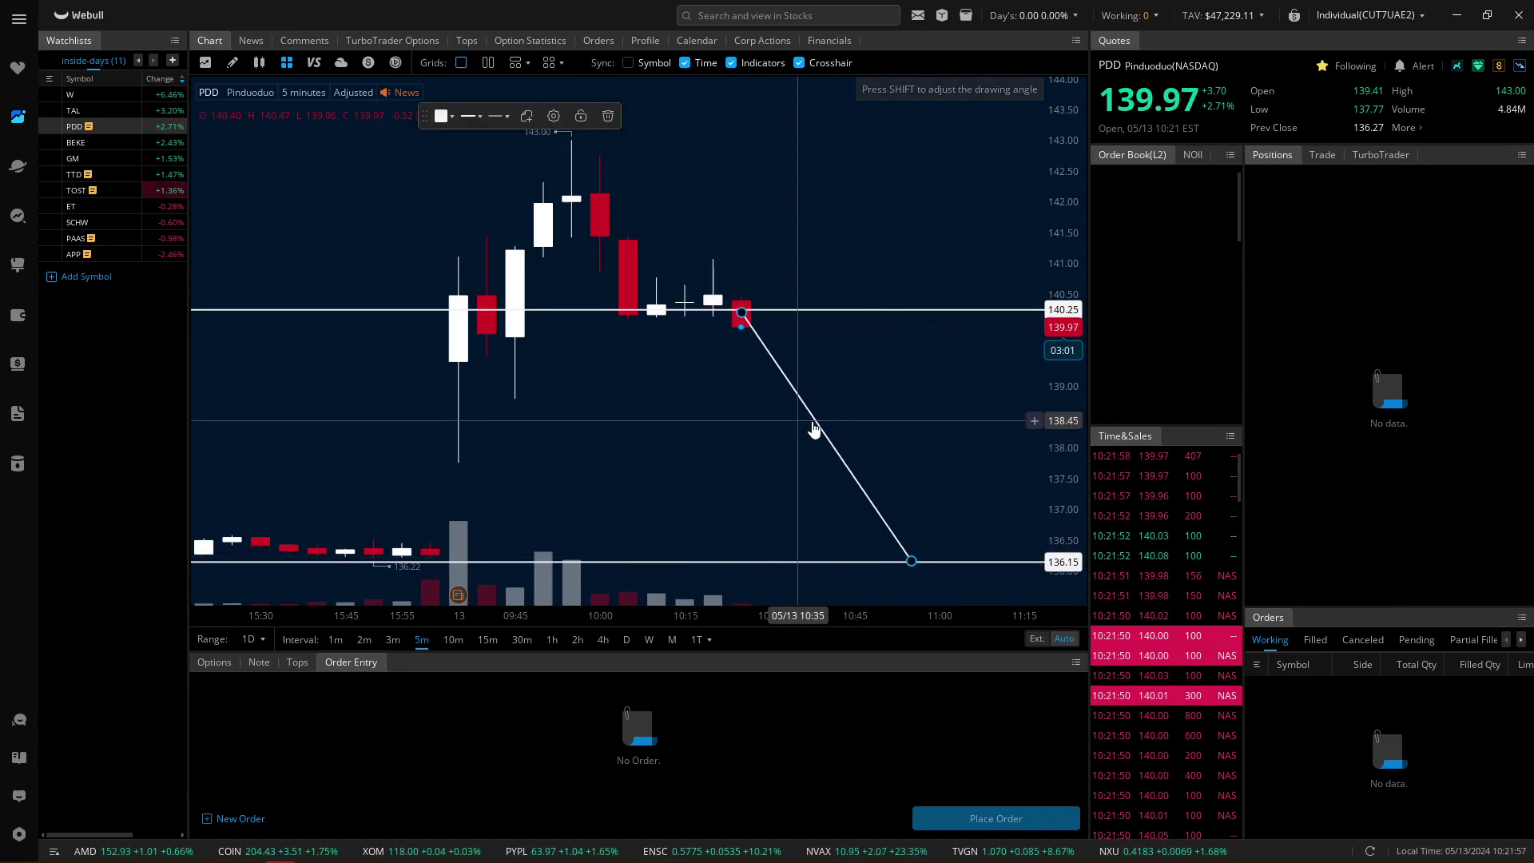
key("Delete")
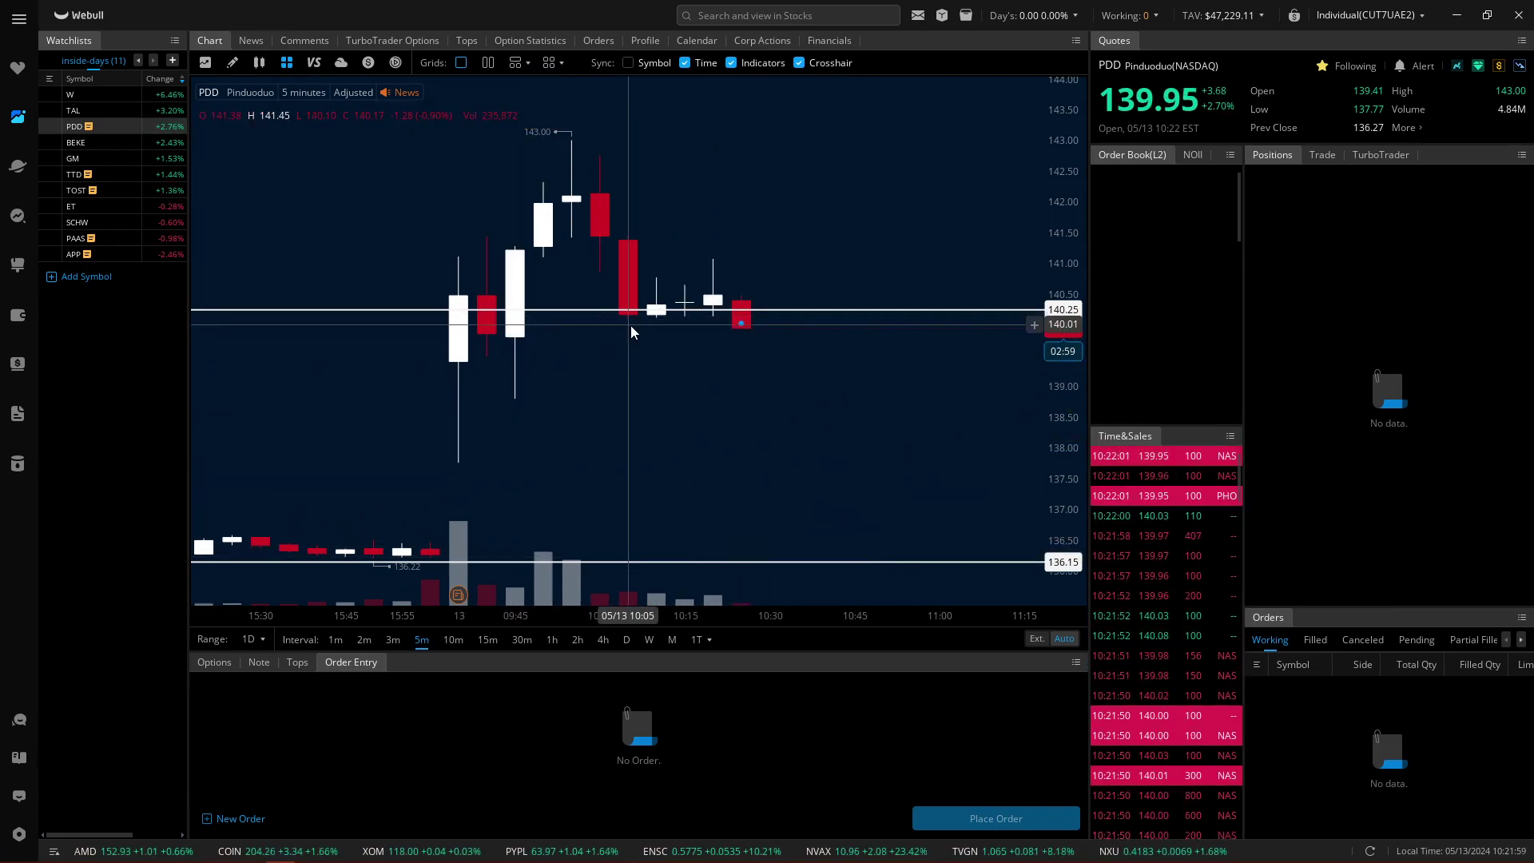
left_click_drag(703, 318, 722, 365)
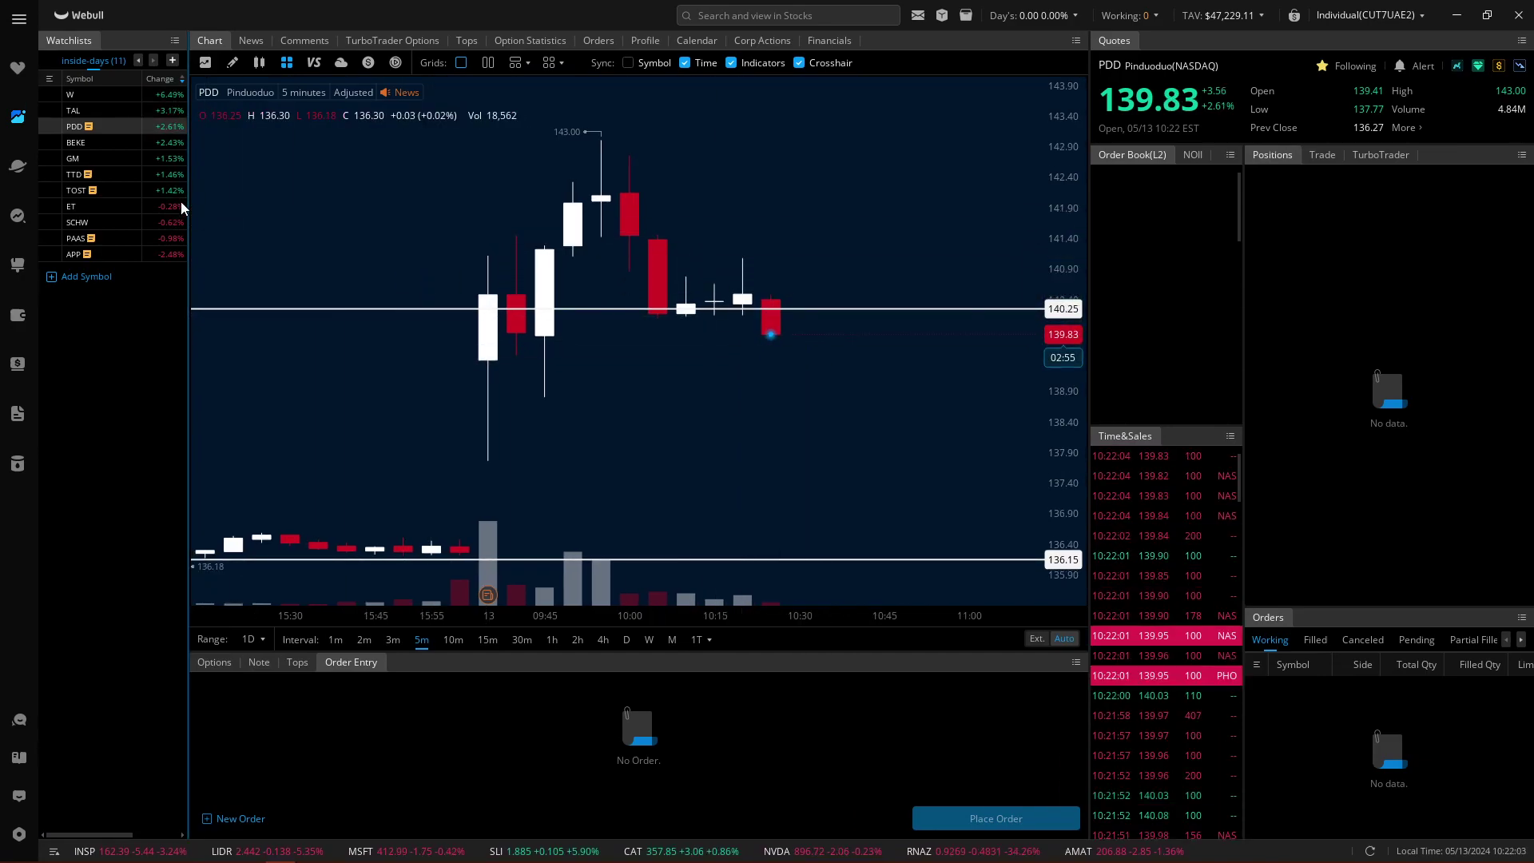
left_click(172, 145)
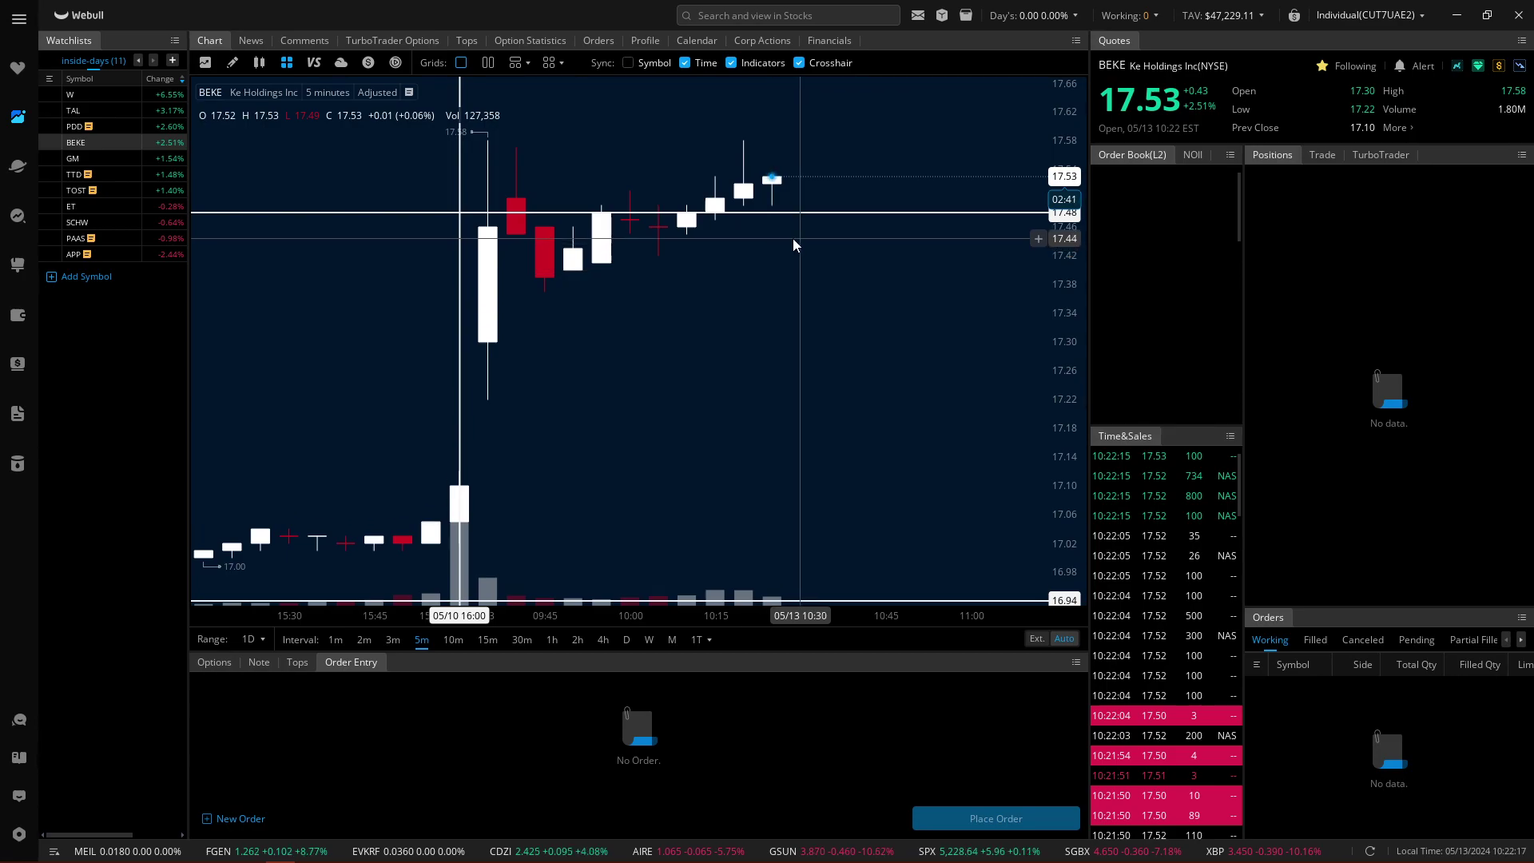
Step: Pan the BEKE chart to reveal 11:15, then move on to GM
left_click_drag(793, 238, 776, 252)
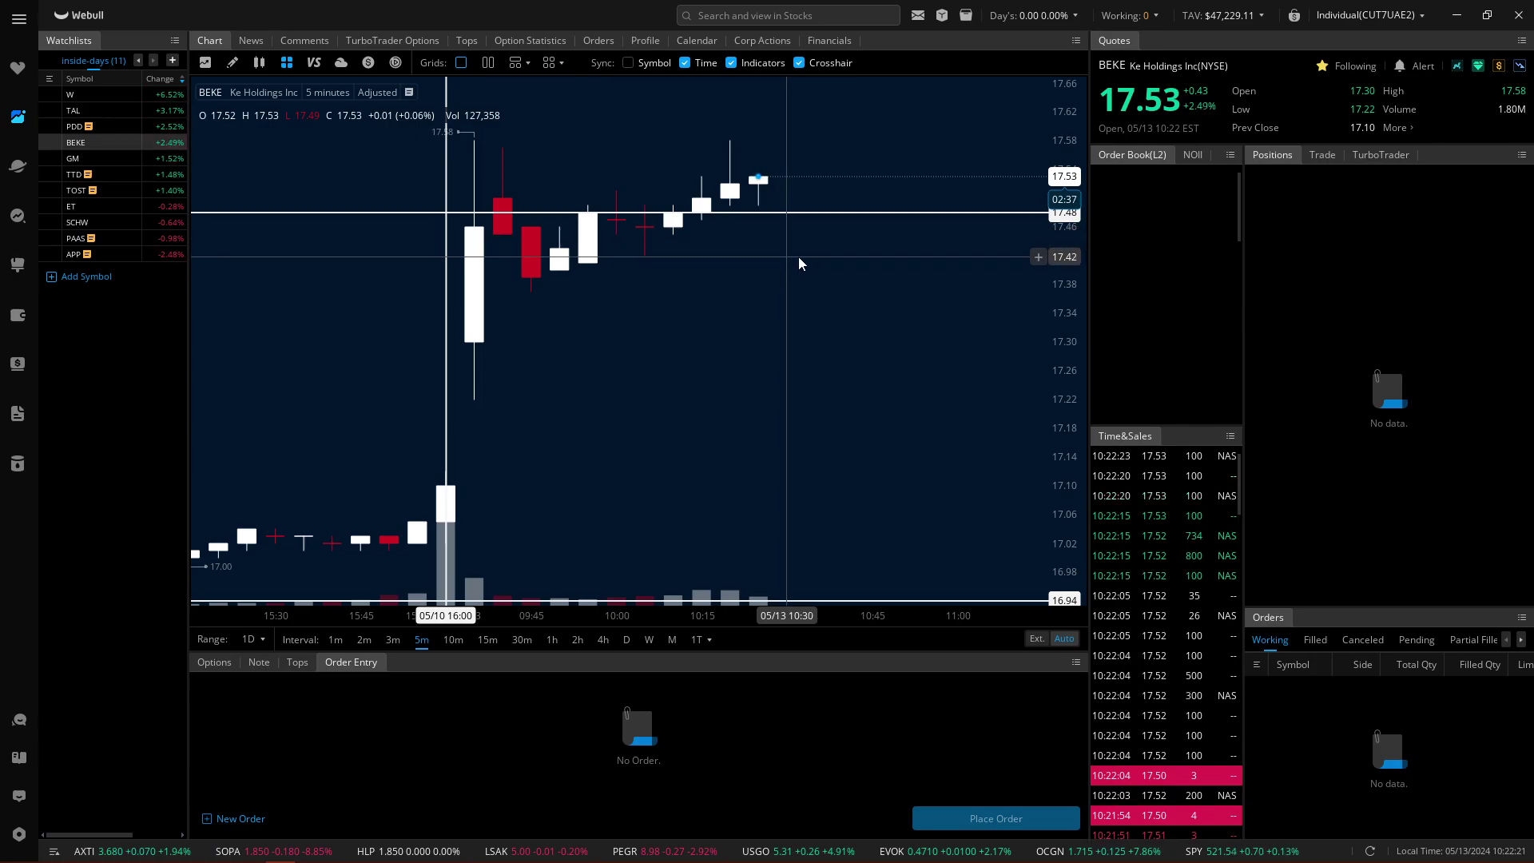
left_click_drag(798, 257, 789, 256)
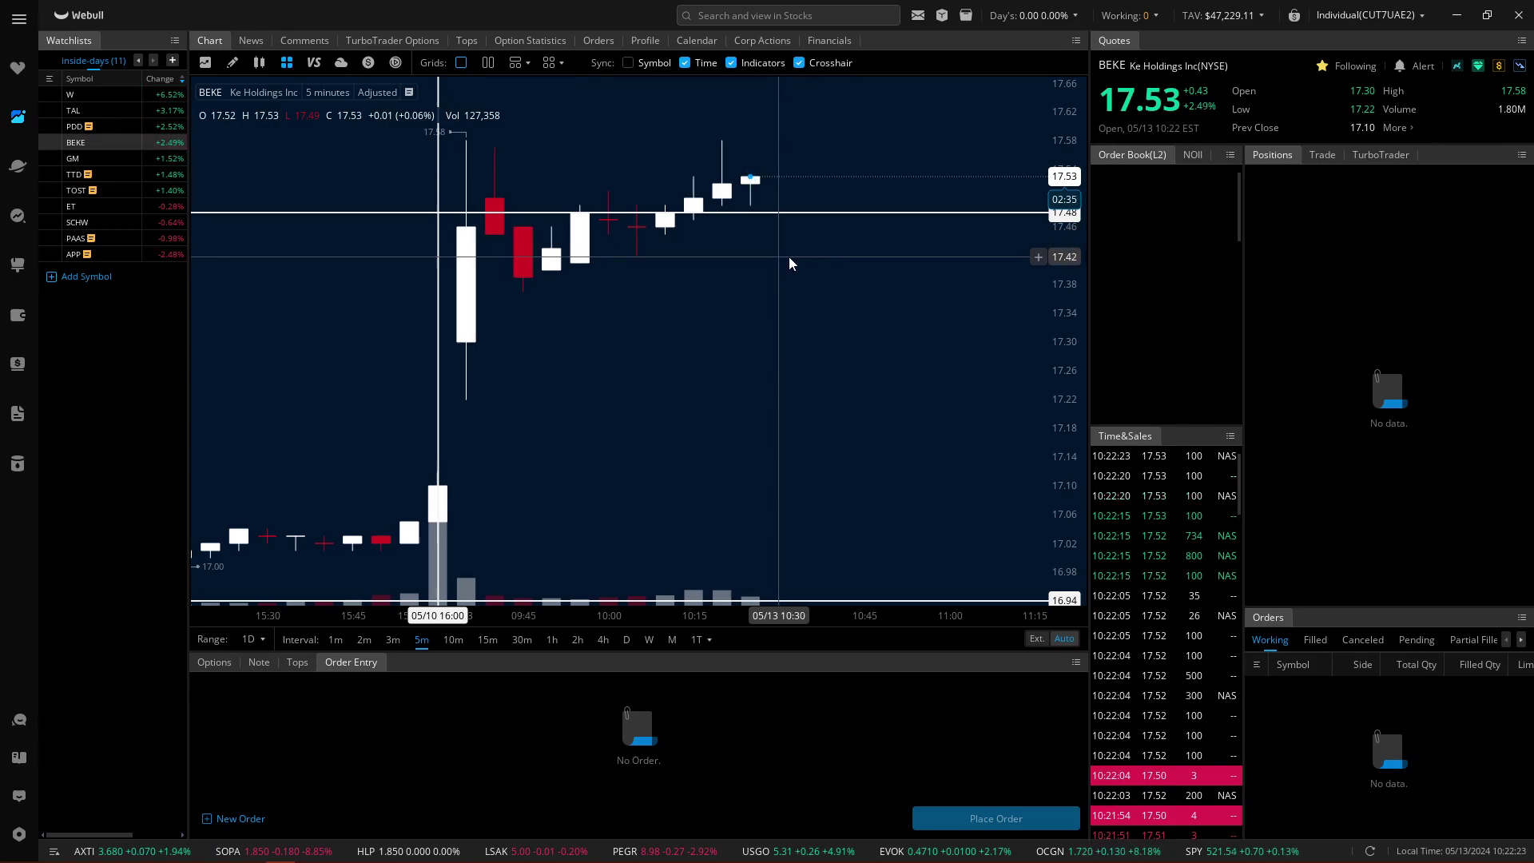
scroll(789, 256, "down", 5)
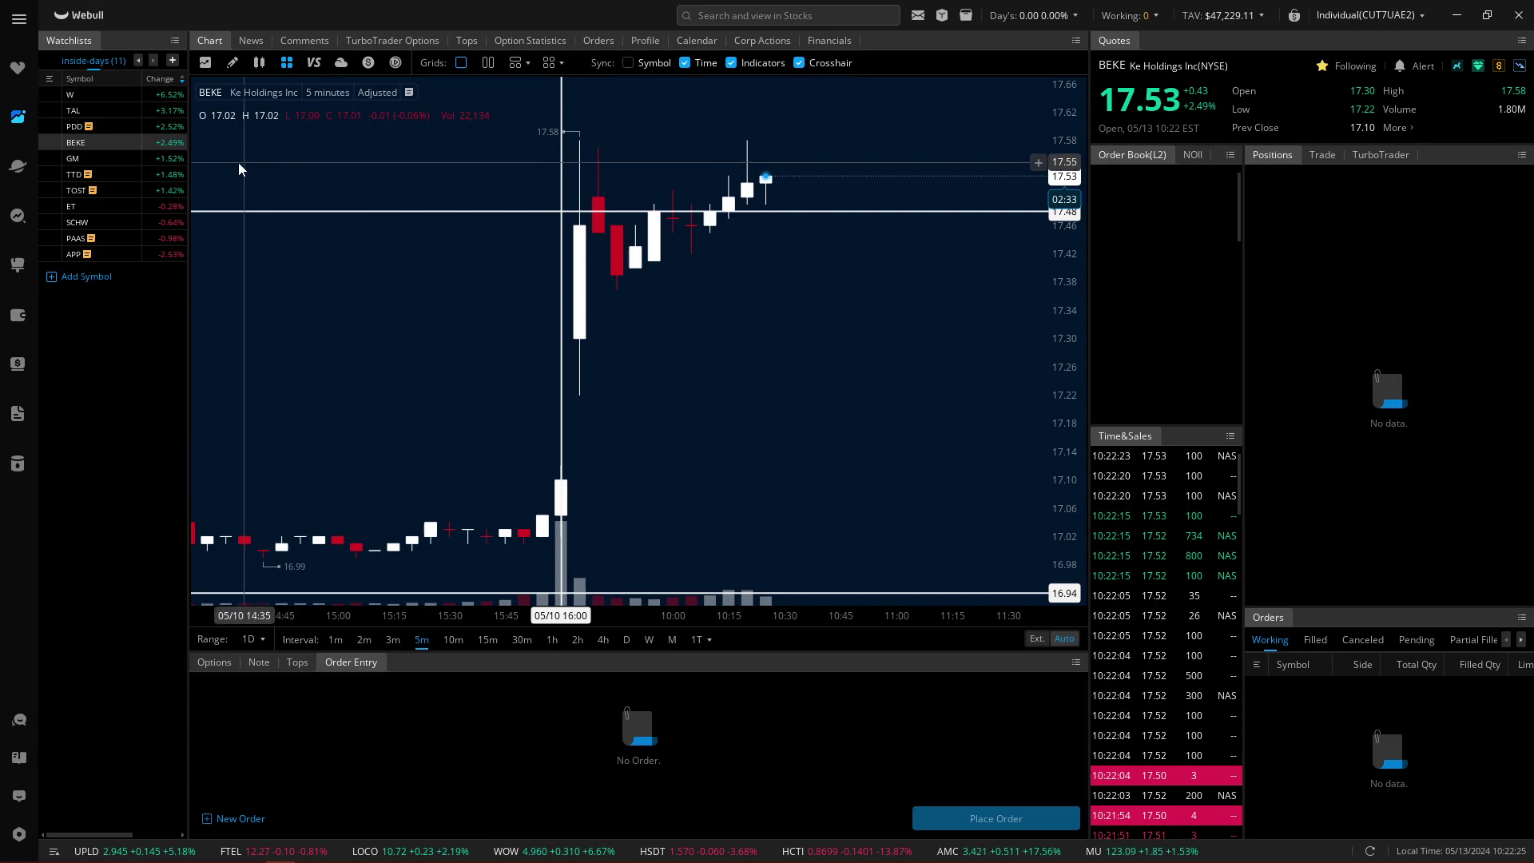
key("Down")
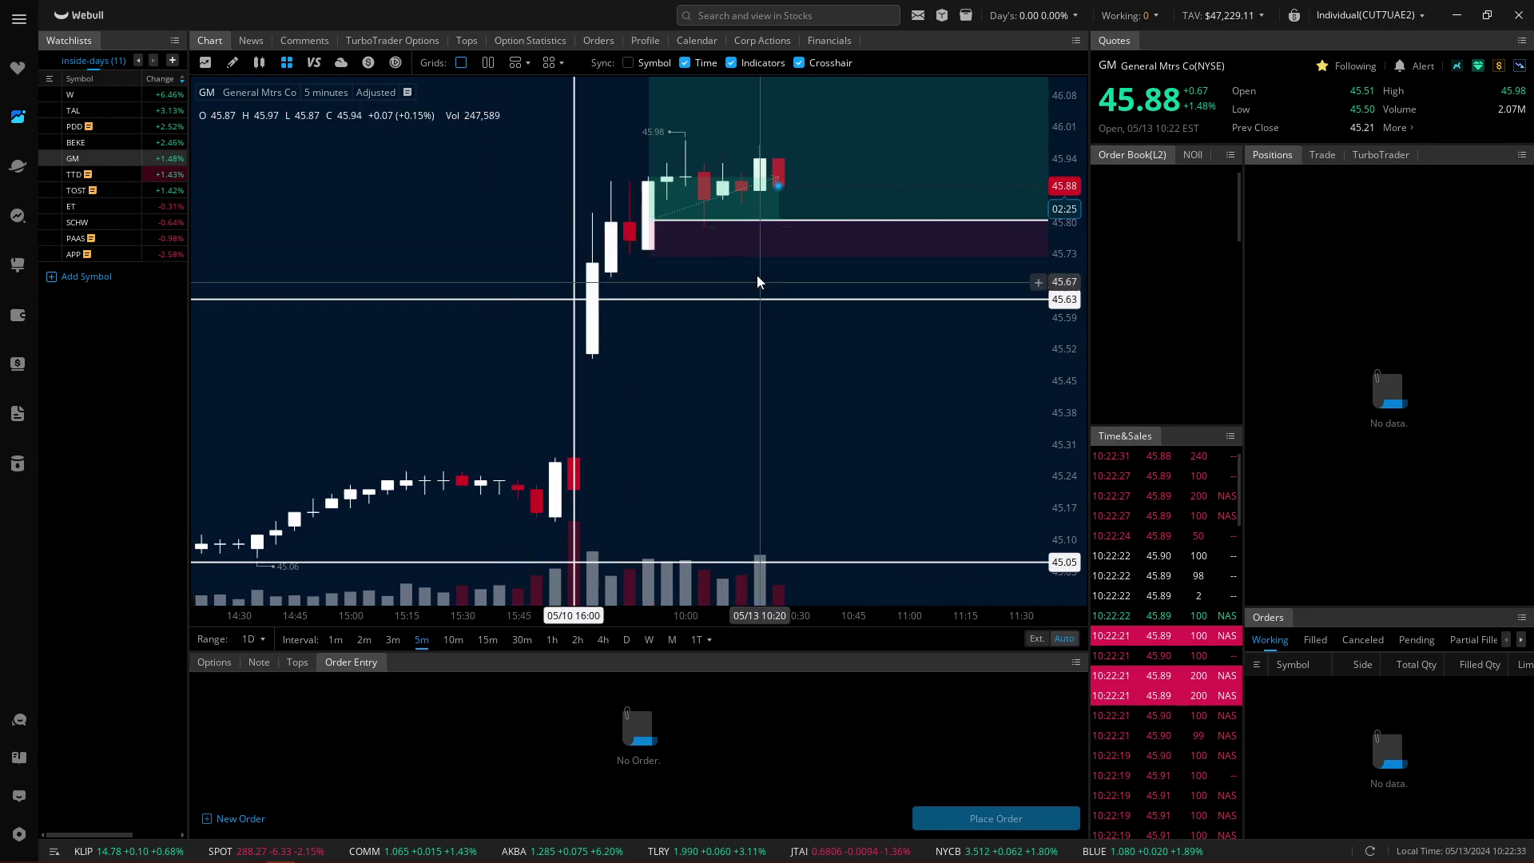
Step: Draw a test line and small box below GM's position box, then cancel and undo them all
scroll(800, 310, "right", 2)
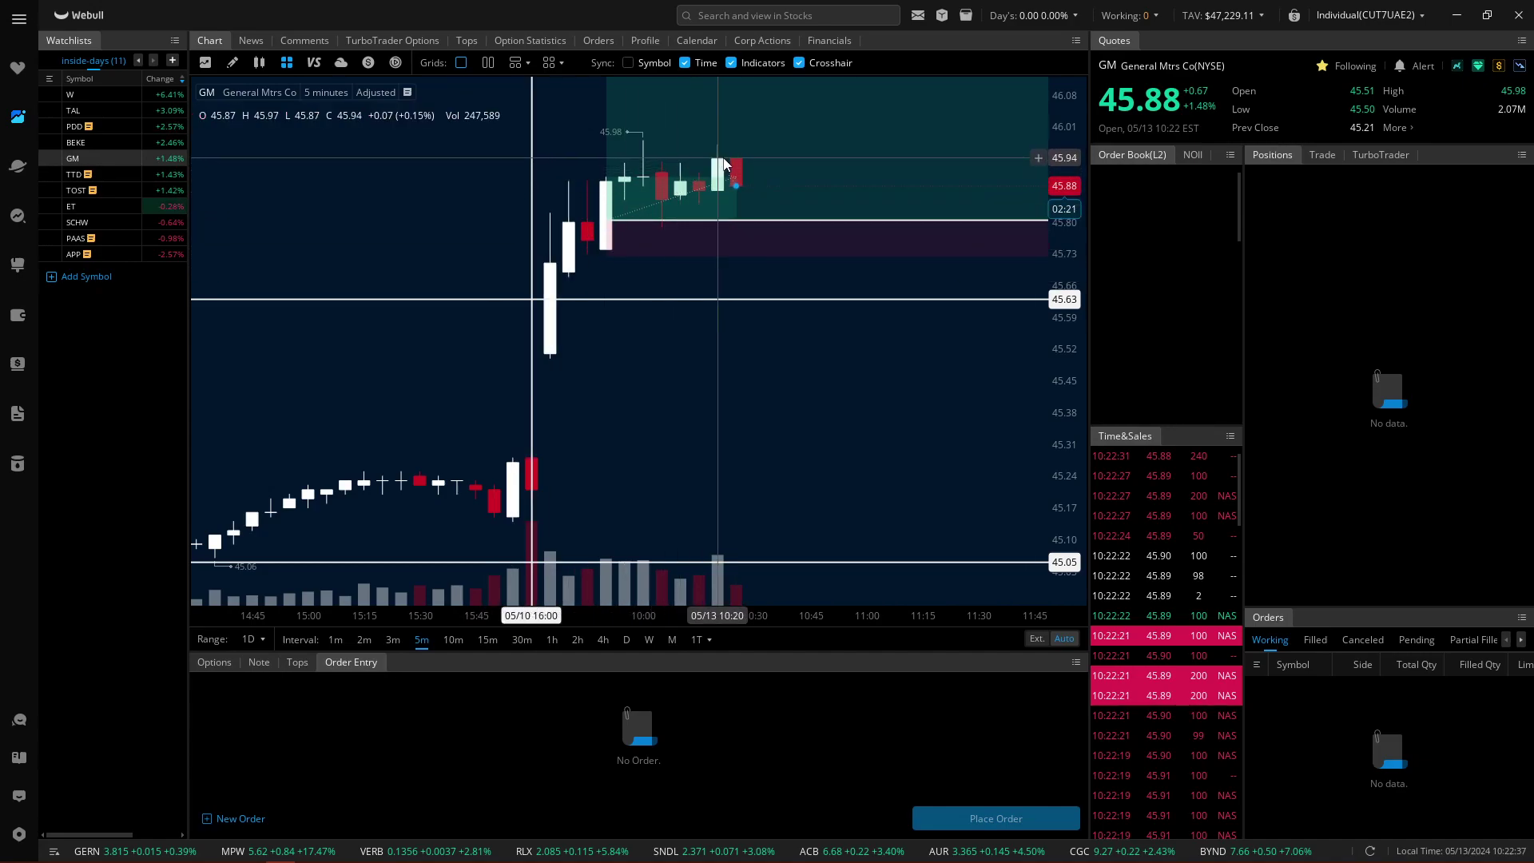
left_click(793, 244)
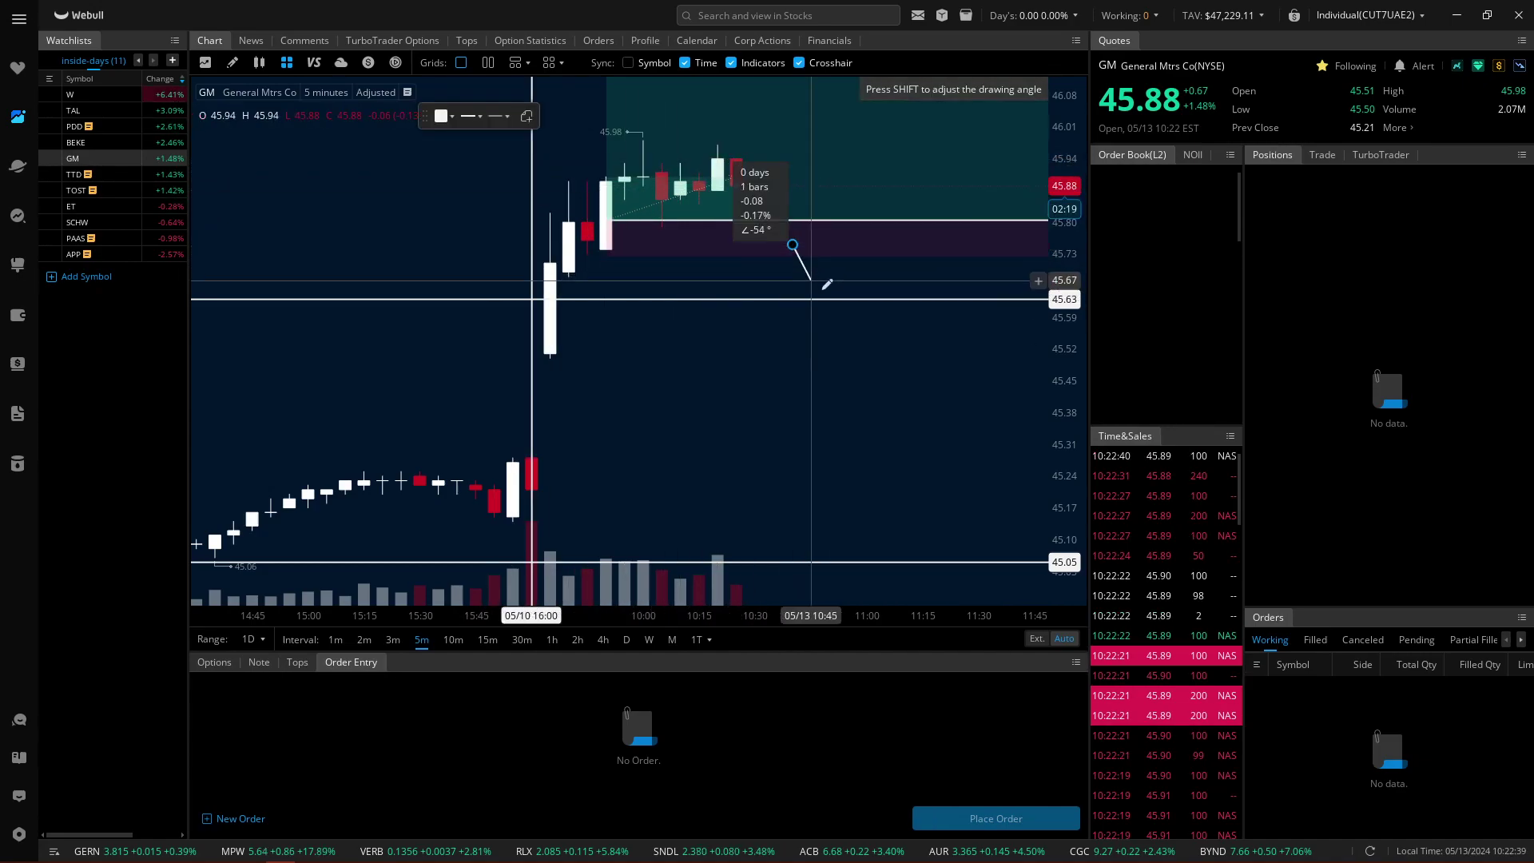
left_click(831, 296)
left_click(979, 138)
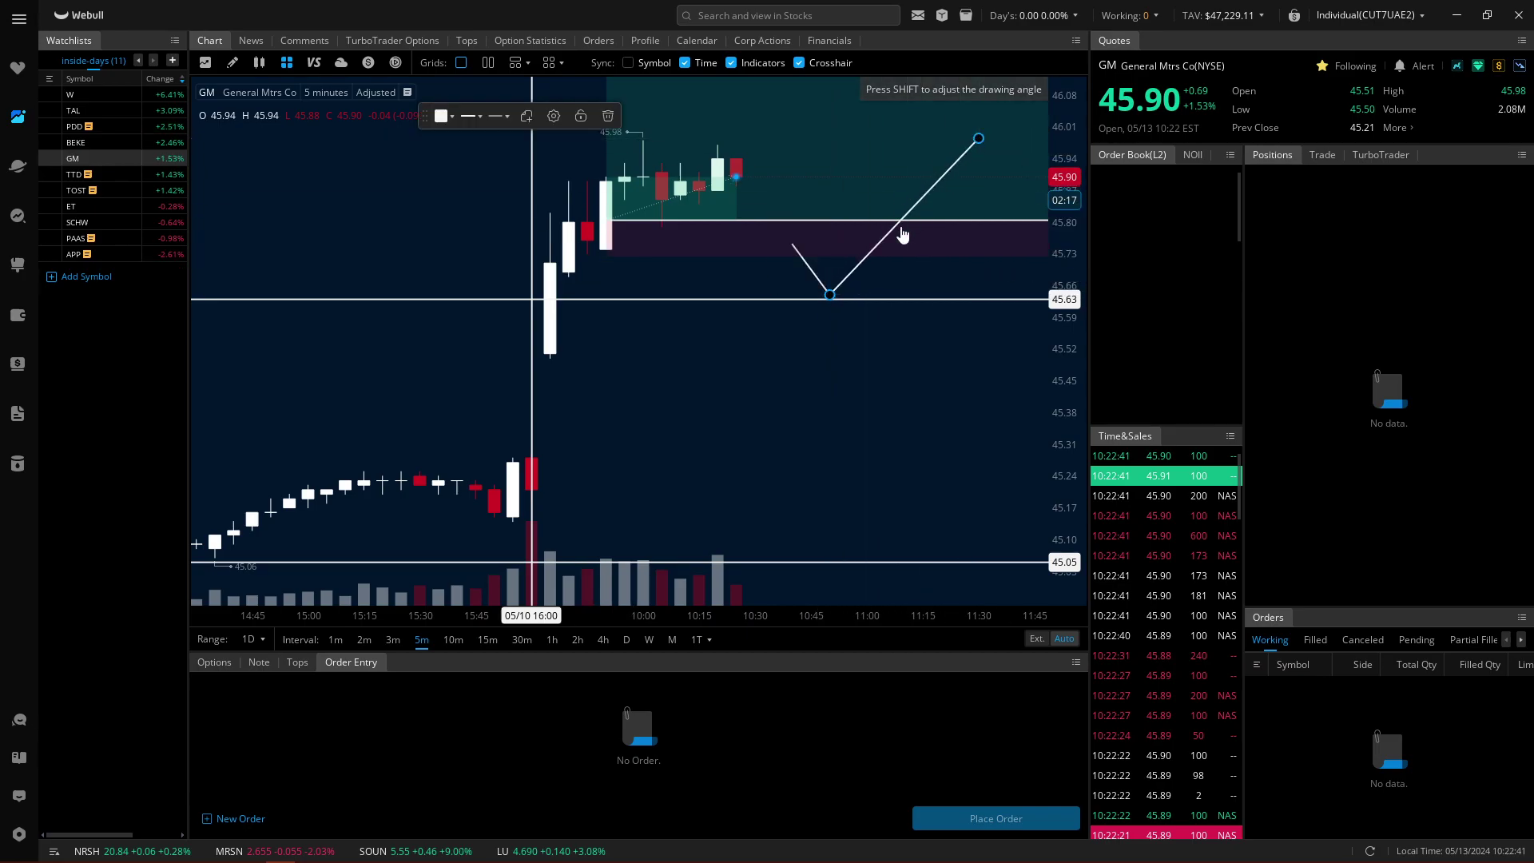
left_click_drag(831, 269, 867, 281)
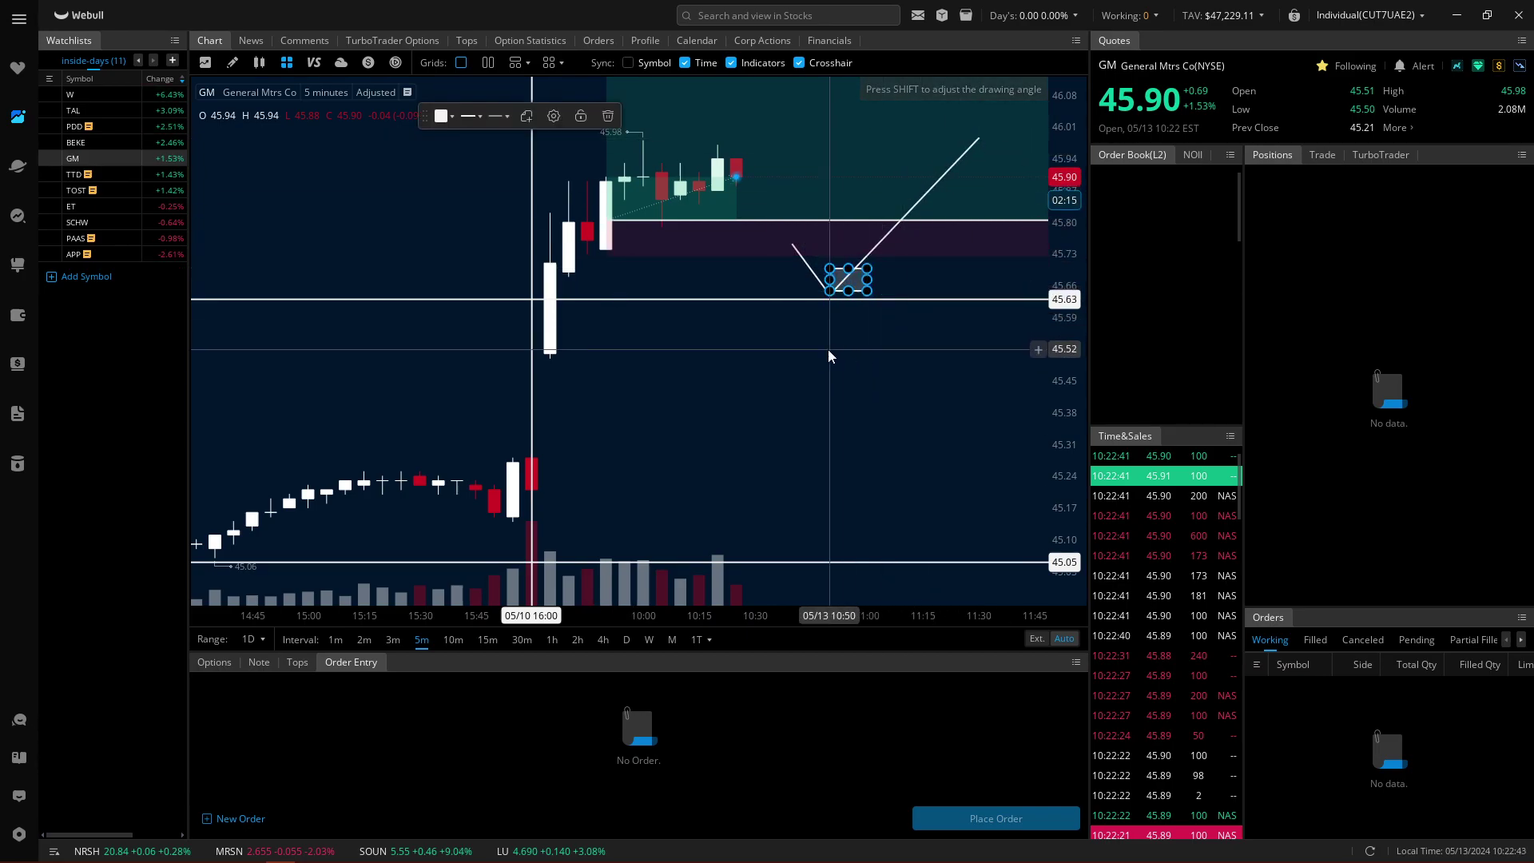
key("Escape")
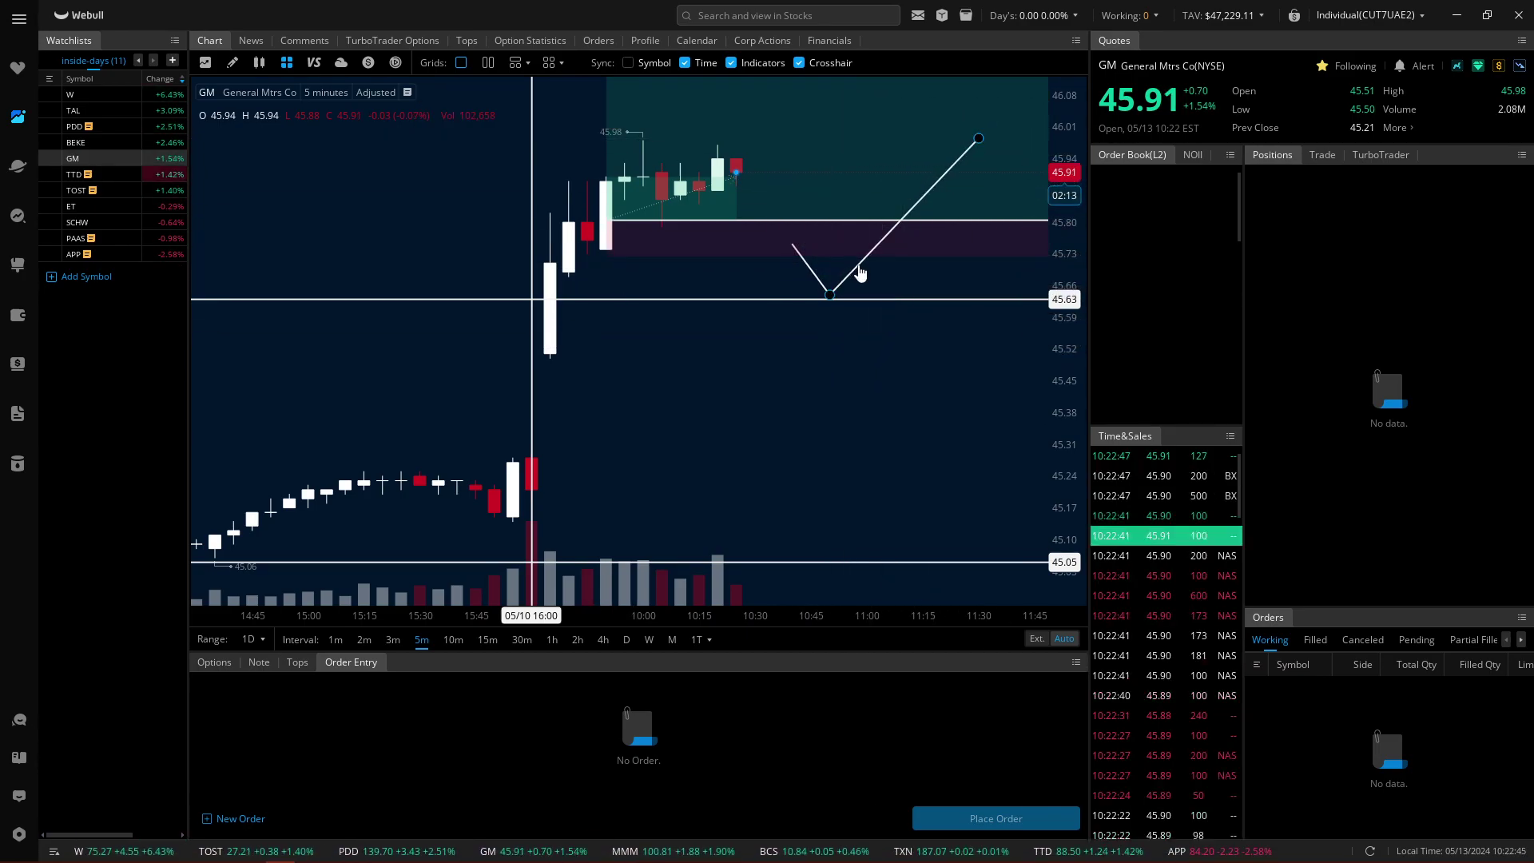
key("ctrl+z")
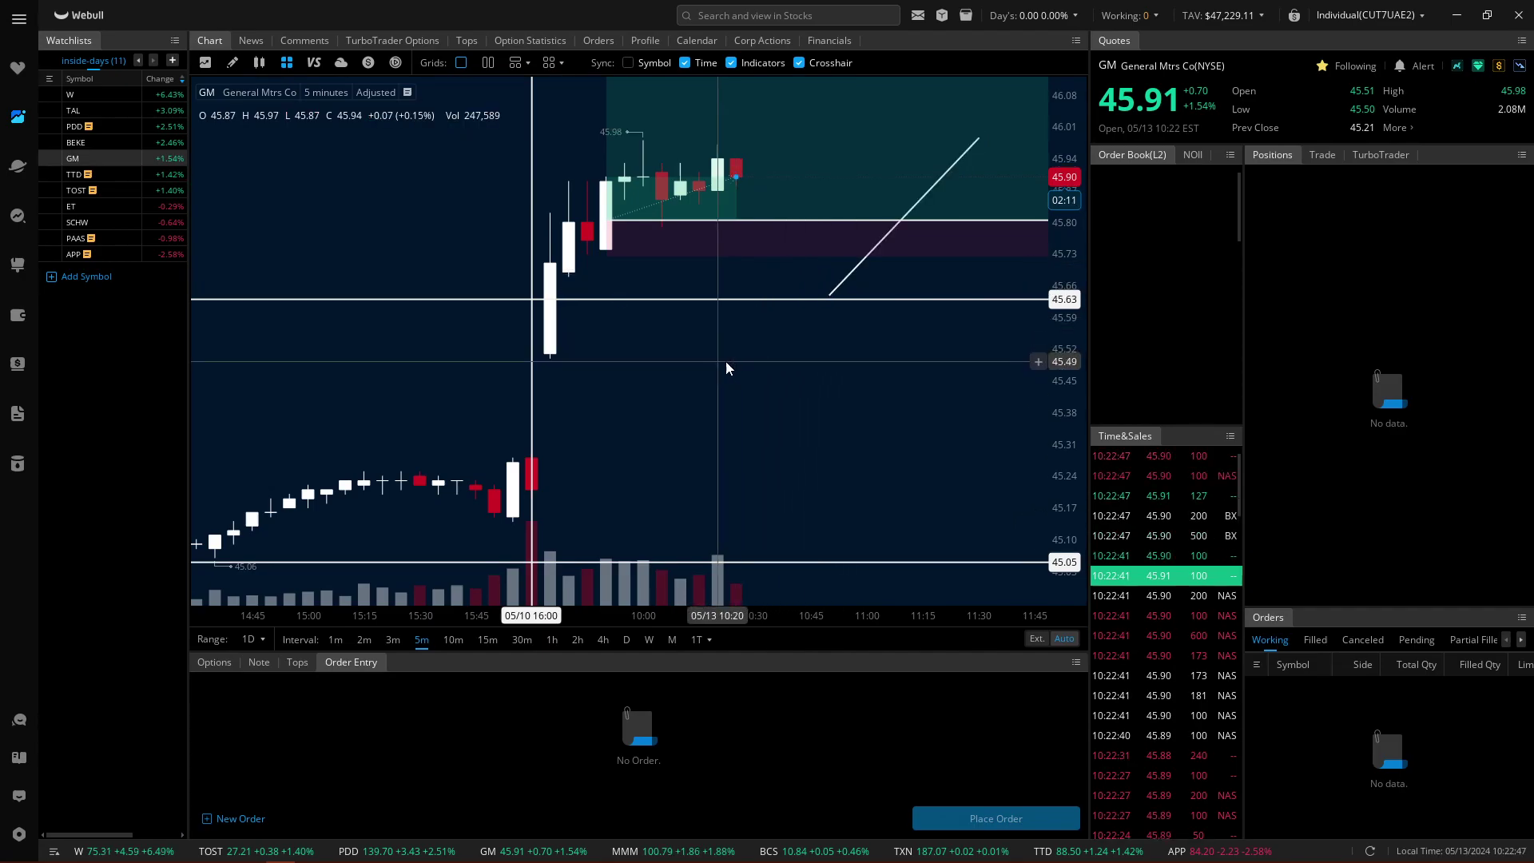
scroll(690, 363, "down", 1)
key("ctrl+z")
scroll(698, 329, "down", 3)
key("ctrl+z")
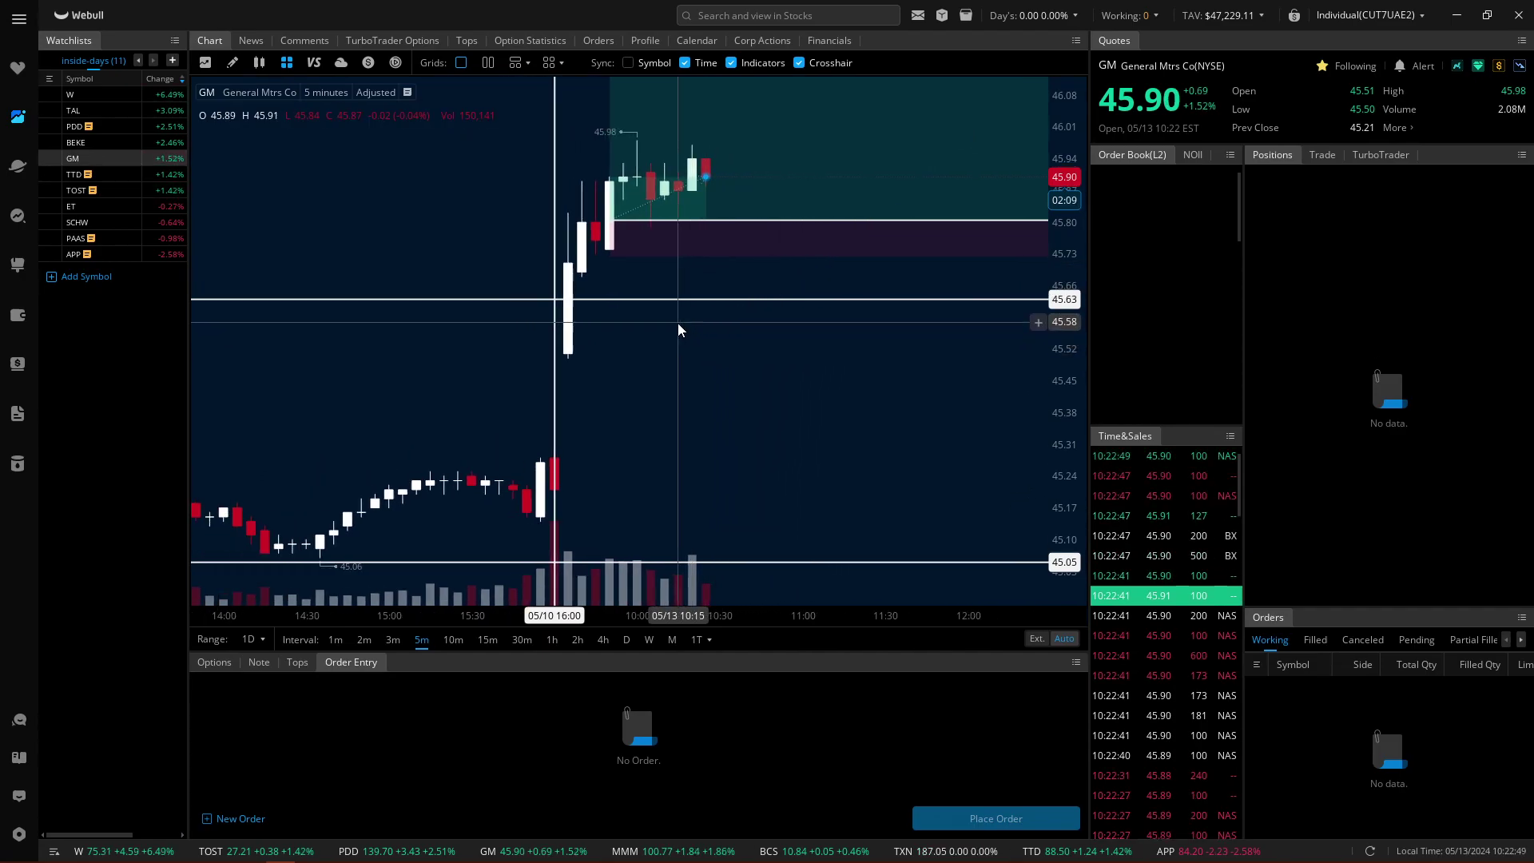
Step: Show the long-position box's P&L and stop figures and switch GM to 15-minute candles
left_click(665, 238)
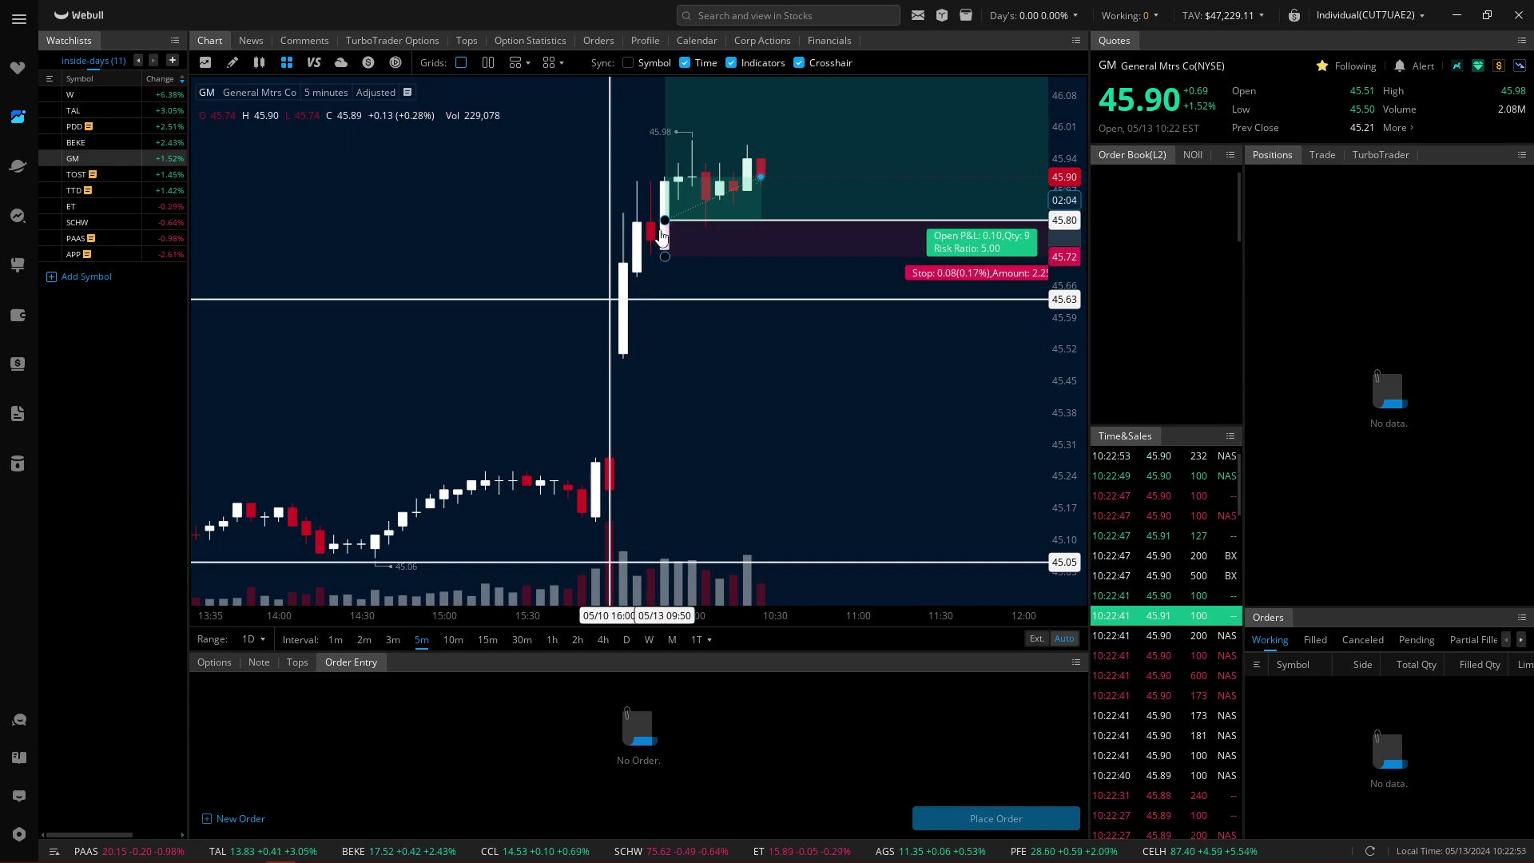
left_click(484, 639)
scroll(772, 231, "up", 2)
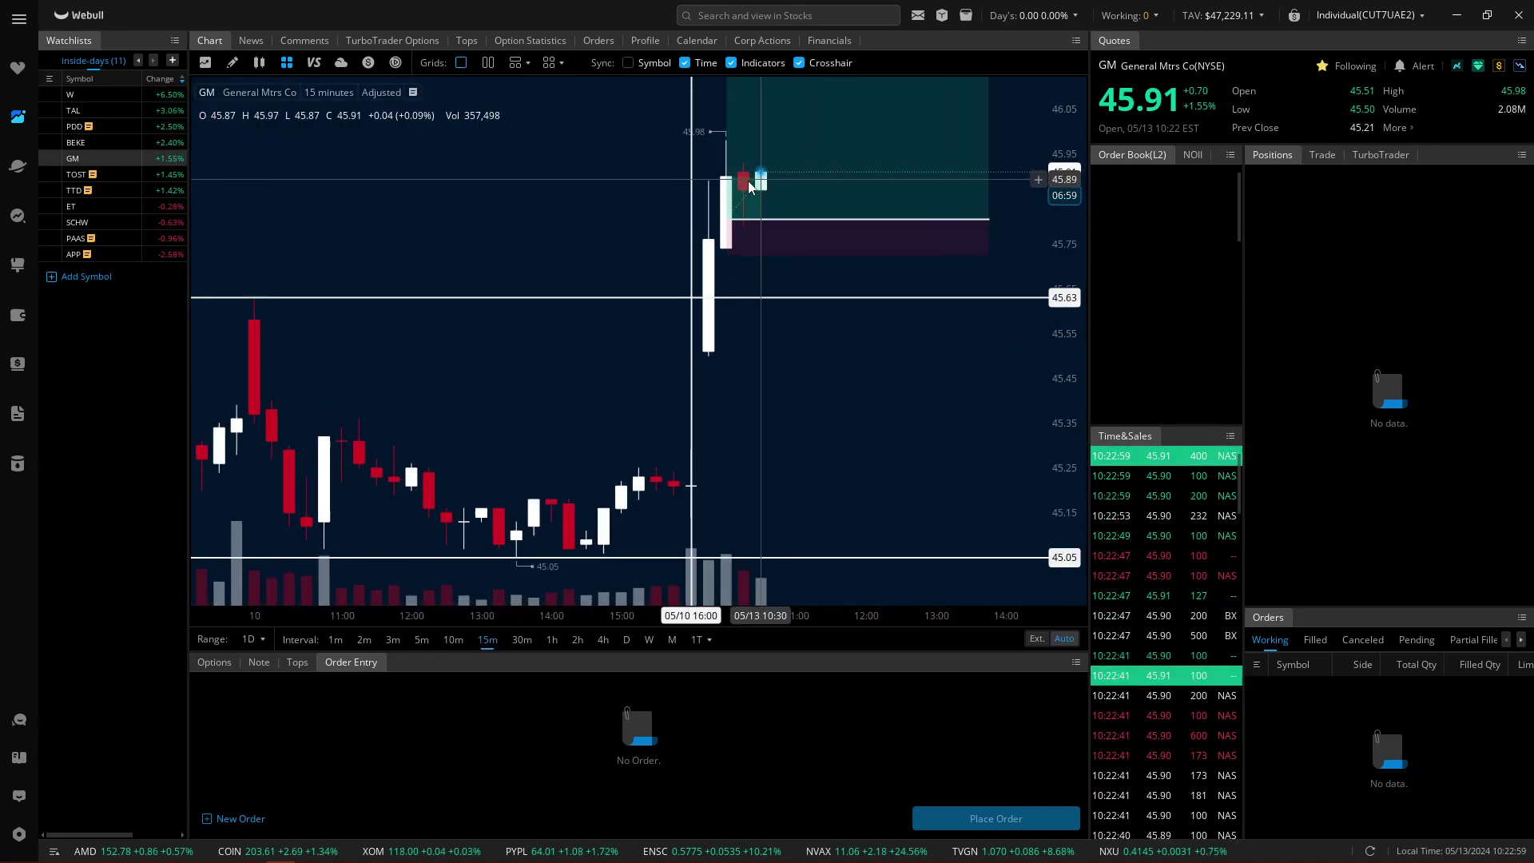
Step: Switch GM to 1-minute candles, zoom out, and delete the 45.79 horizontal line
left_click(336, 640)
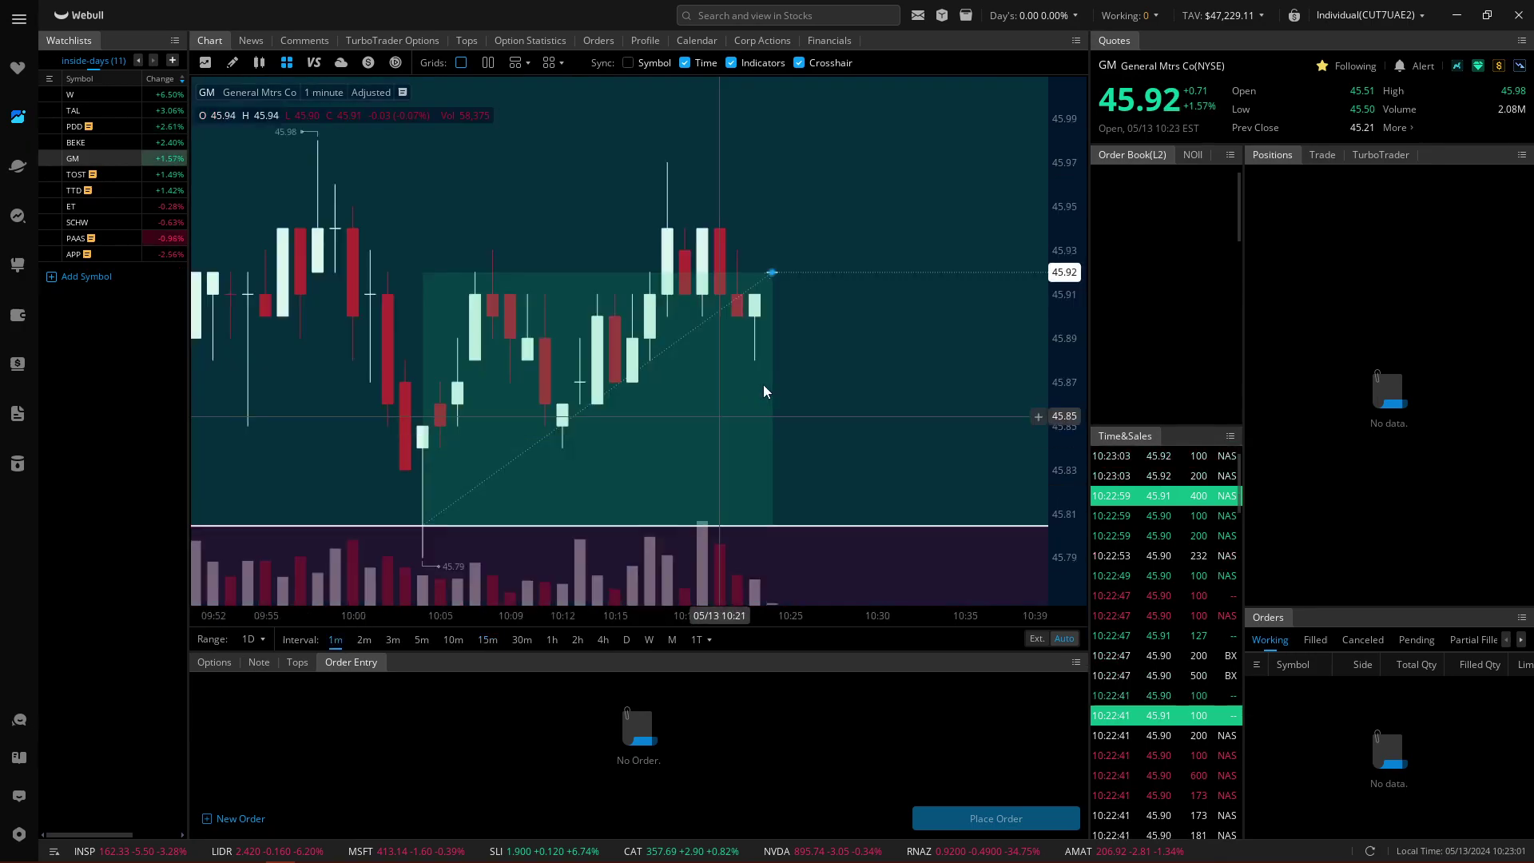
scroll(476, 320, "down", 4)
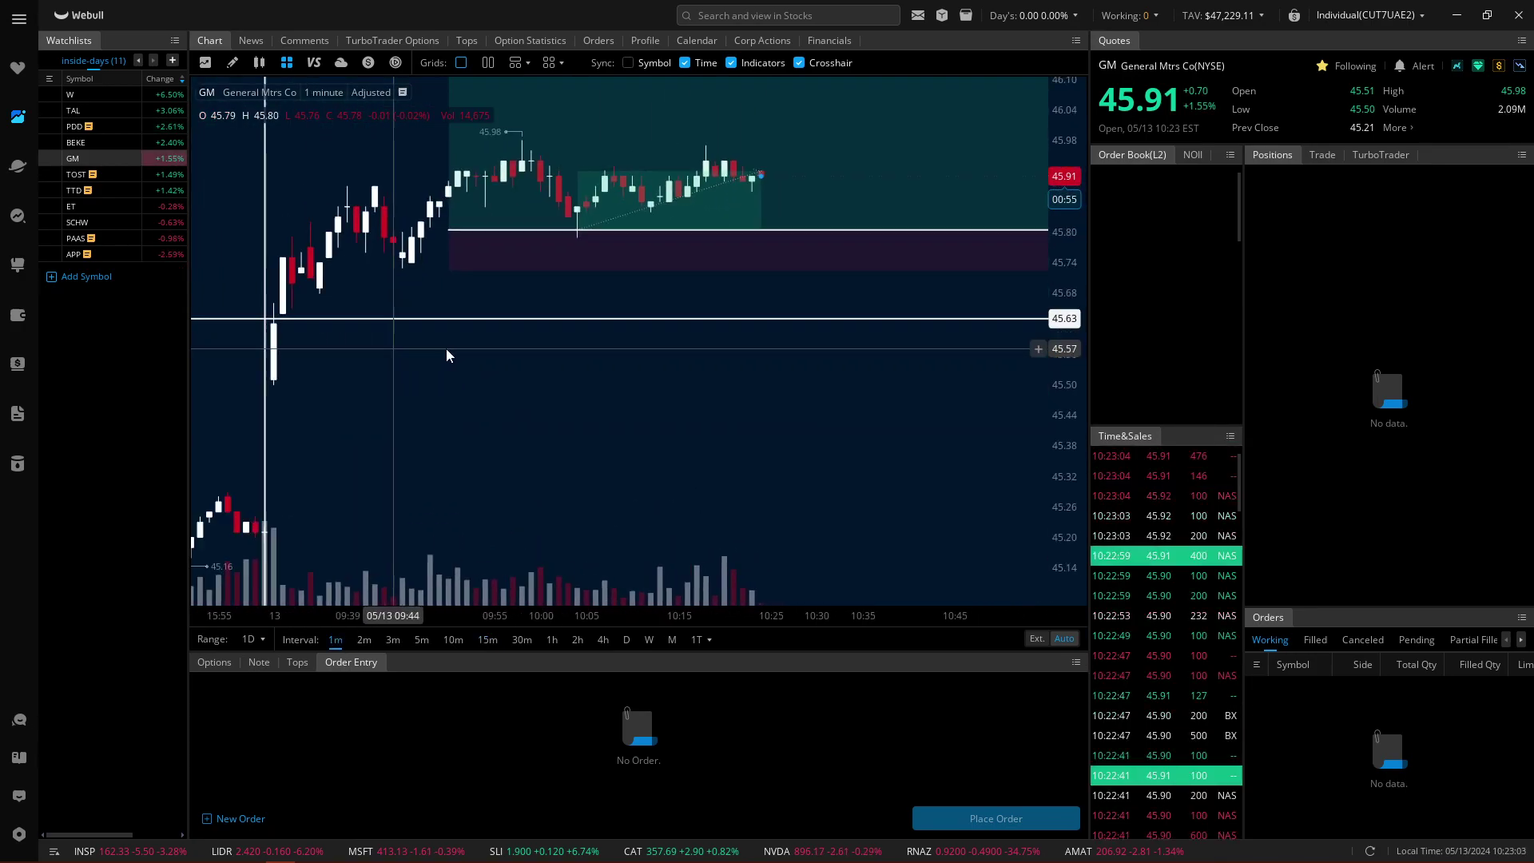
left_click_drag(446, 355, 565, 353)
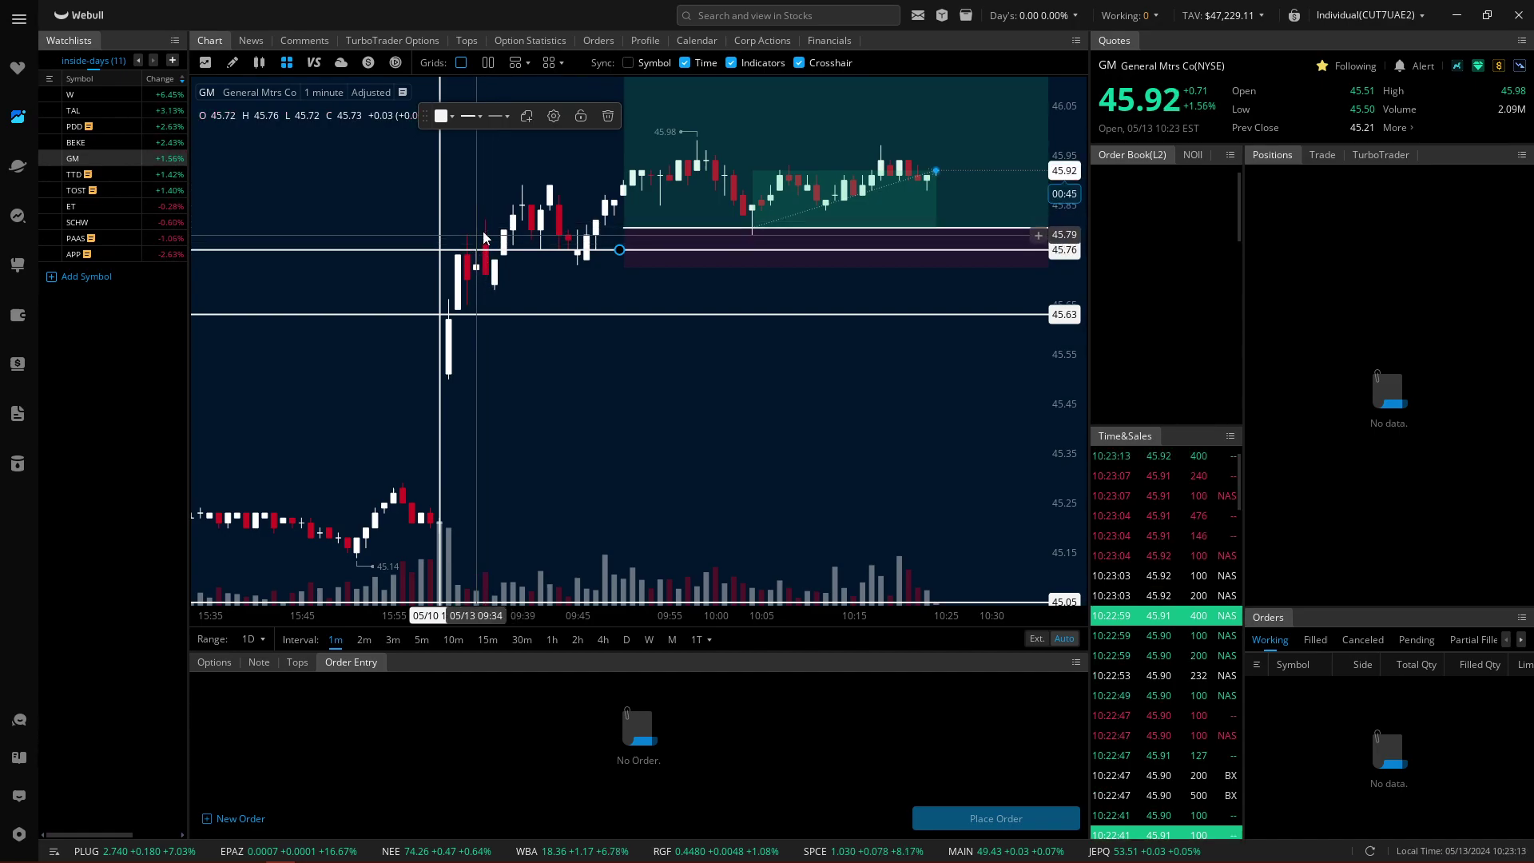
left_click_drag(481, 241, 590, 242)
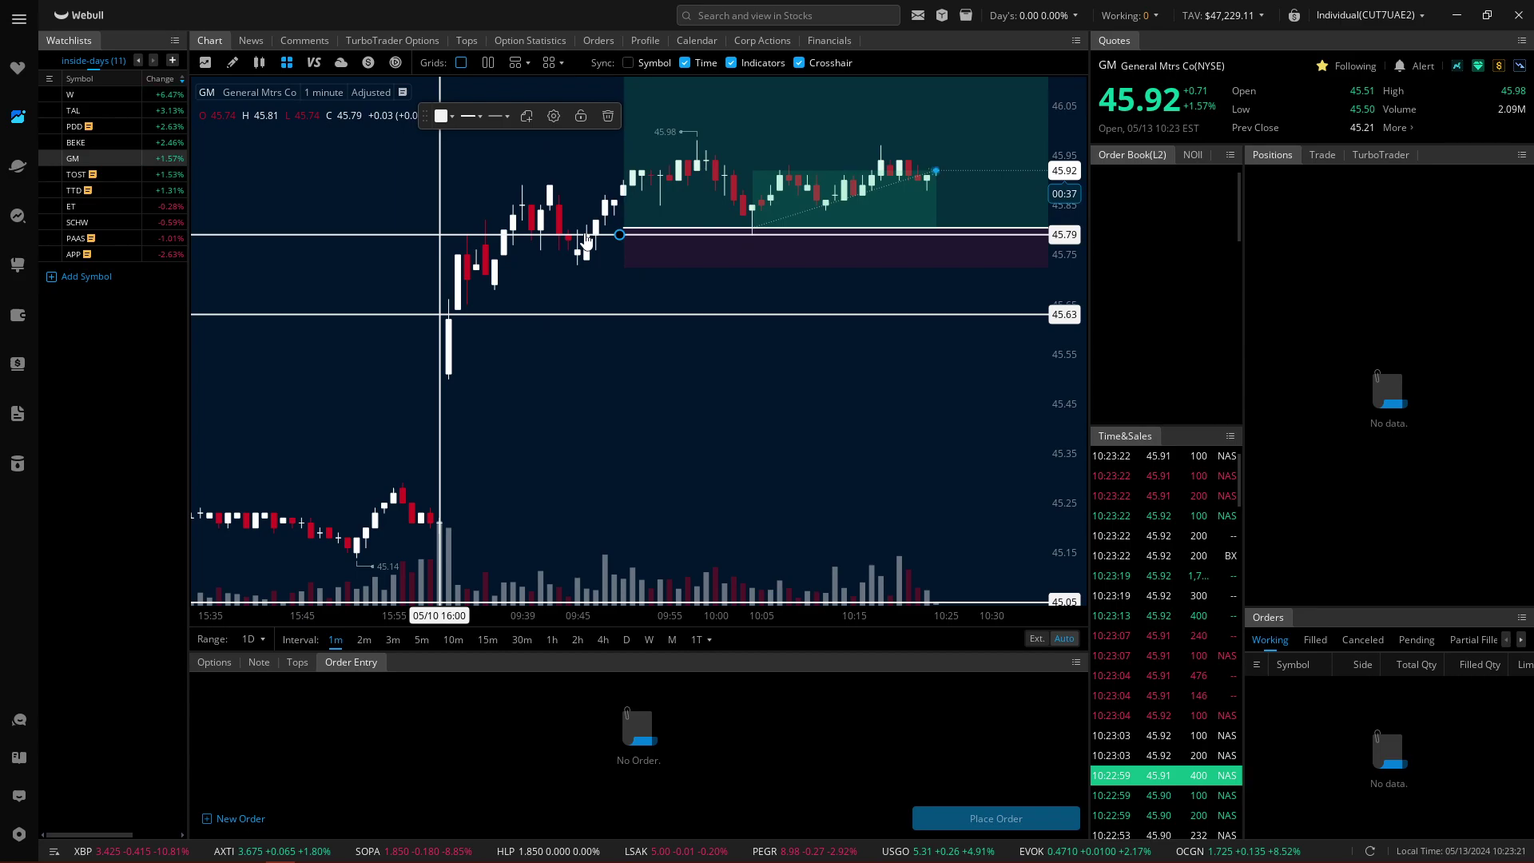
key("Delete")
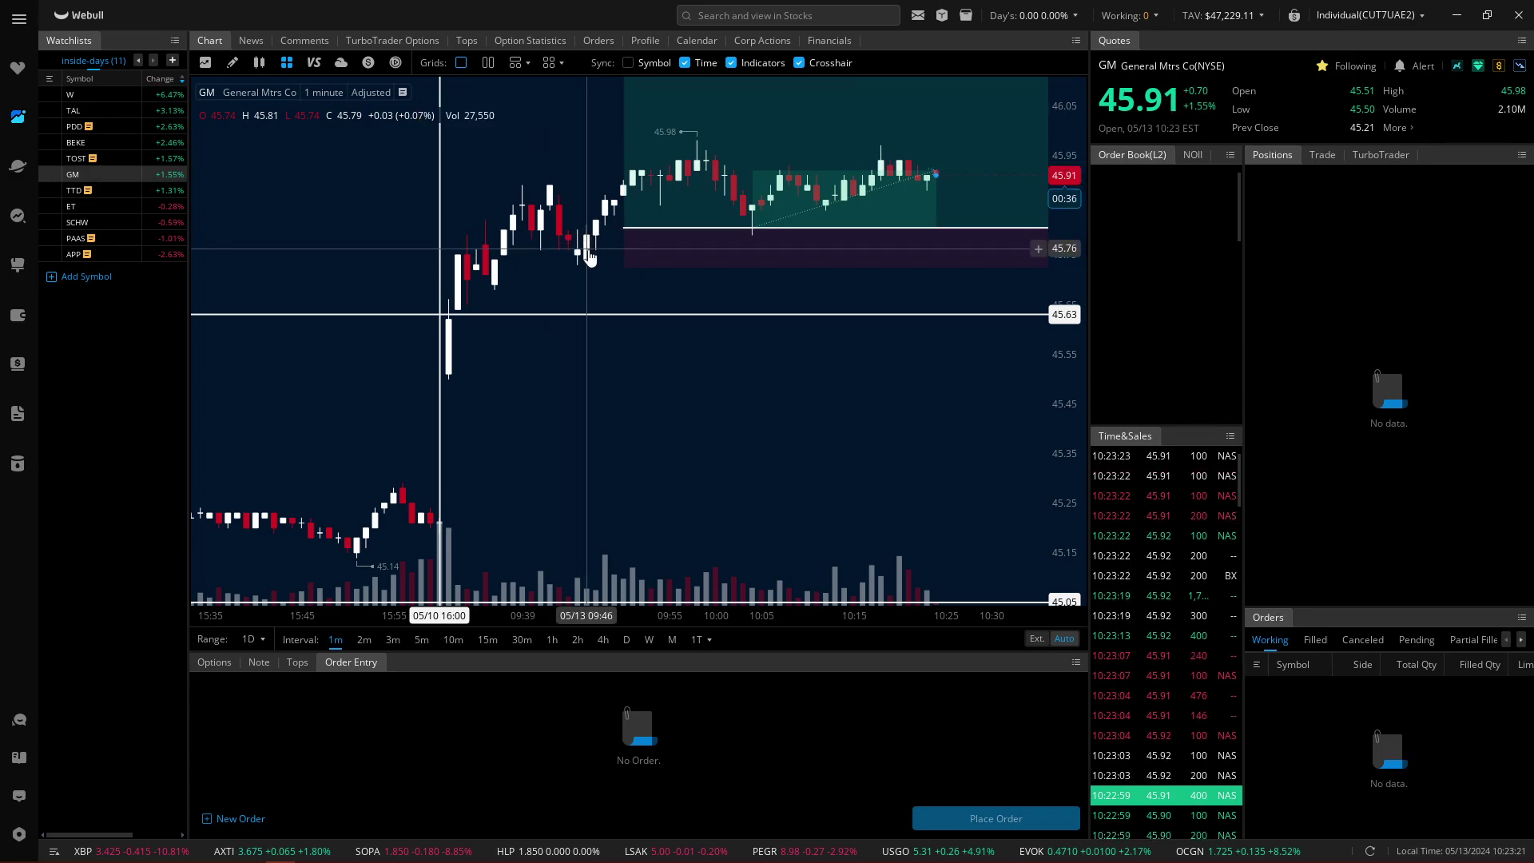
Step: Return GM to 5-minute candles, show the long box's P&L and stop, and reveal the 46.20 target
left_click(420, 638)
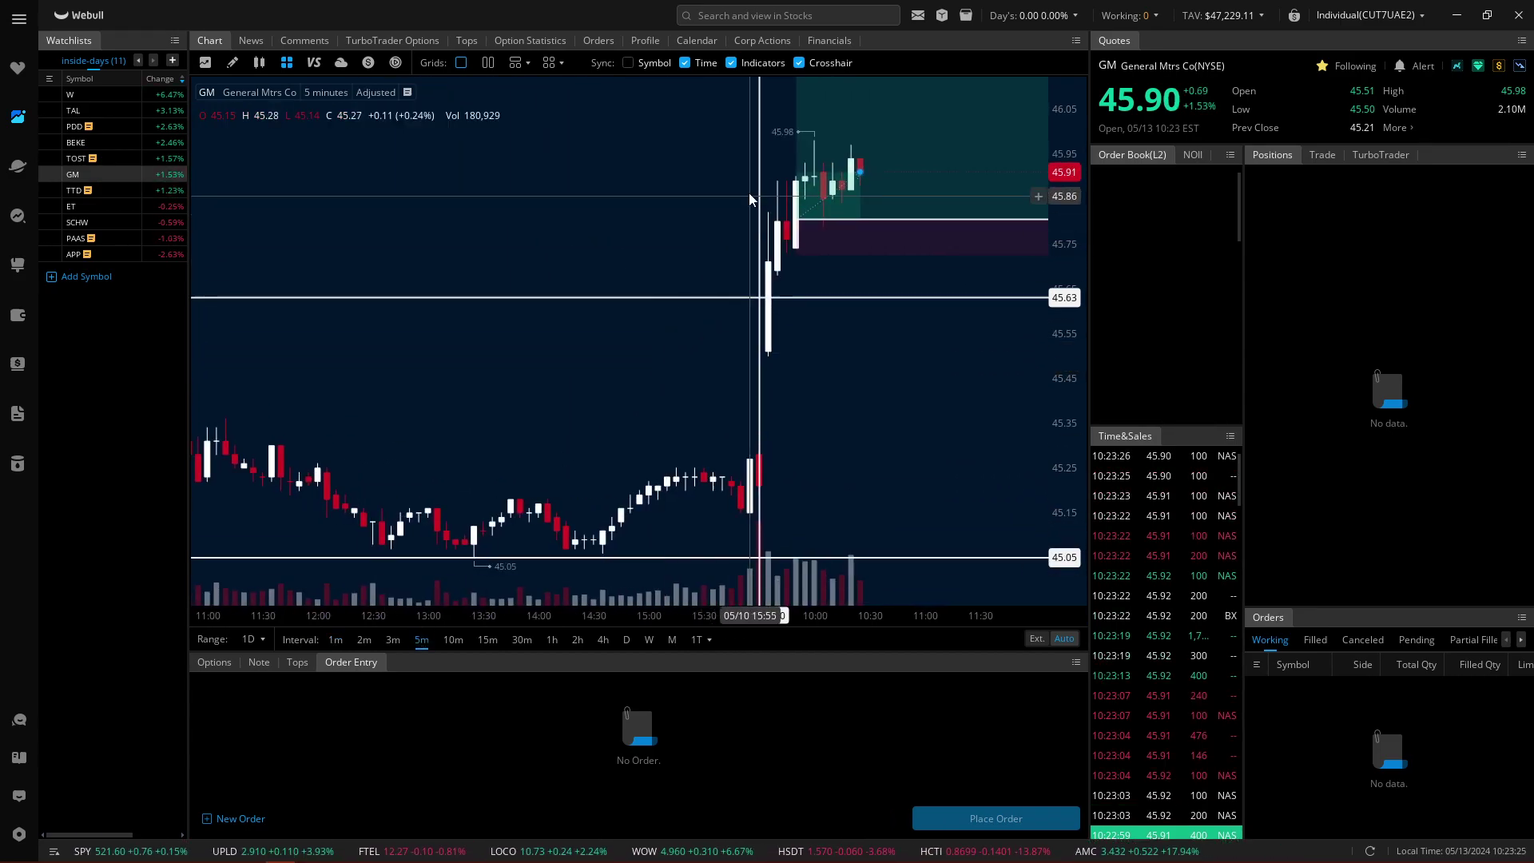
scroll(749, 200, "up", 4)
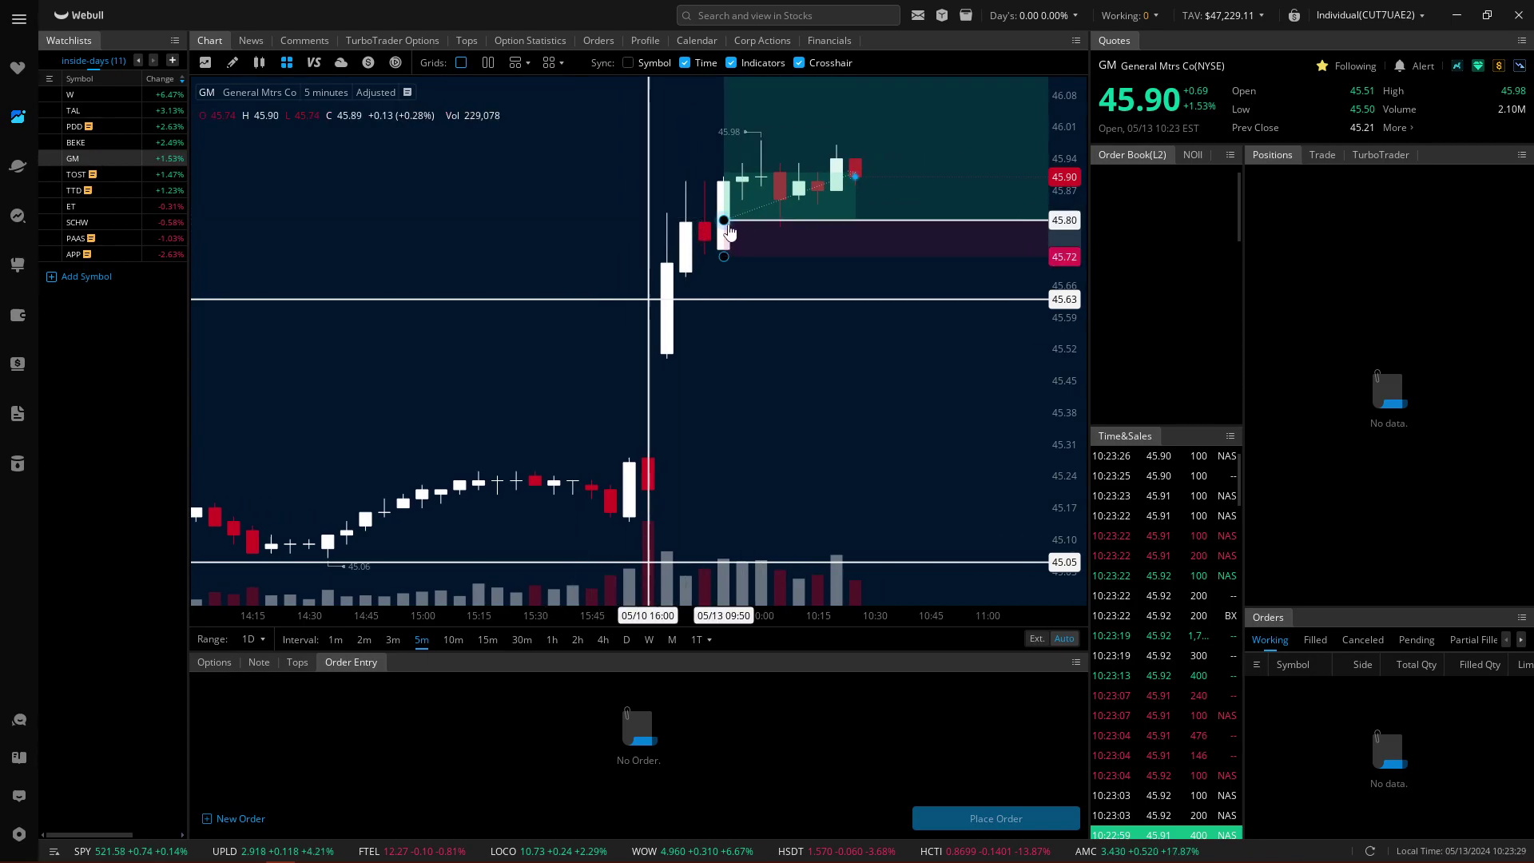
left_click_drag(759, 271, 706, 233)
left_click(722, 231)
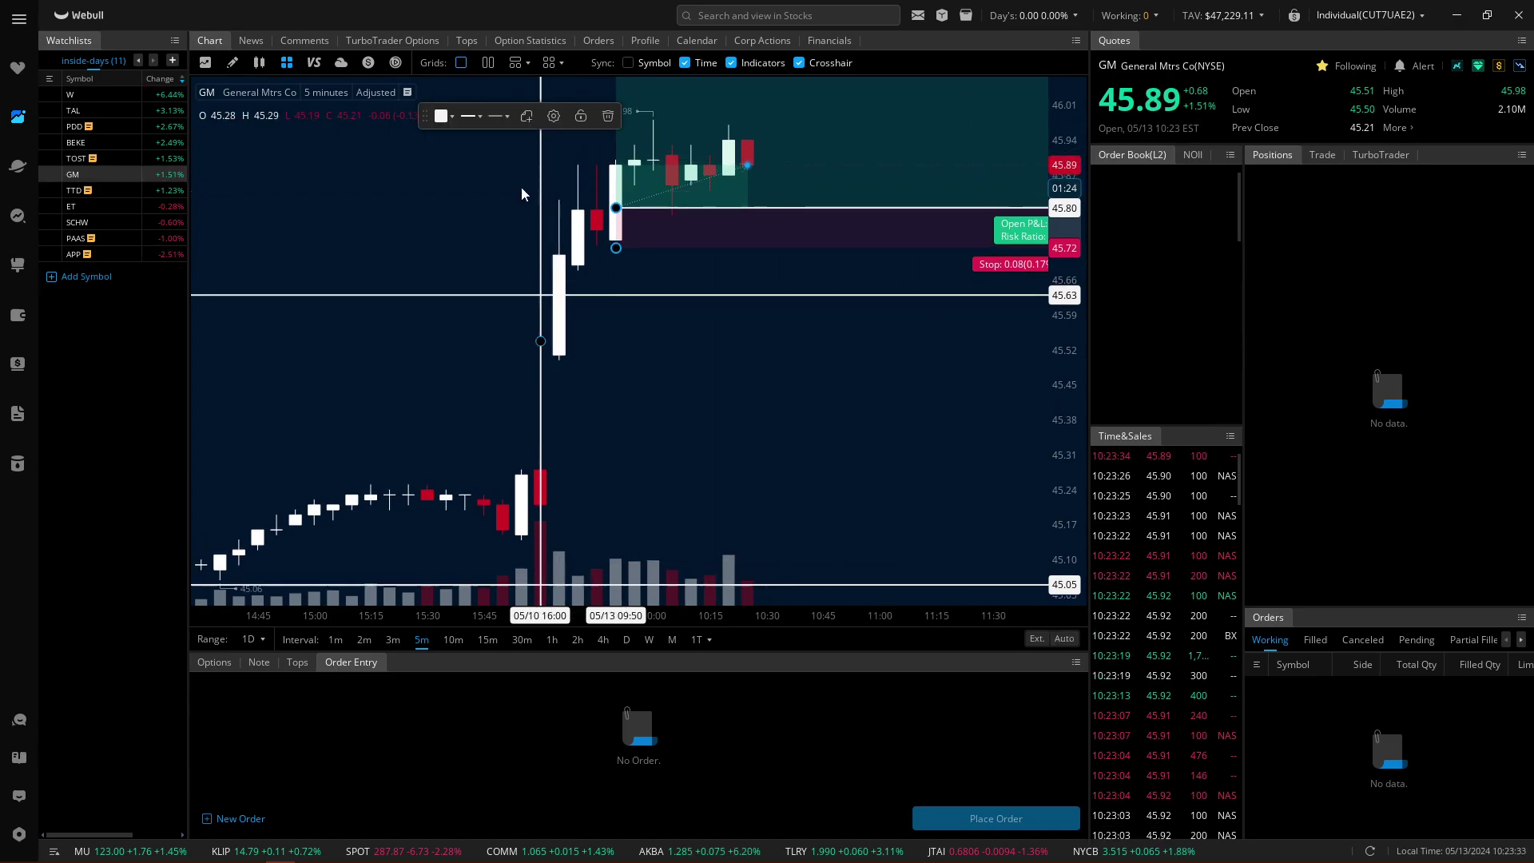
mouse_move(521, 185)
left_mouse_down()
mouse_move(420, 366)
mouse_move(518, 305)
left_mouse_up()
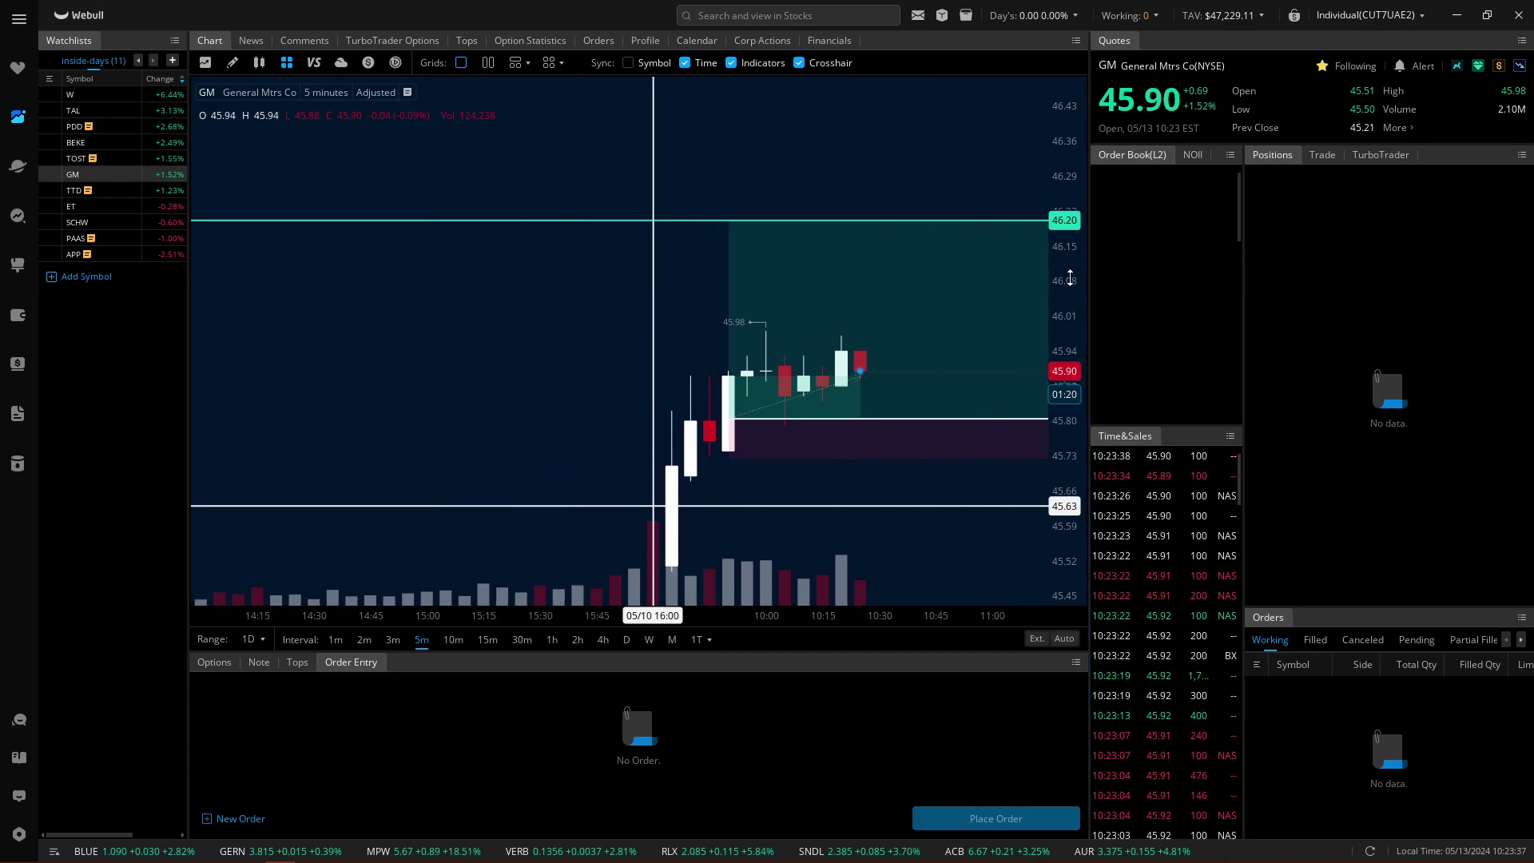
scroll(589, 280, "down", 3)
scroll(649, 389, "down", 2)
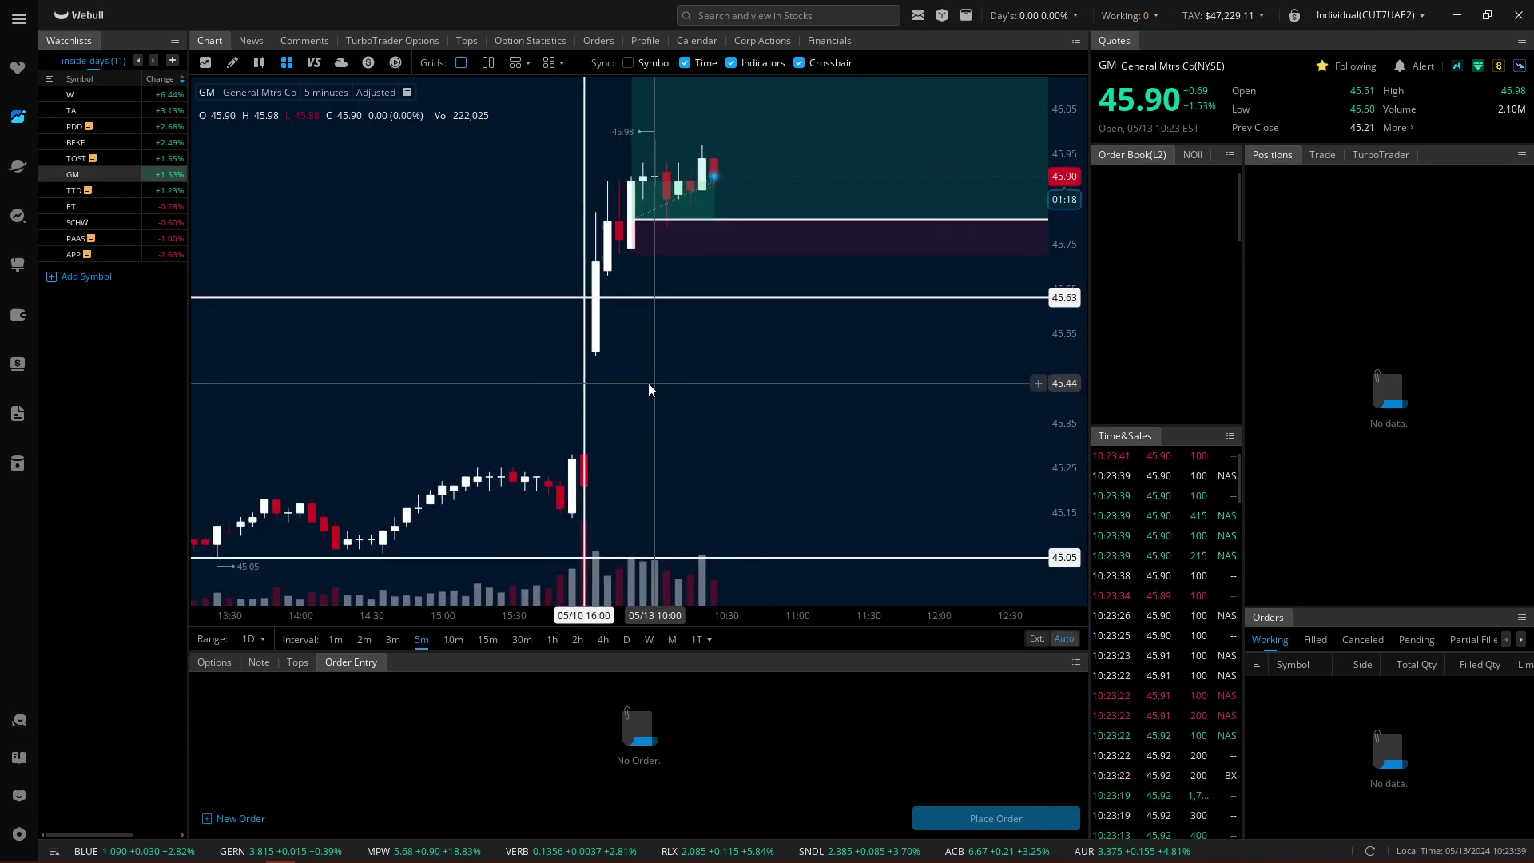
left_click_drag(496, 363, 541, 366)
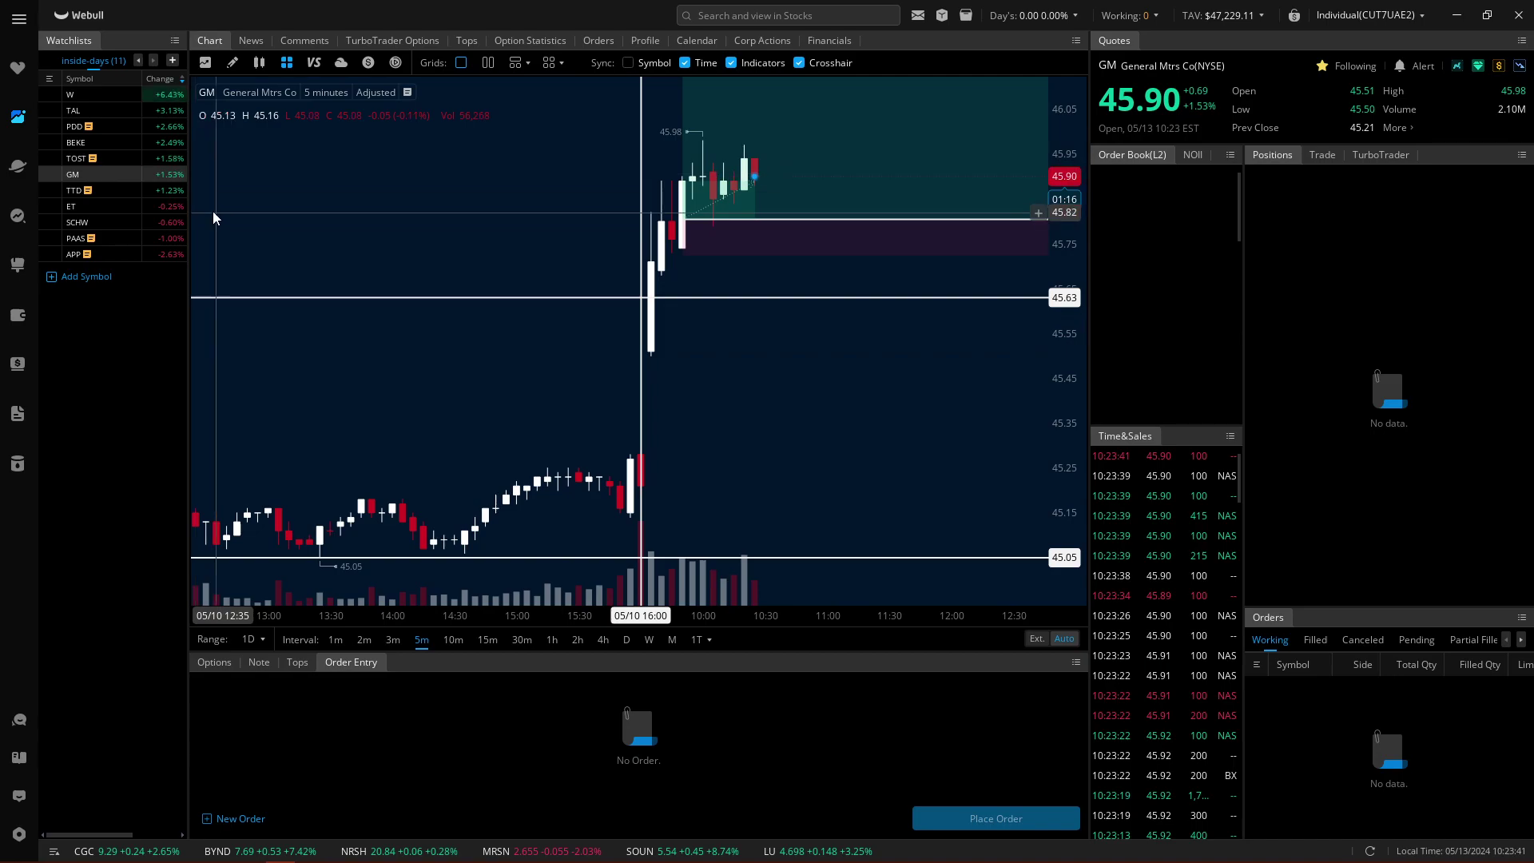
left_click(166, 190)
left_click_drag(788, 399, 830, 381)
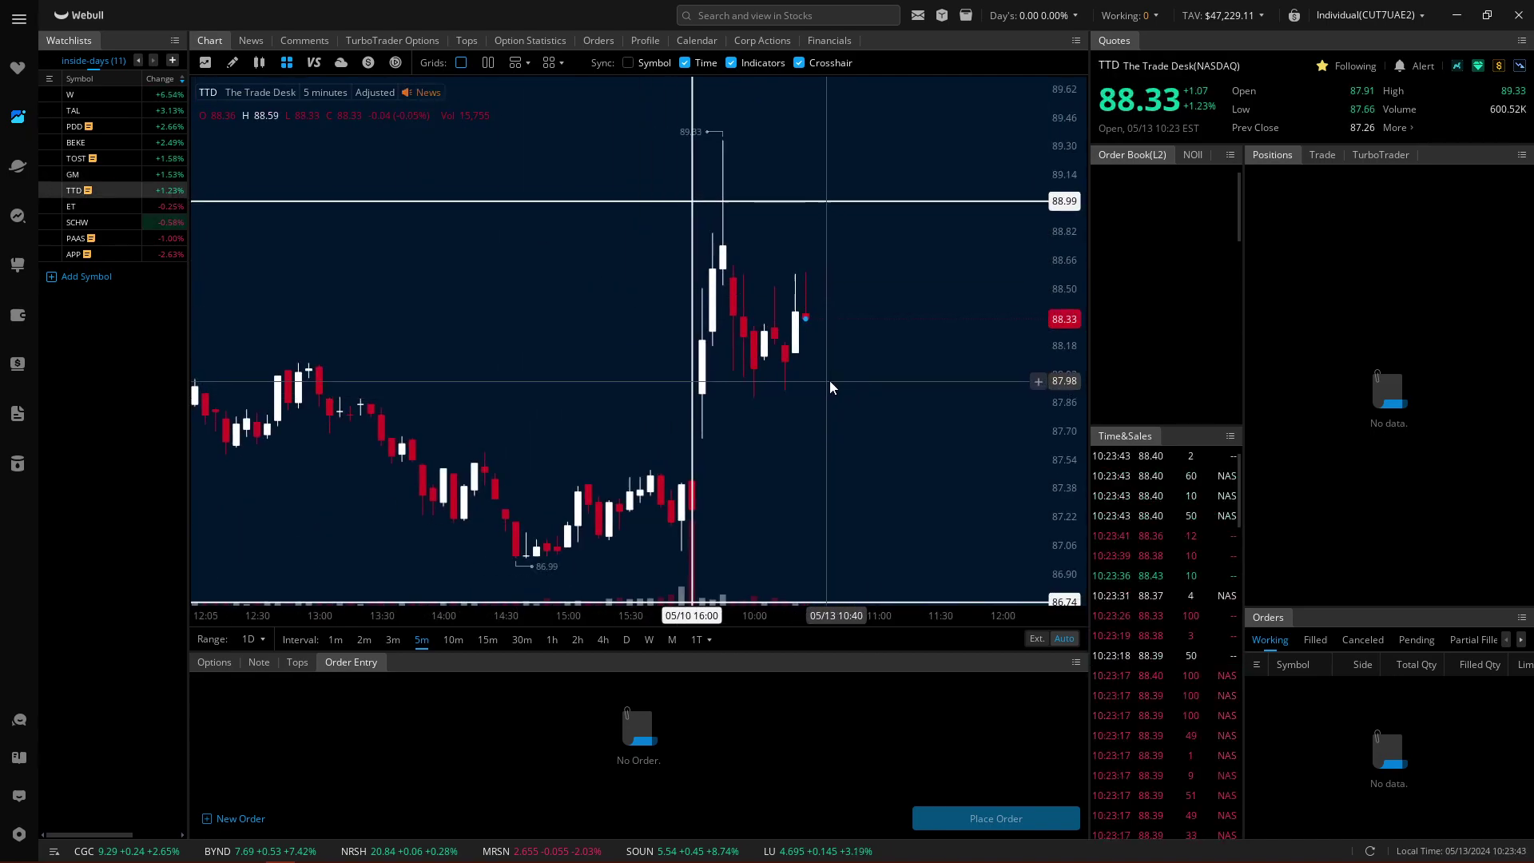
left_click_drag(906, 347, 808, 322)
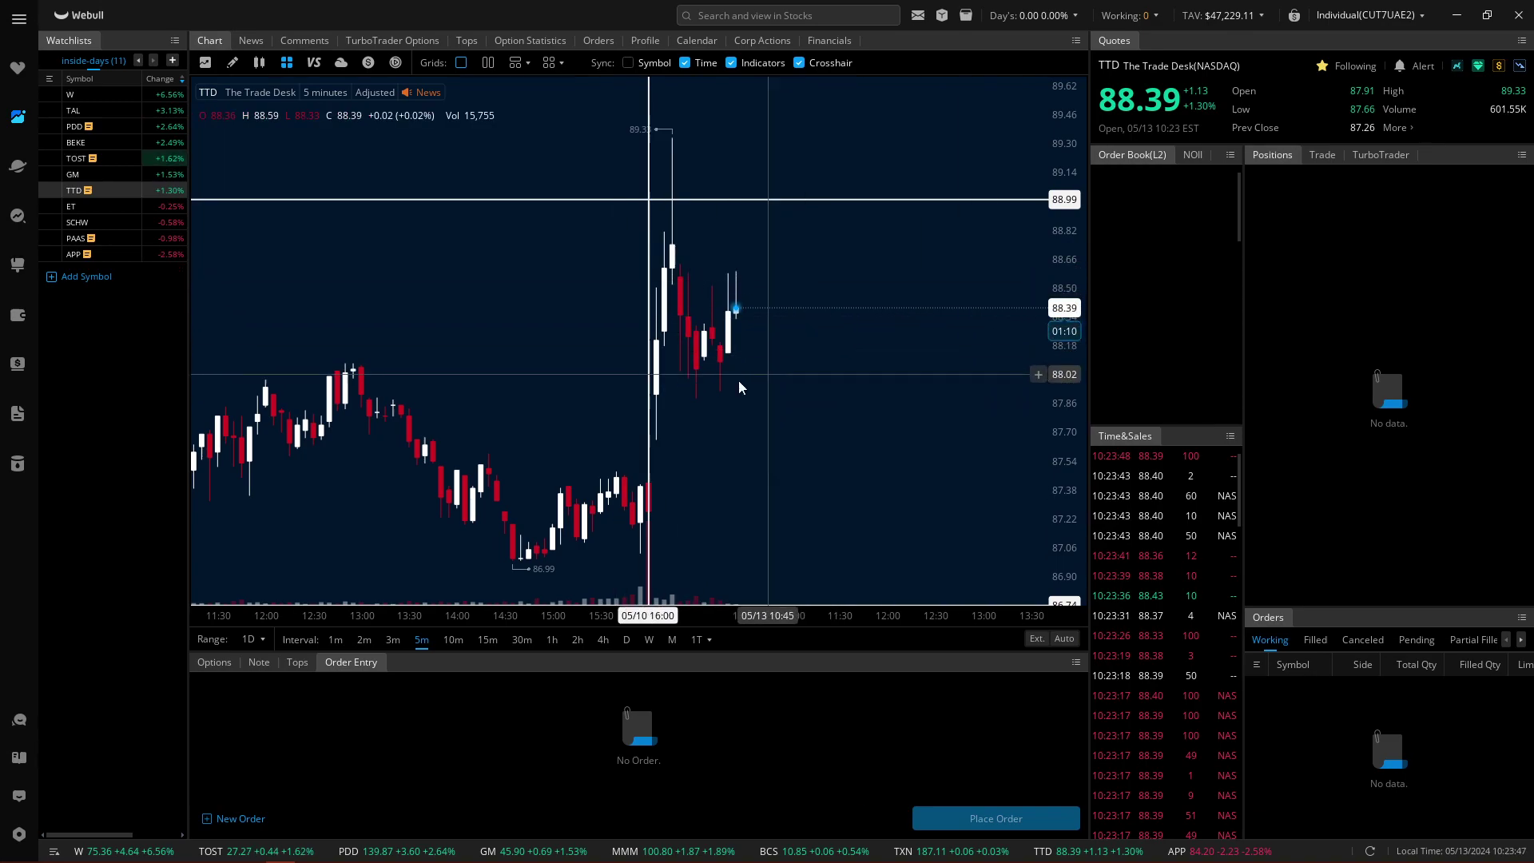
scroll(748, 360, "down", 1)
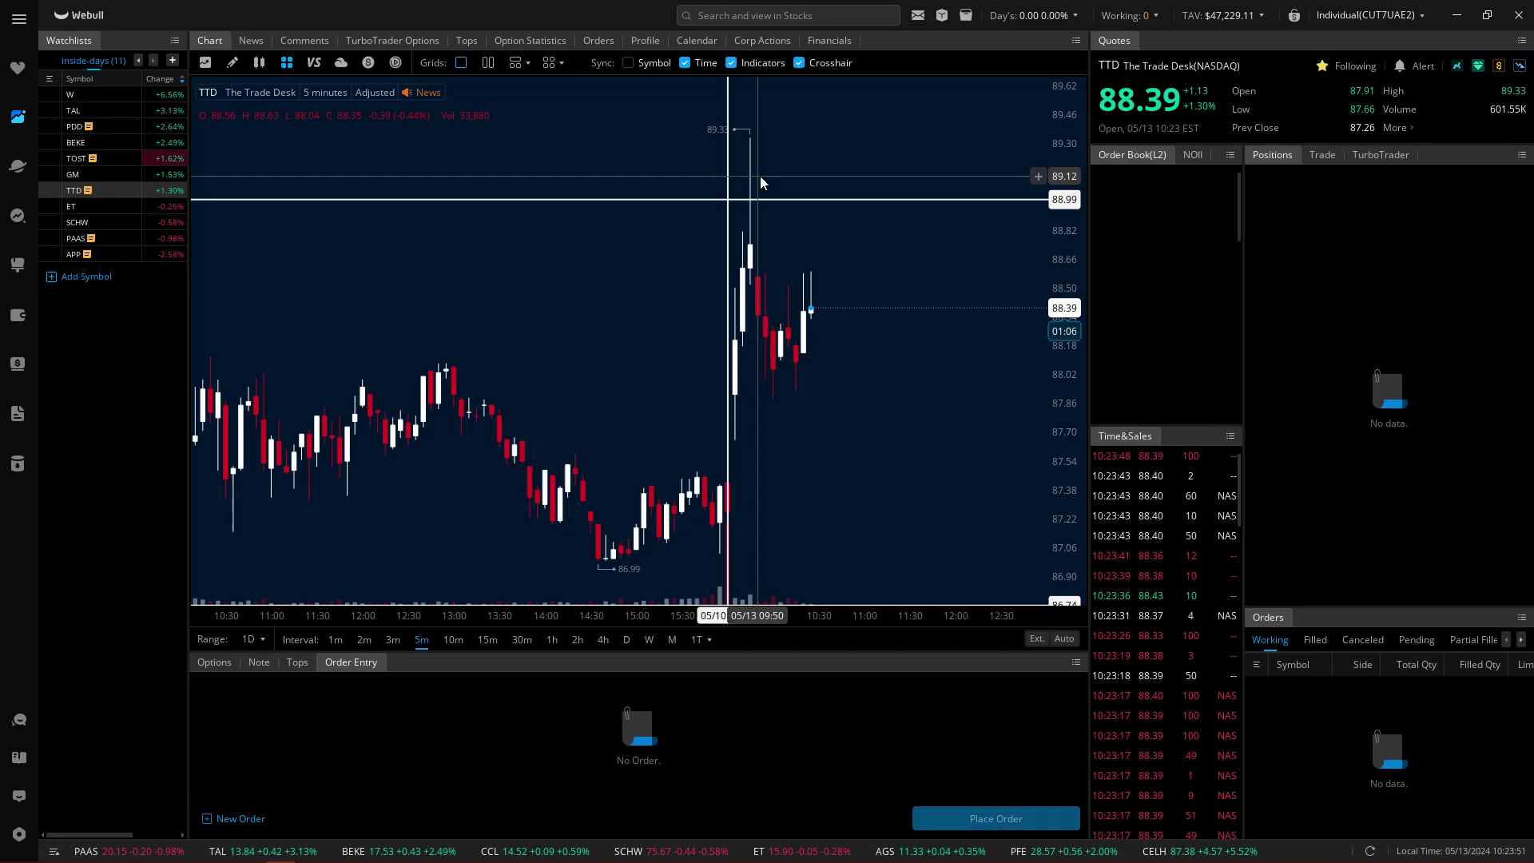
scroll(850, 372, "down", 2)
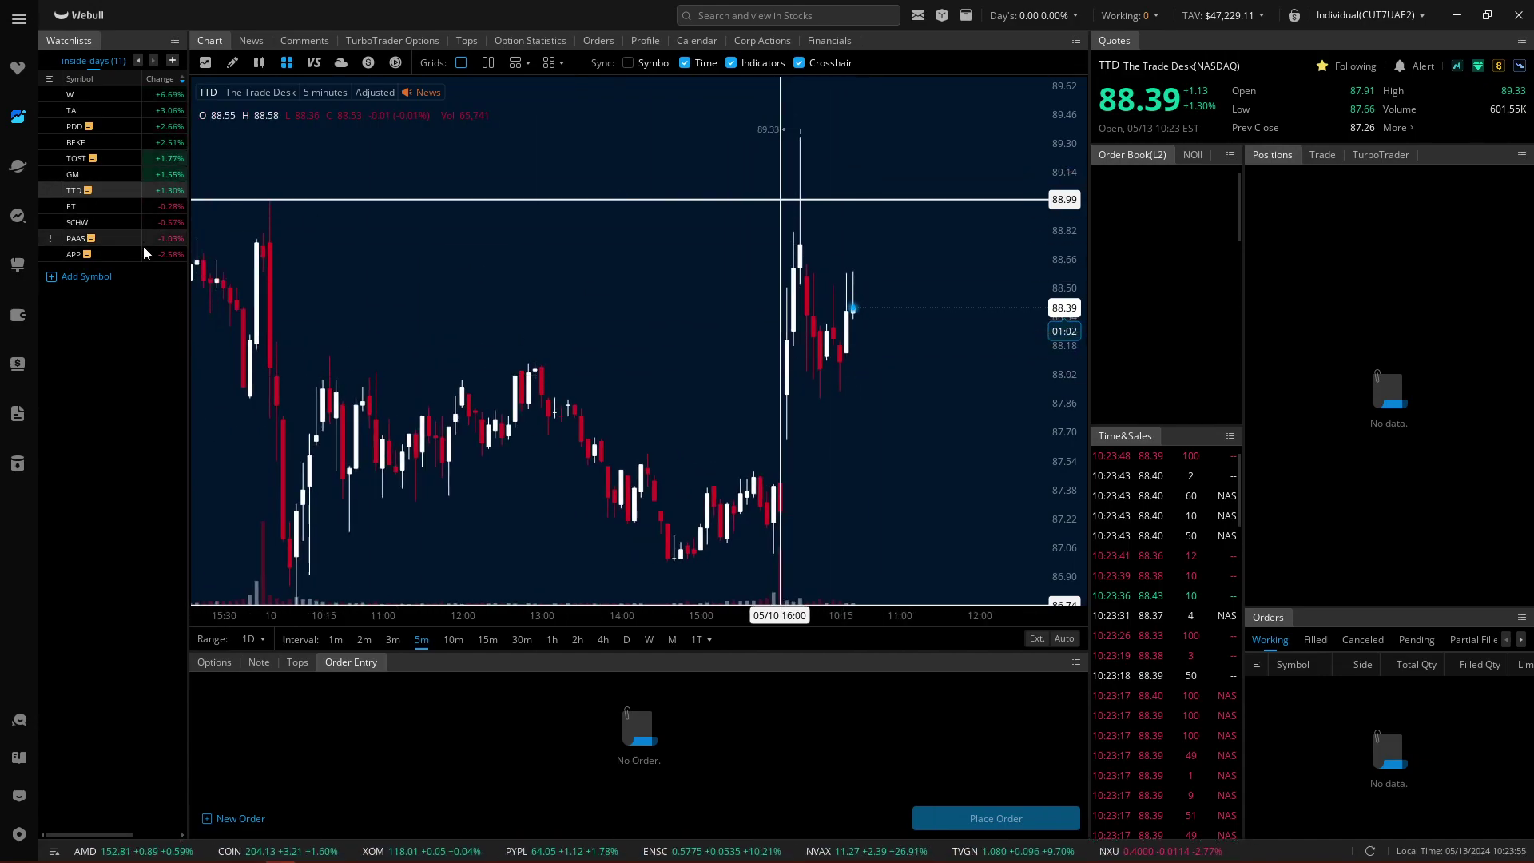
left_click(151, 175)
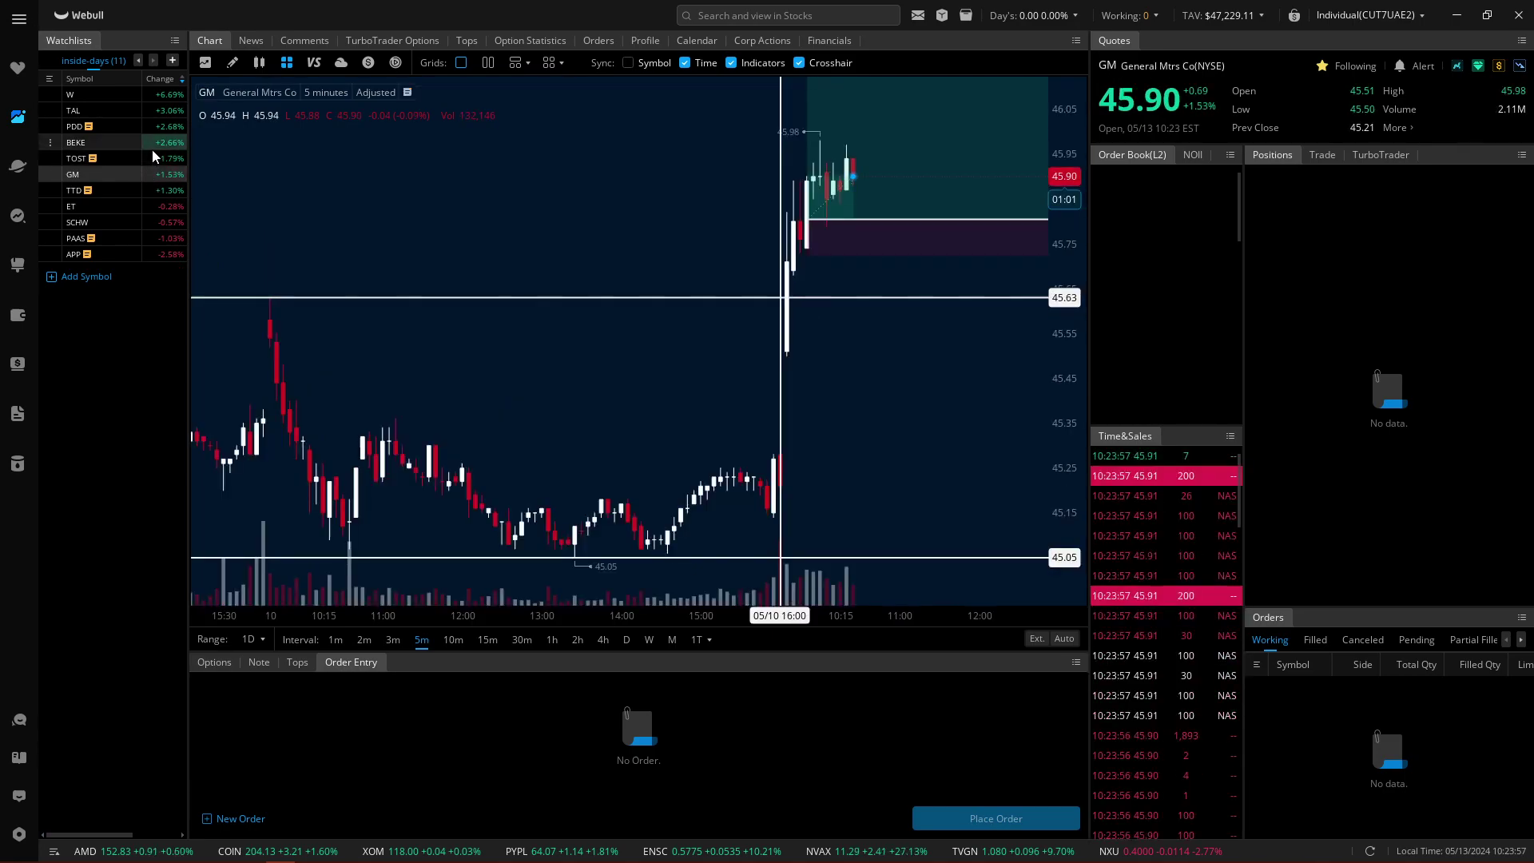
Step: Open the TOST chart, zoom in, and shift the latest candles left
left_click(153, 147)
left_click(160, 160)
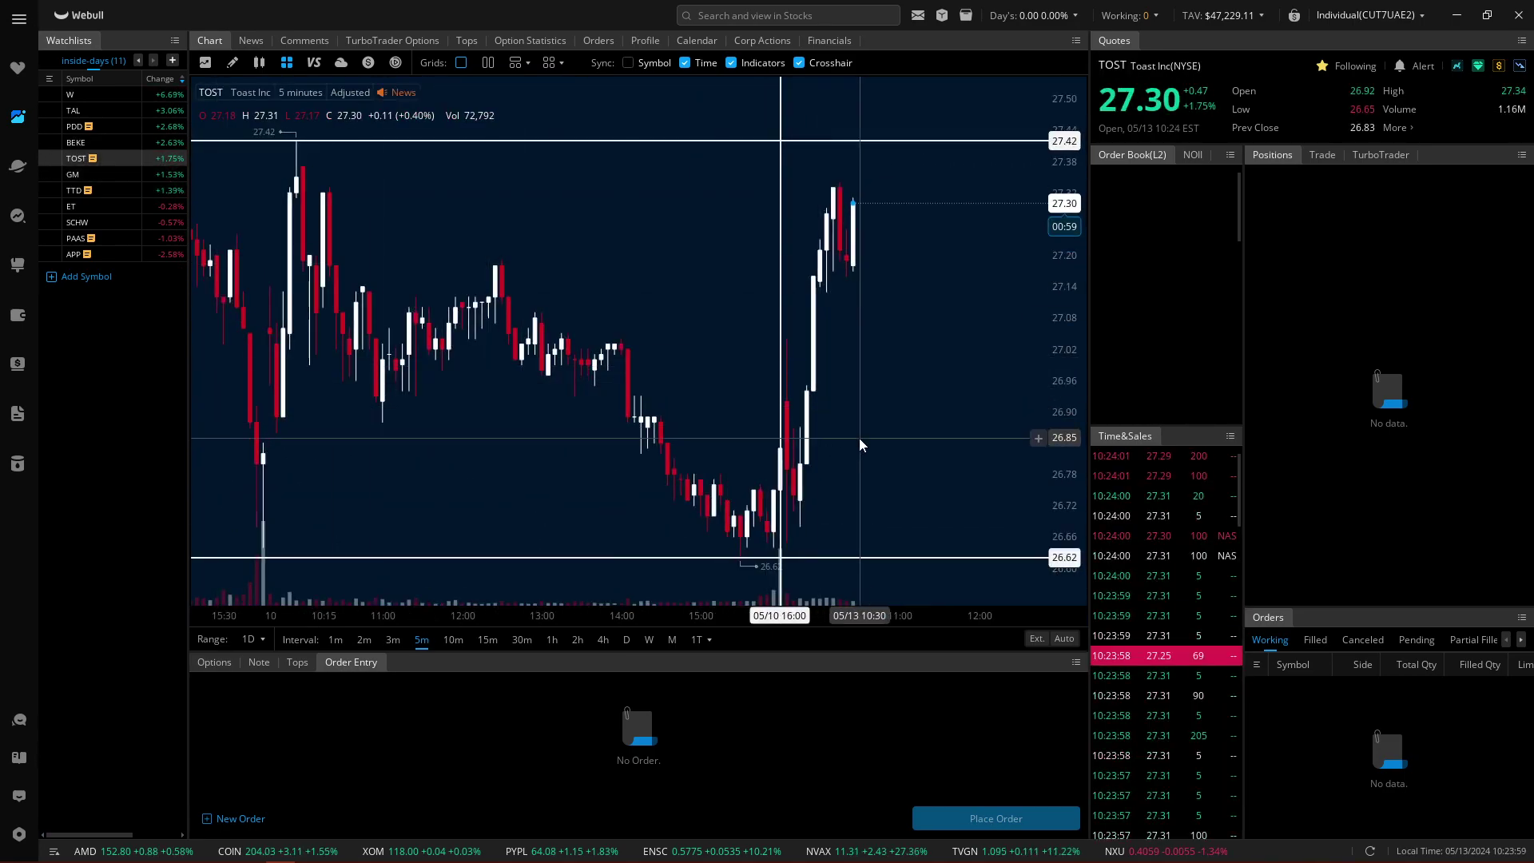
scroll(719, 259, "up", 3)
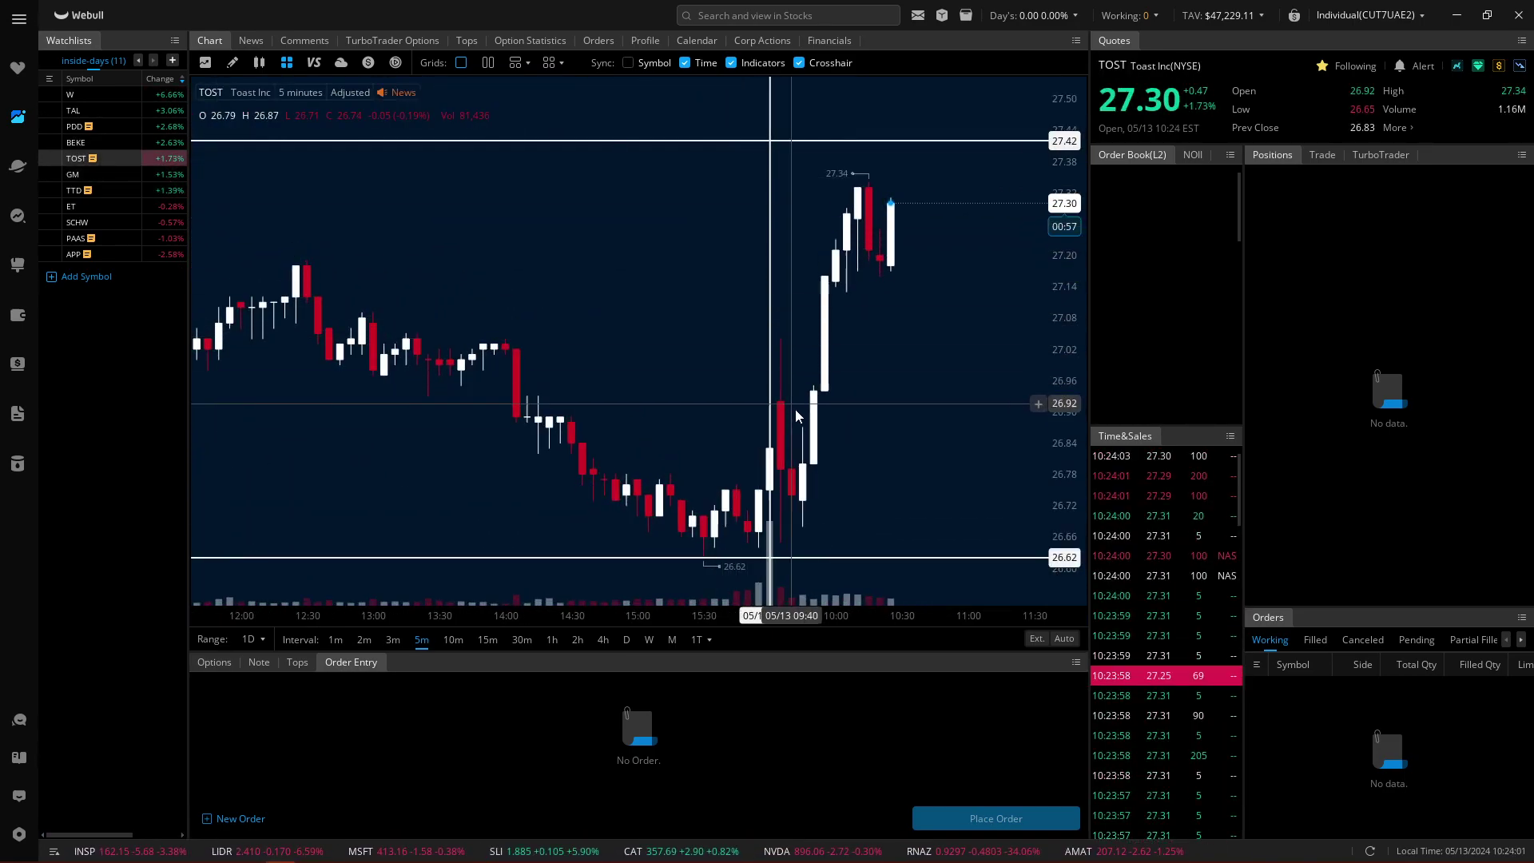
left_click_drag(839, 492, 794, 471)
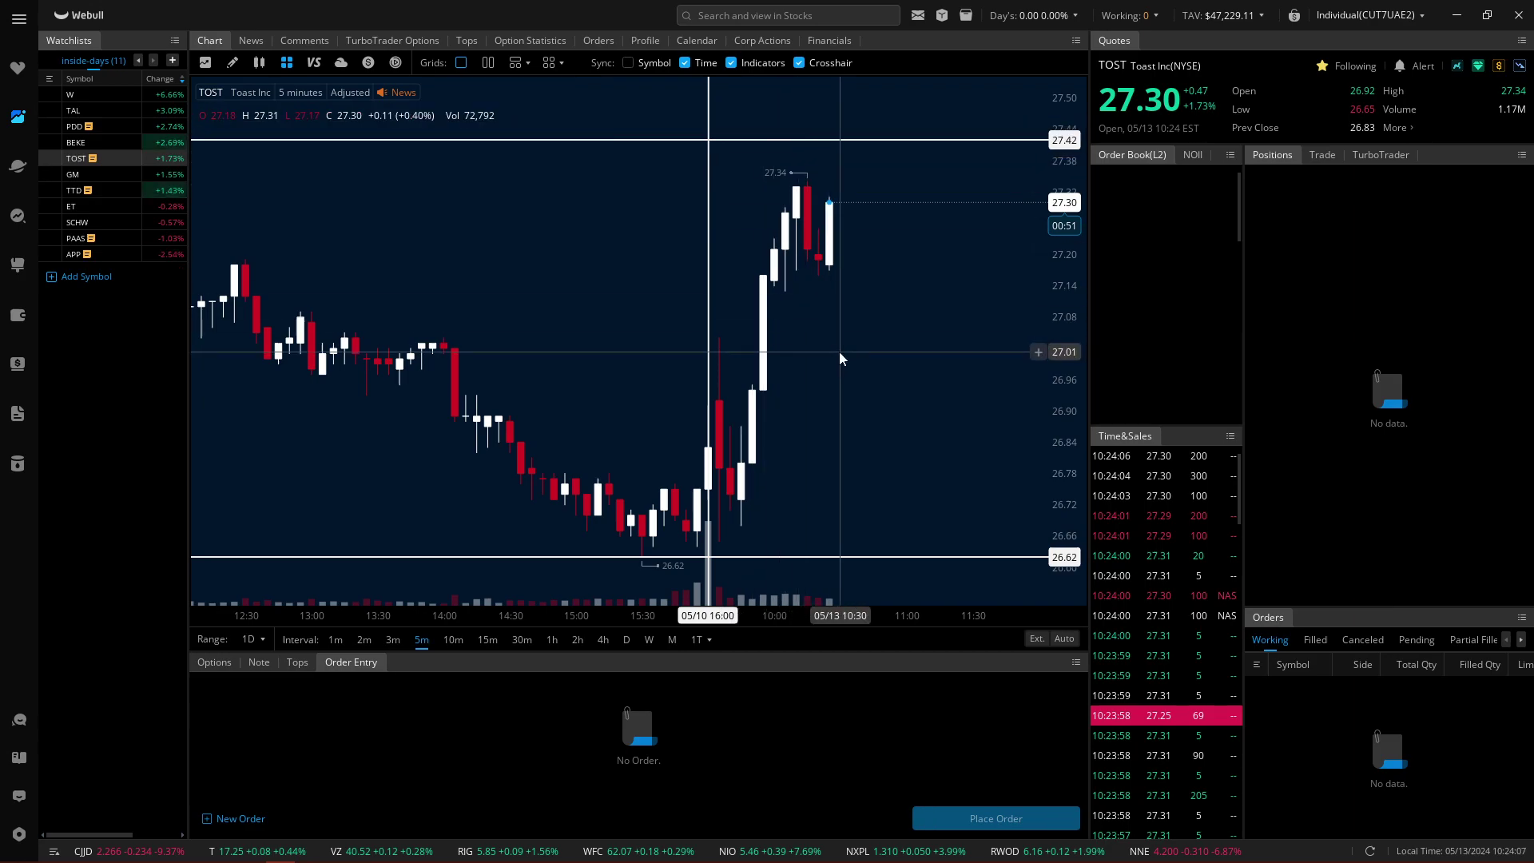
left_click_drag(839, 358, 787, 415)
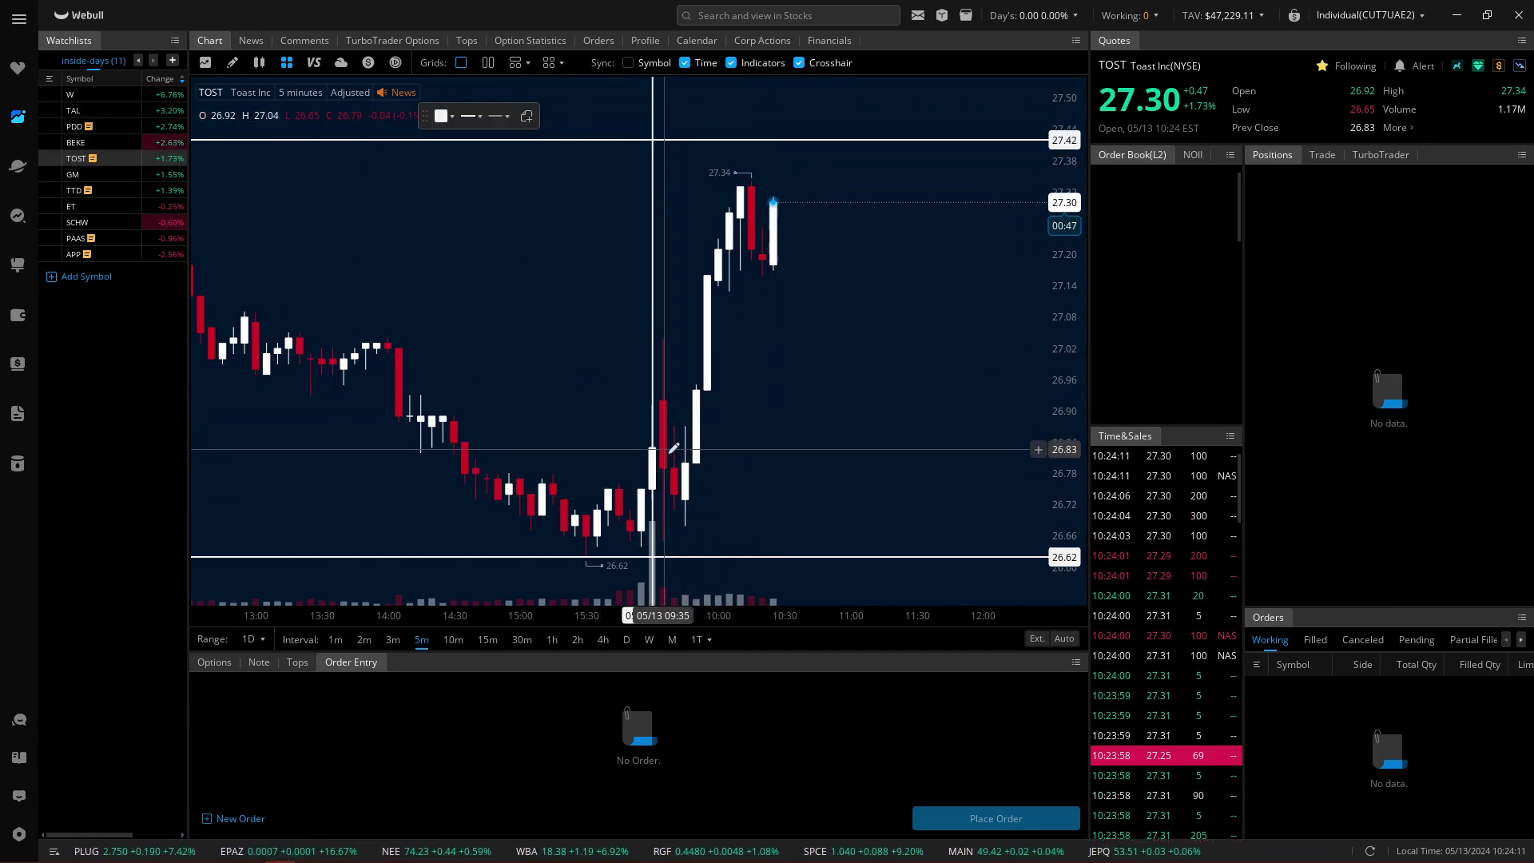
Step: Outline the opening candles with a rectangle; draw and delete a second one at the latest candles
left_click_drag(663, 468, 730, 524)
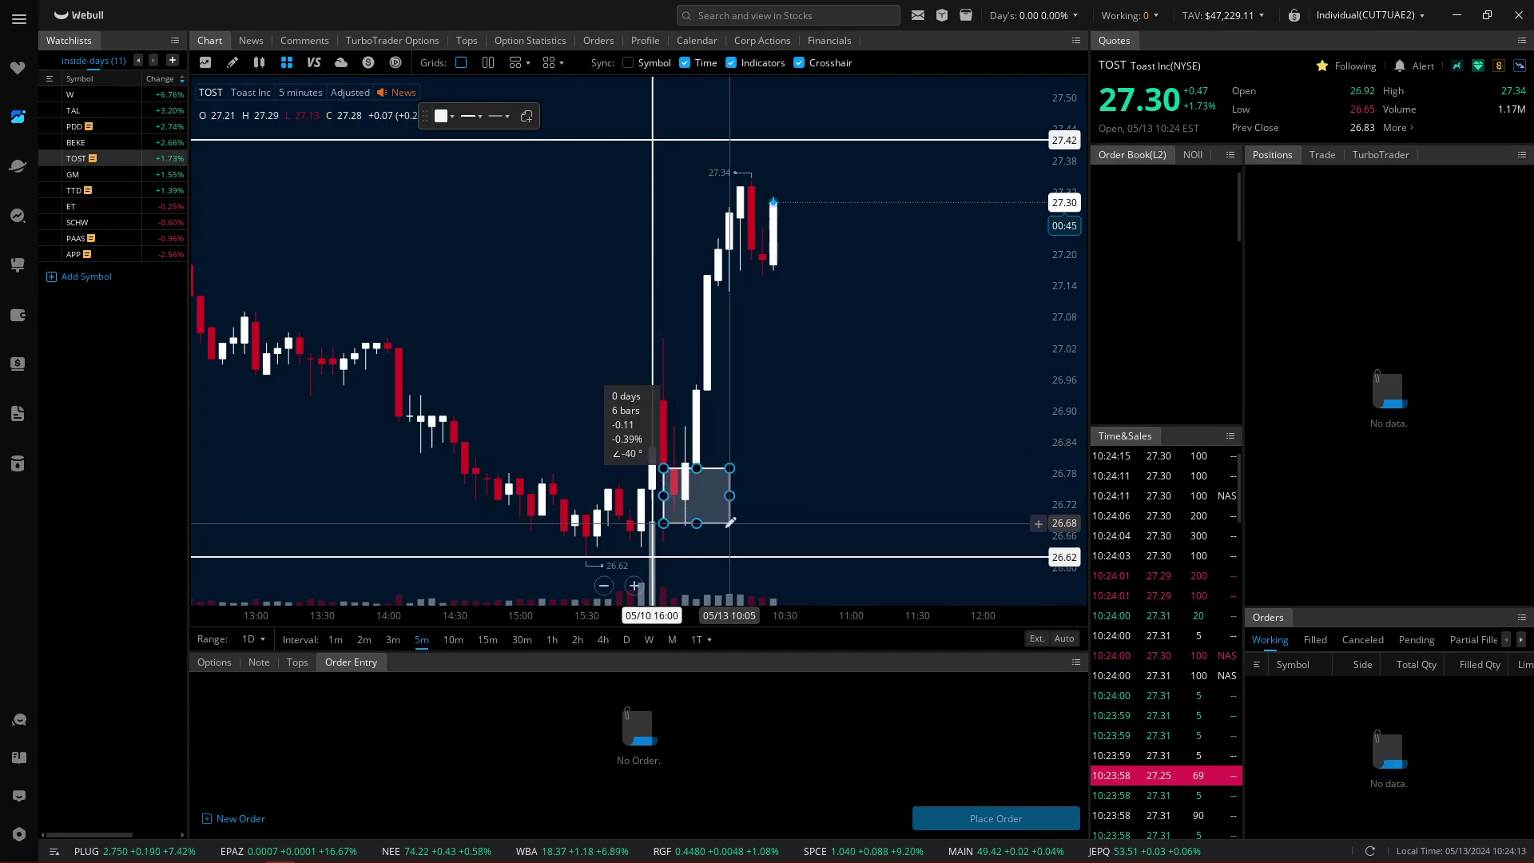
left_click(697, 429)
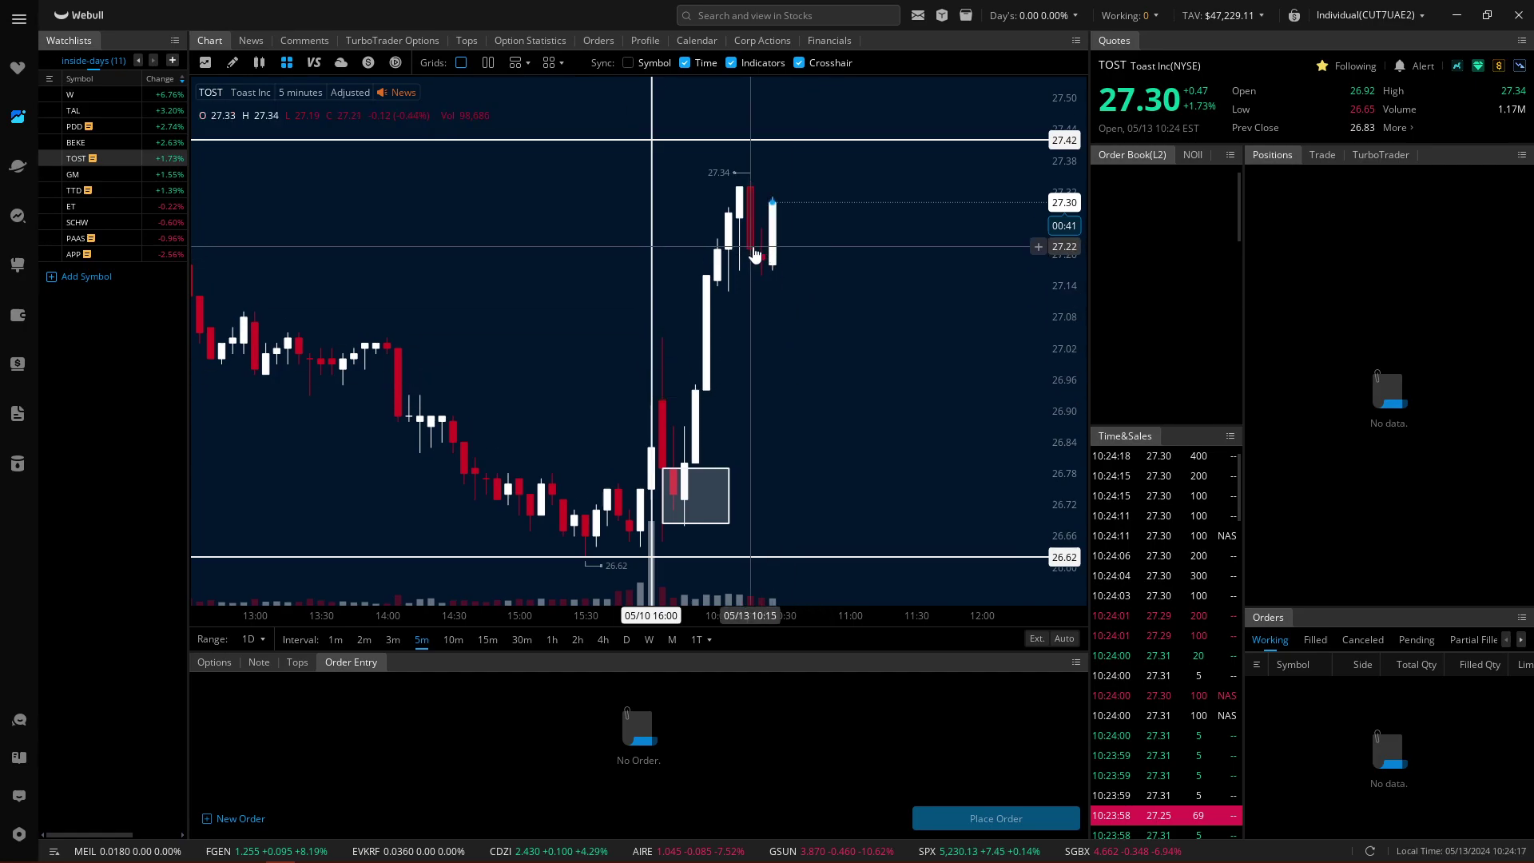
mouse_move(740, 242)
left_mouse_down()
mouse_move(780, 249)
mouse_move(806, 282)
left_mouse_up()
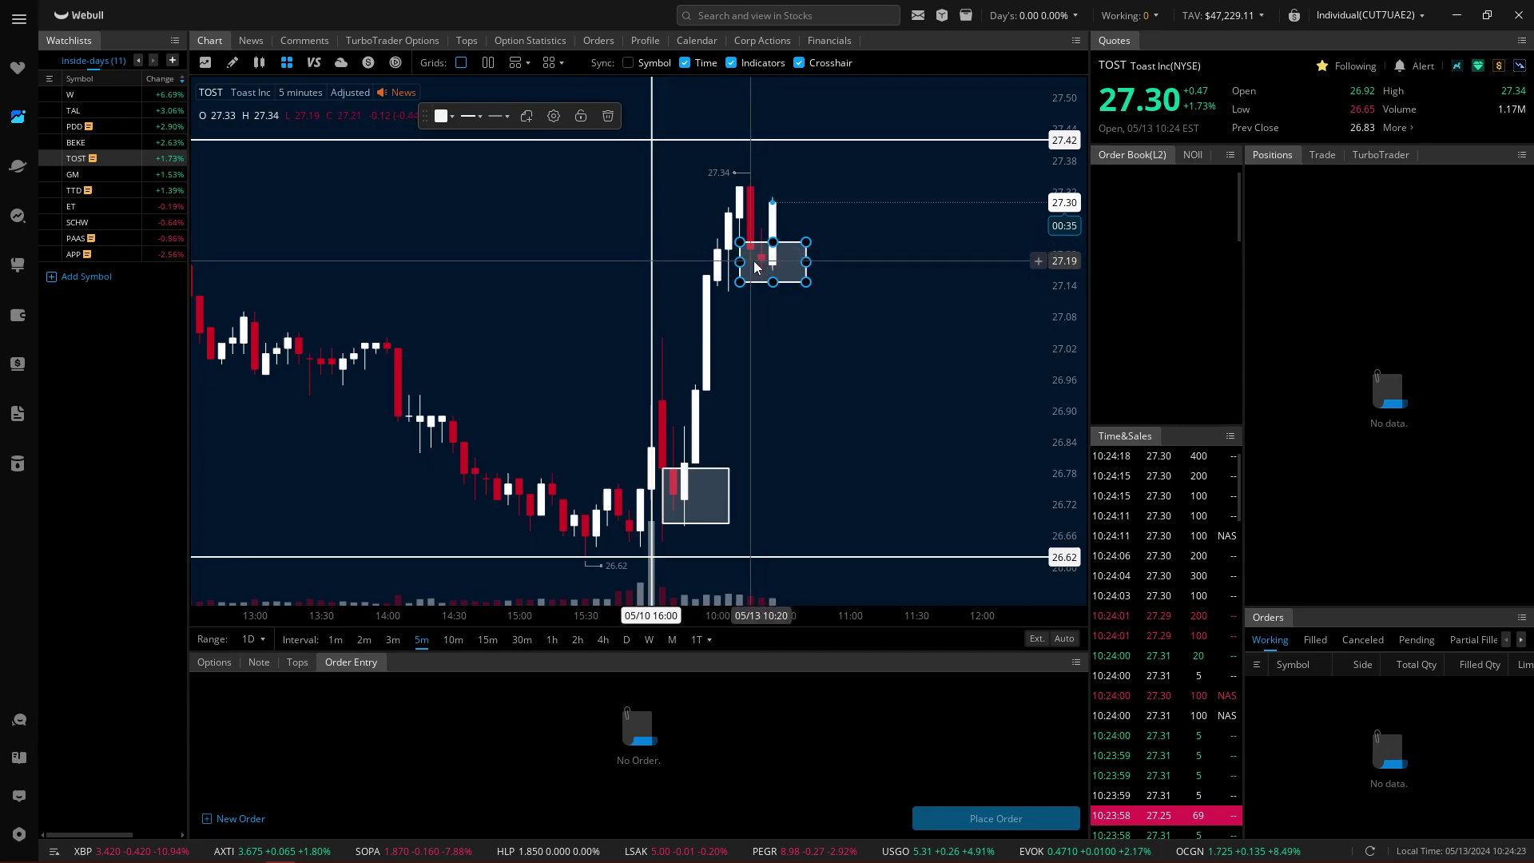
key("Delete")
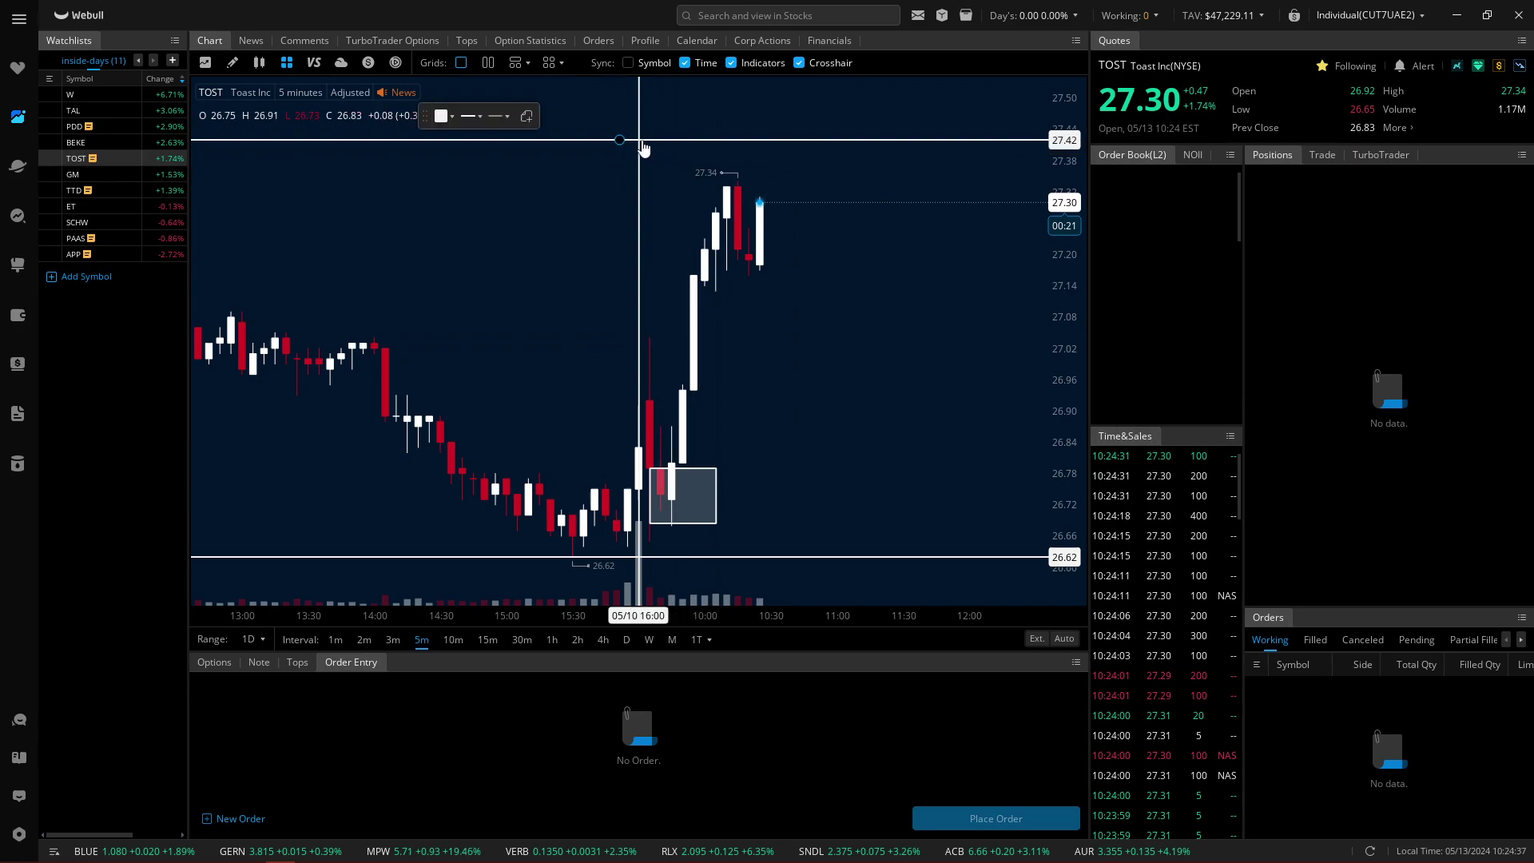
Step: Measure the price range from the 27.42 line and pan to earlier TOST candles
mouse_move(640, 141)
left_mouse_down()
mouse_move(999, 187)
mouse_move(1043, 175)
mouse_move(1018, 171)
left_mouse_up()
left_click(808, 243)
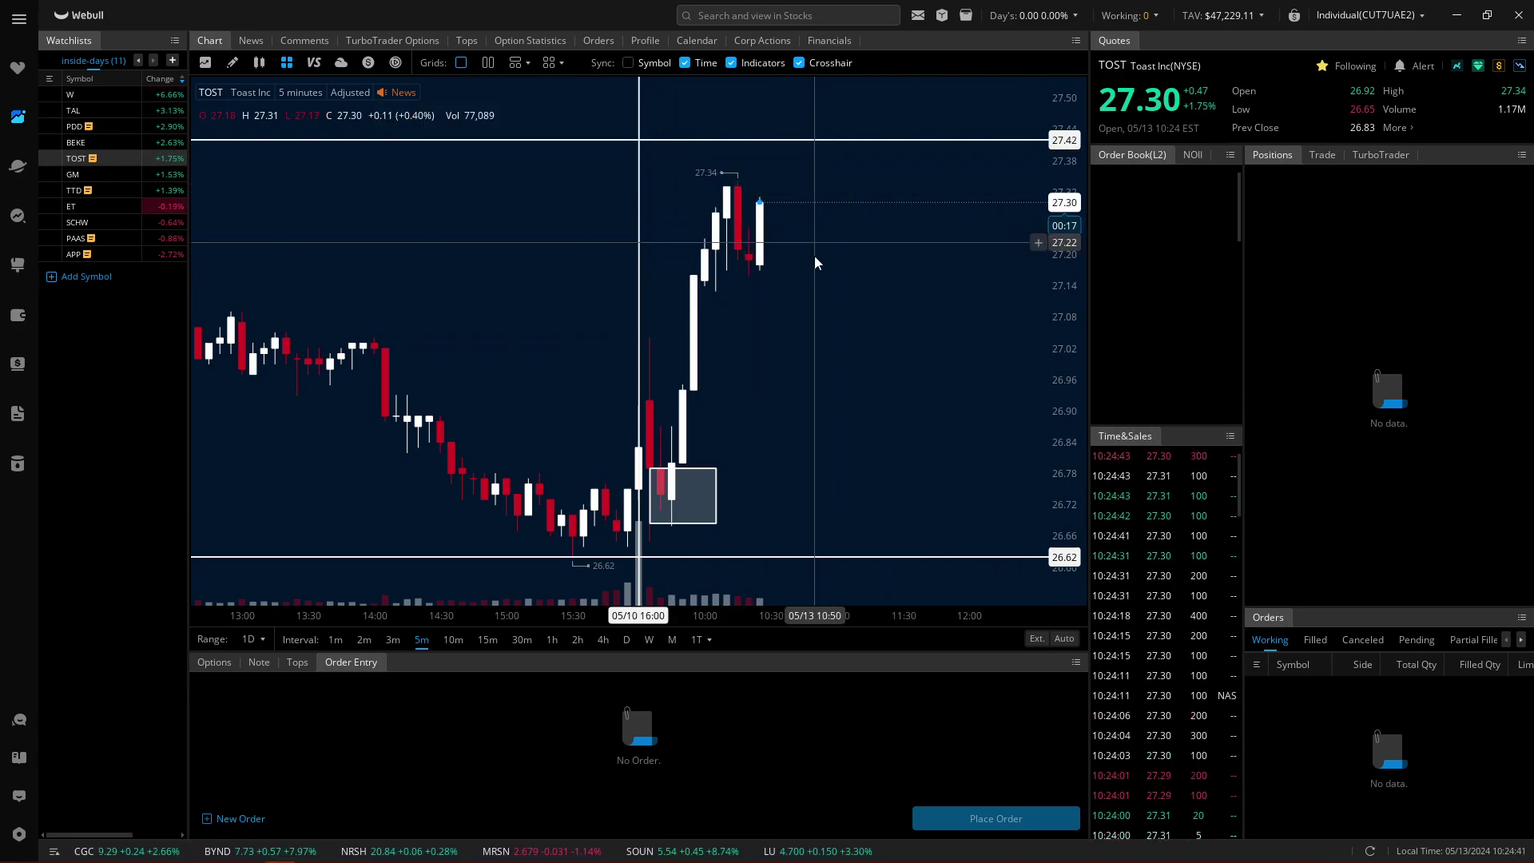
left_click_drag(815, 262, 784, 263)
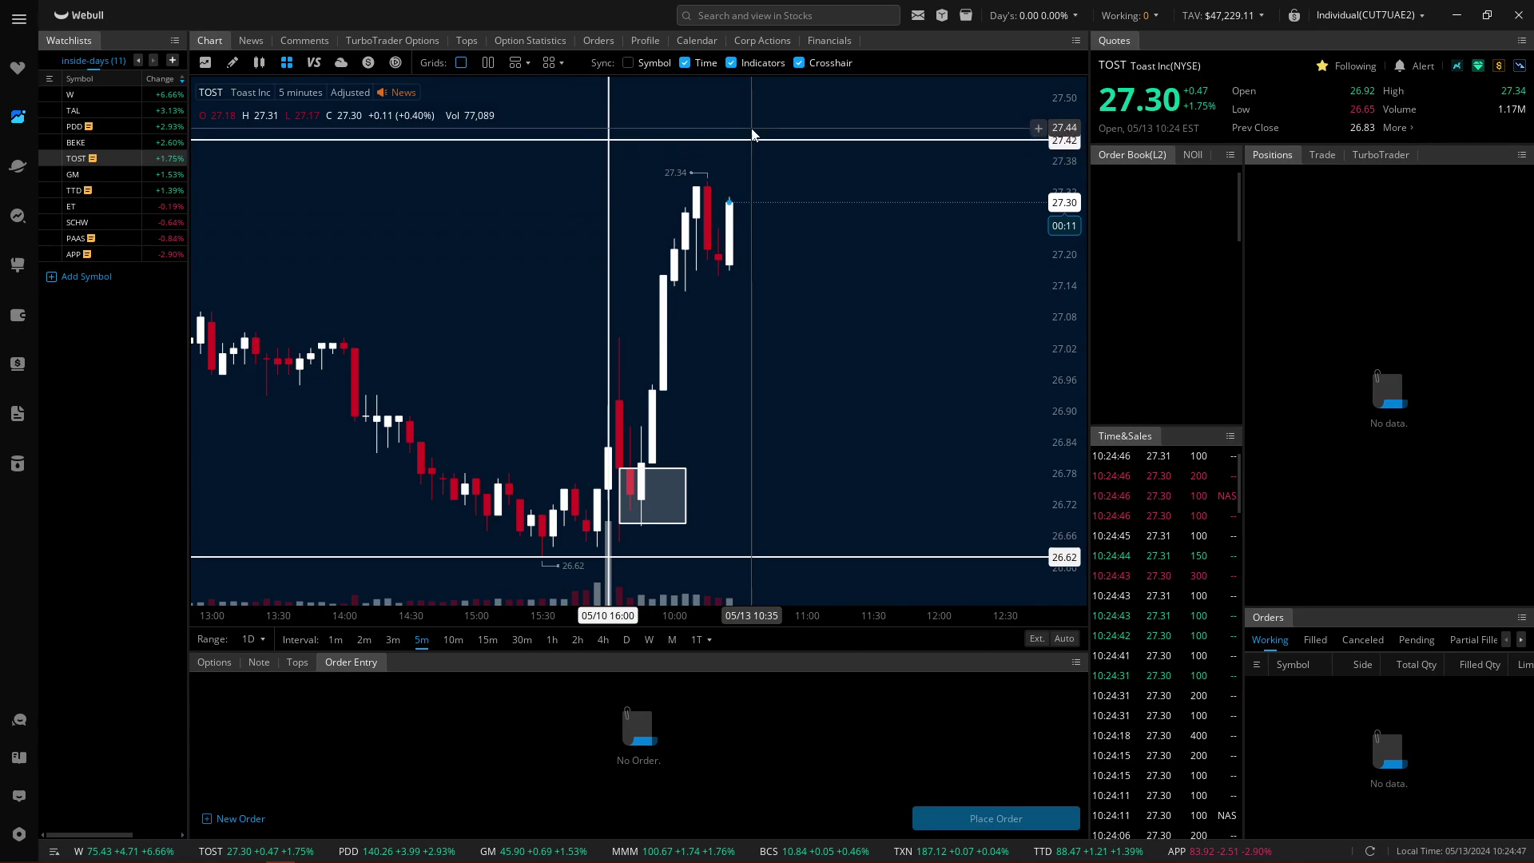
left_click_drag(758, 200, 794, 245)
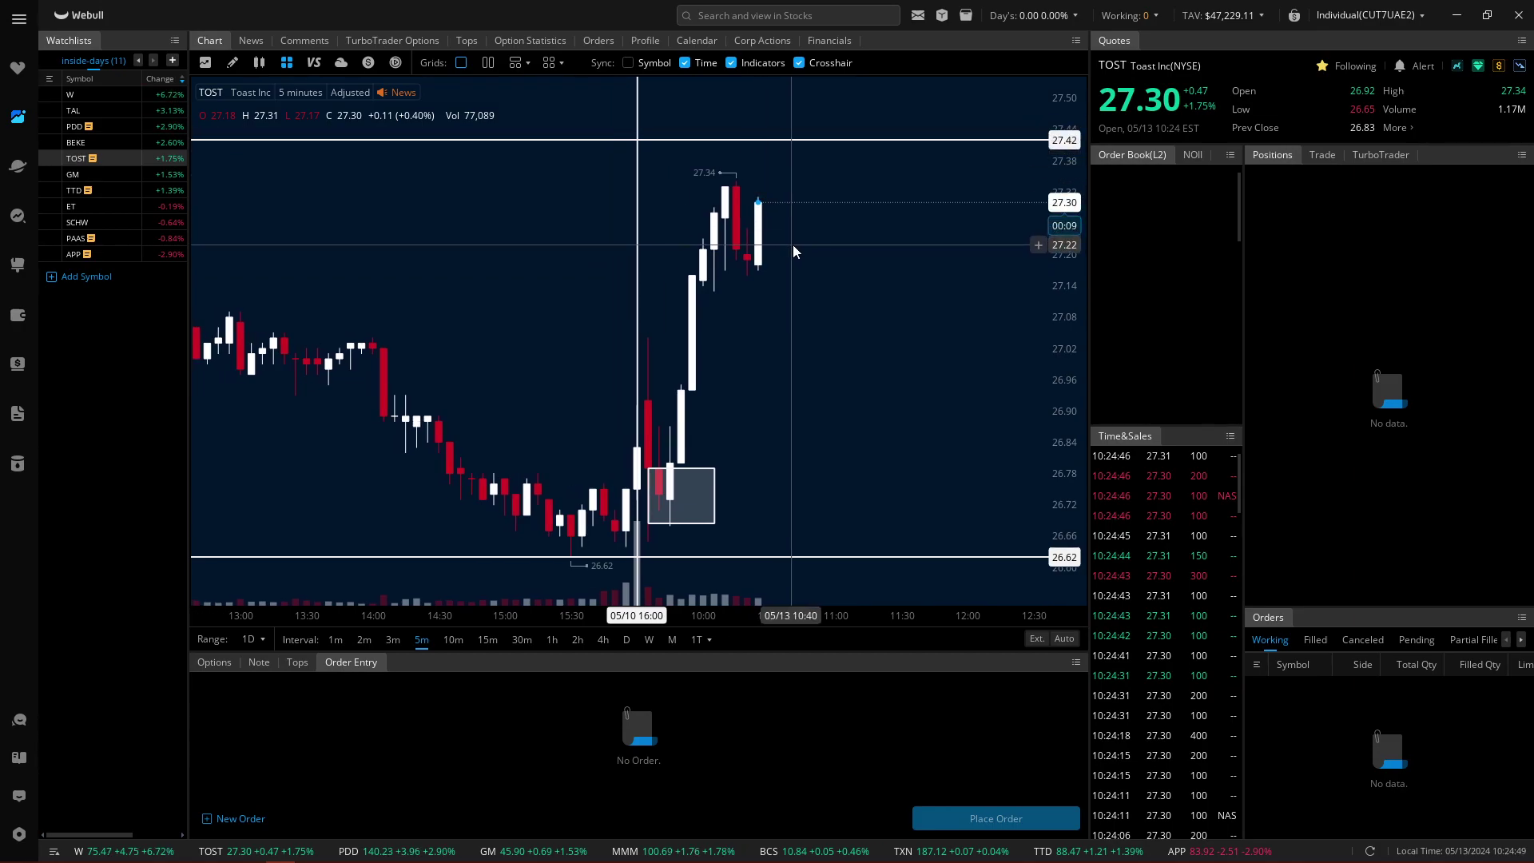
left_click_drag(791, 318, 849, 394)
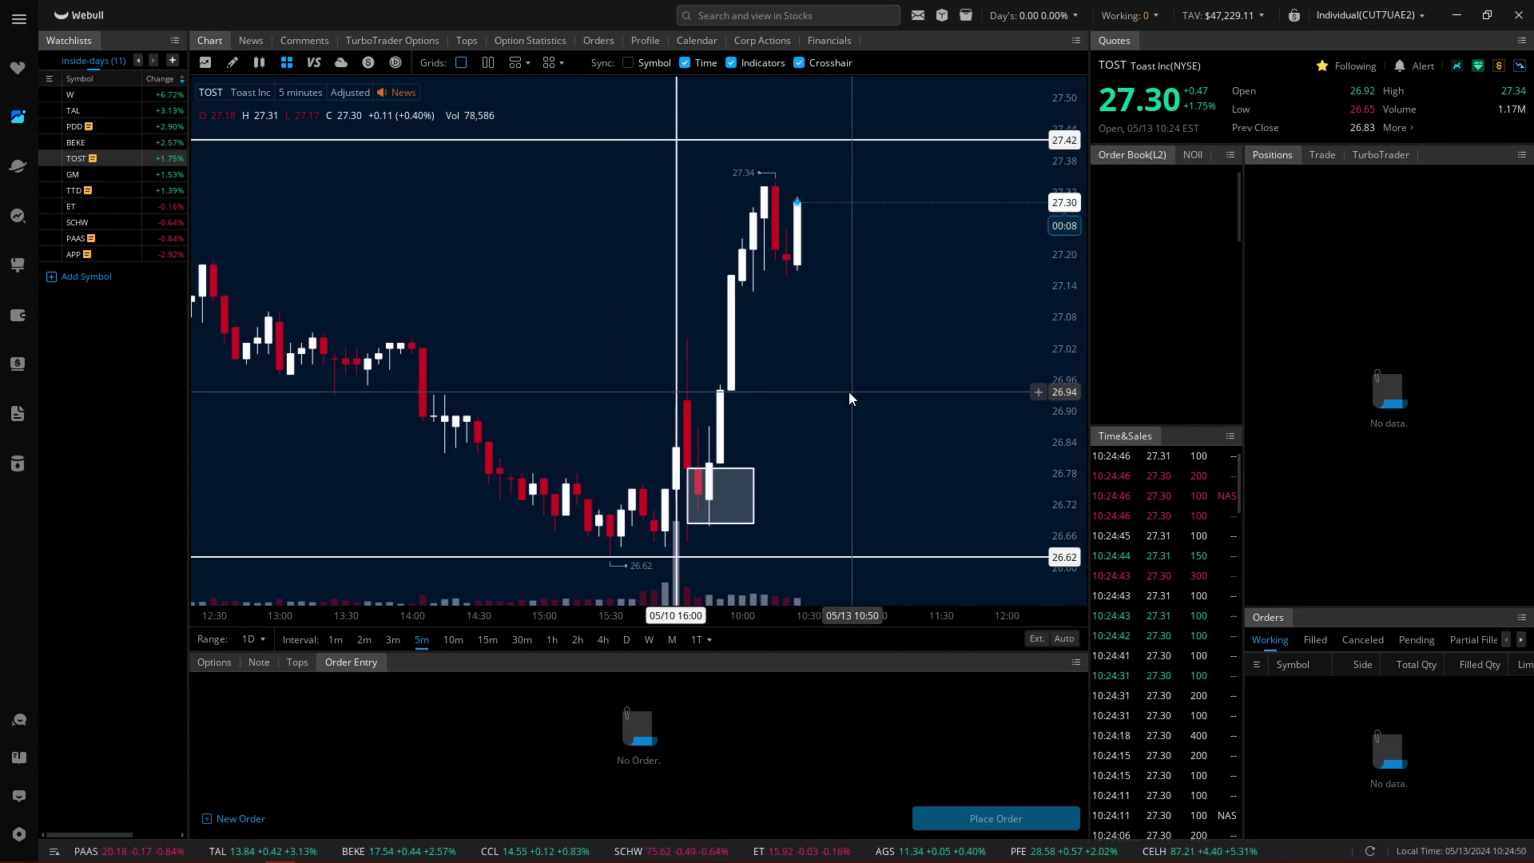
Step: Delete the rectangles around TOST's opening candles
left_click(715, 478)
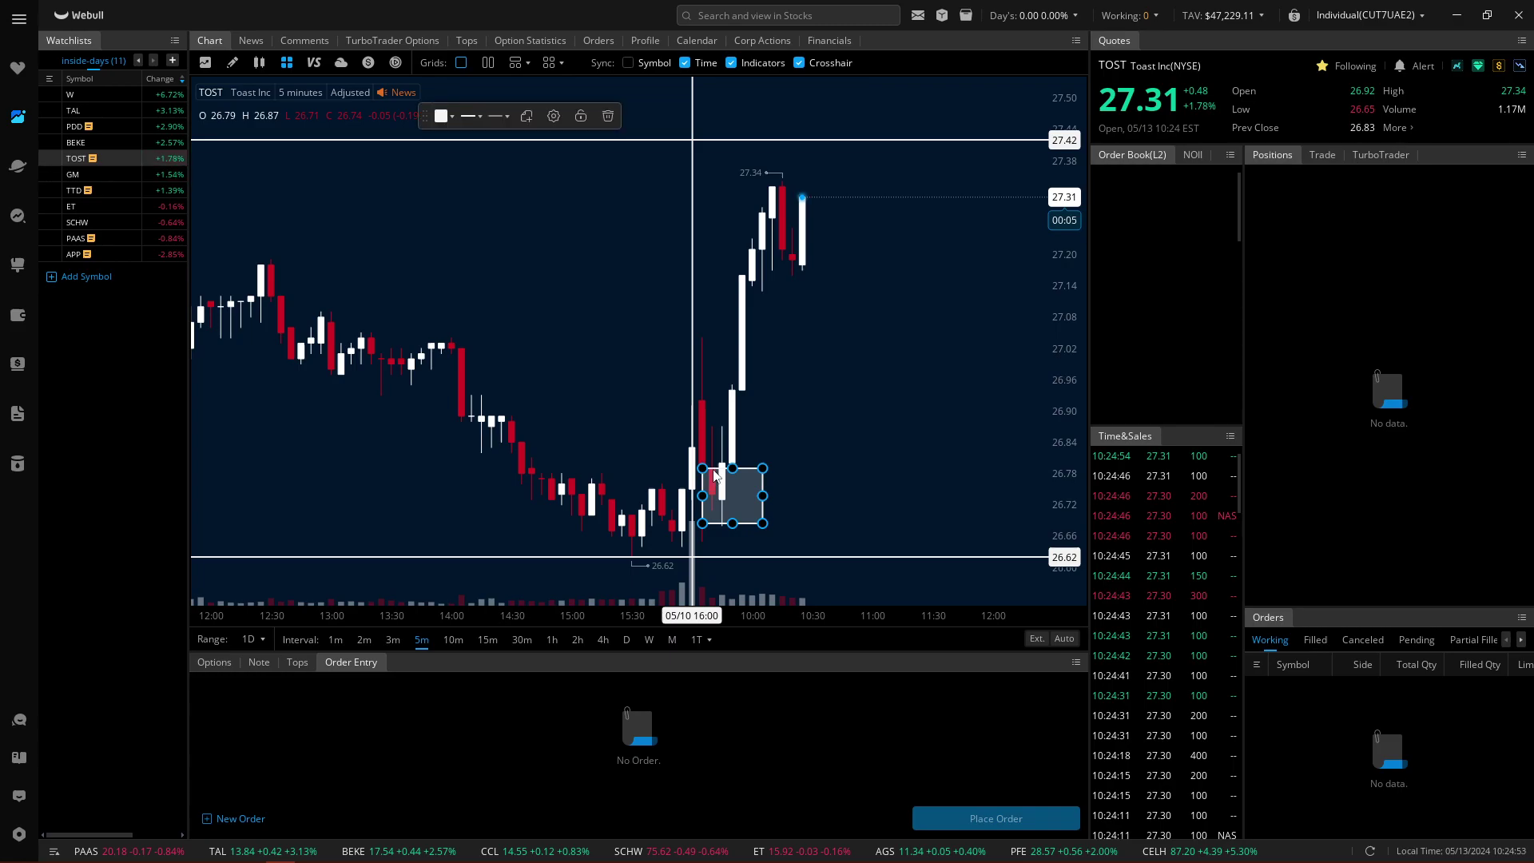
key("Delete")
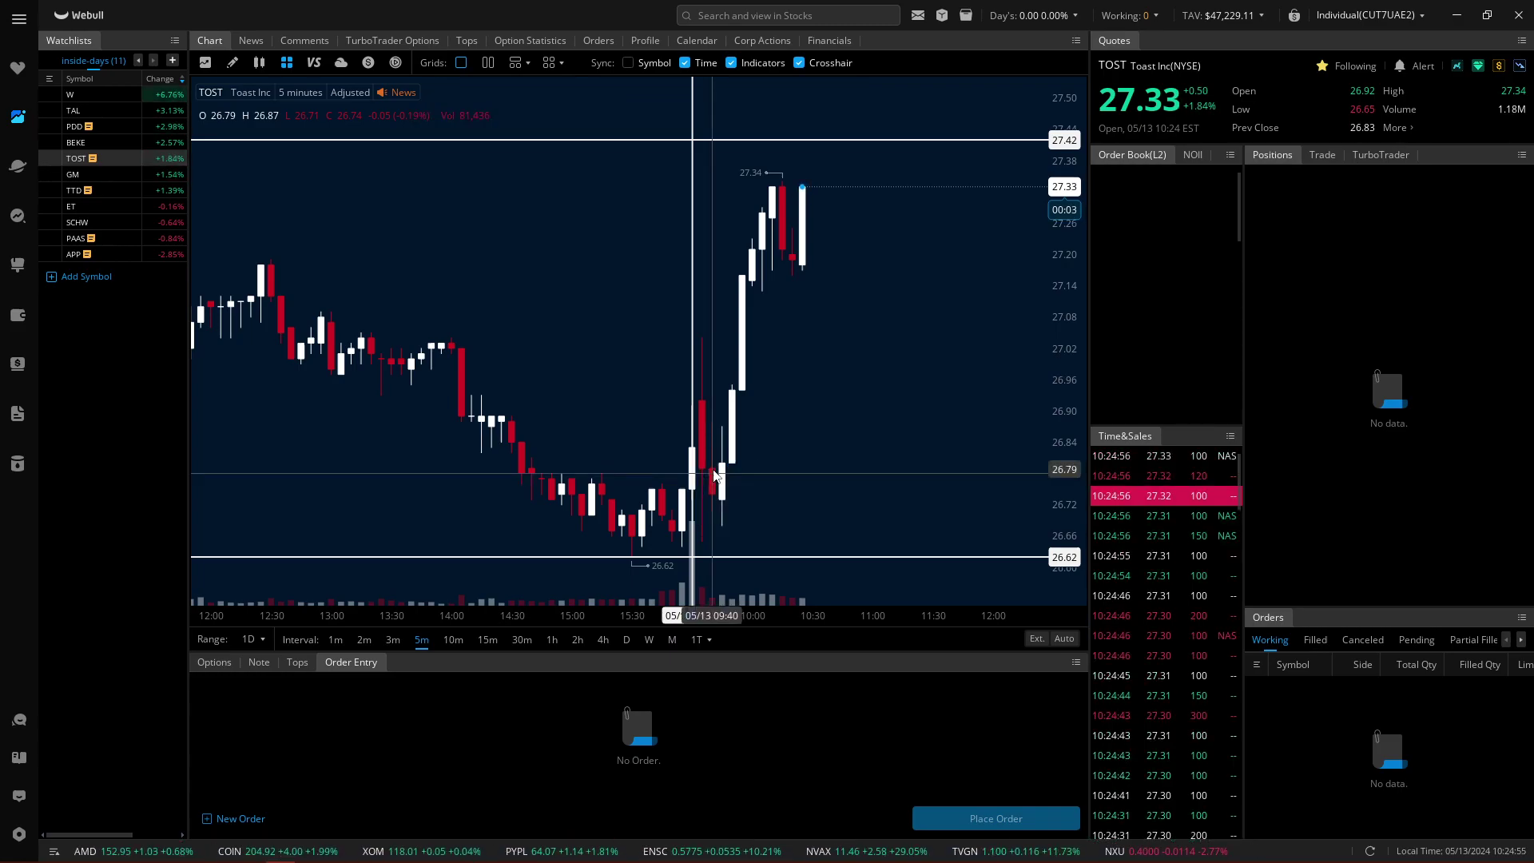
scroll(801, 462, "down", 2)
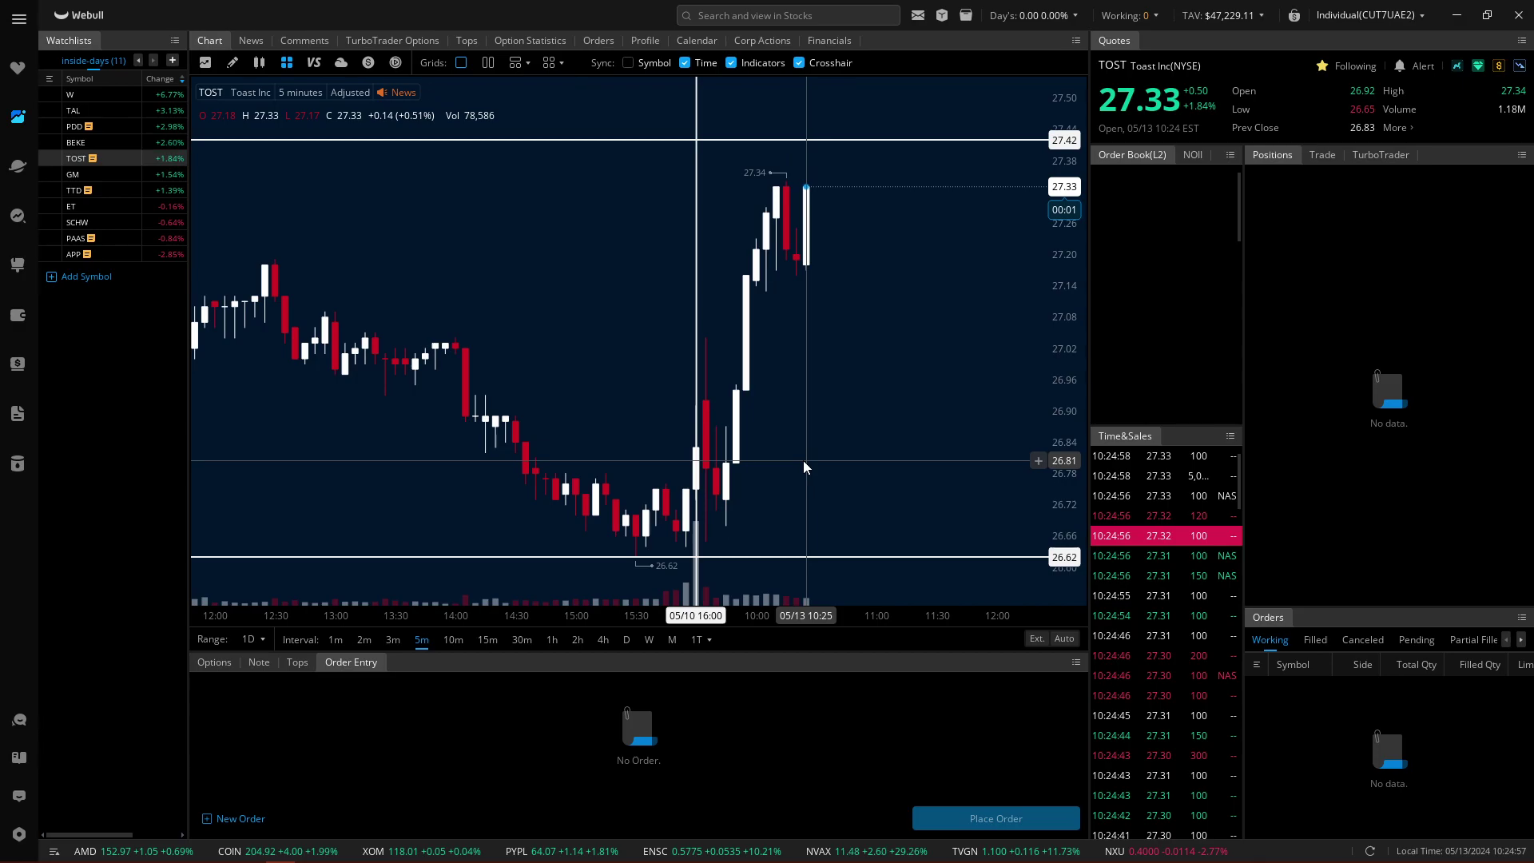
scroll(803, 460, "down", 2)
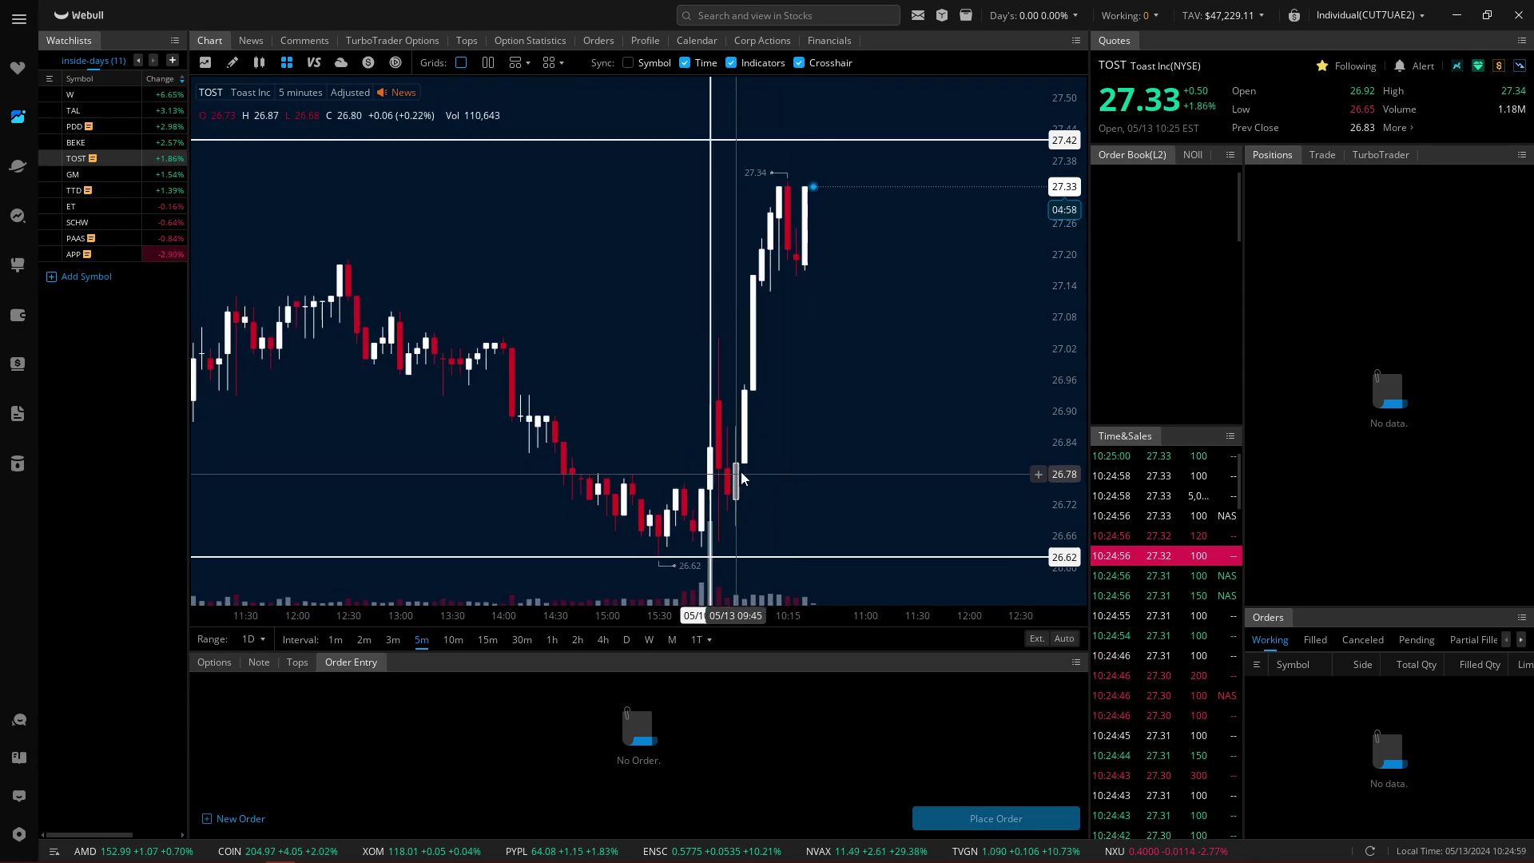
mouse_move(769, 469)
left_mouse_down()
mouse_move(726, 470)
mouse_move(746, 528)
left_mouse_up()
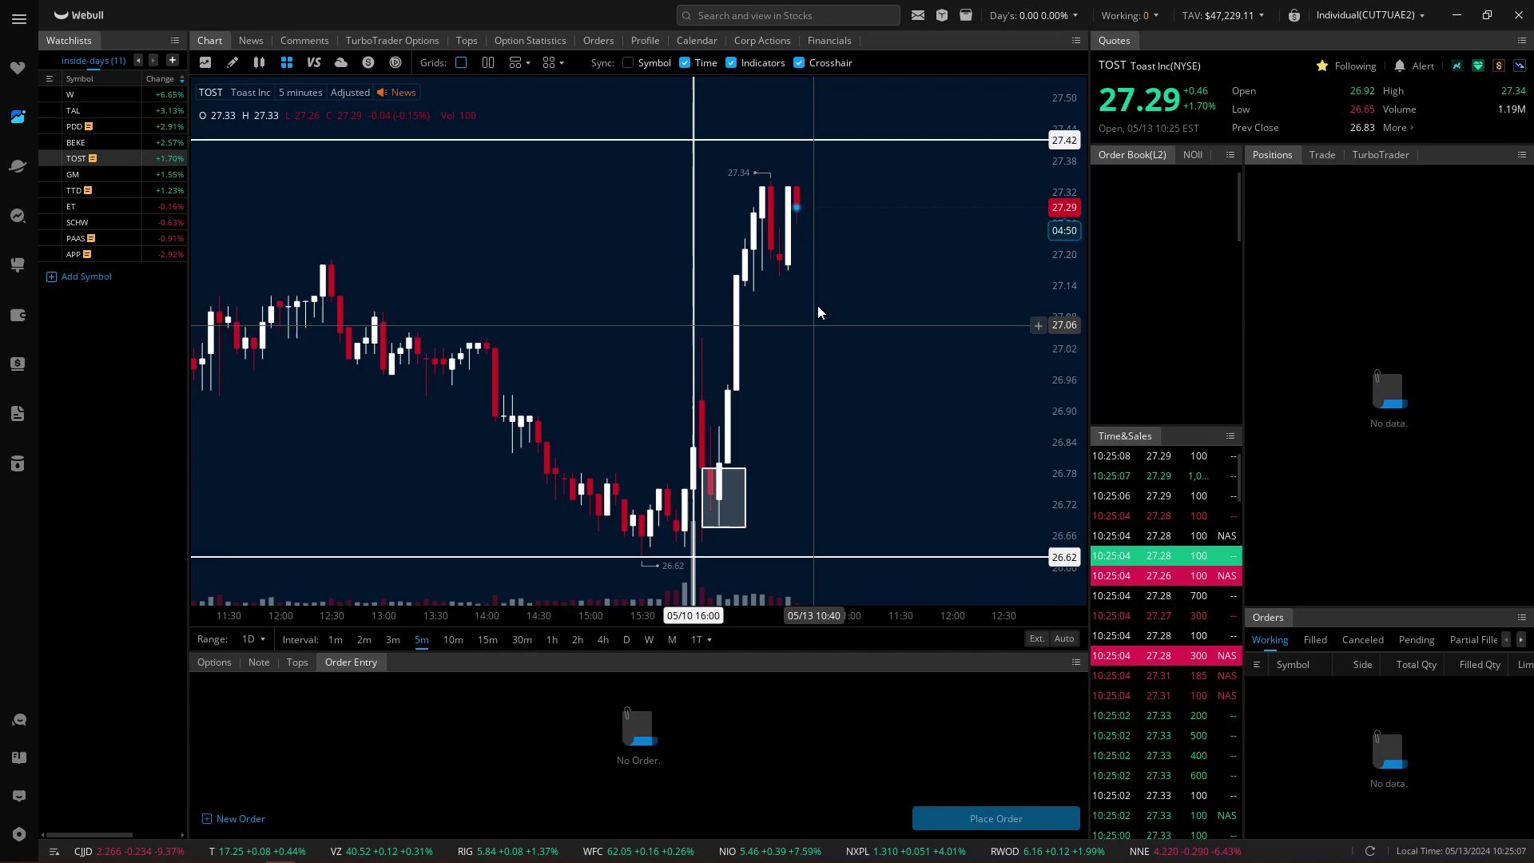
left_click(815, 147)
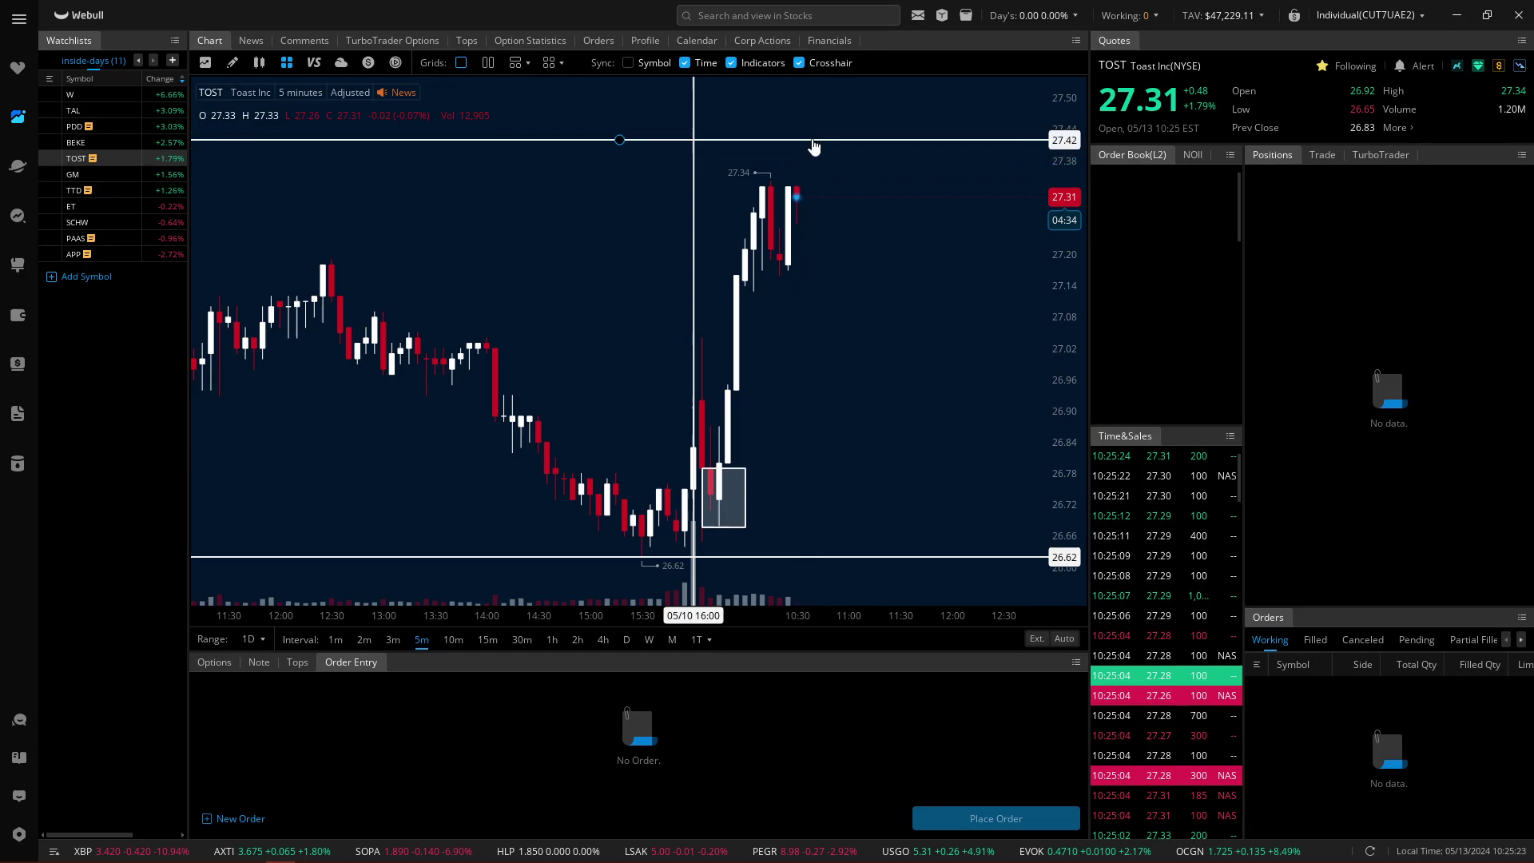
left_click(736, 473)
key("Delete")
scroll(842, 441, "down", 3)
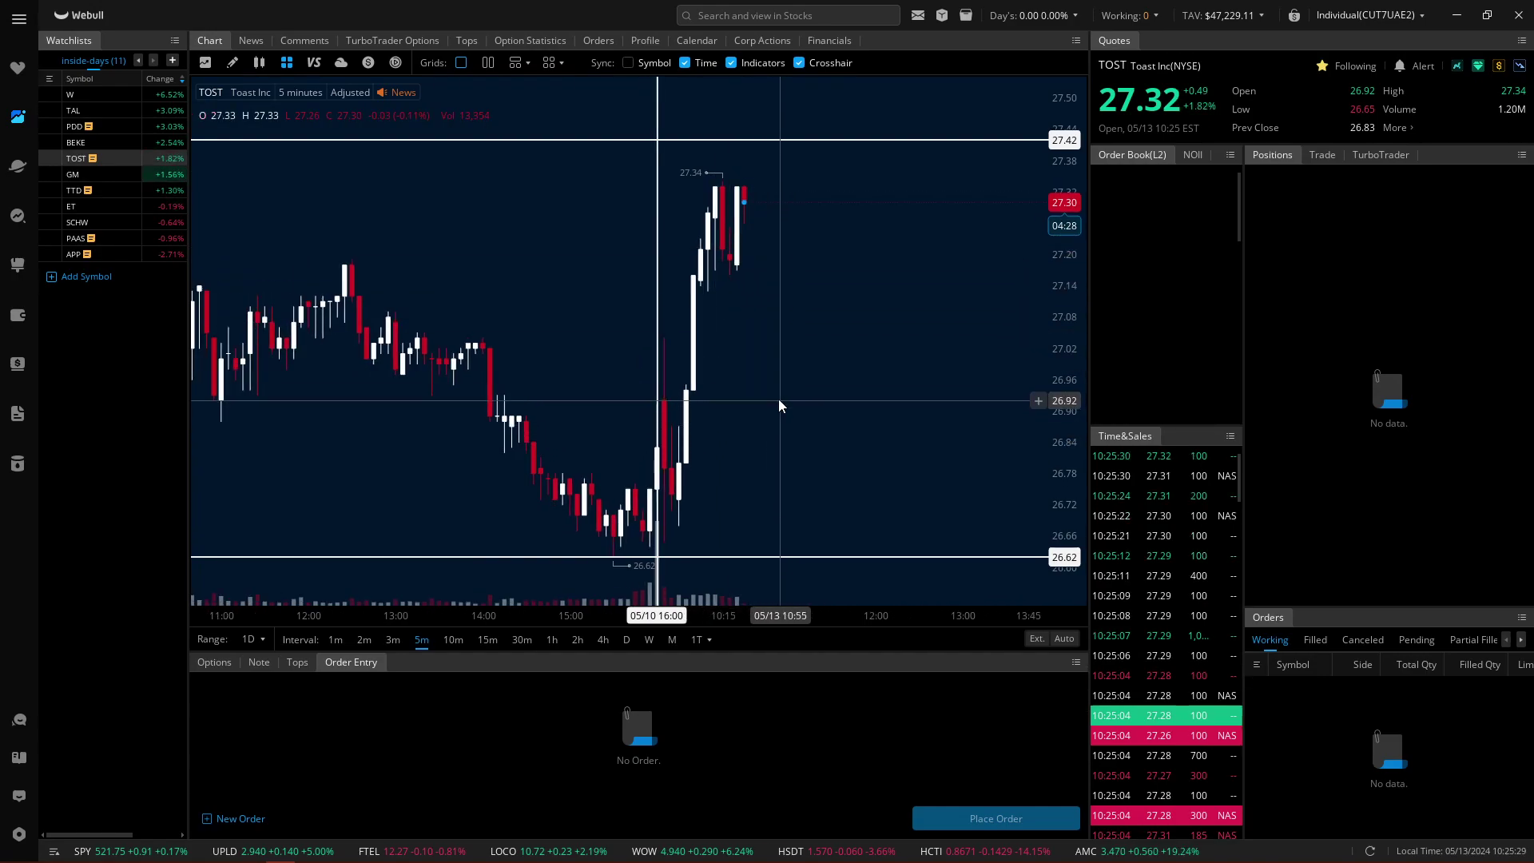
scroll(778, 399, "down", 3)
Step: Draw boxes at 27.42 and above 26.62, delete both, then switch to Wayfair (W)
left_click_drag(647, 512, 717, 556)
left_click_drag(719, 102, 785, 149)
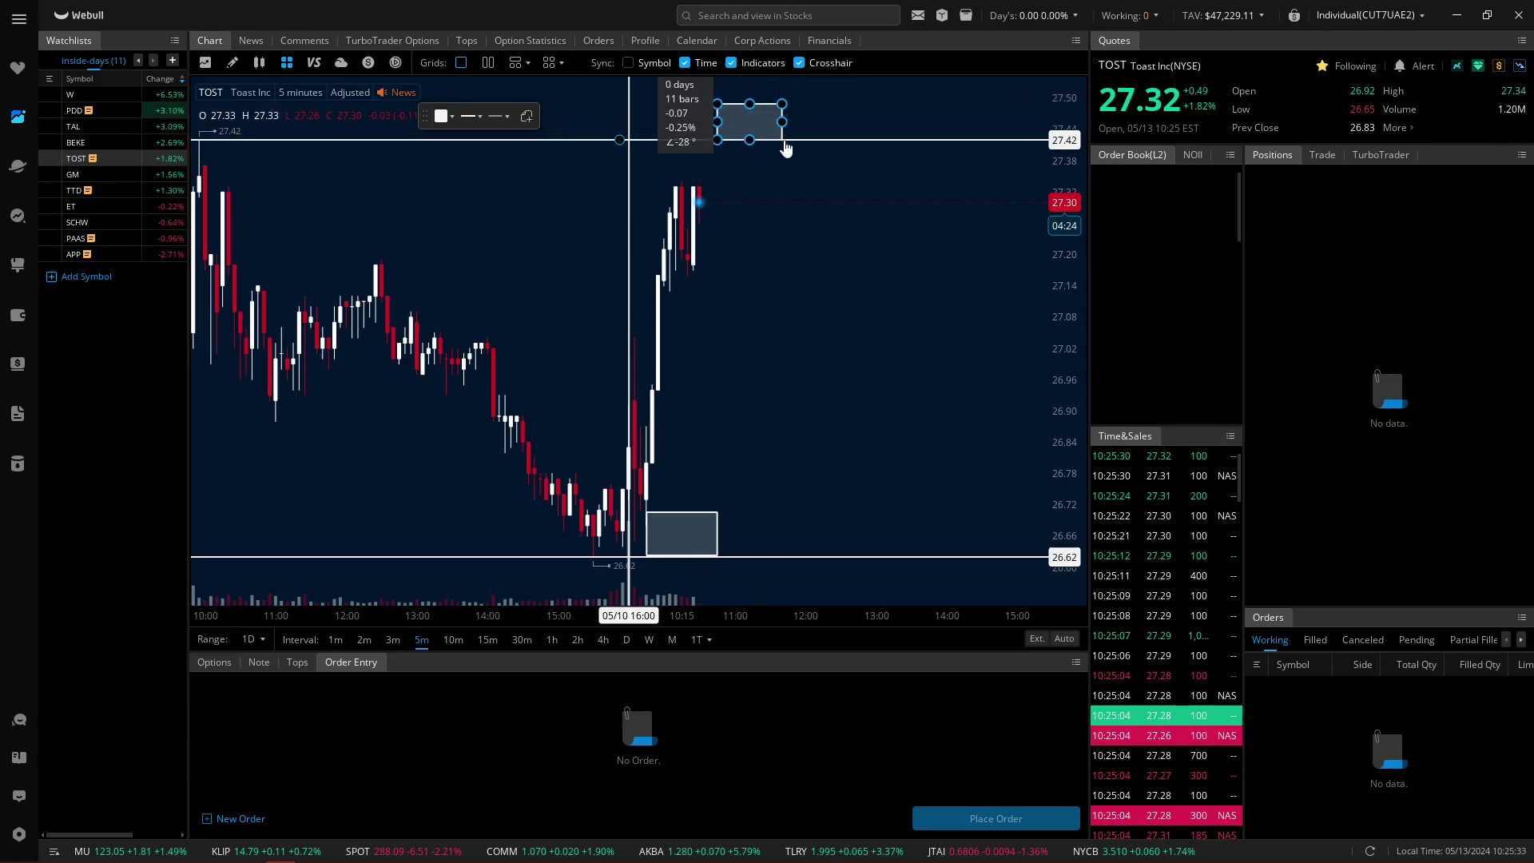
key("Delete")
left_click(684, 529)
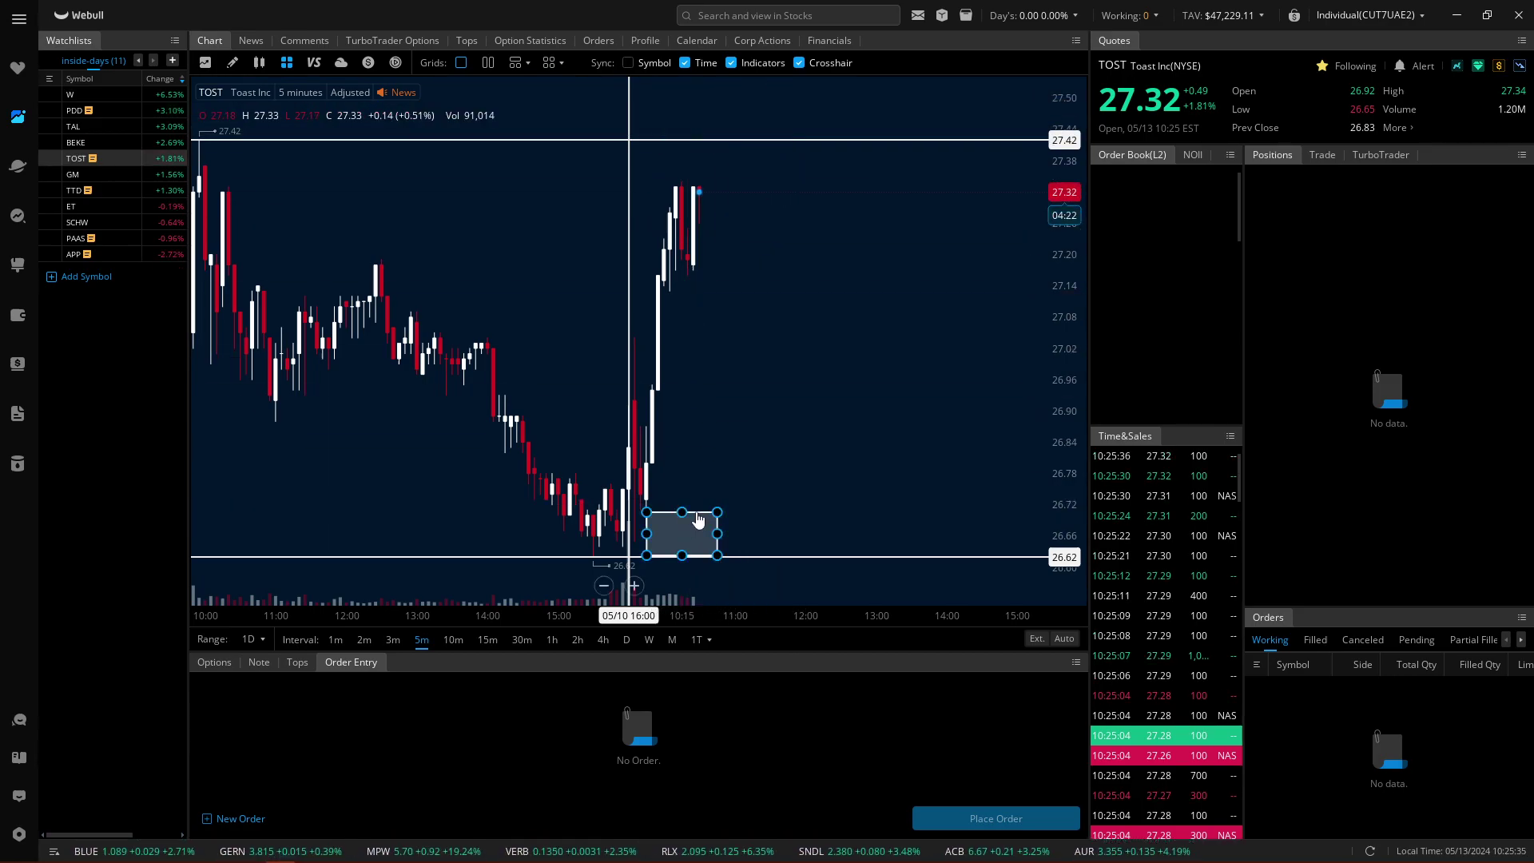
key("Delete")
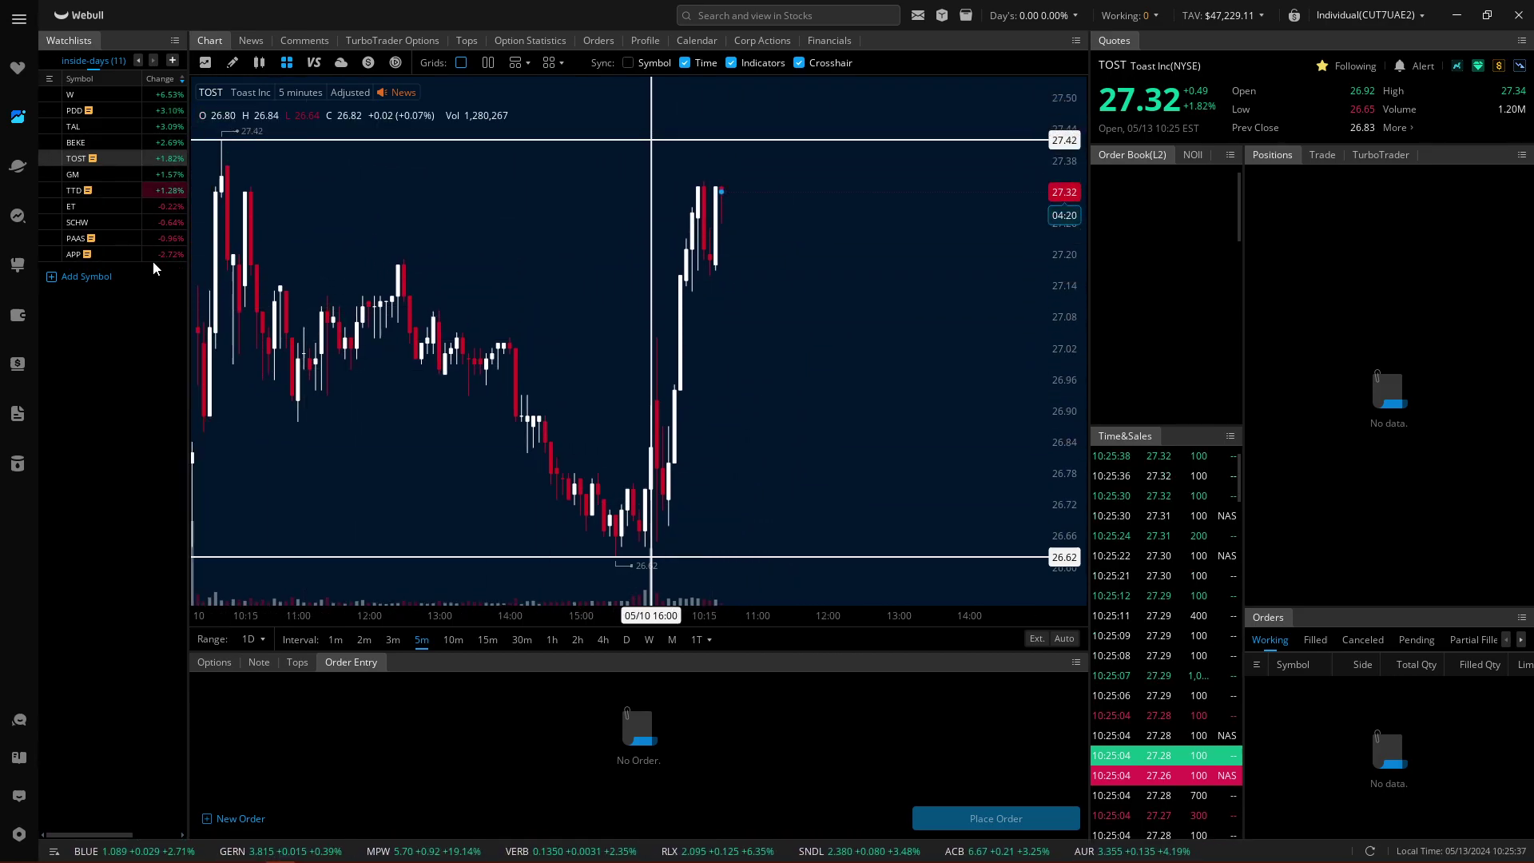
left_click(170, 95)
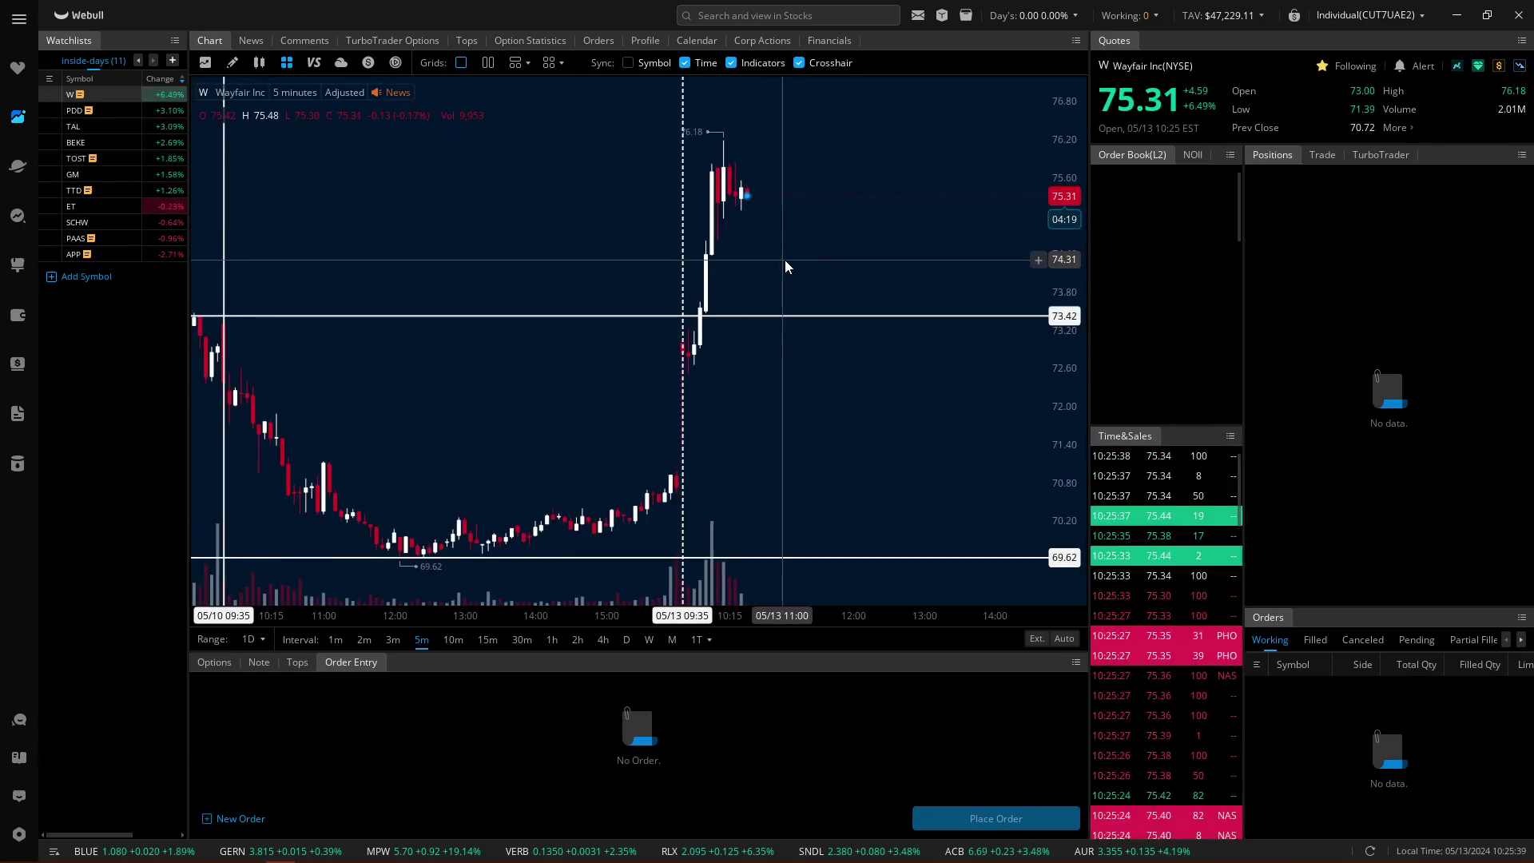
Step: Draw a polyline on Wayfair from the latest candle down toward 73.42 and back up
left_click_drag(762, 243, 668, 240)
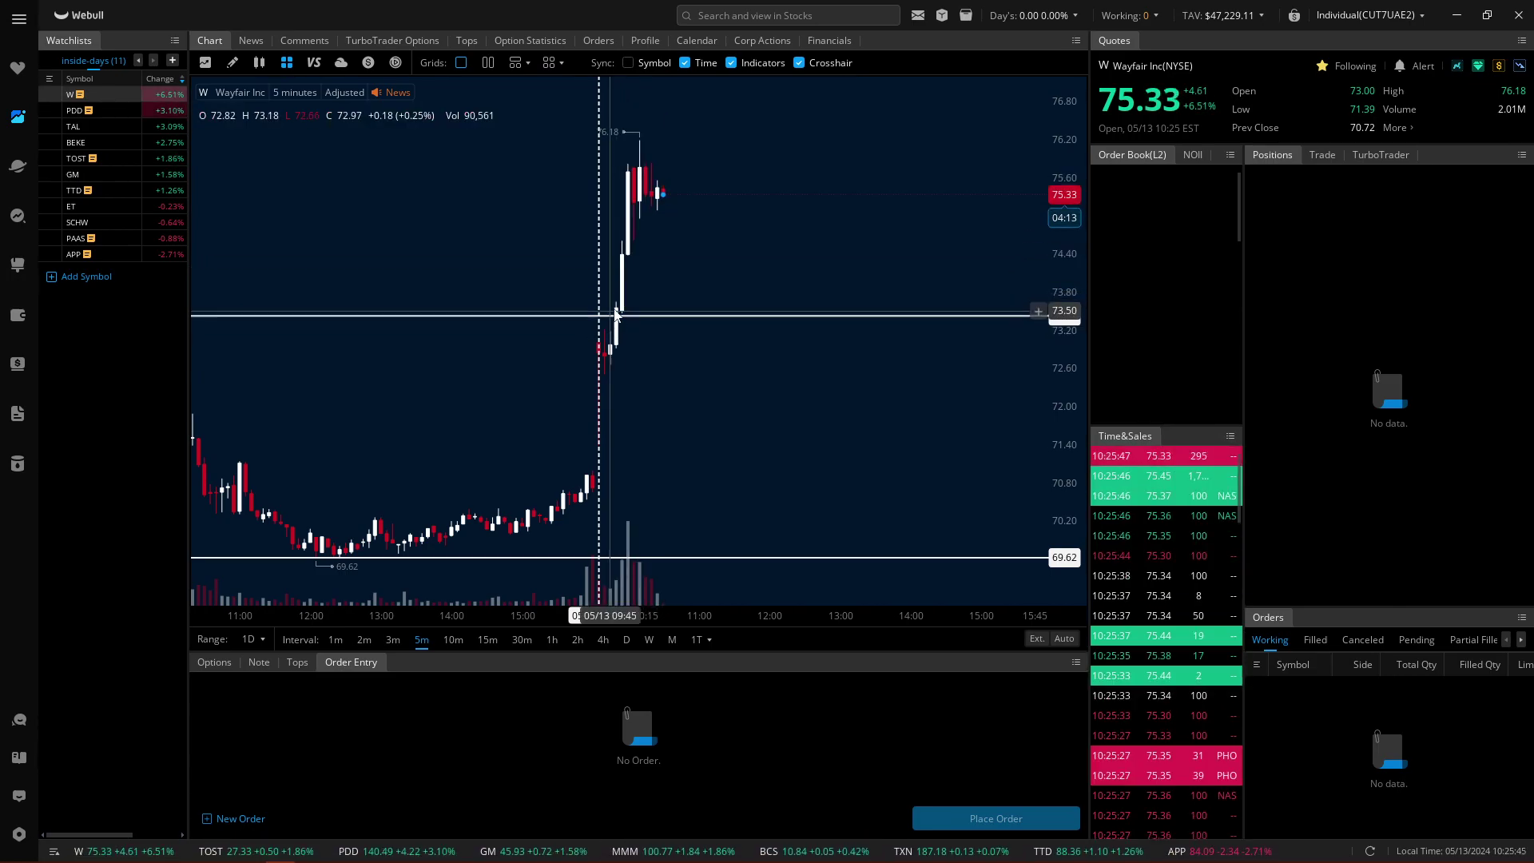
left_click(640, 191)
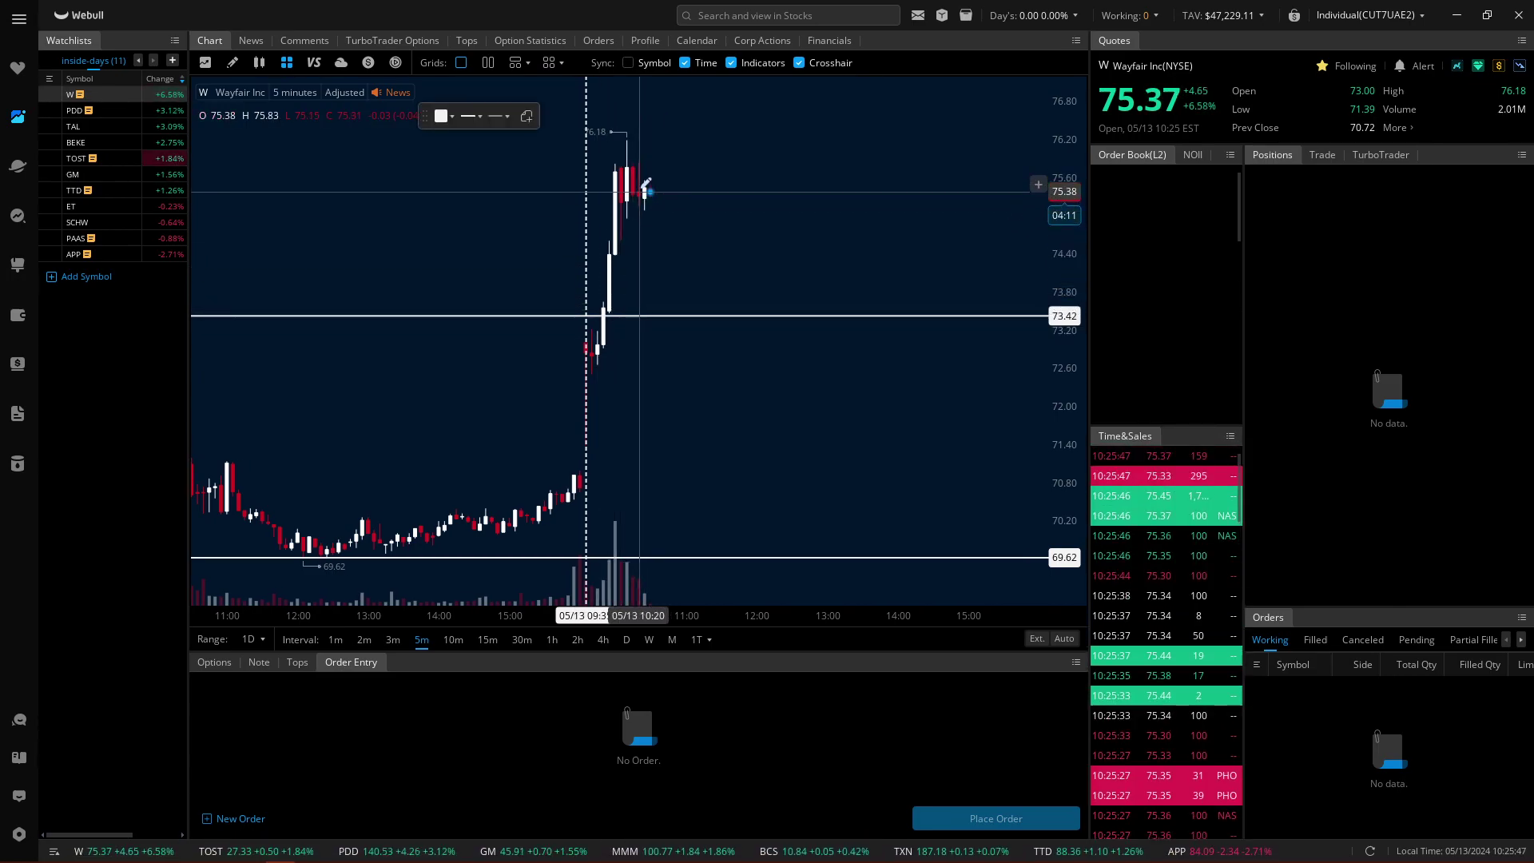
left_click(715, 308)
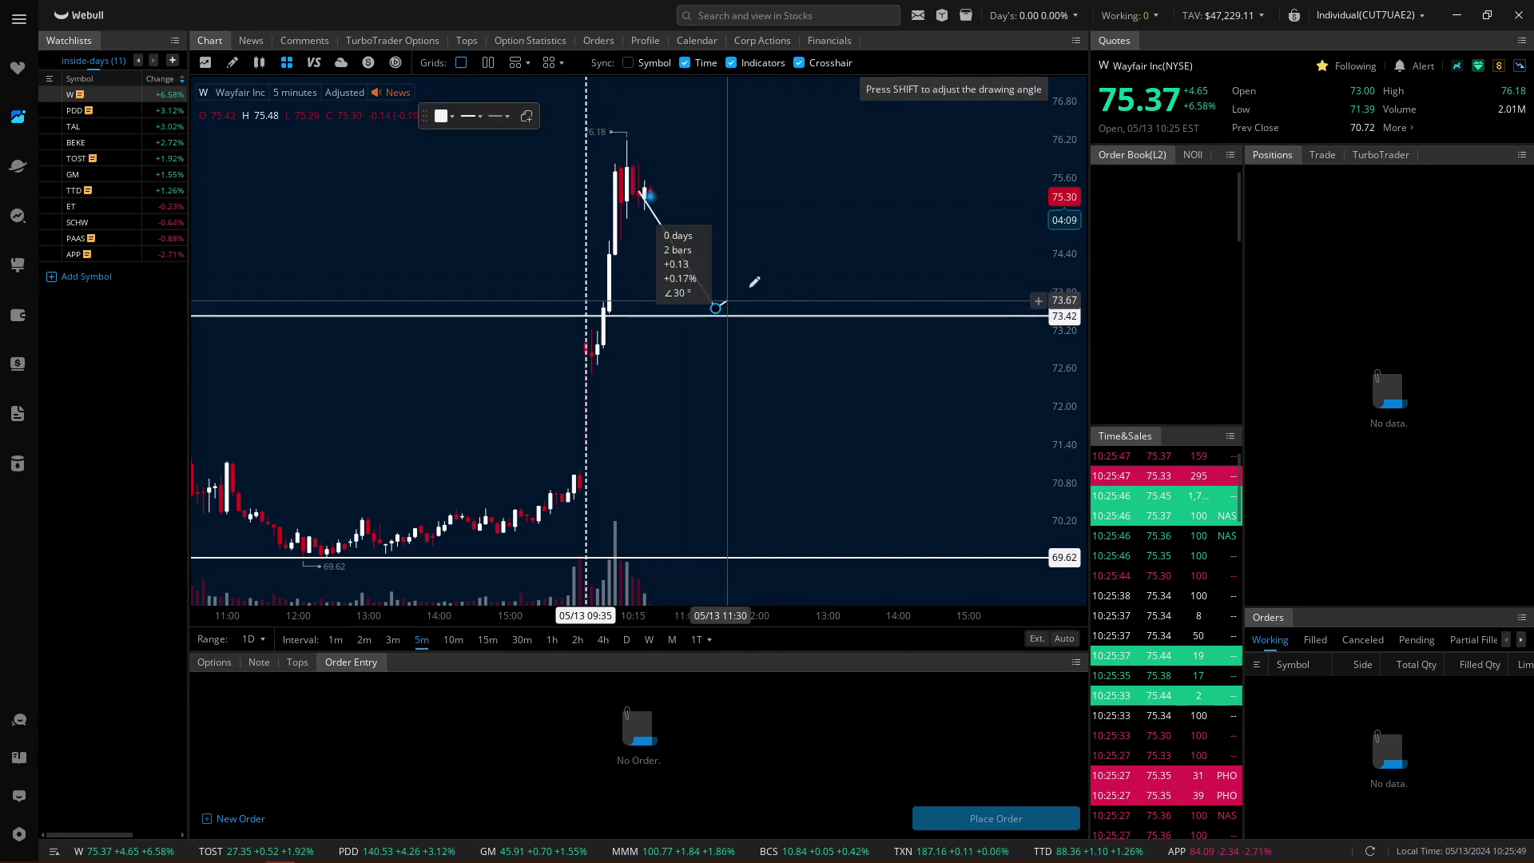
left_click(863, 123)
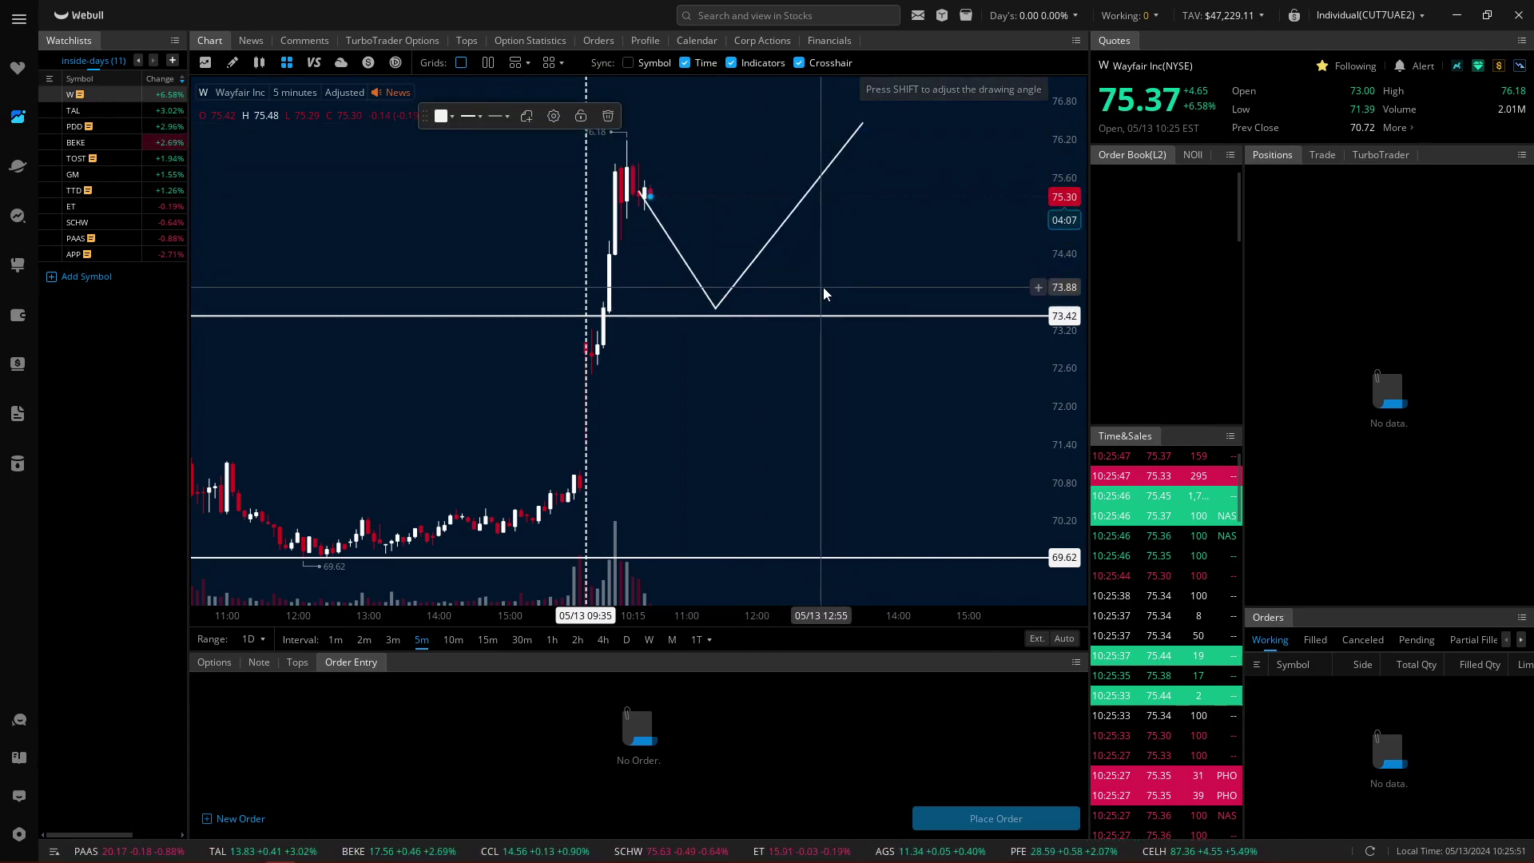
left_click_drag(717, 297, 763, 310)
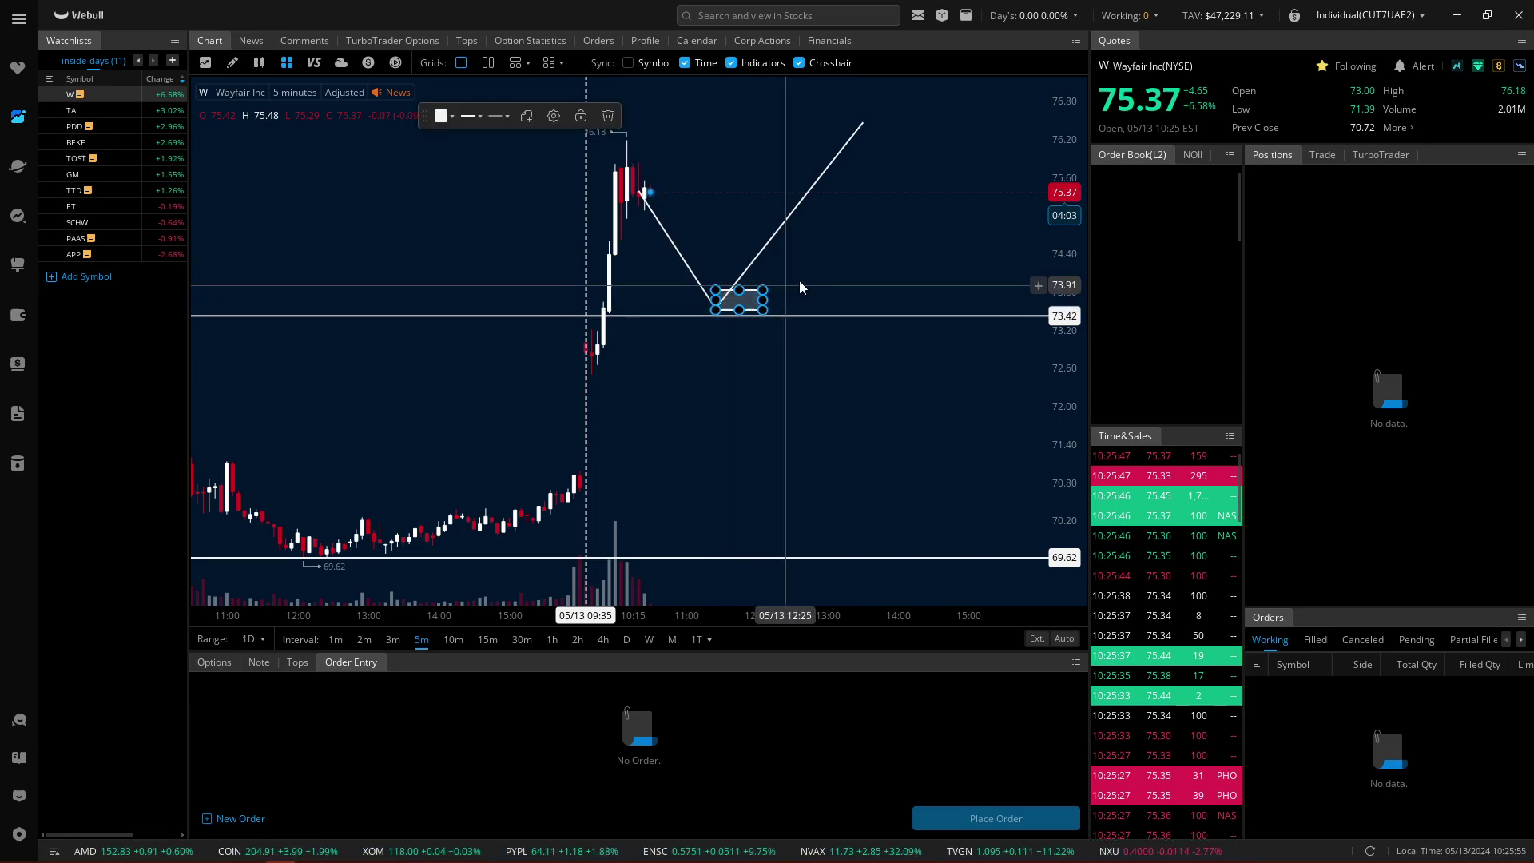
Step: Undo the small box and rising leg, keeping only the pullback leg, then switch to TAL
key("ctrl+z")
key("ctrl+z")
key("ctrl+y")
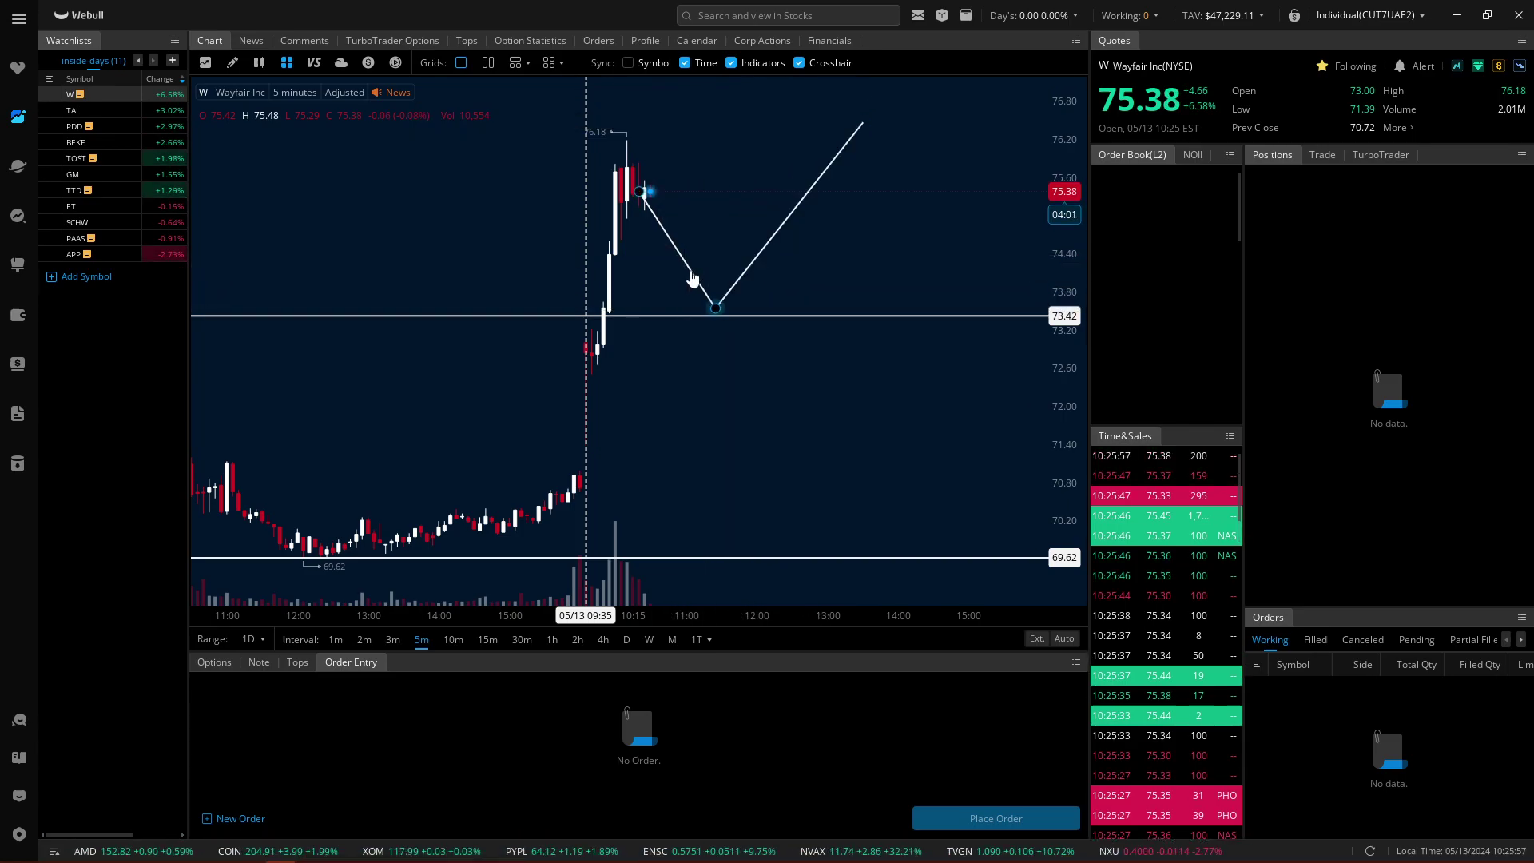
key("ctrl+z")
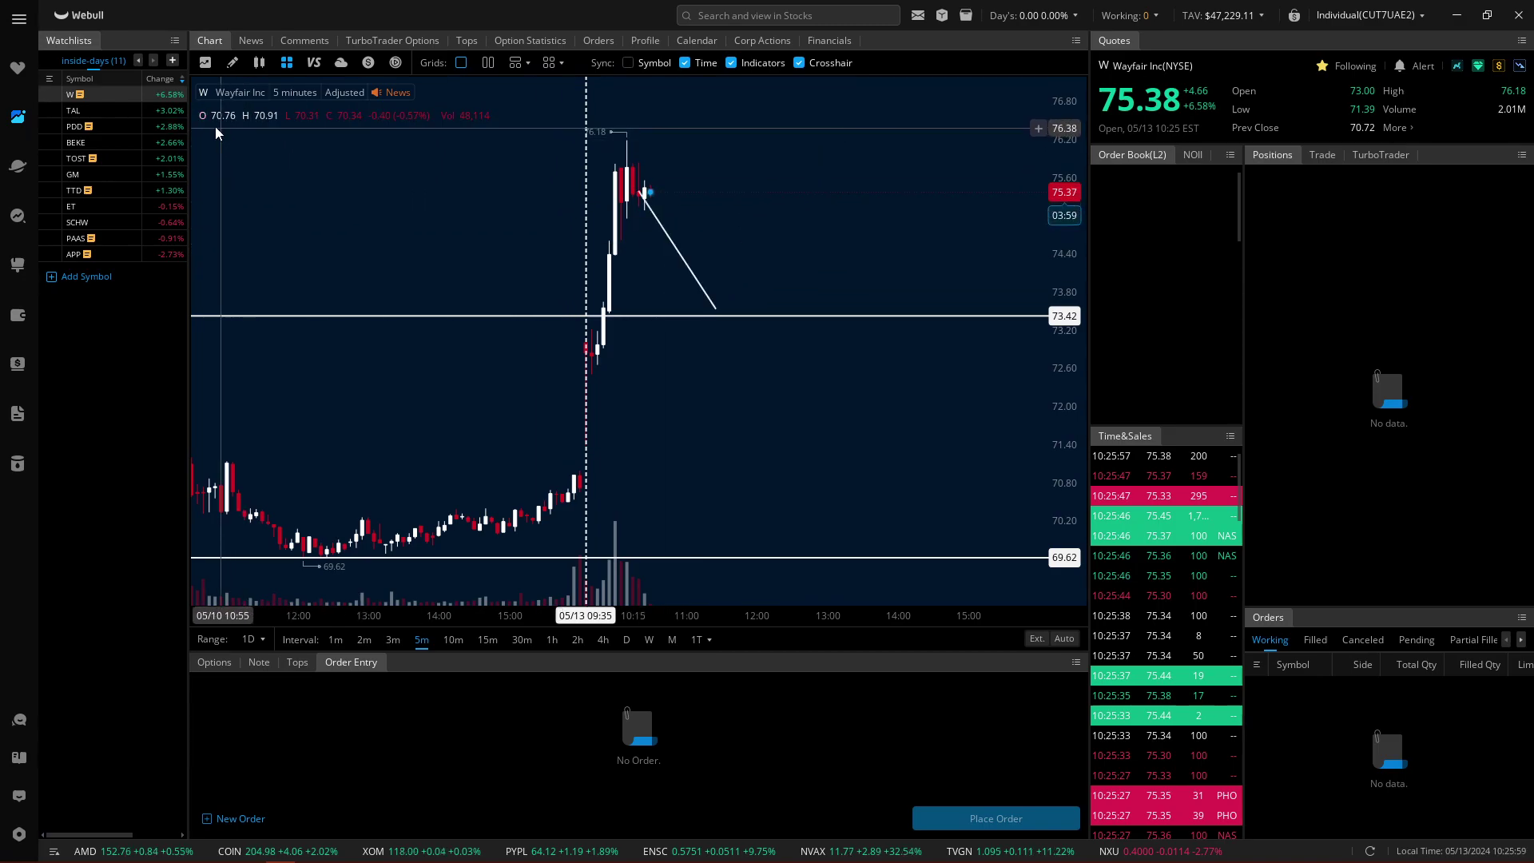
left_click(174, 111)
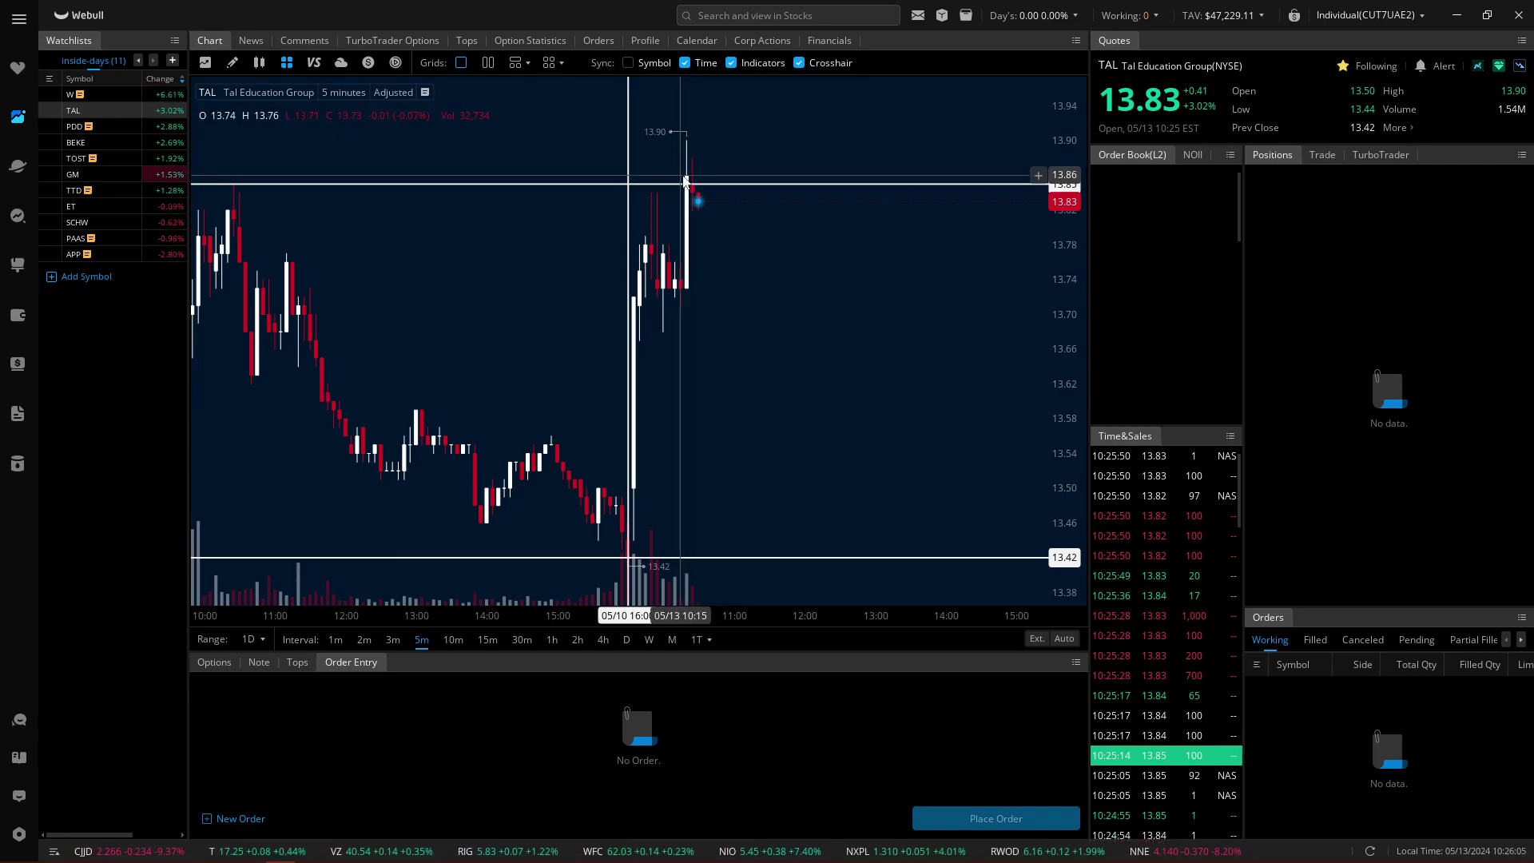
Step: Select TAL's 13.85 prior-day high line, then bring up PDD and zoom in
left_click(693, 189)
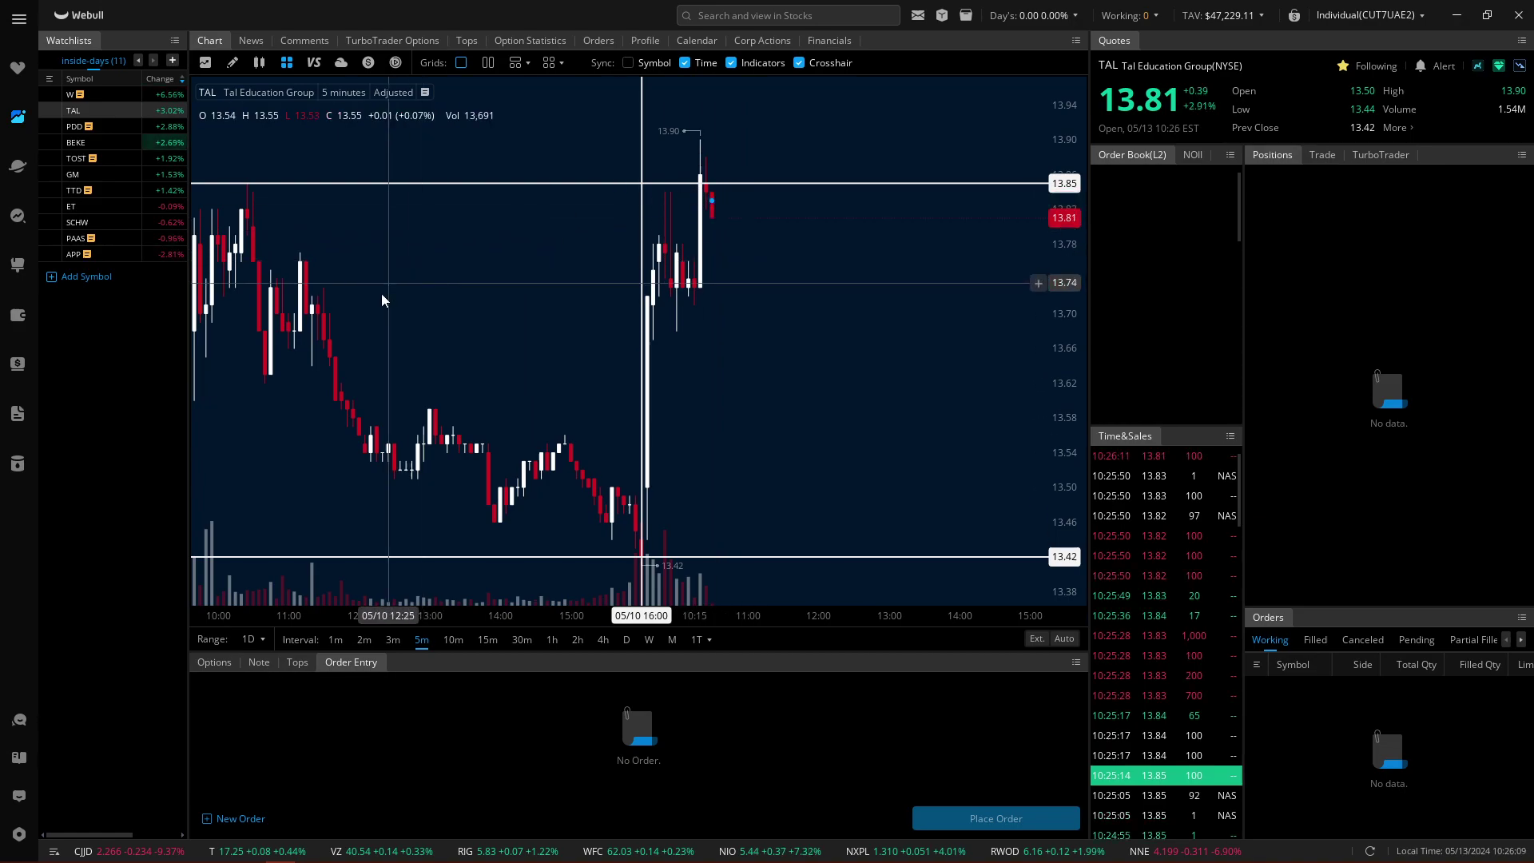
left_click(165, 133)
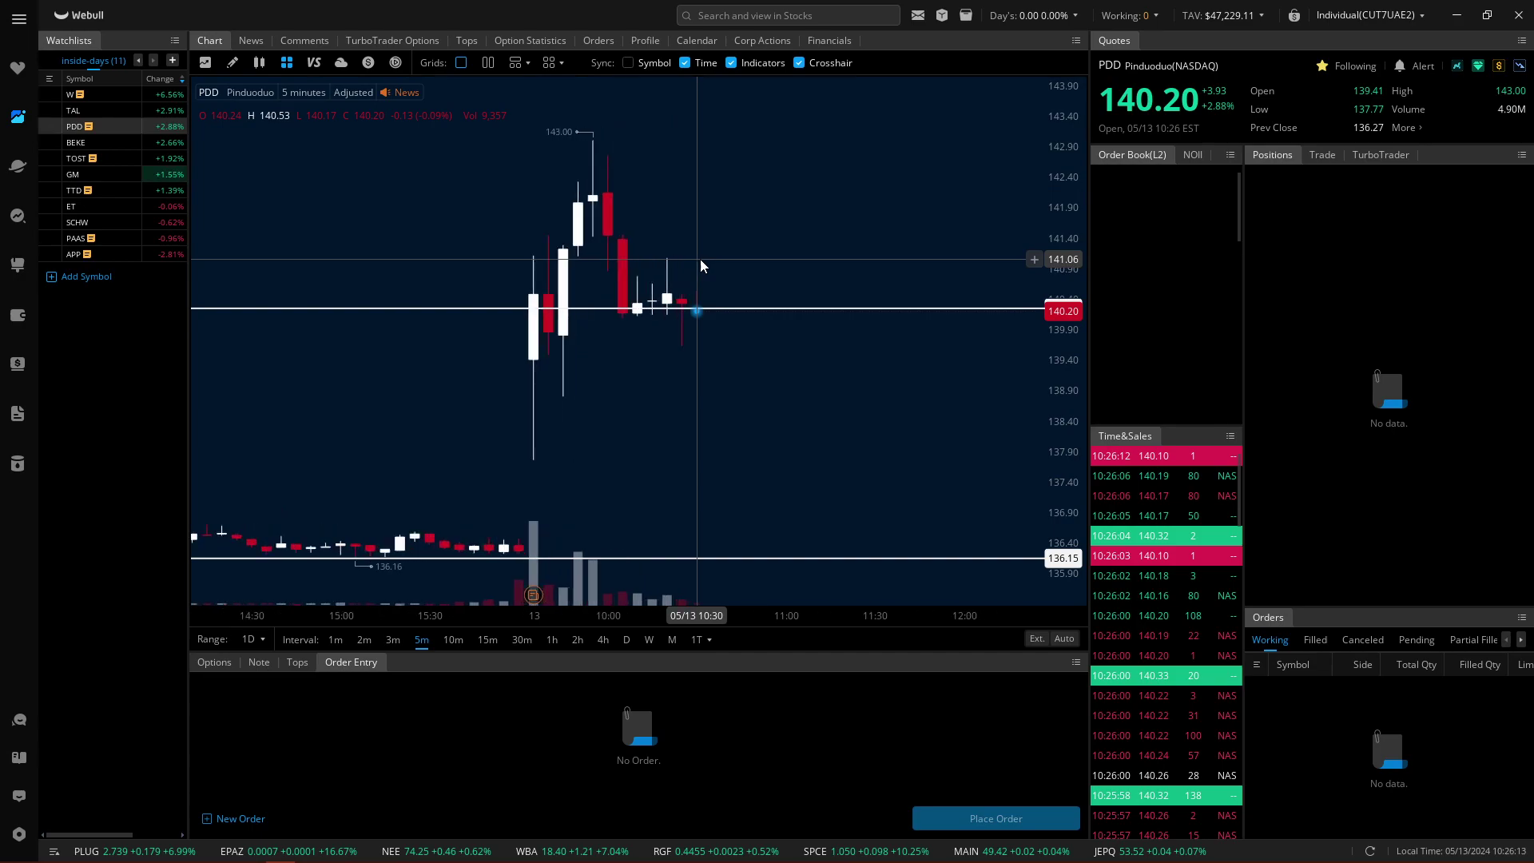
scroll(700, 259, "up", 3)
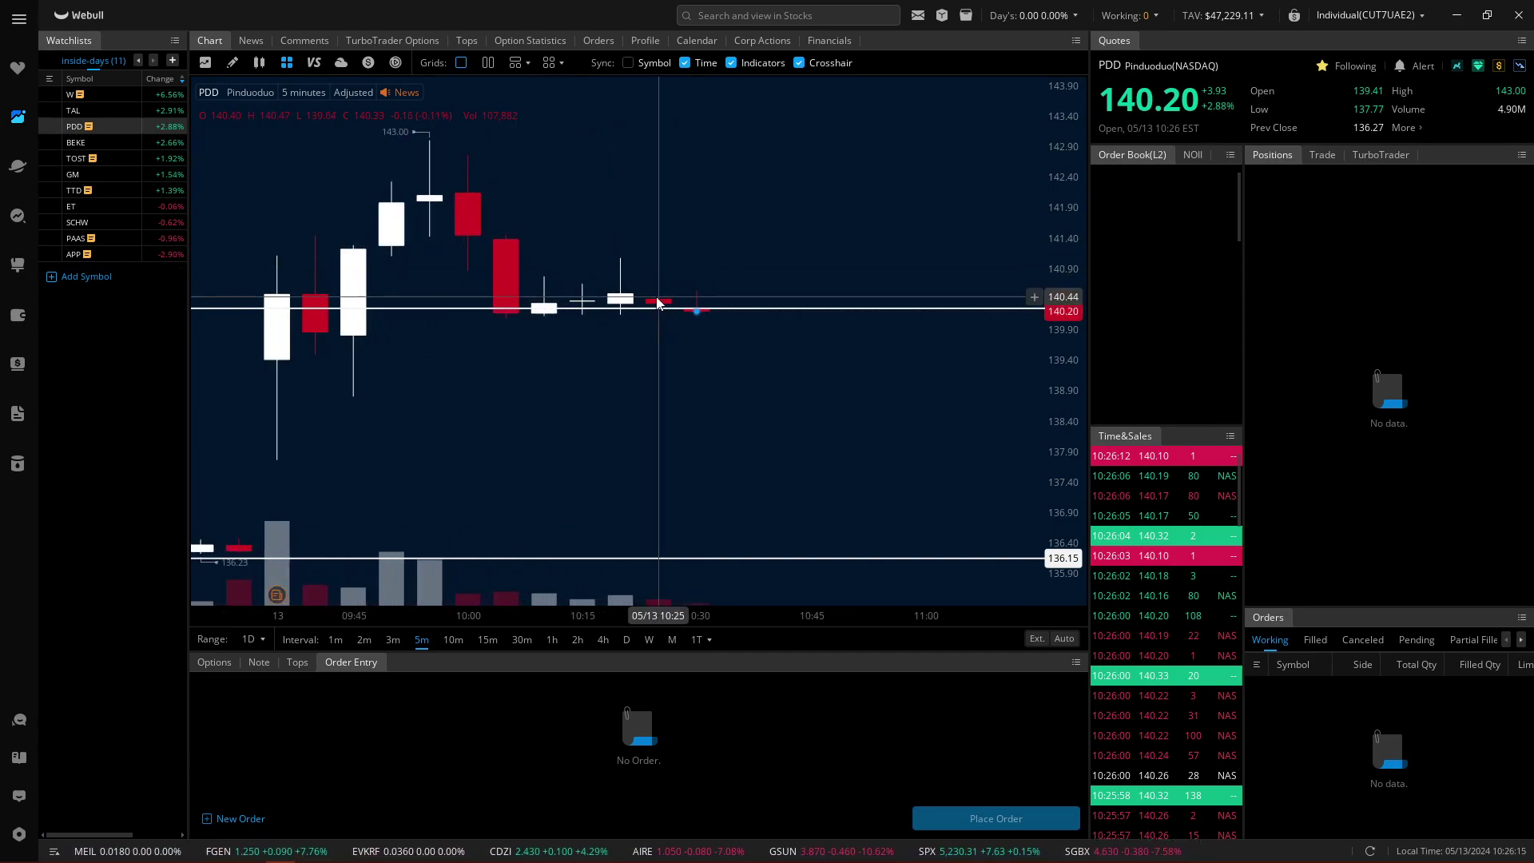
scroll(662, 305, "up", 1)
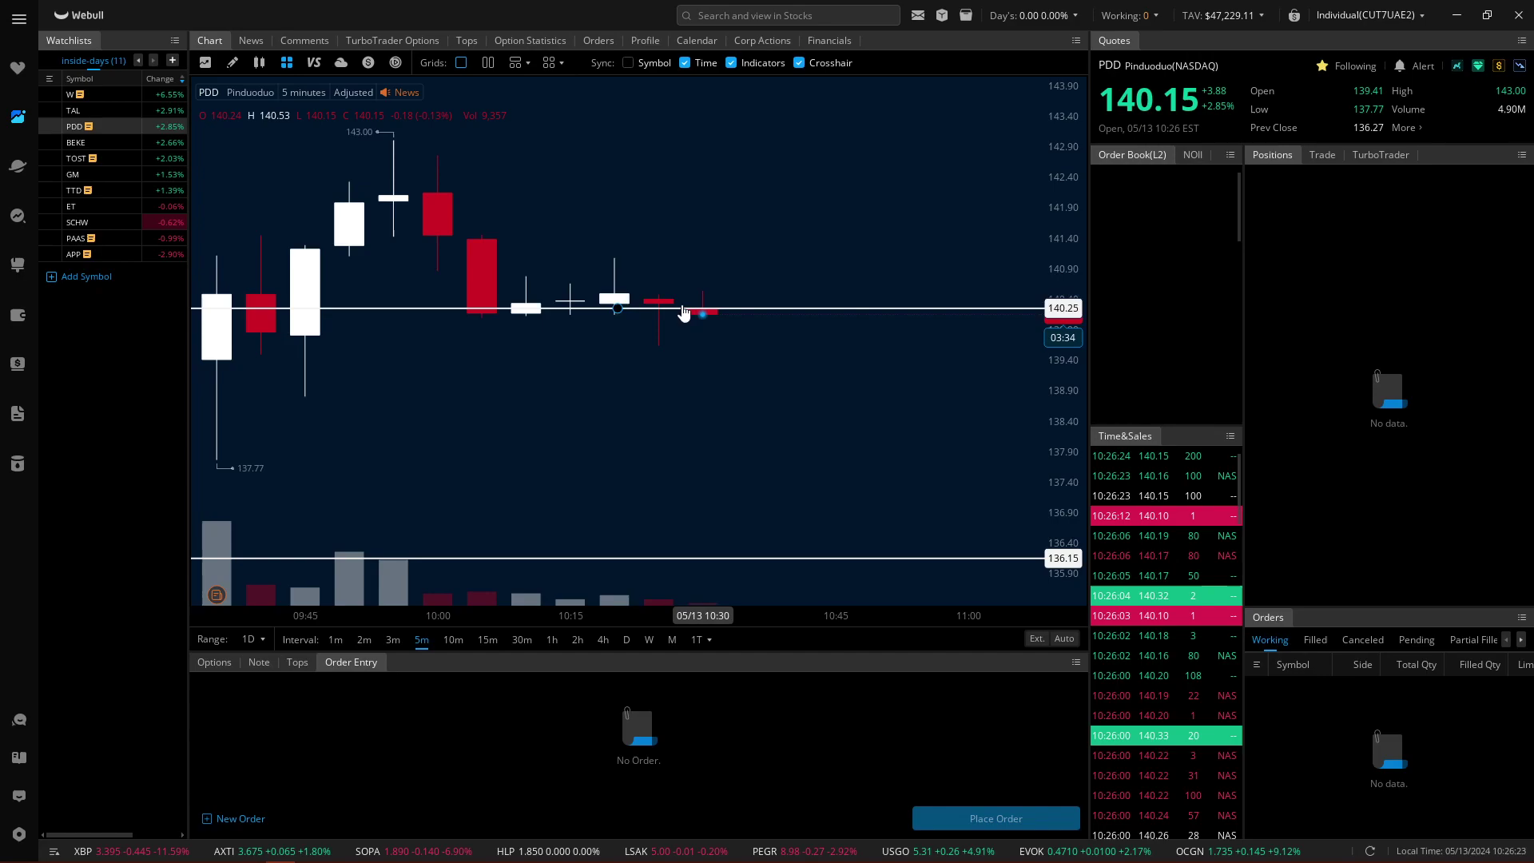
Step: Pan and zoom out on the PDD 5-minute chart, then switch to BEKE
scroll(719, 281, "left", 1)
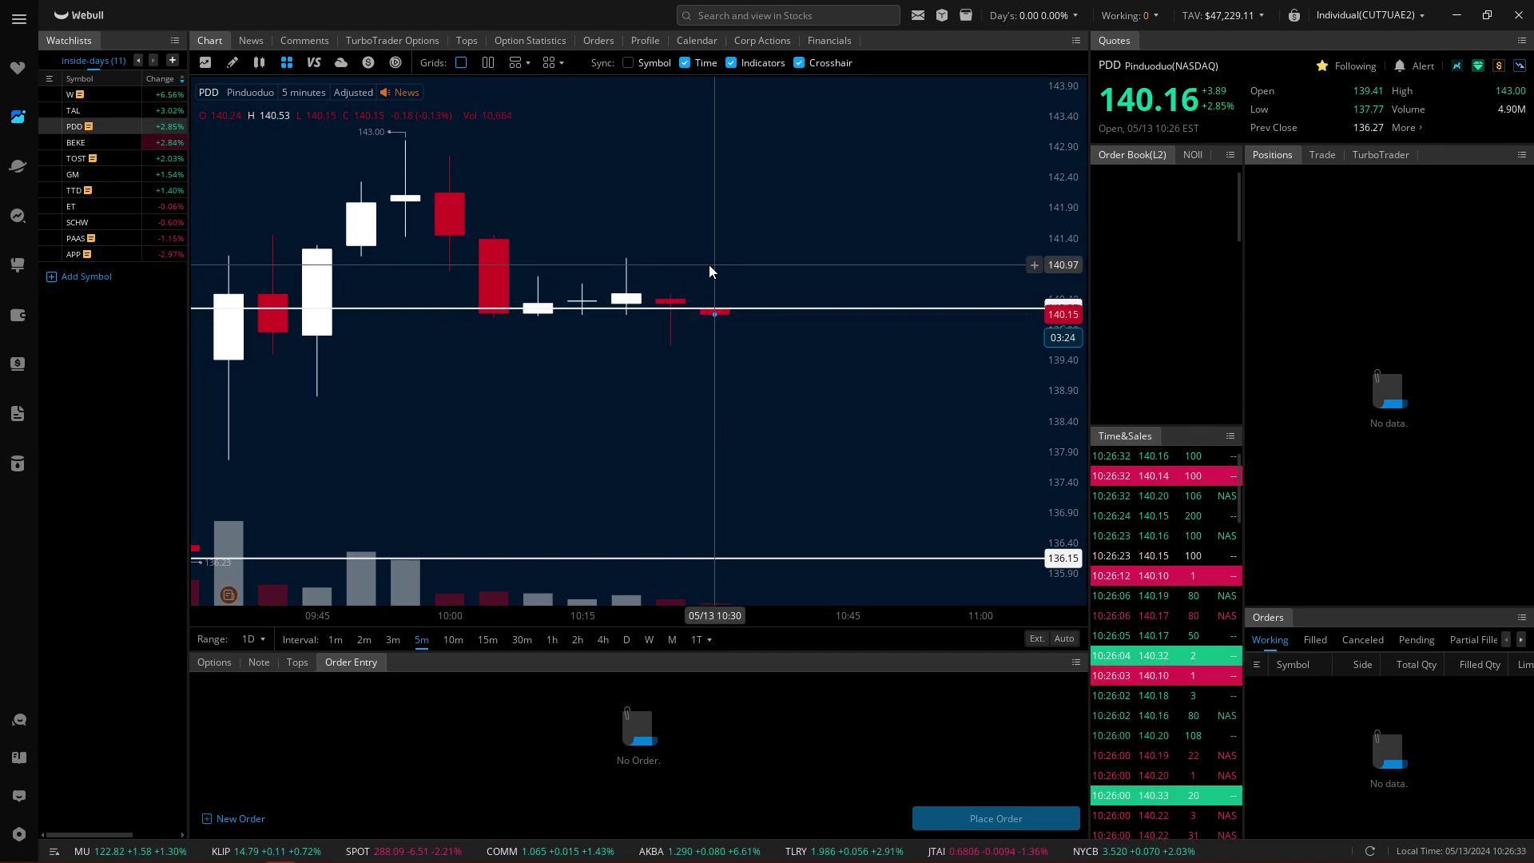
scroll(713, 265, "down", 5)
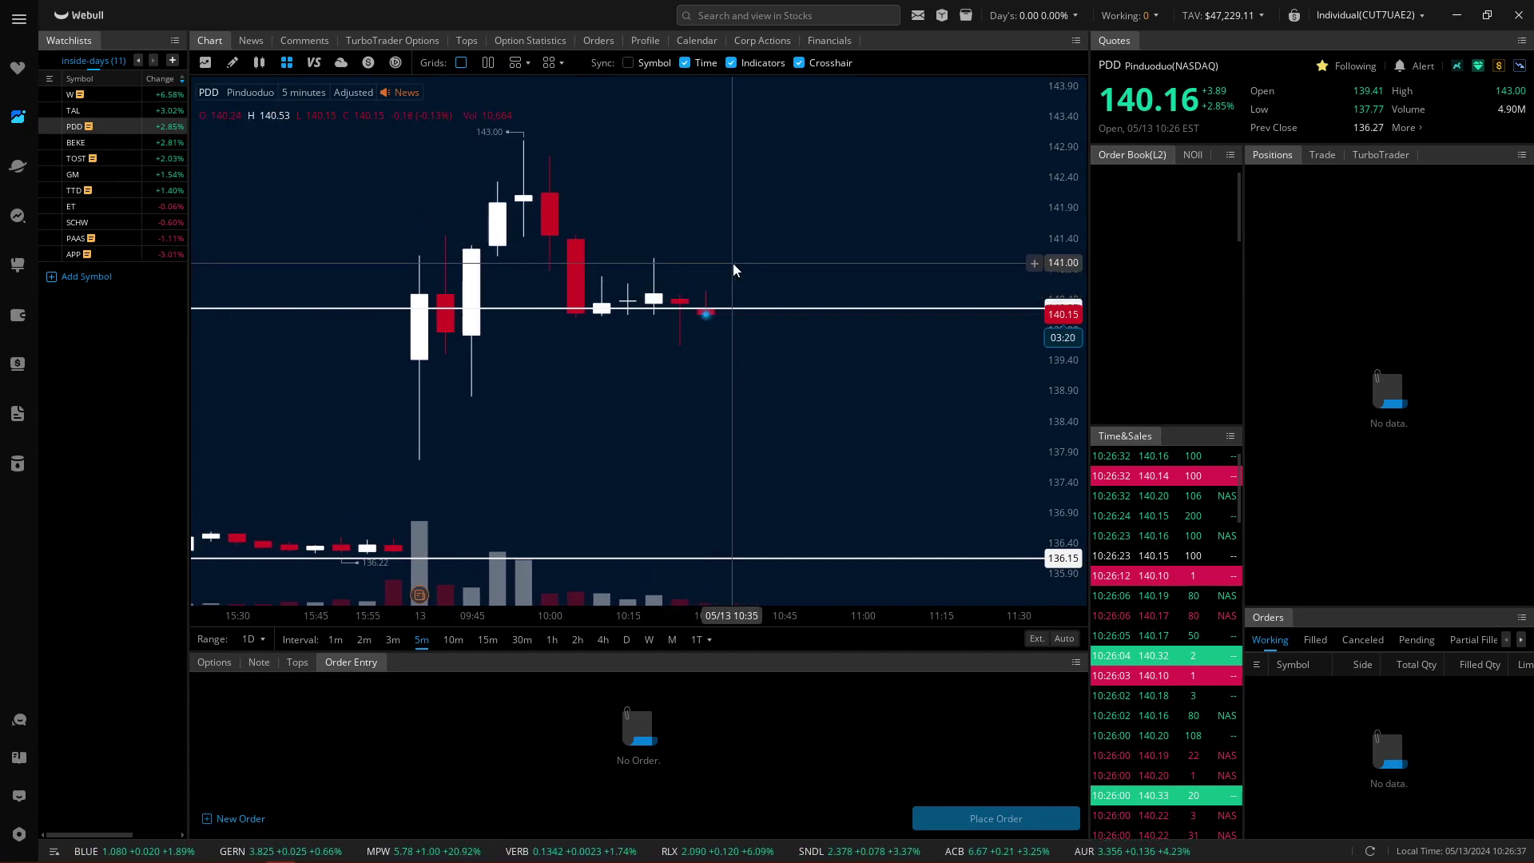
scroll(732, 264, "left", 1)
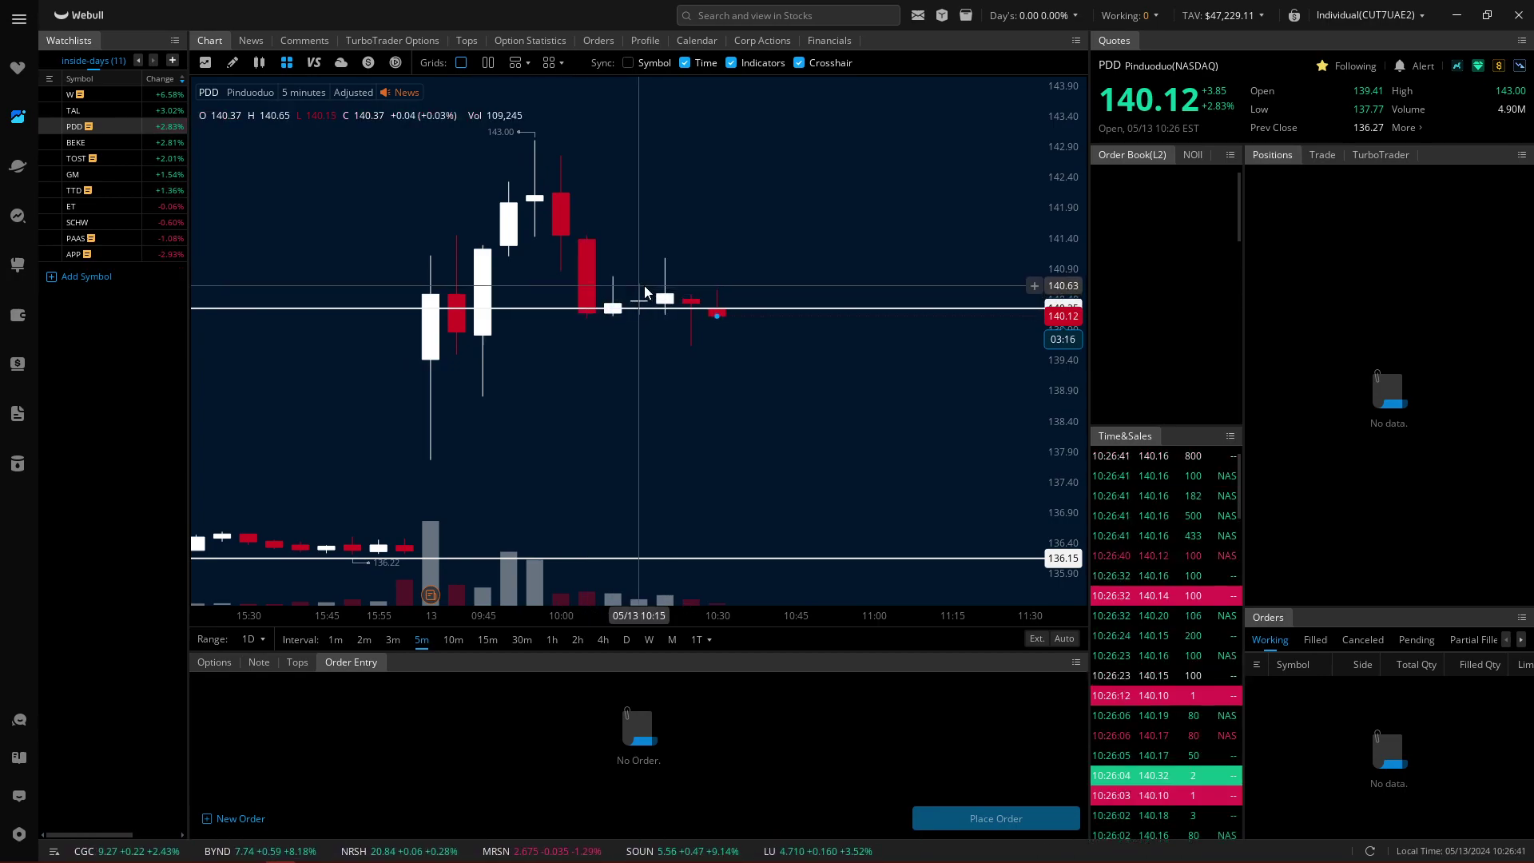
scroll(644, 285, "down", 2)
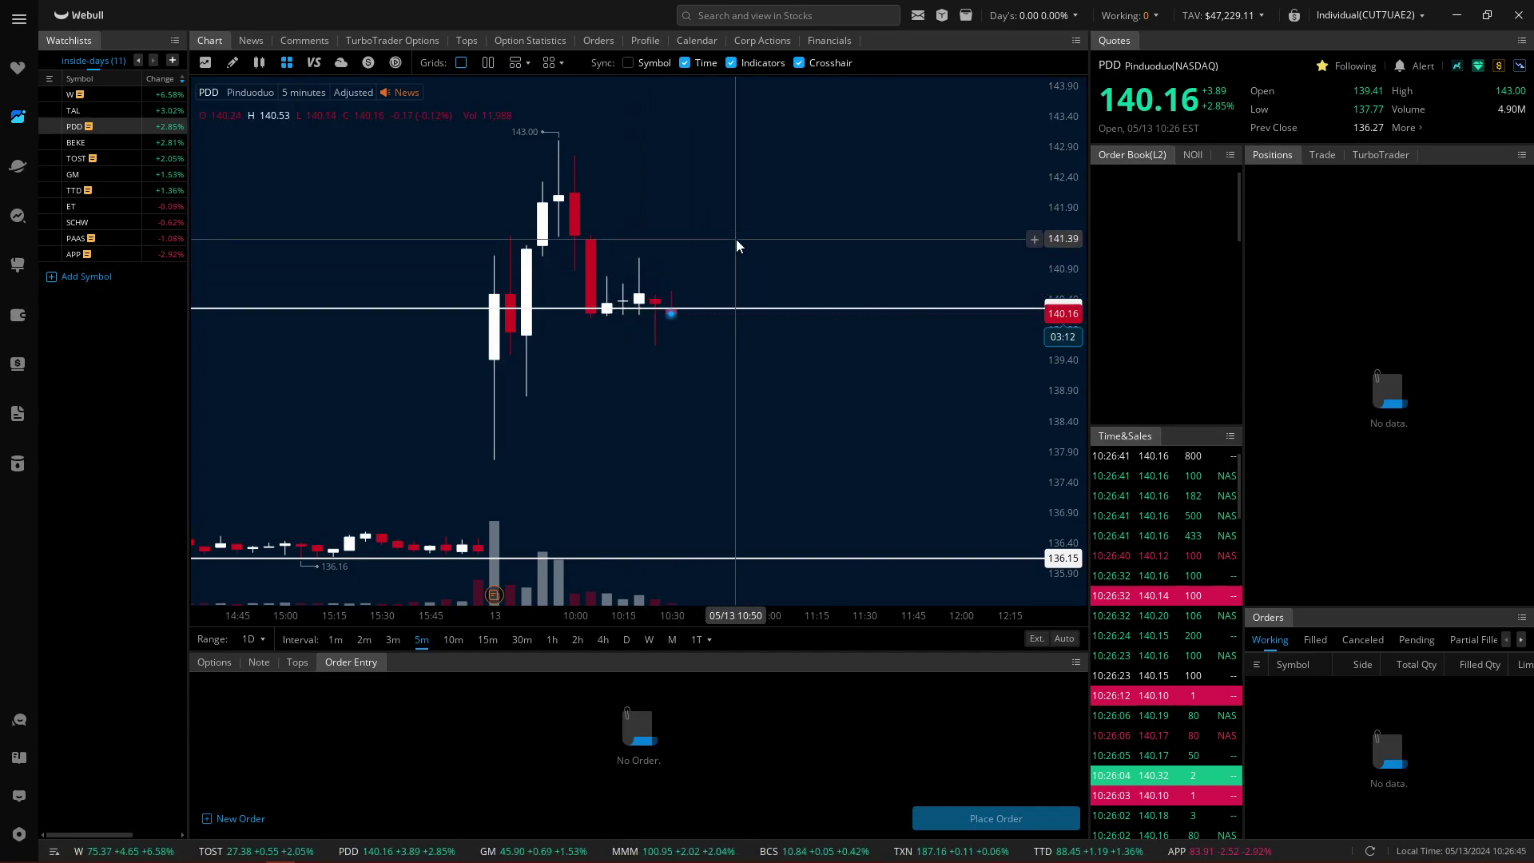
left_click(156, 142)
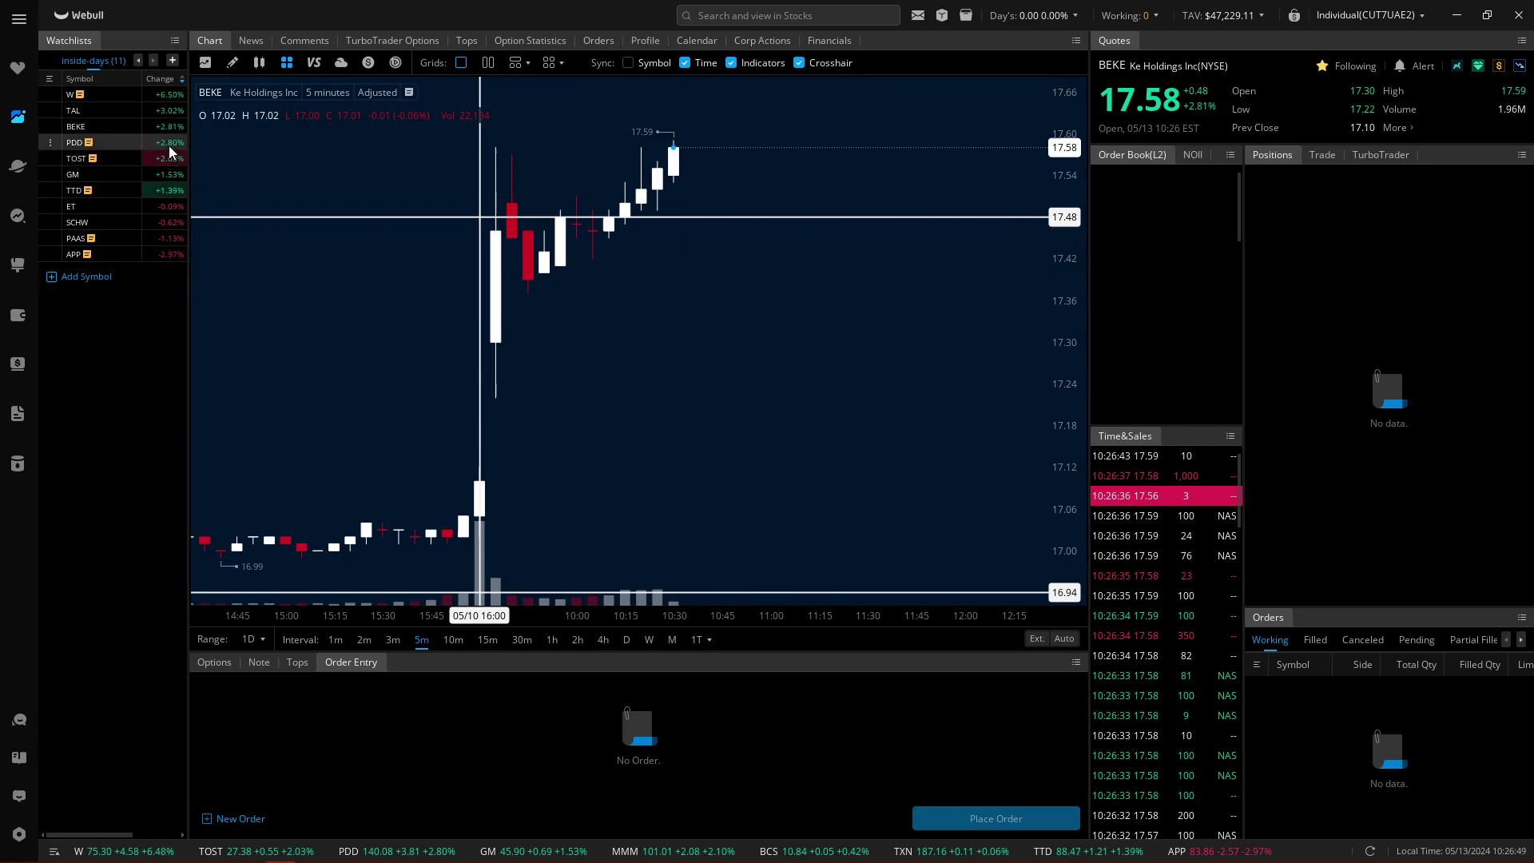
Step: Flip through the PDD, TOST, GM, TTD and ET charts in the watchlist
left_click(170, 145)
left_click(170, 158)
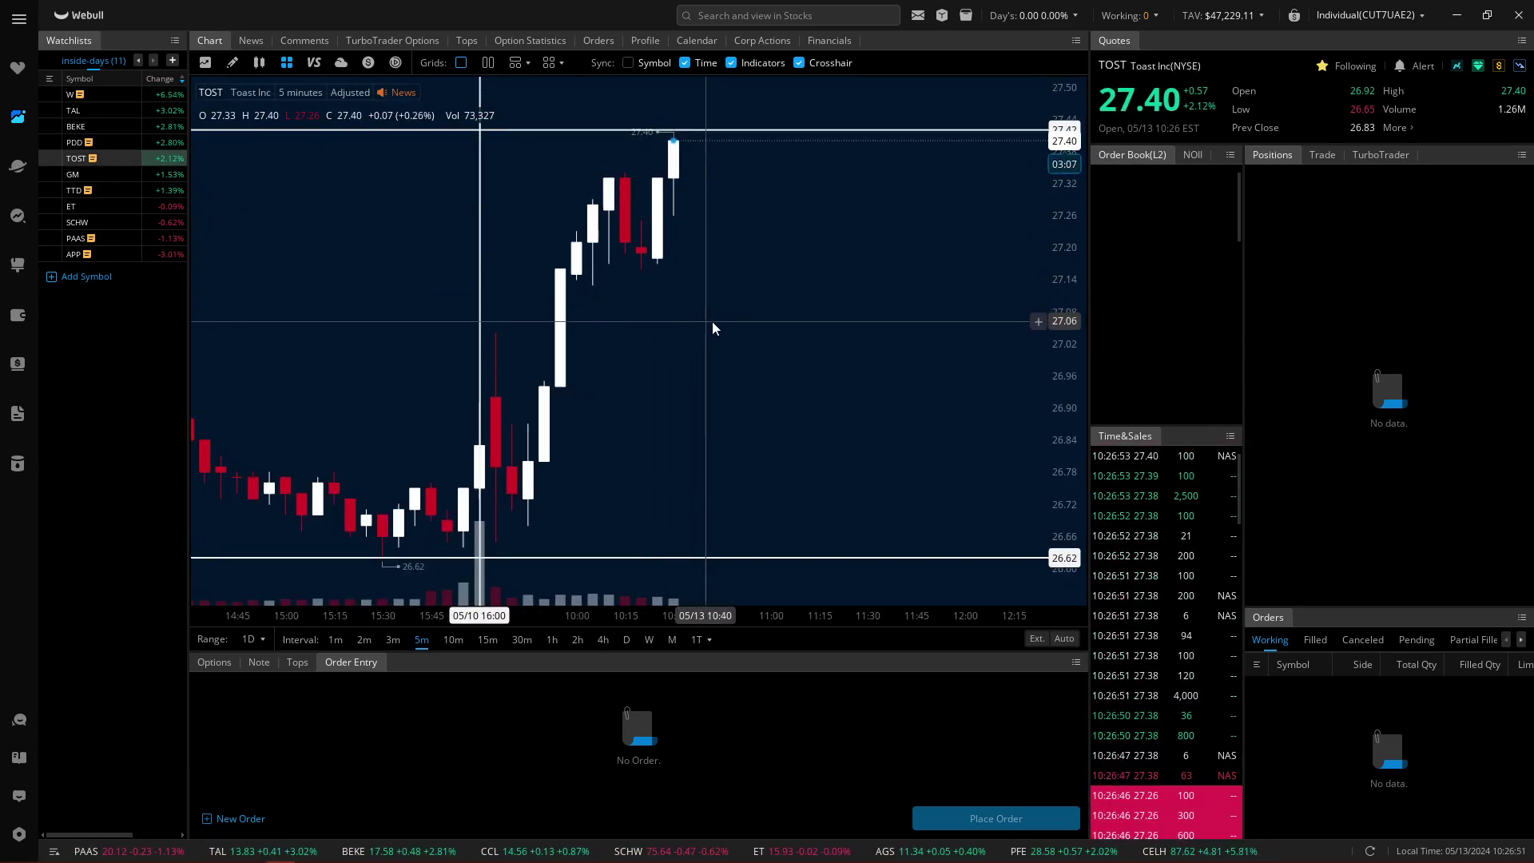
left_click(174, 181)
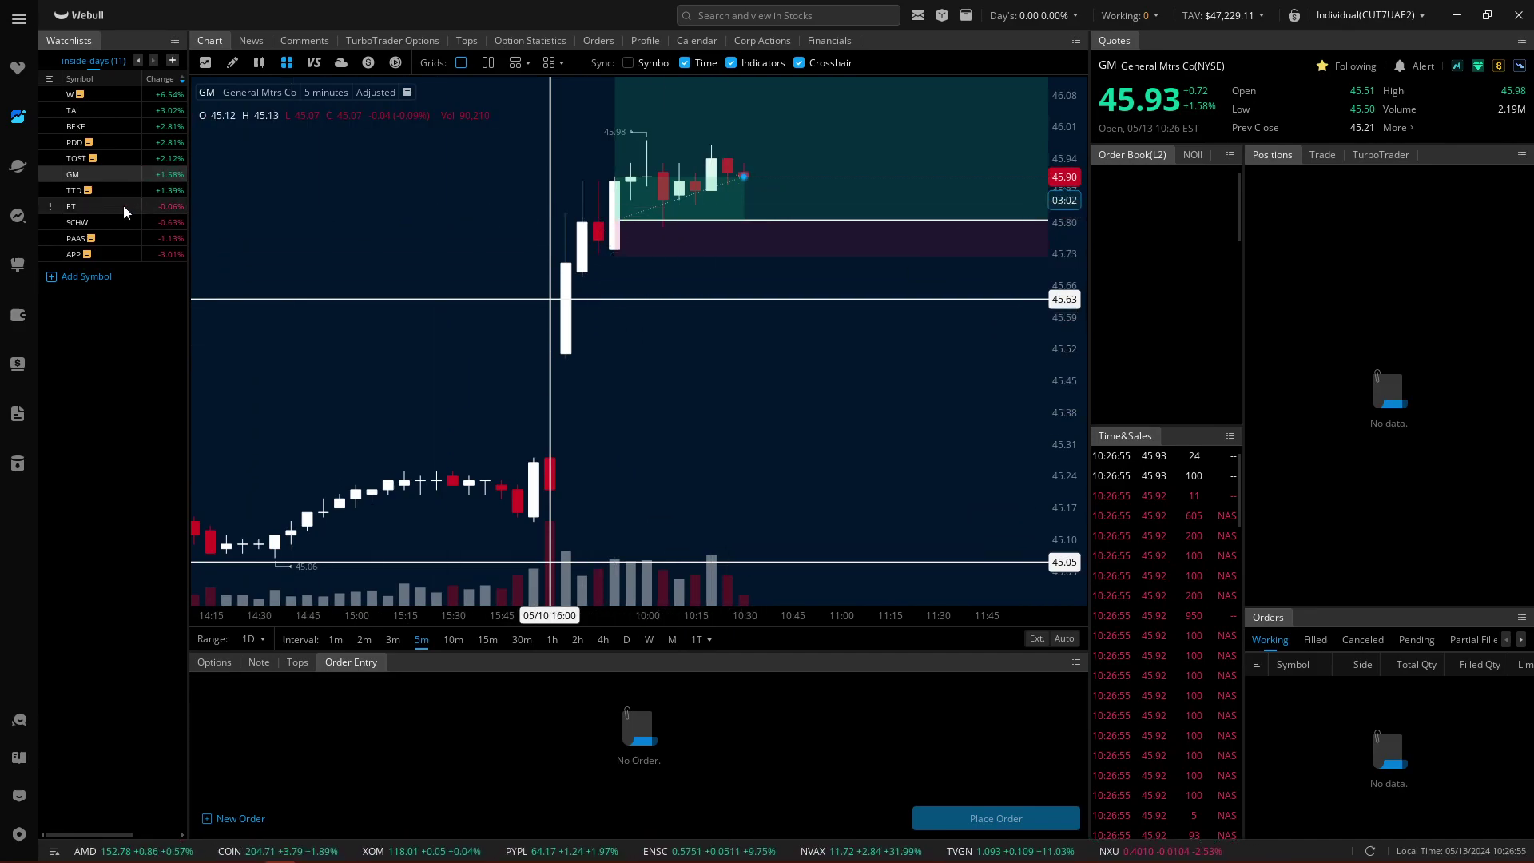
left_click(173, 190)
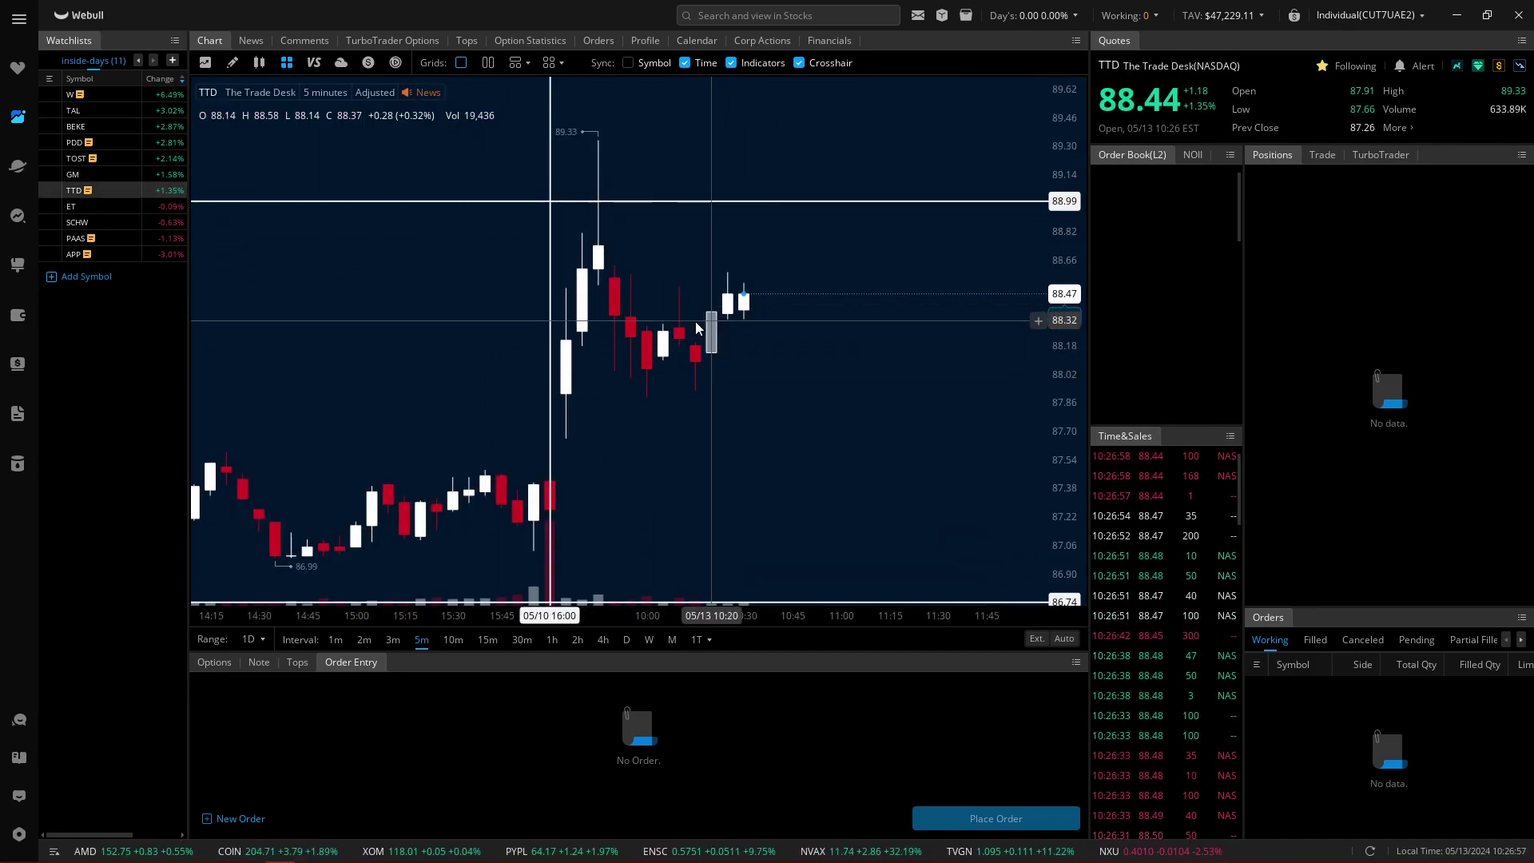
left_click(160, 206)
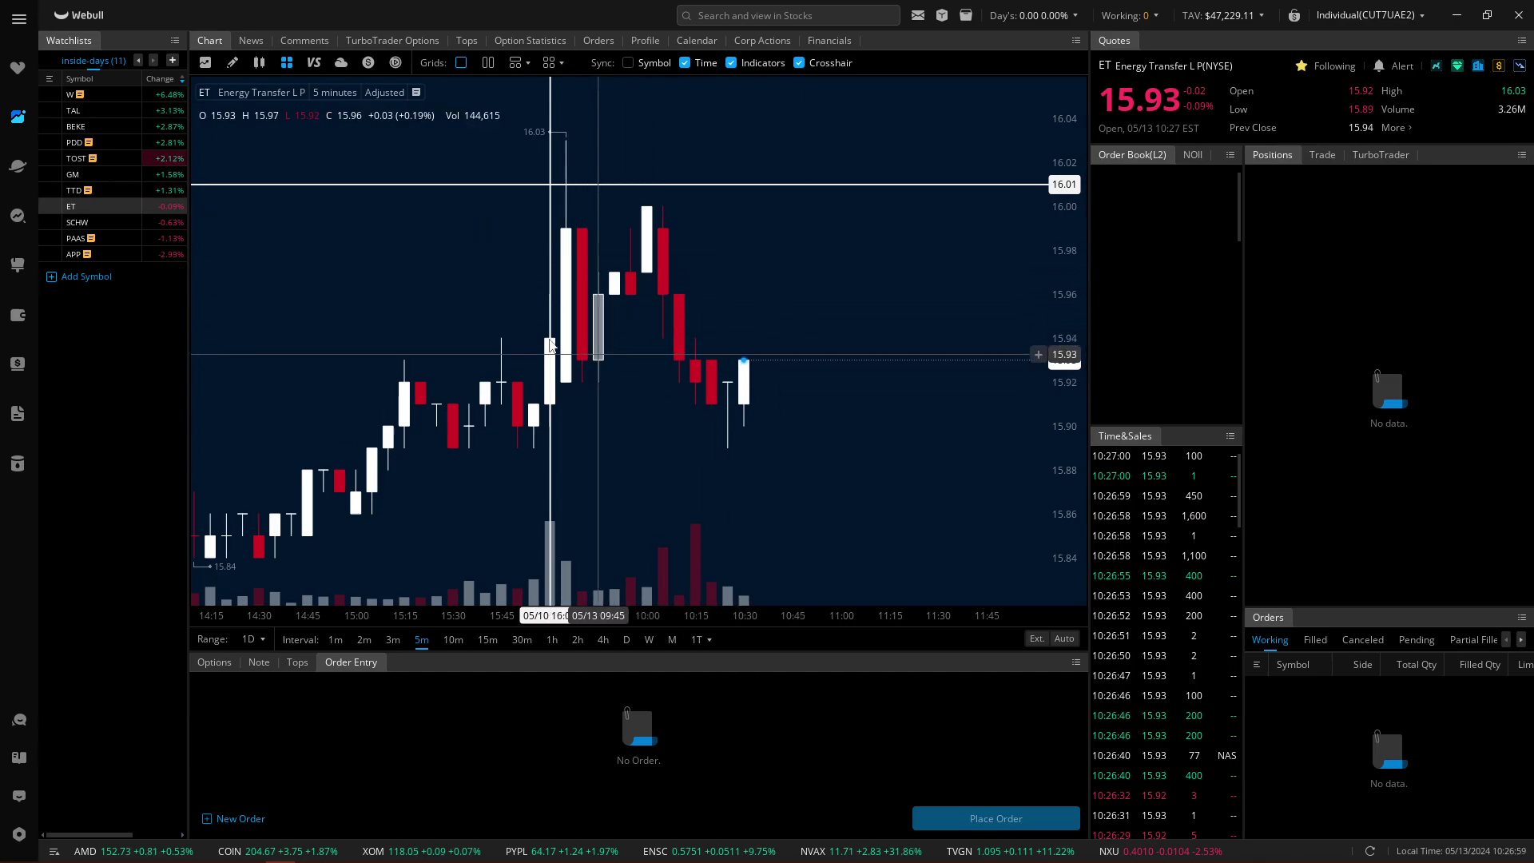
Step: Load SCHW and frame its 5-minute chart on the latest candles
left_click(132, 223)
scroll(683, 386, "down", 1)
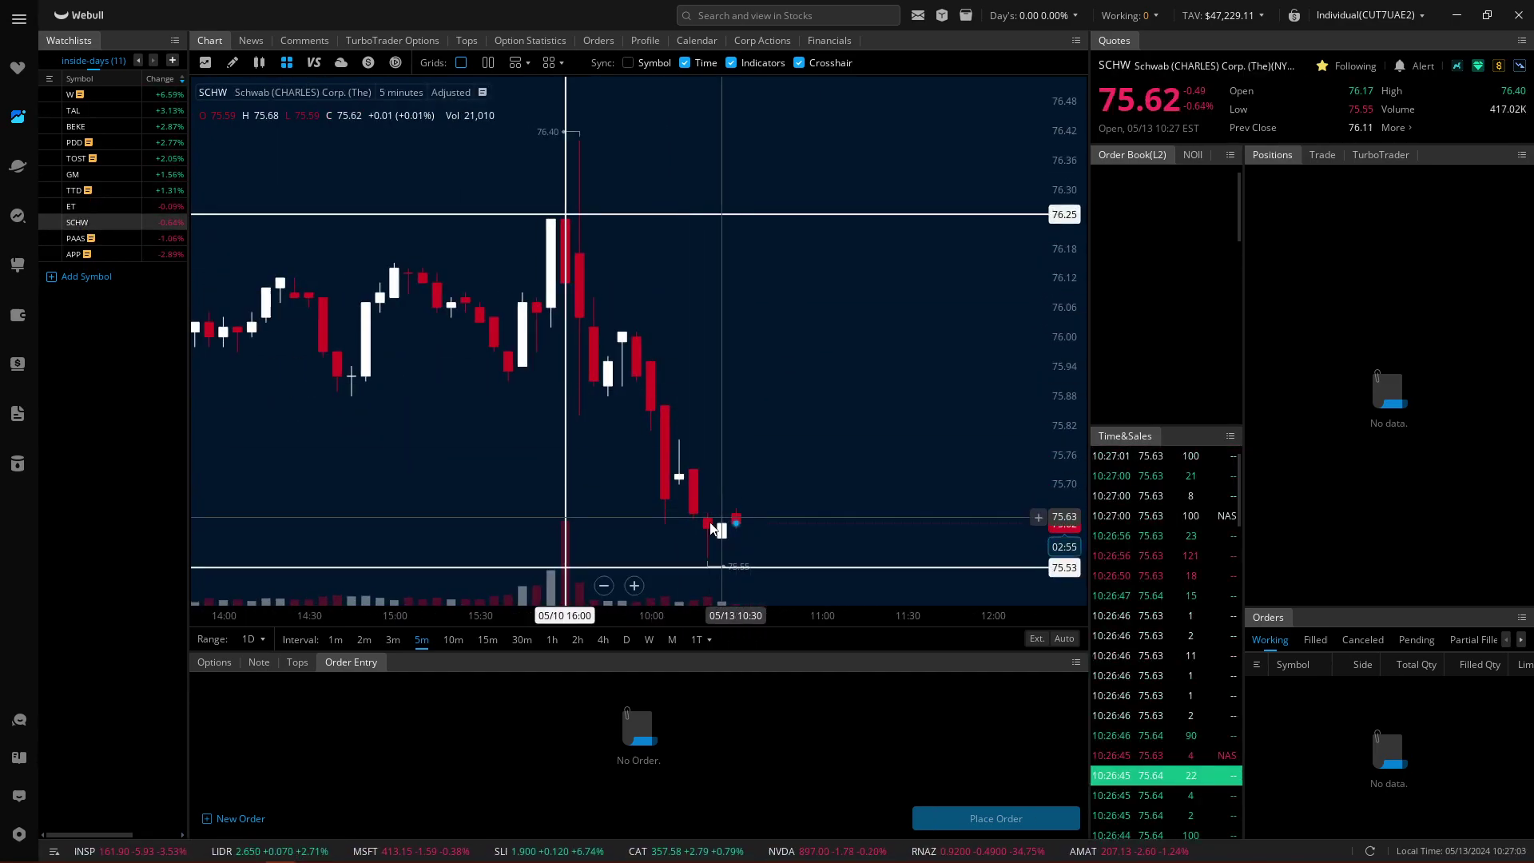
mouse_move(703, 497)
left_mouse_down()
mouse_move(668, 501)
mouse_move(682, 496)
left_mouse_up()
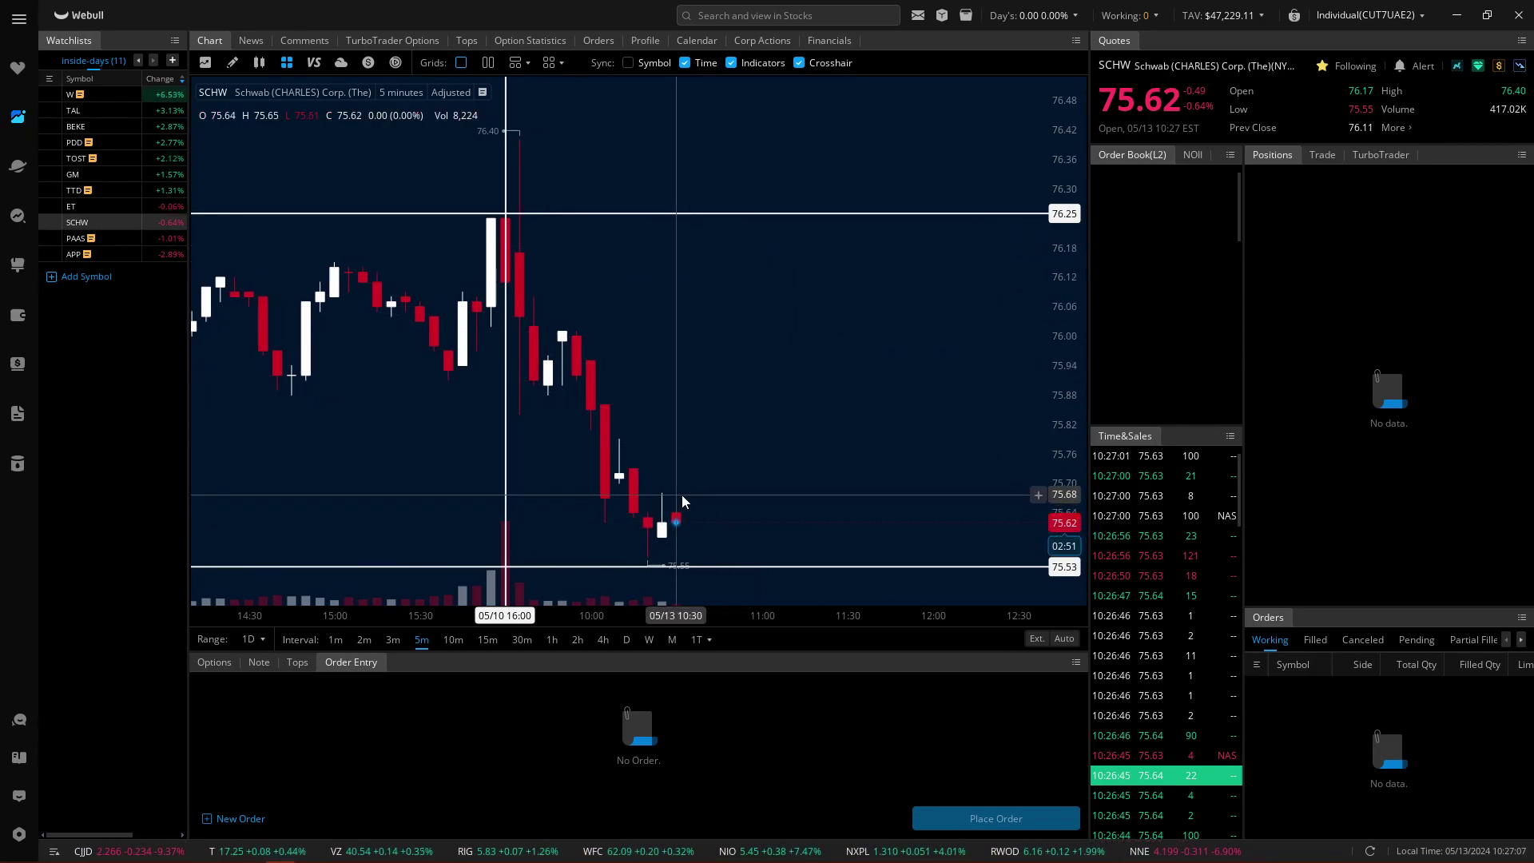
scroll(682, 496, "up", 1)
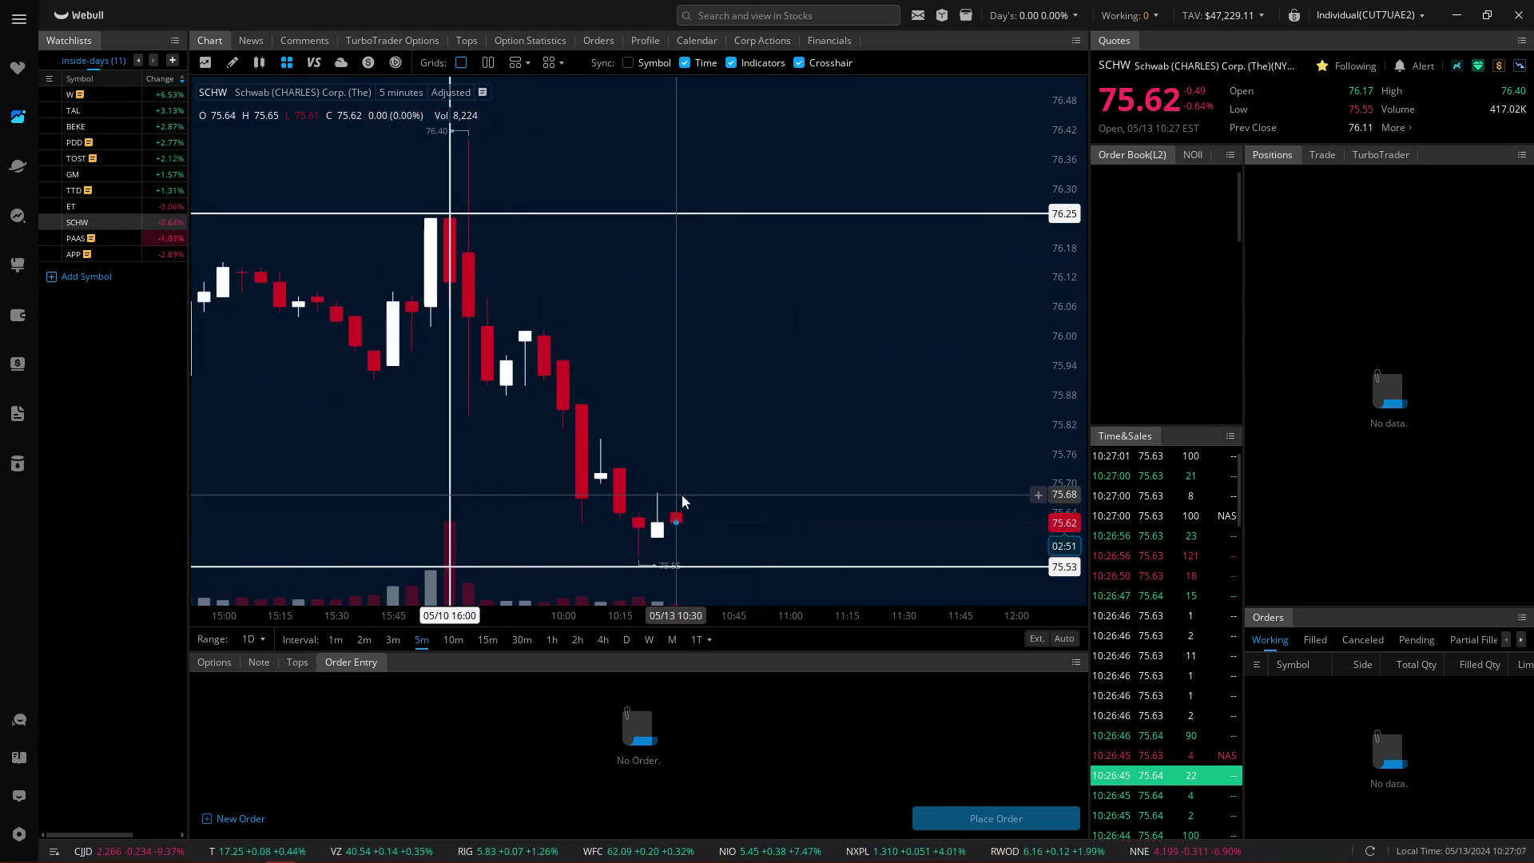
Step: Draw a SCHW long-position box: entry 75.63, target 76.18, stop 75.52, ratio 5.00
left_click(230, 64)
left_click(475, 64)
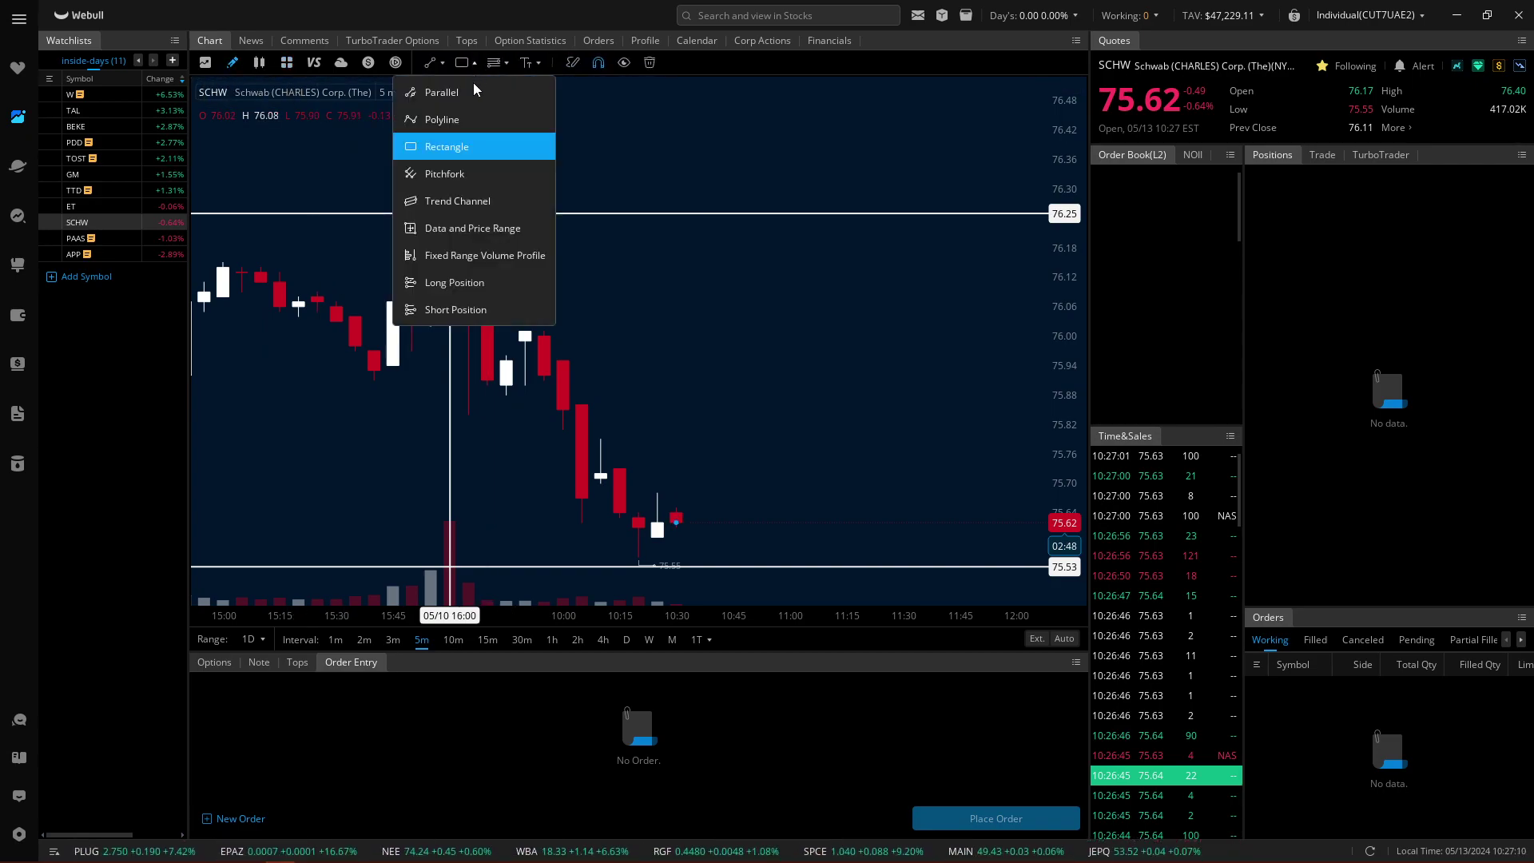
left_click(501, 285)
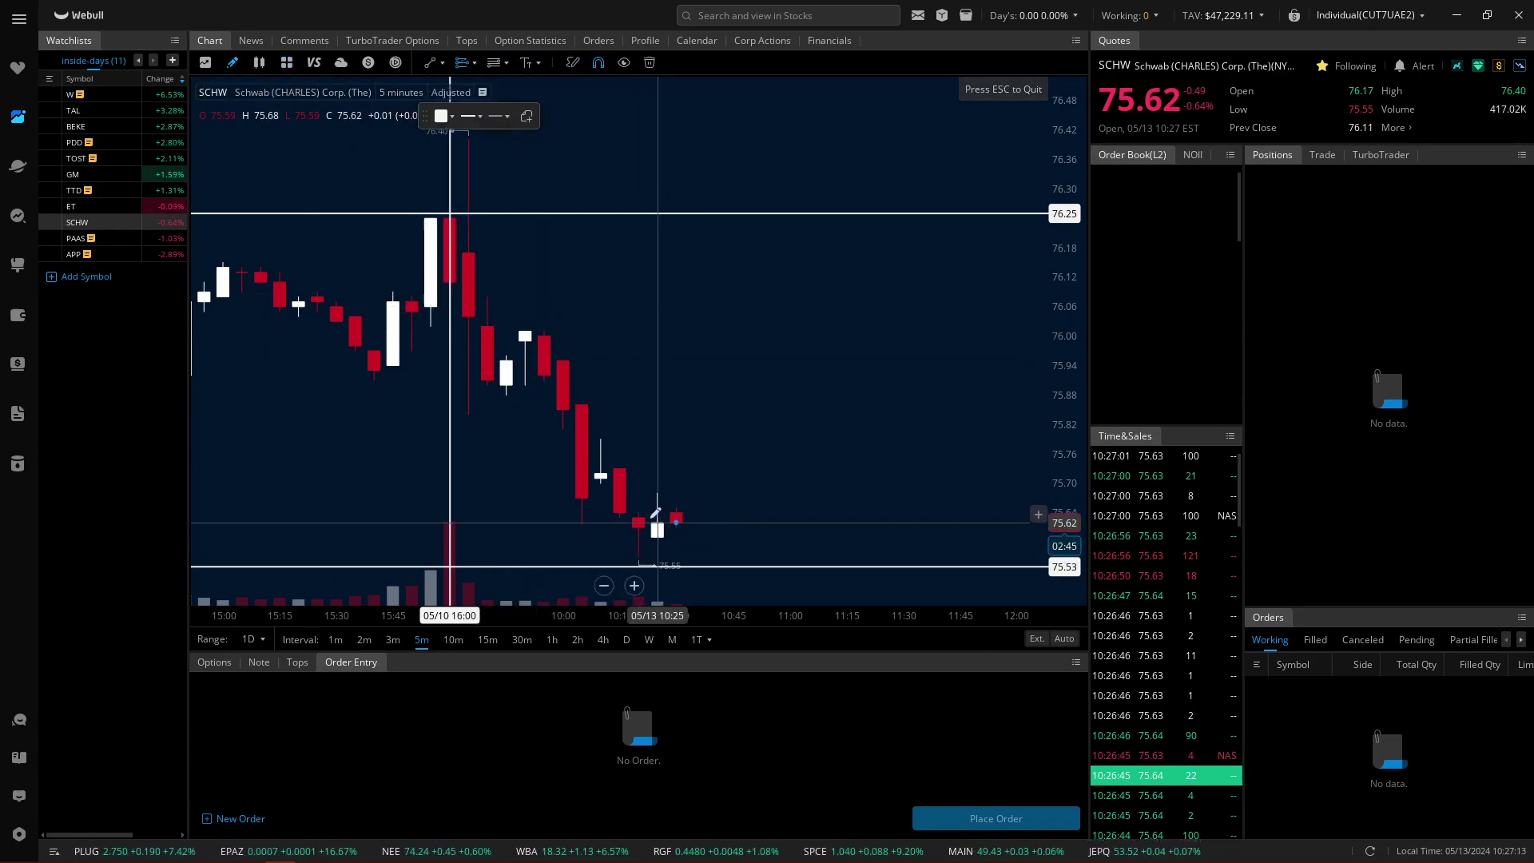
left_click(640, 513)
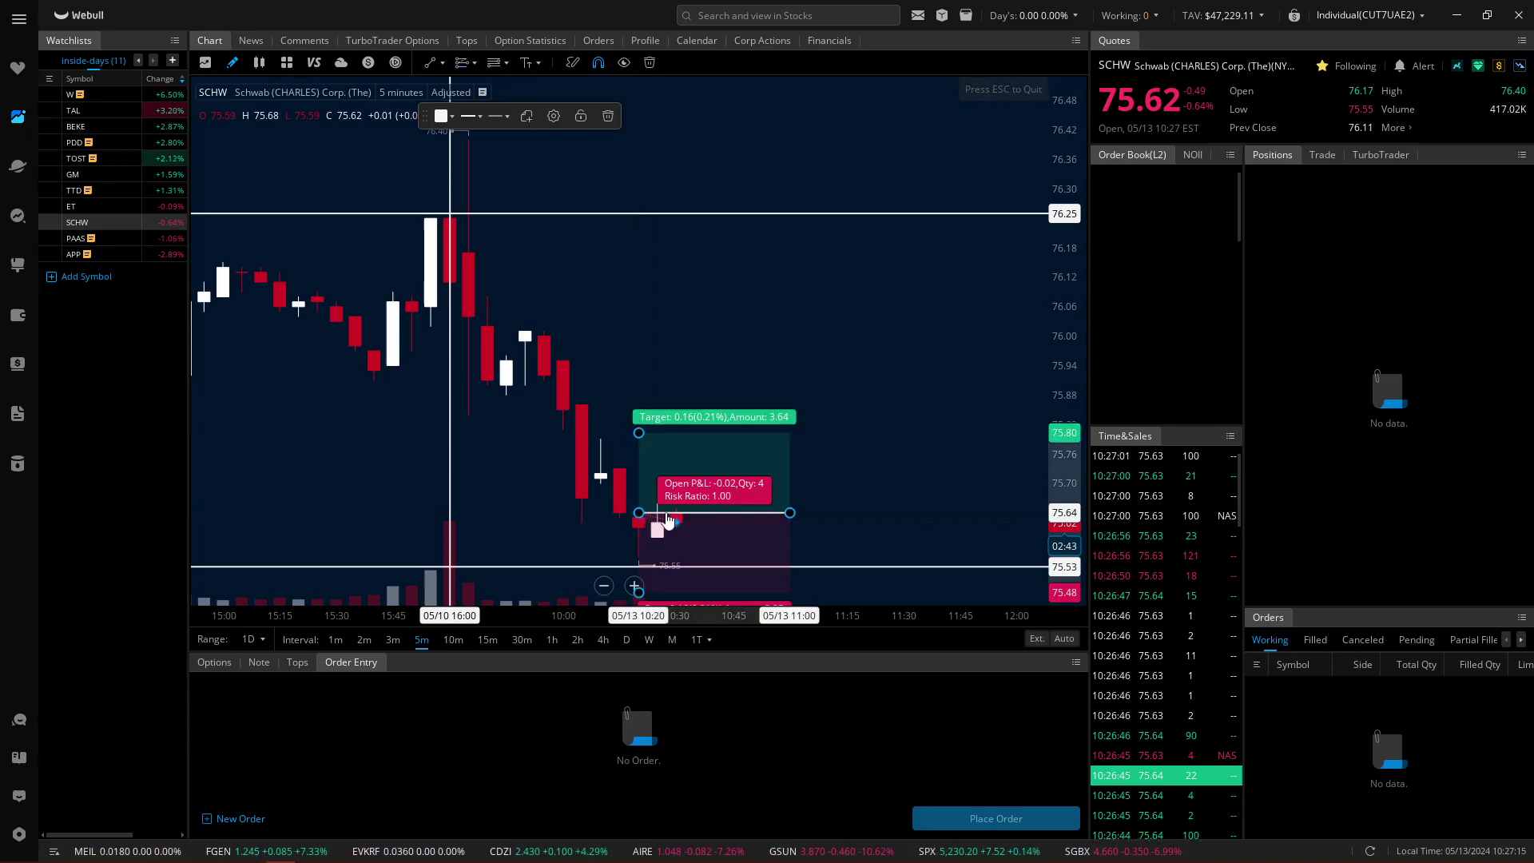
left_click_drag(669, 521, 672, 522)
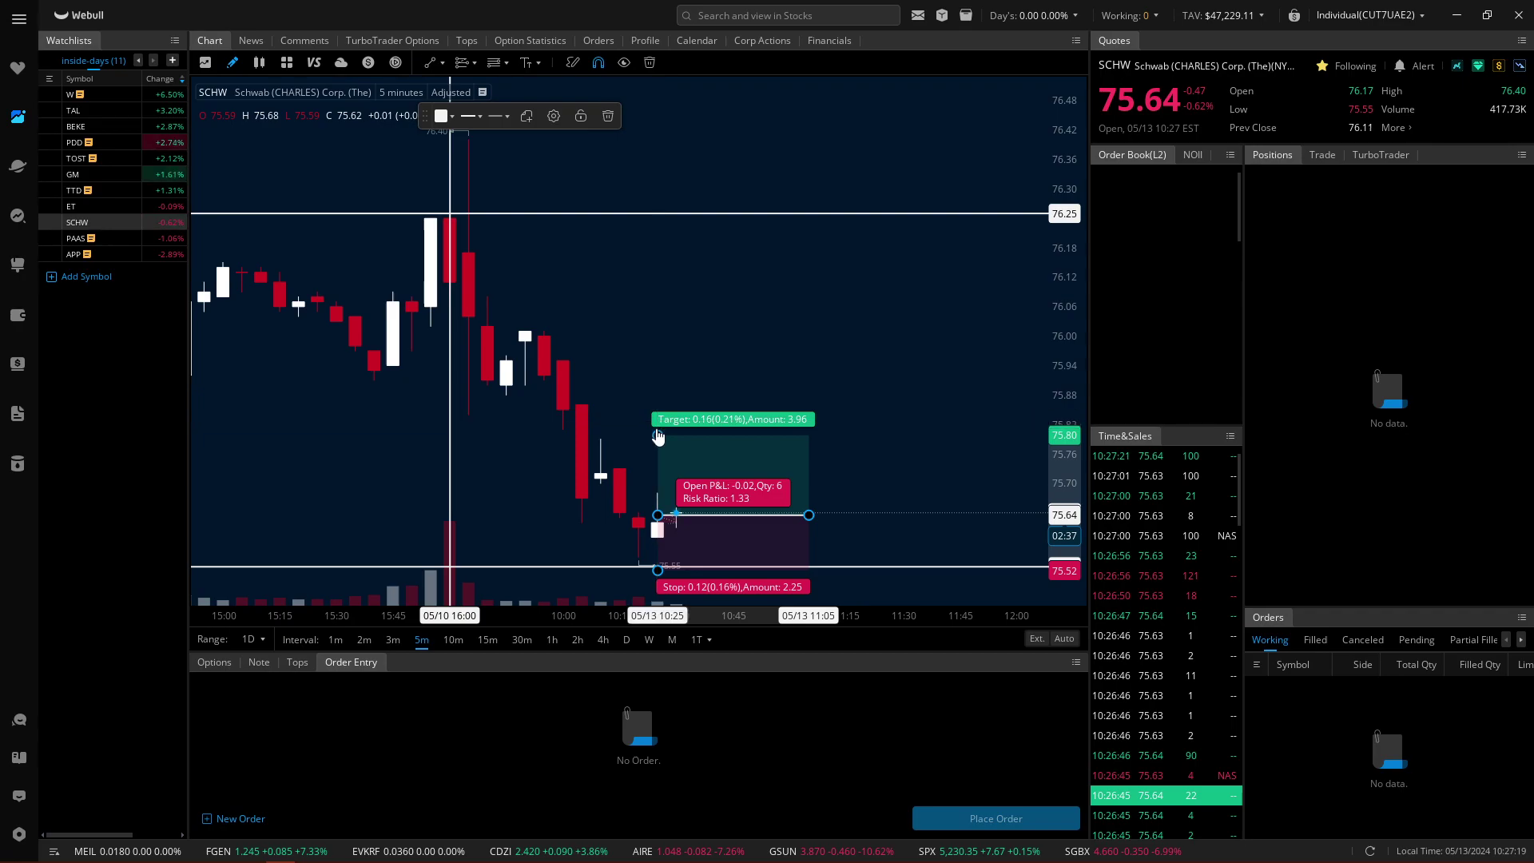
left_click_drag(660, 443, 658, 232)
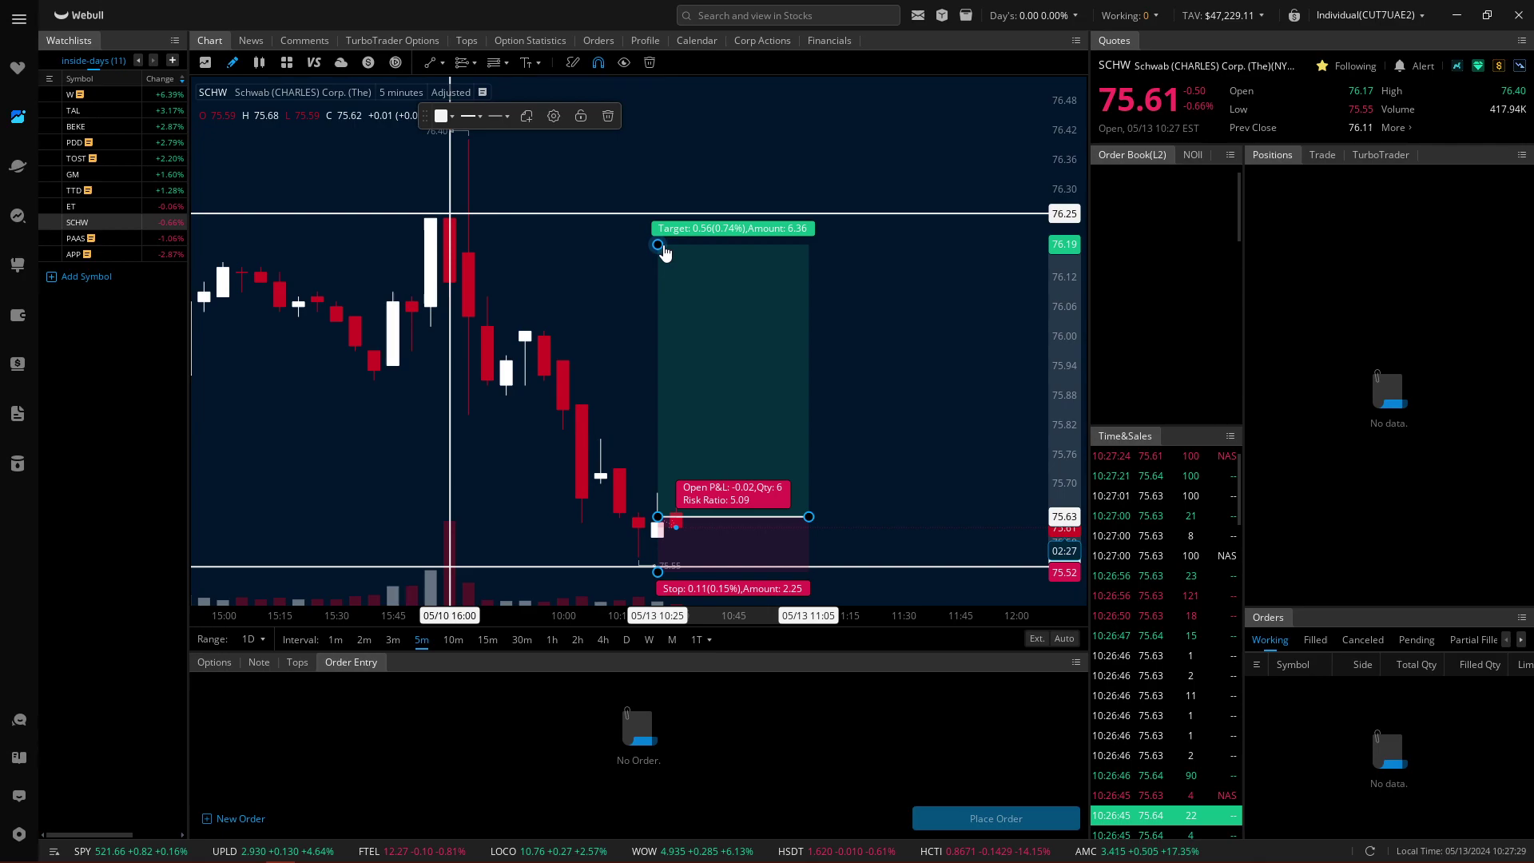
left_click_drag(664, 253, 664, 254)
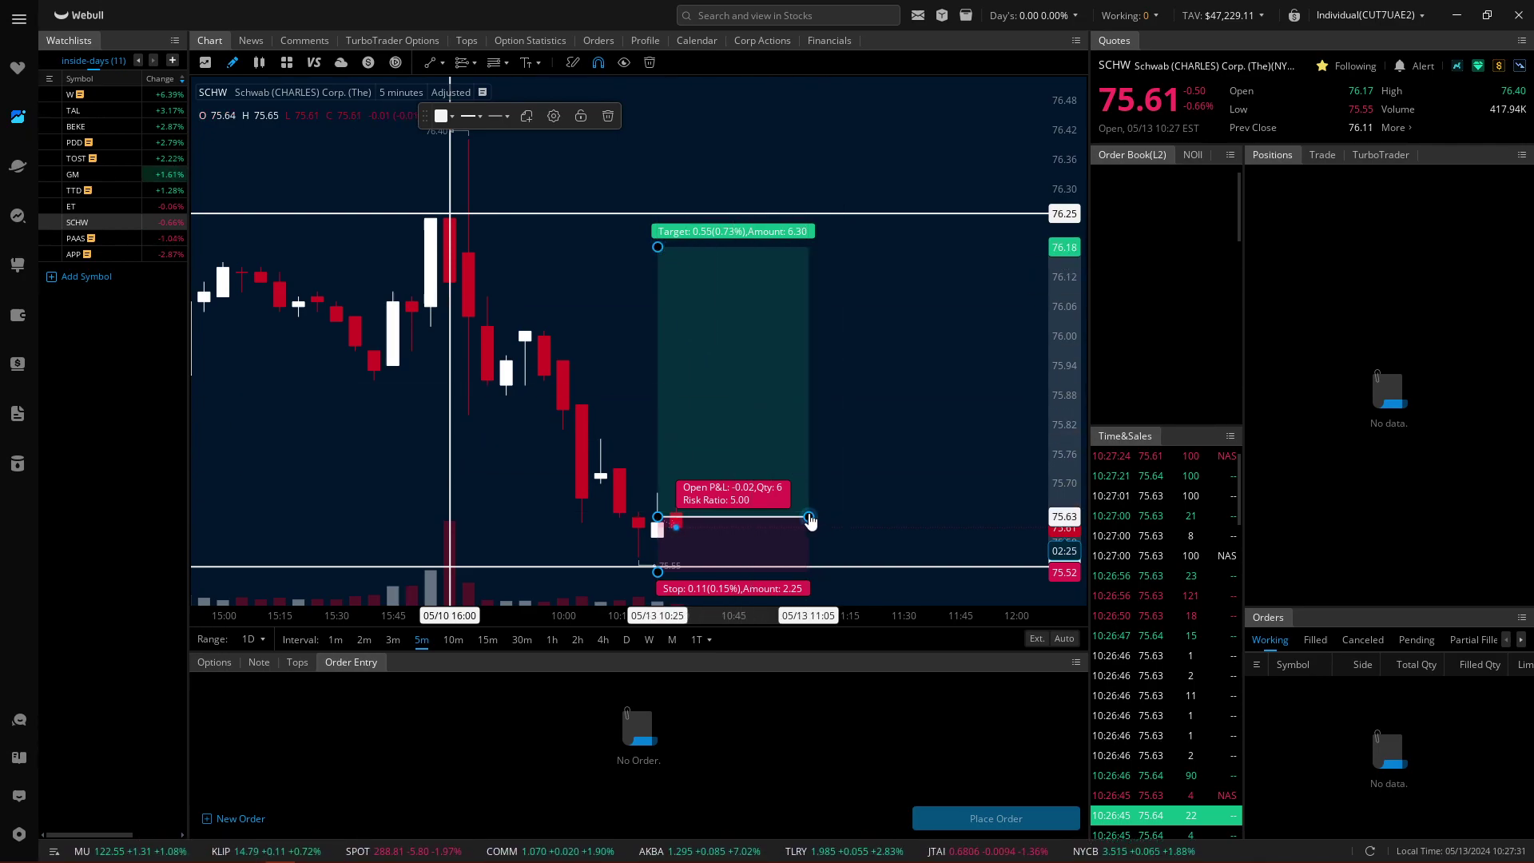
left_click_drag(810, 521, 1031, 525)
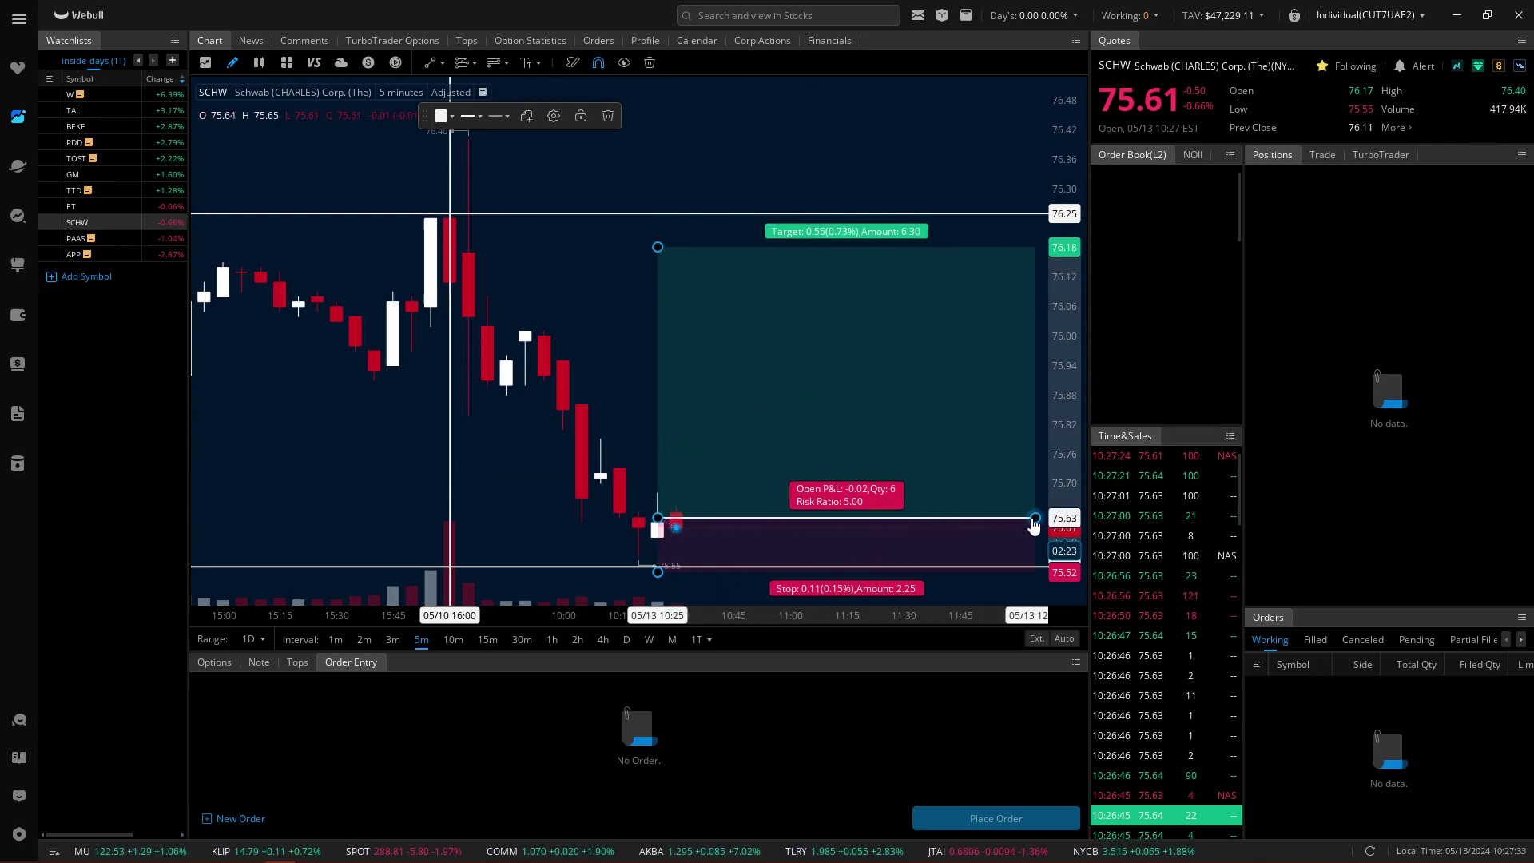
left_click(607, 401)
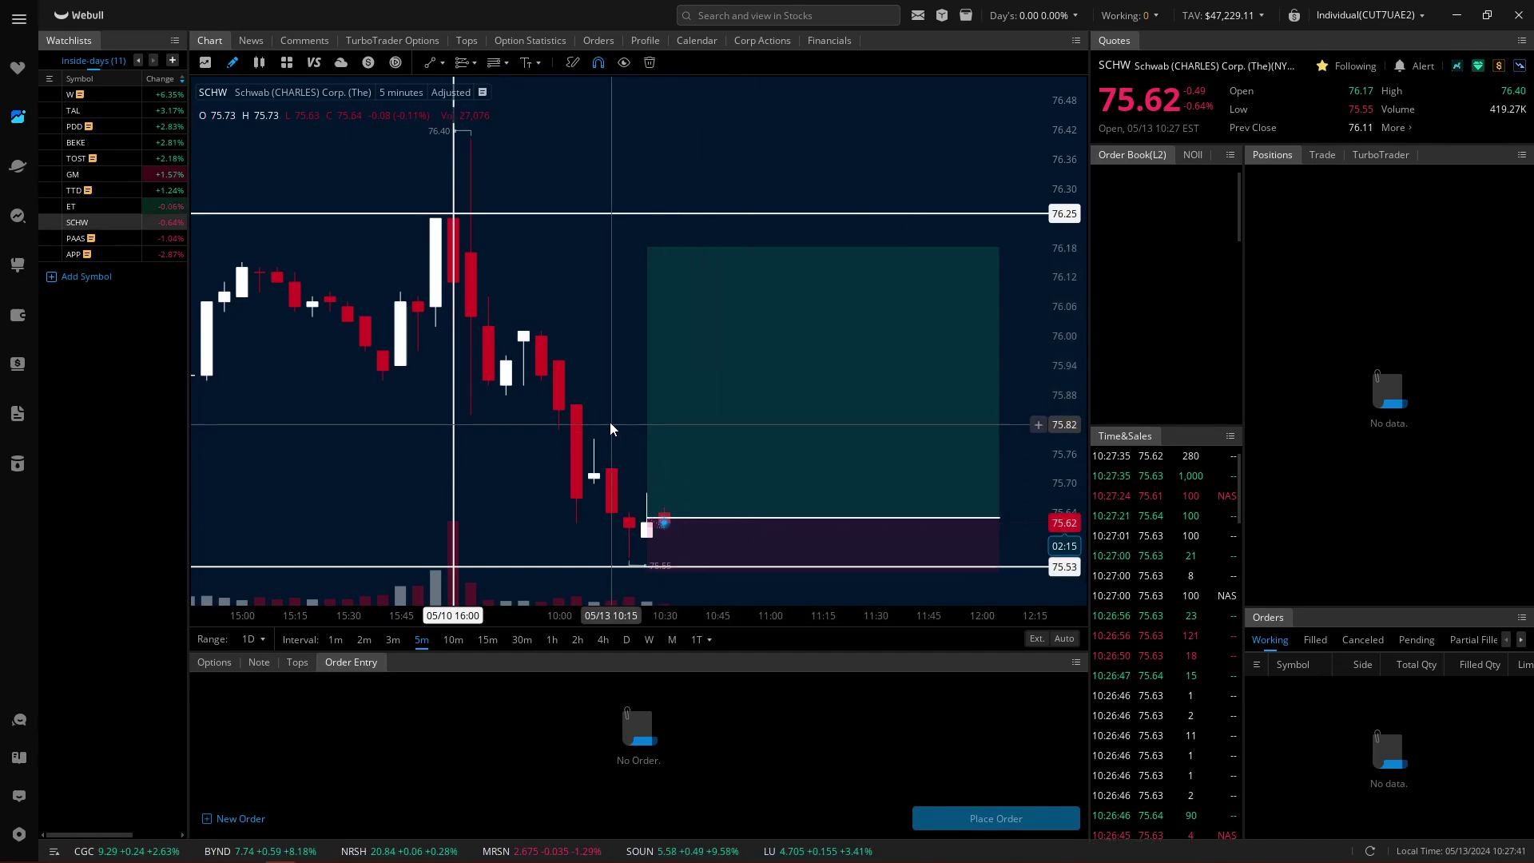
scroll(594, 395, "up", 1)
left_click(829, 521)
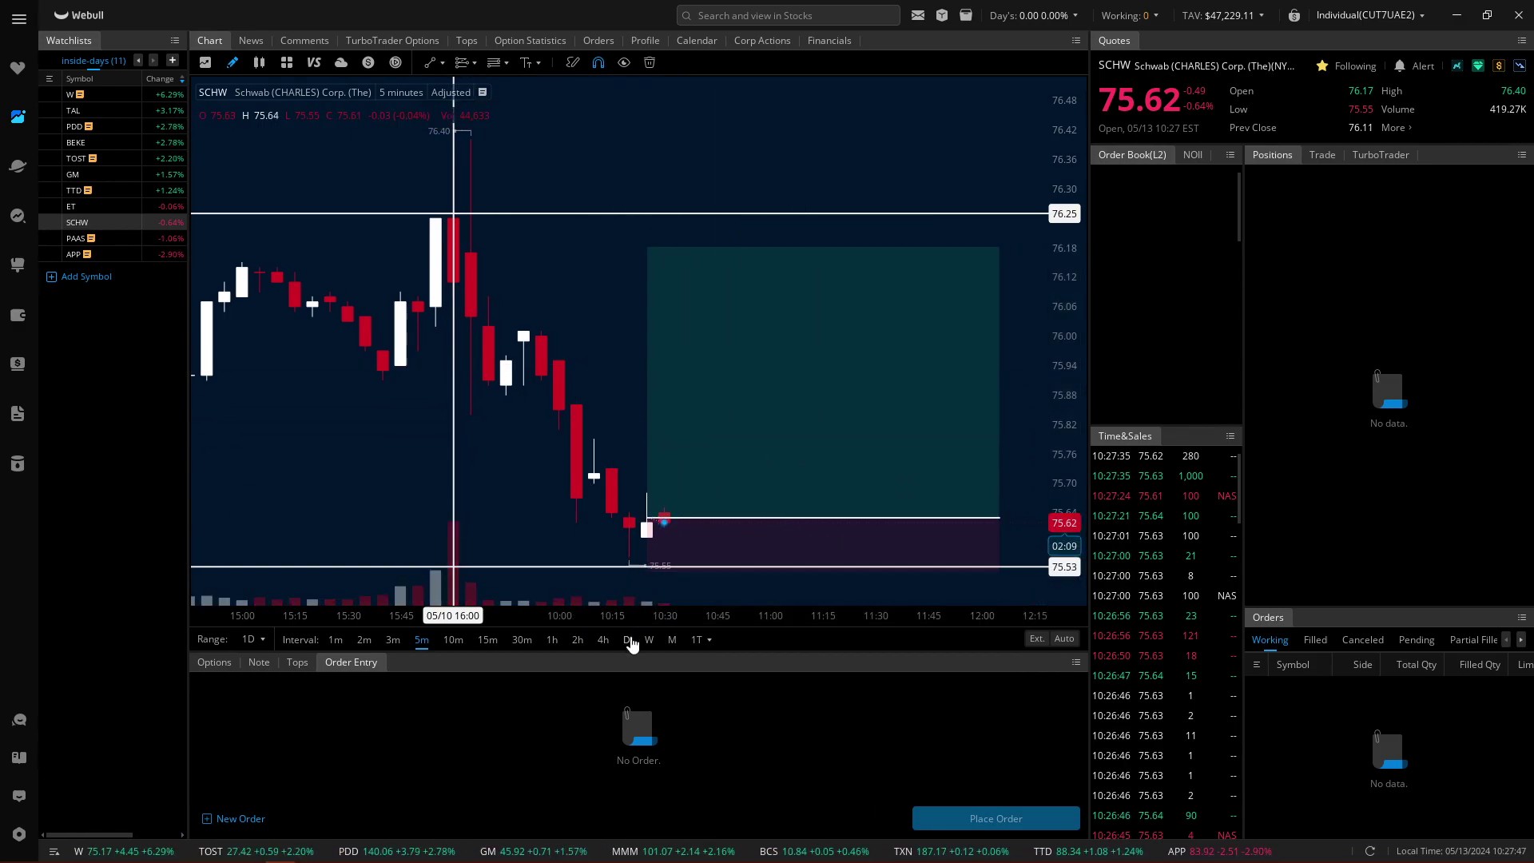
key("d")
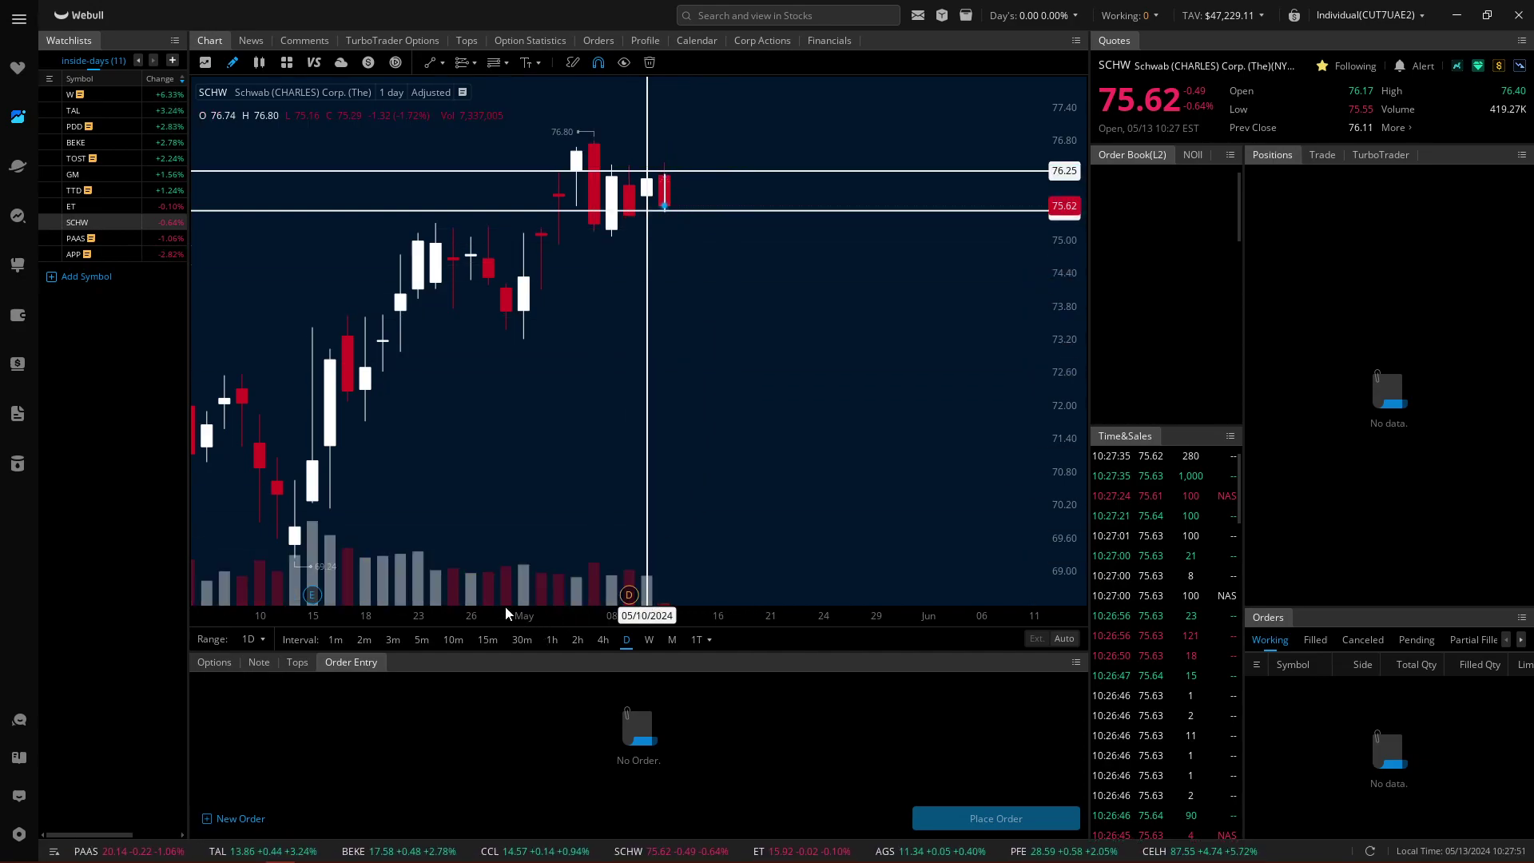
left_click(421, 640)
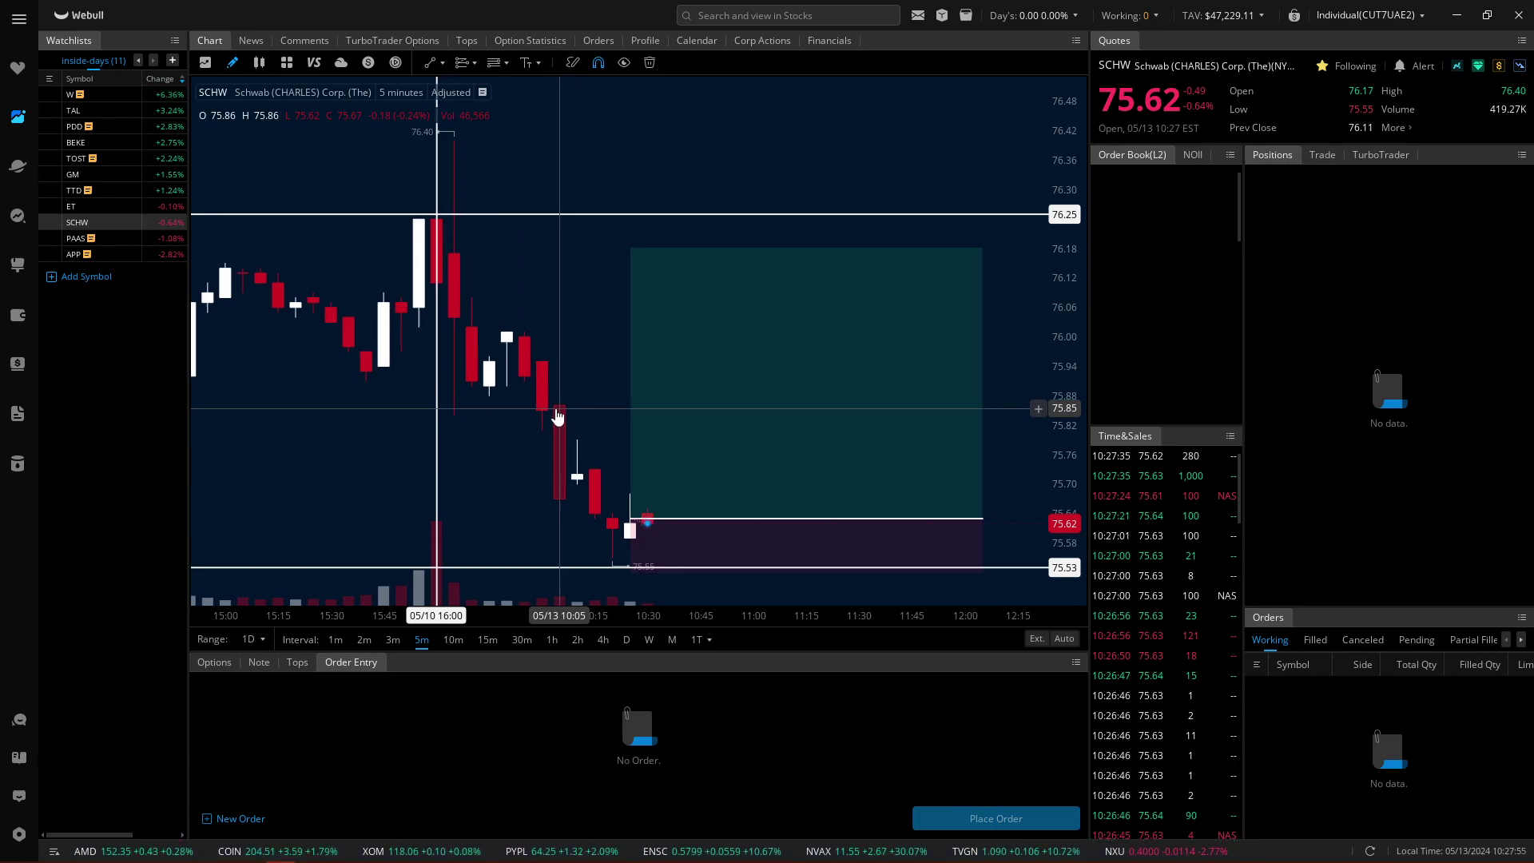
scroll(557, 416, "down", 1)
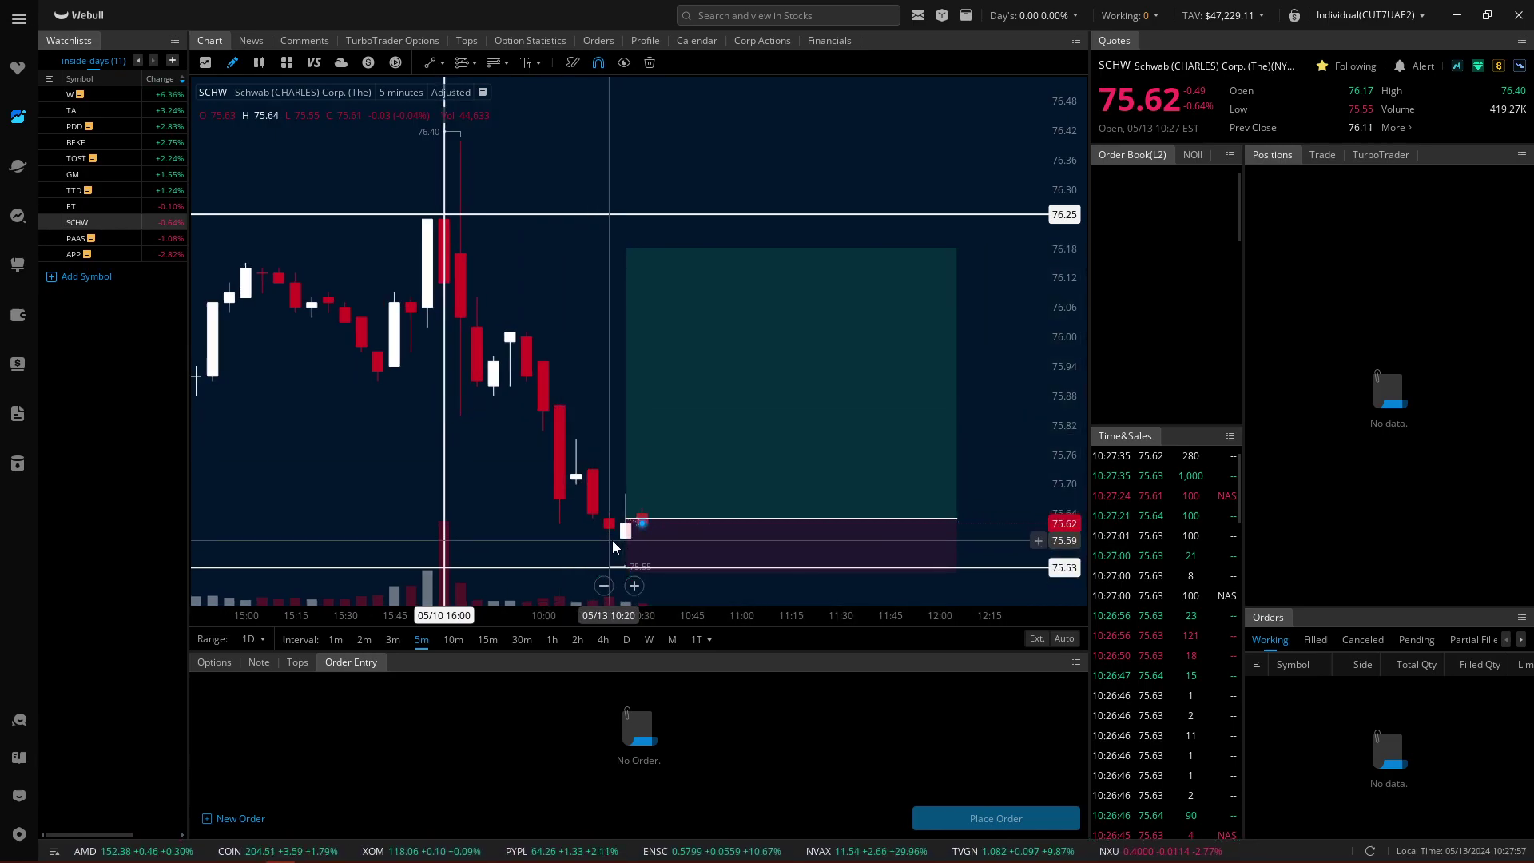
left_click(729, 358)
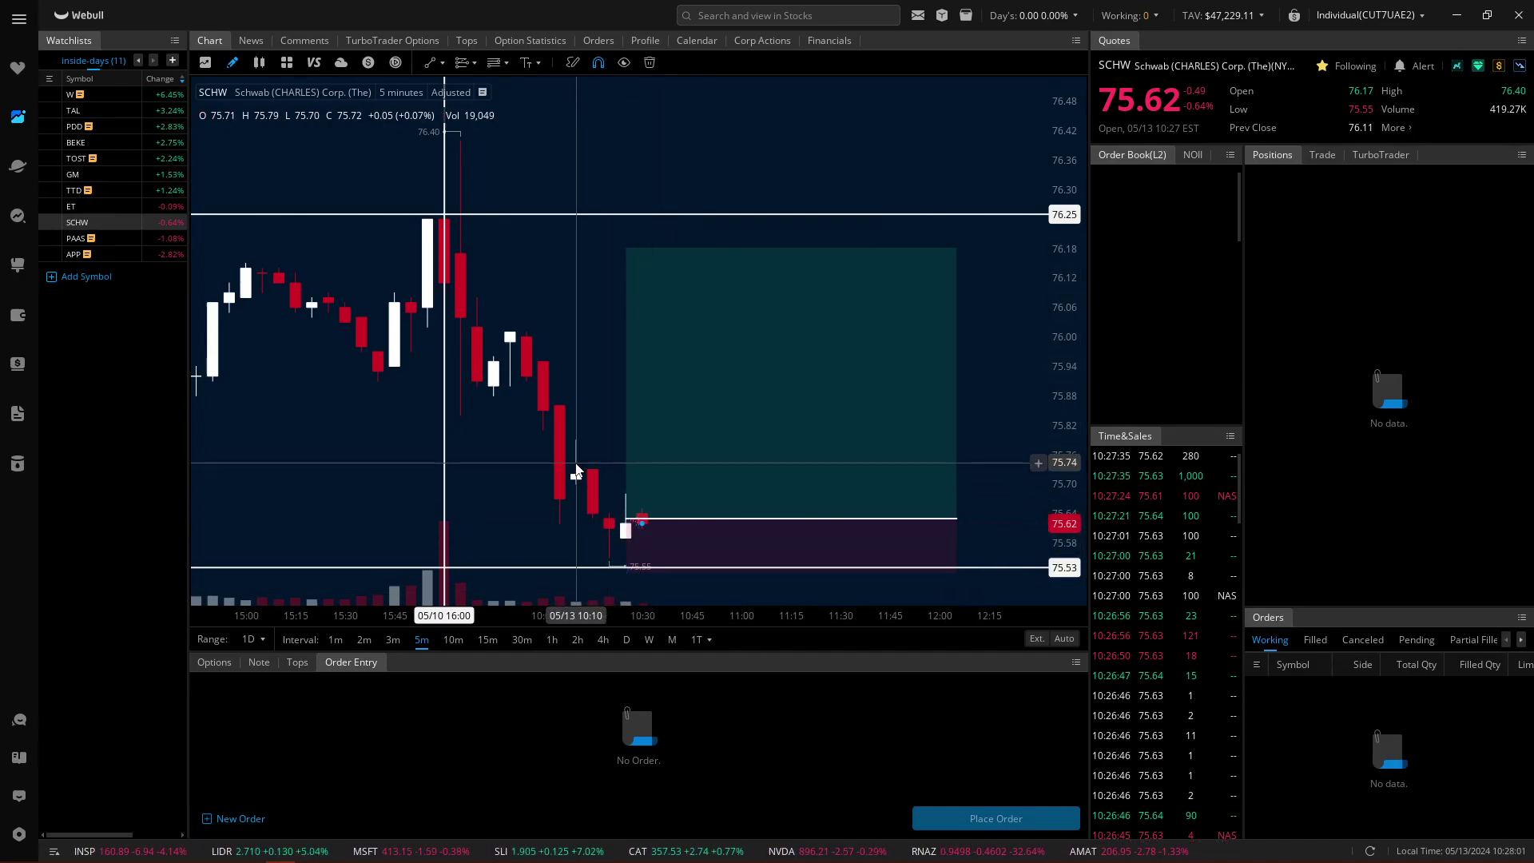
left_click_drag(567, 458, 674, 381)
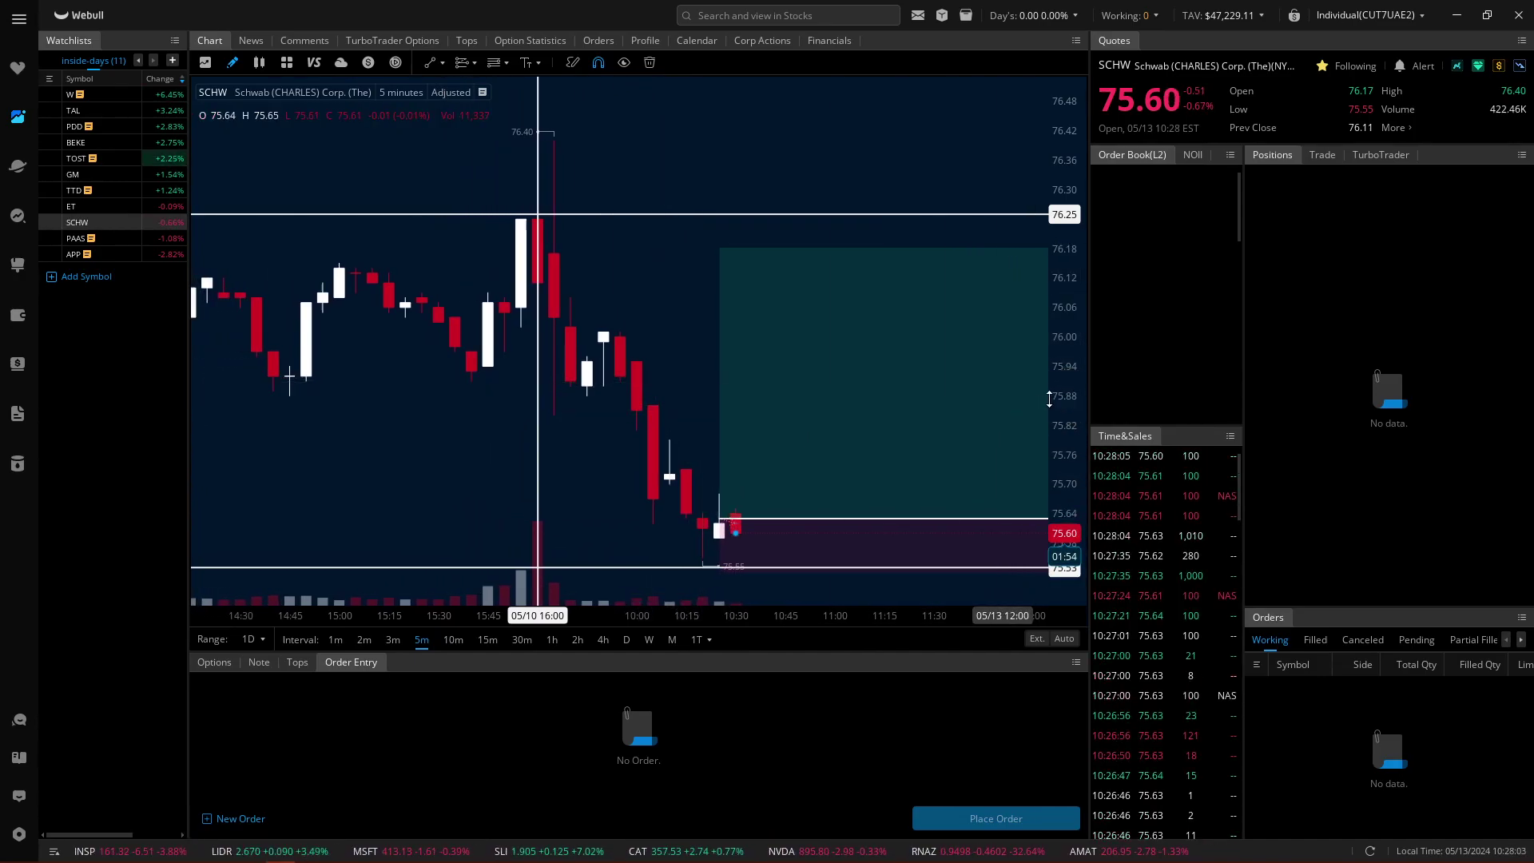
left_click_drag(665, 446, 539, 415)
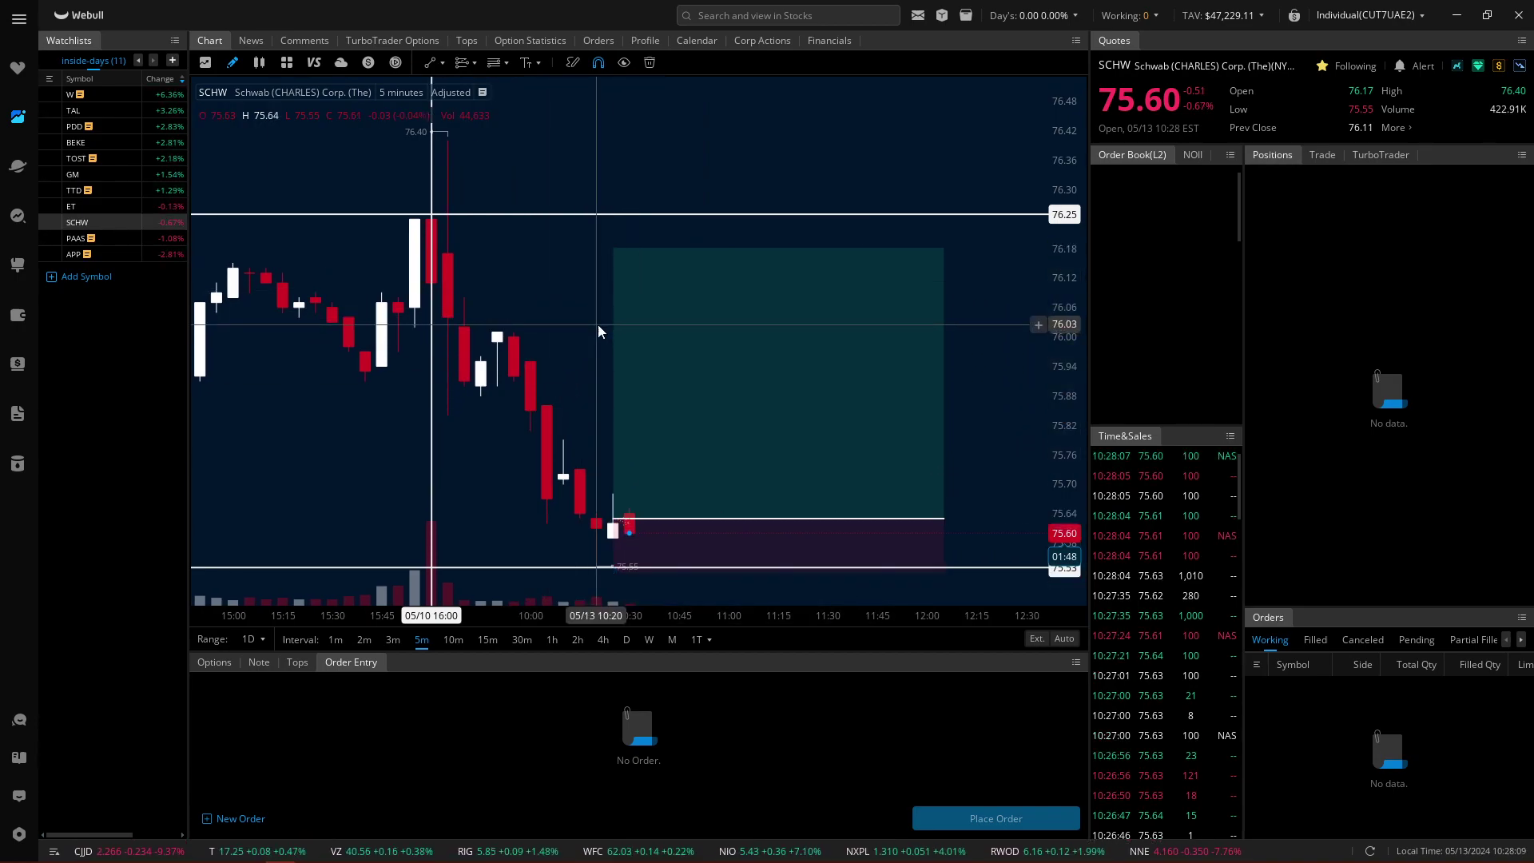
left_click_drag(593, 334, 586, 339)
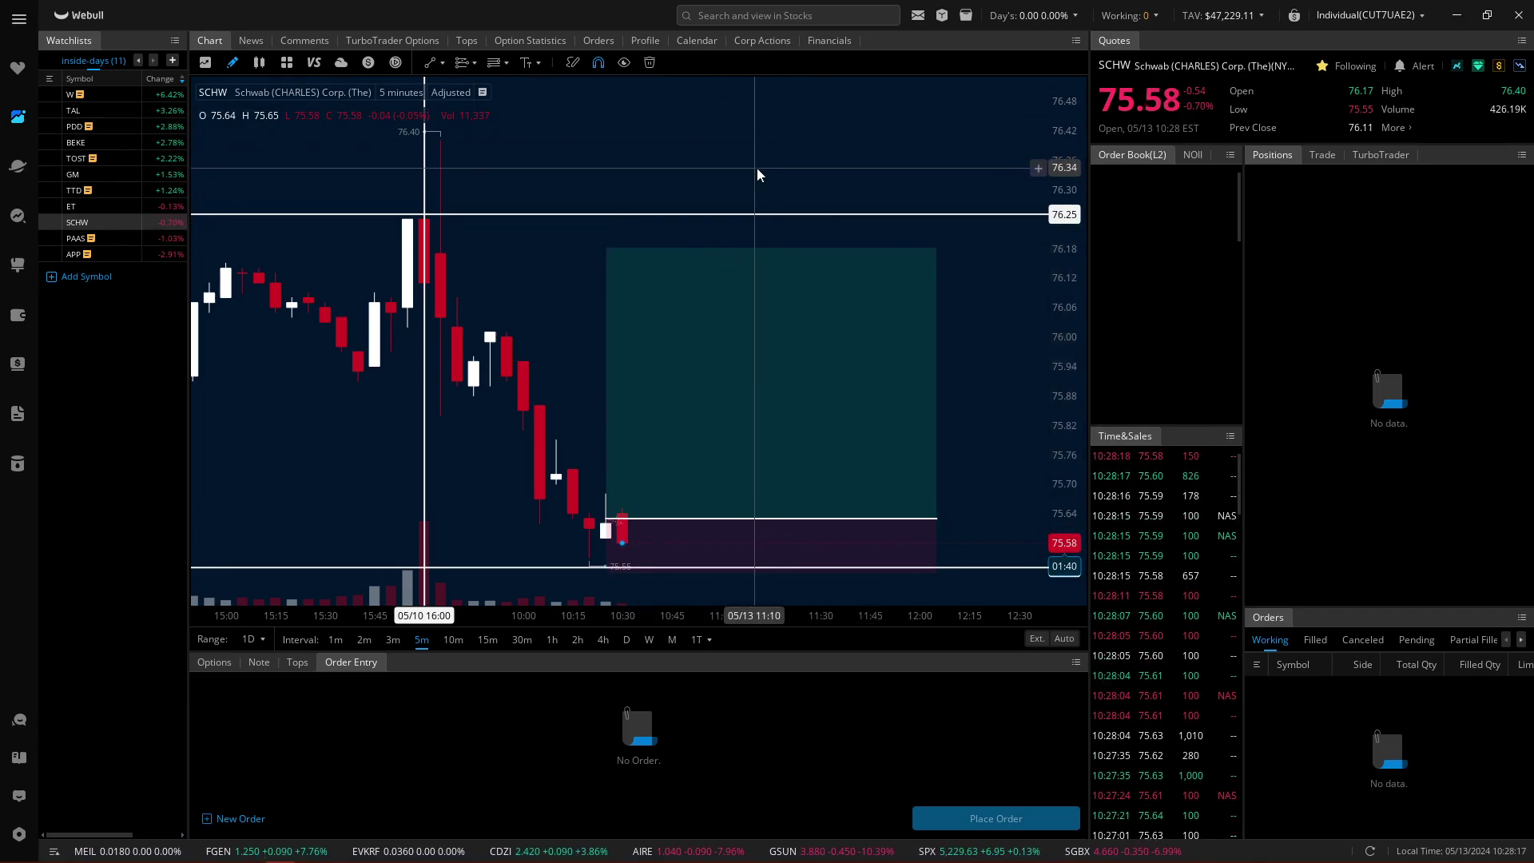
Step: Load Carnival (CCL) through the symbol search and fit the price scale to its candles
type("ccl")
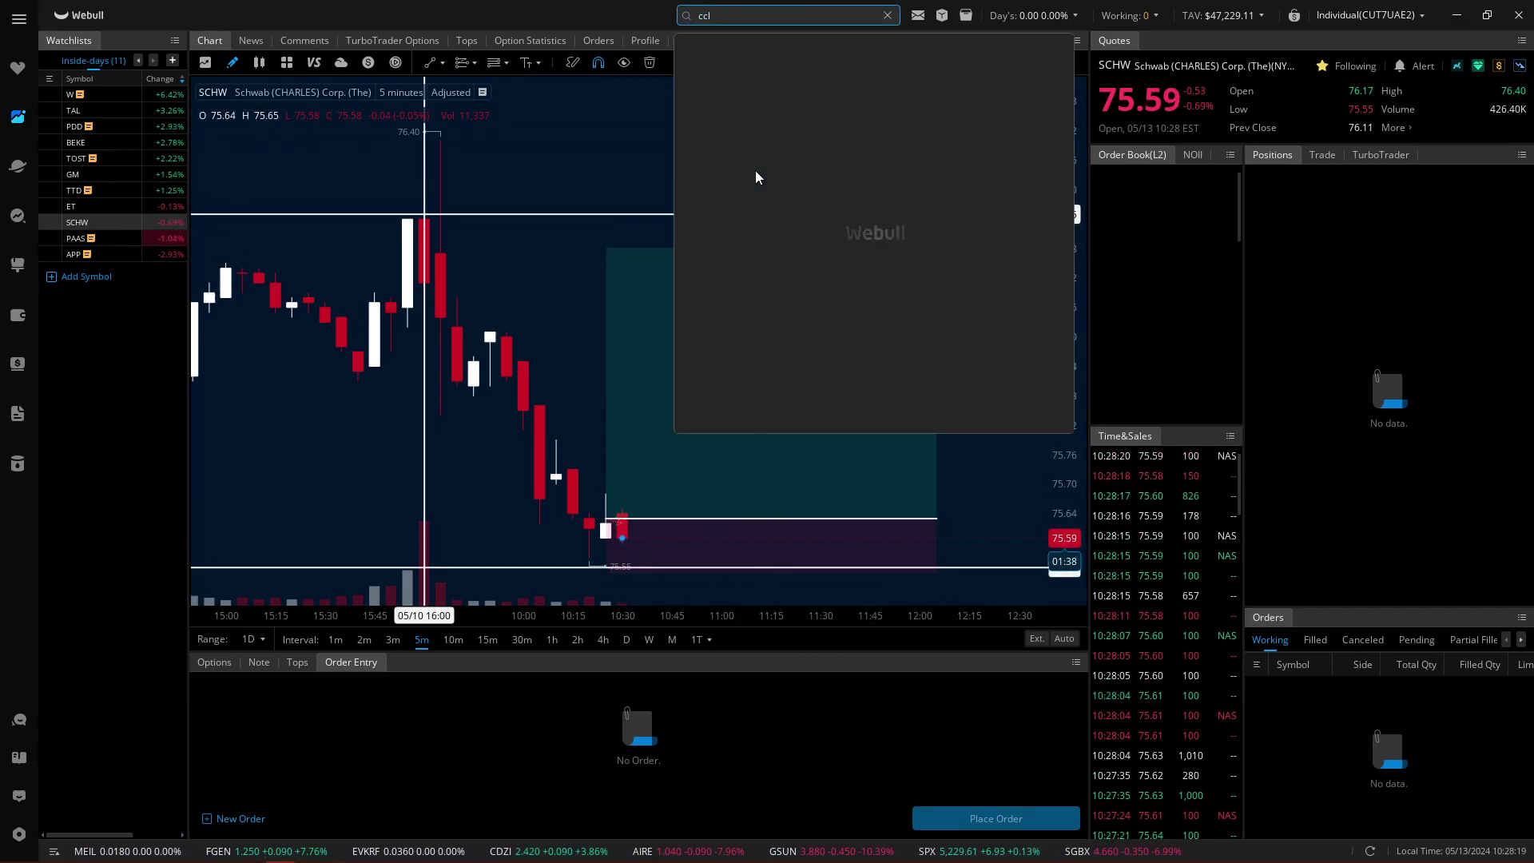
key("Return")
scroll(693, 218, "down", 10)
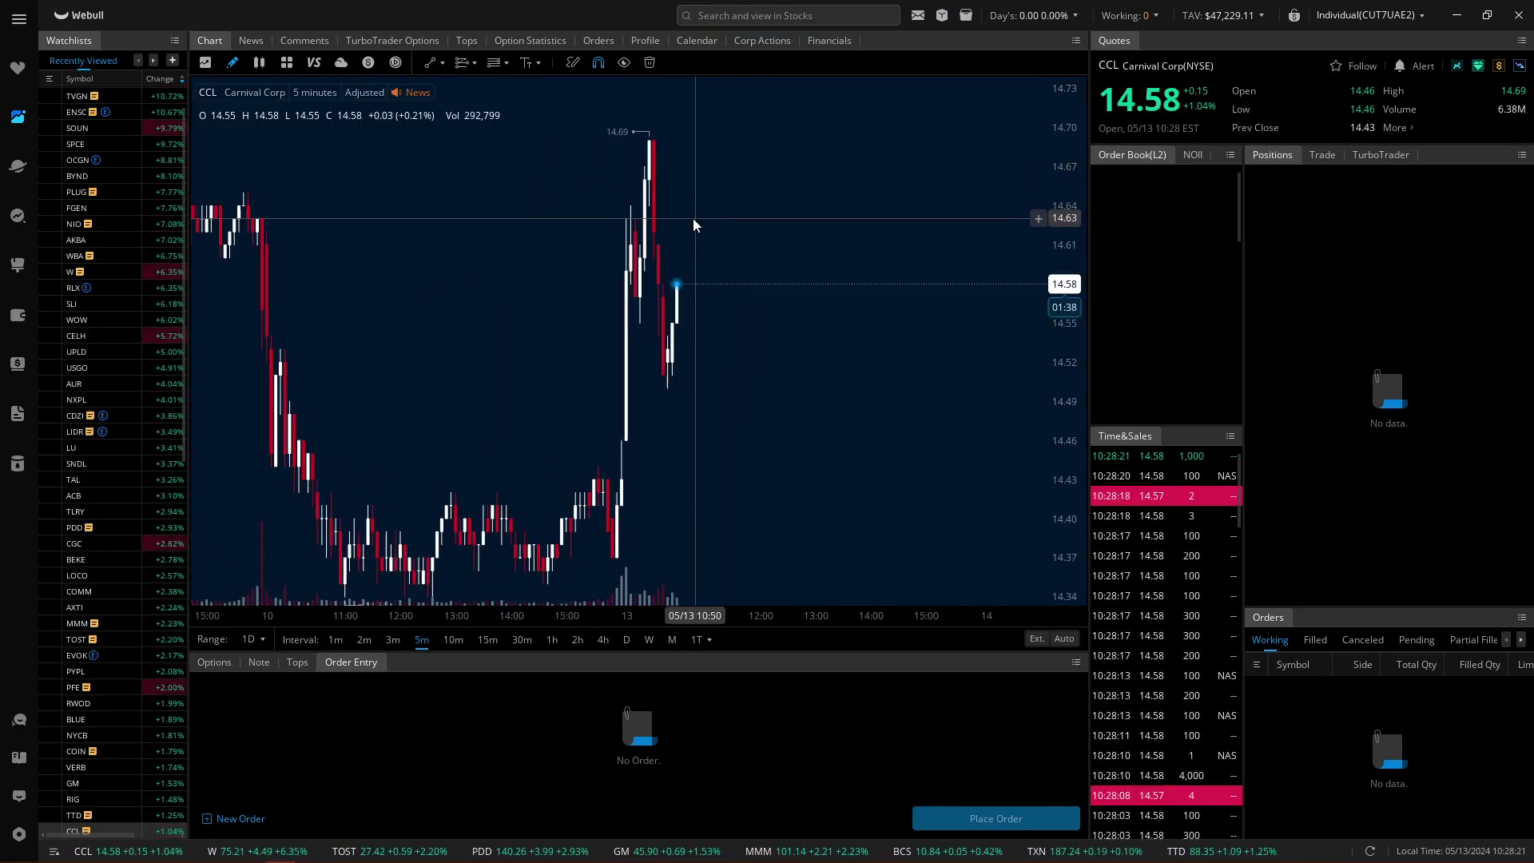
double_click(938, 338)
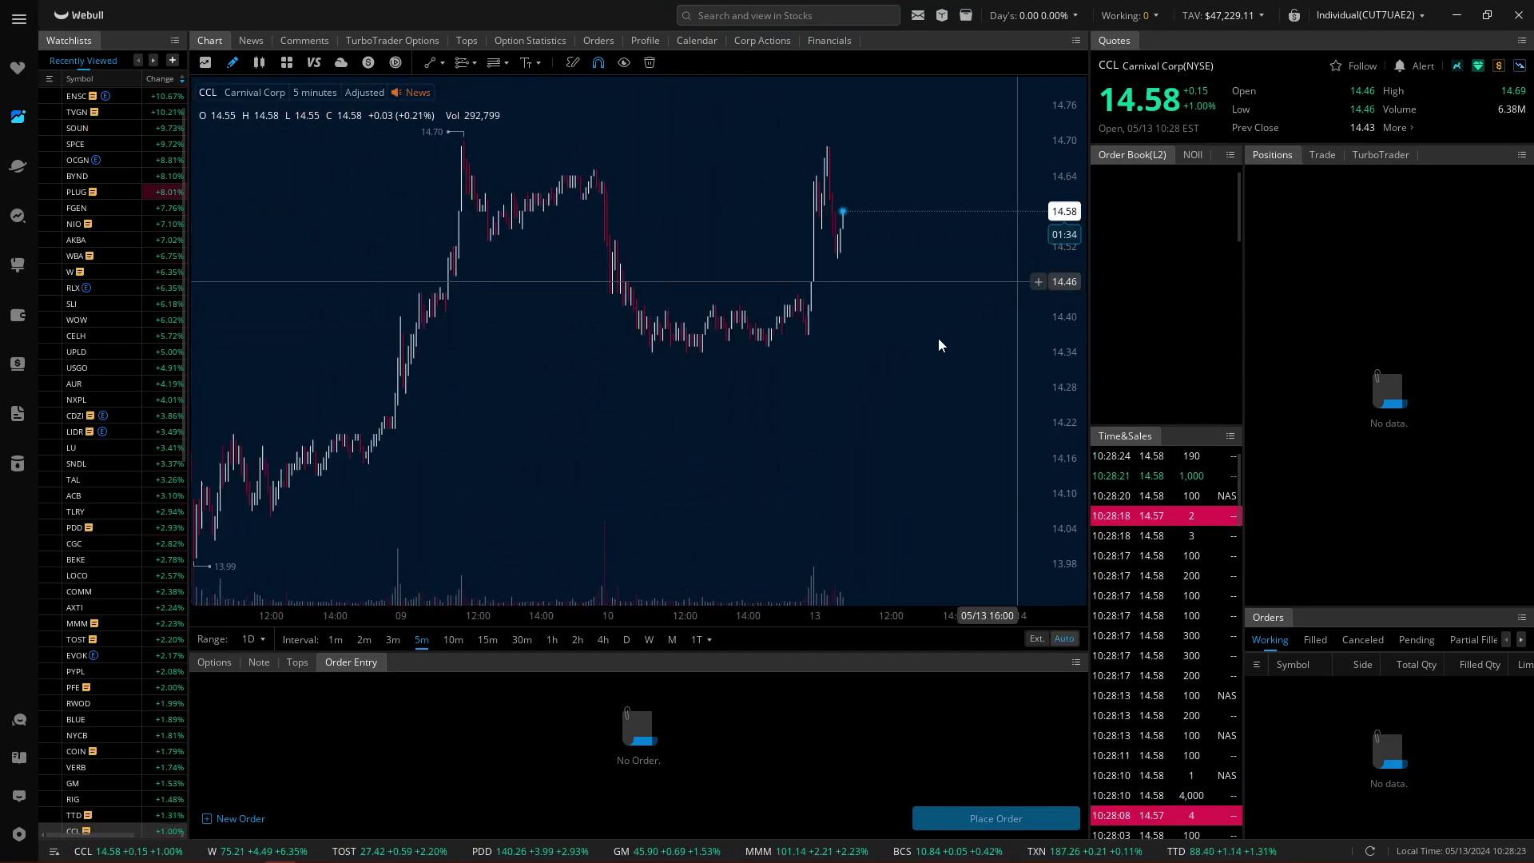
Step: Check CCL on 4-hour candles, then return to 5-minute and frame the latest bars
left_click(602, 645)
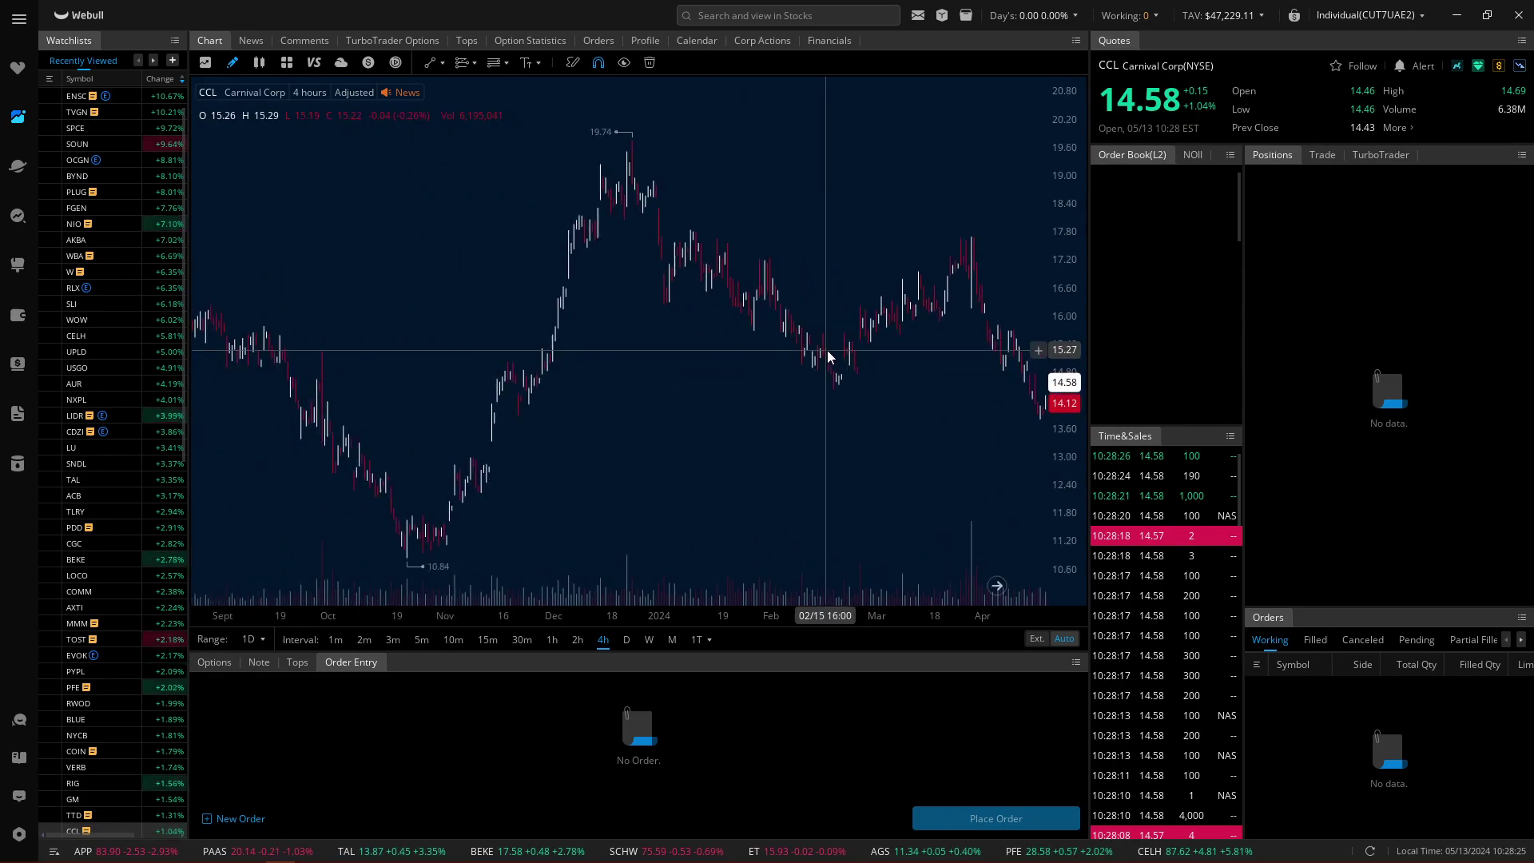
scroll(819, 350, "up", 10)
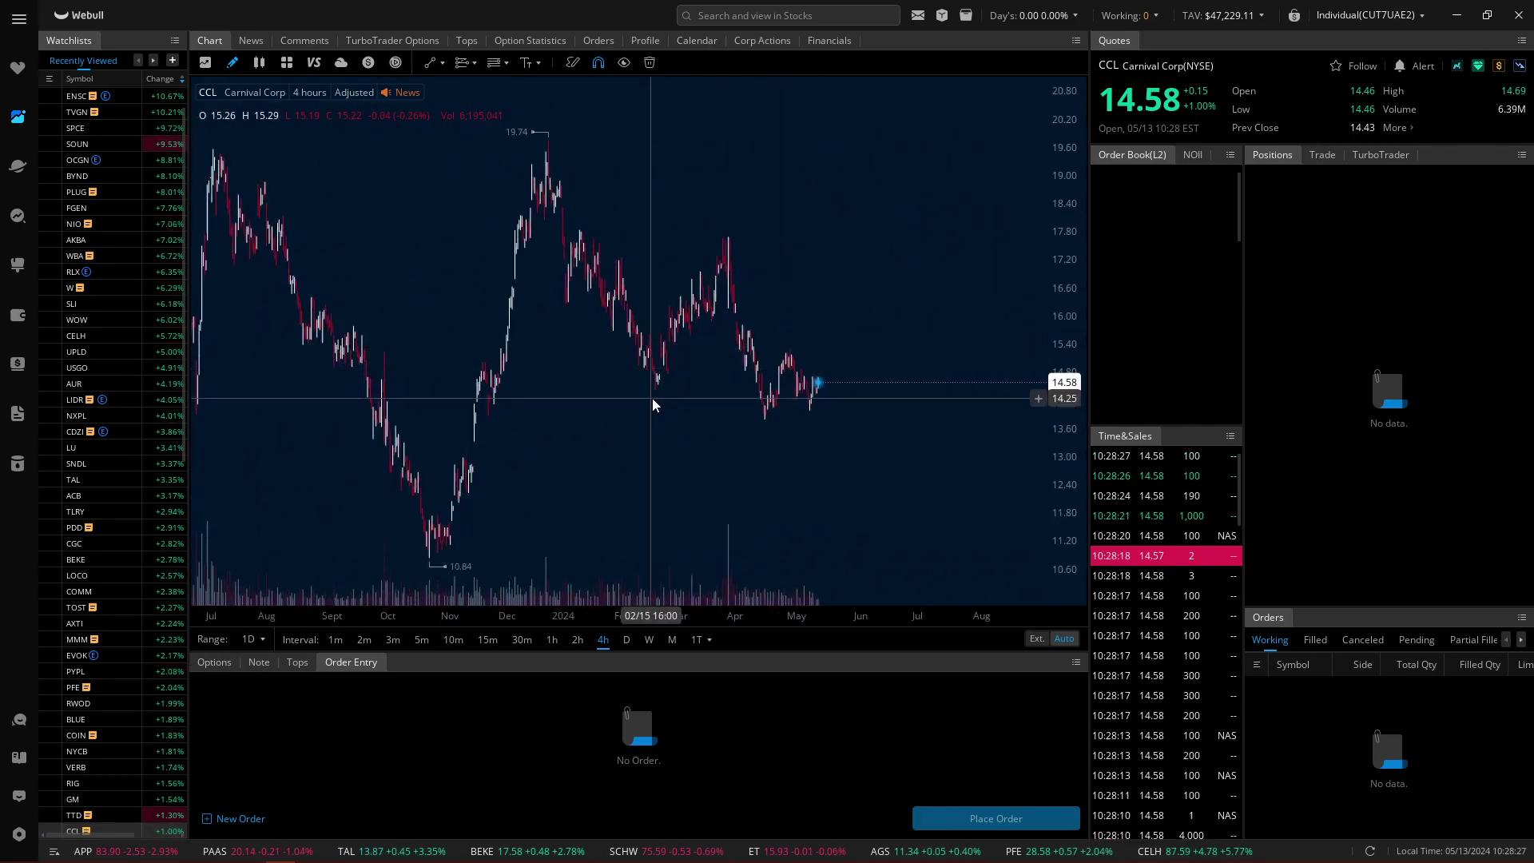
scroll(930, 362, "up", 10)
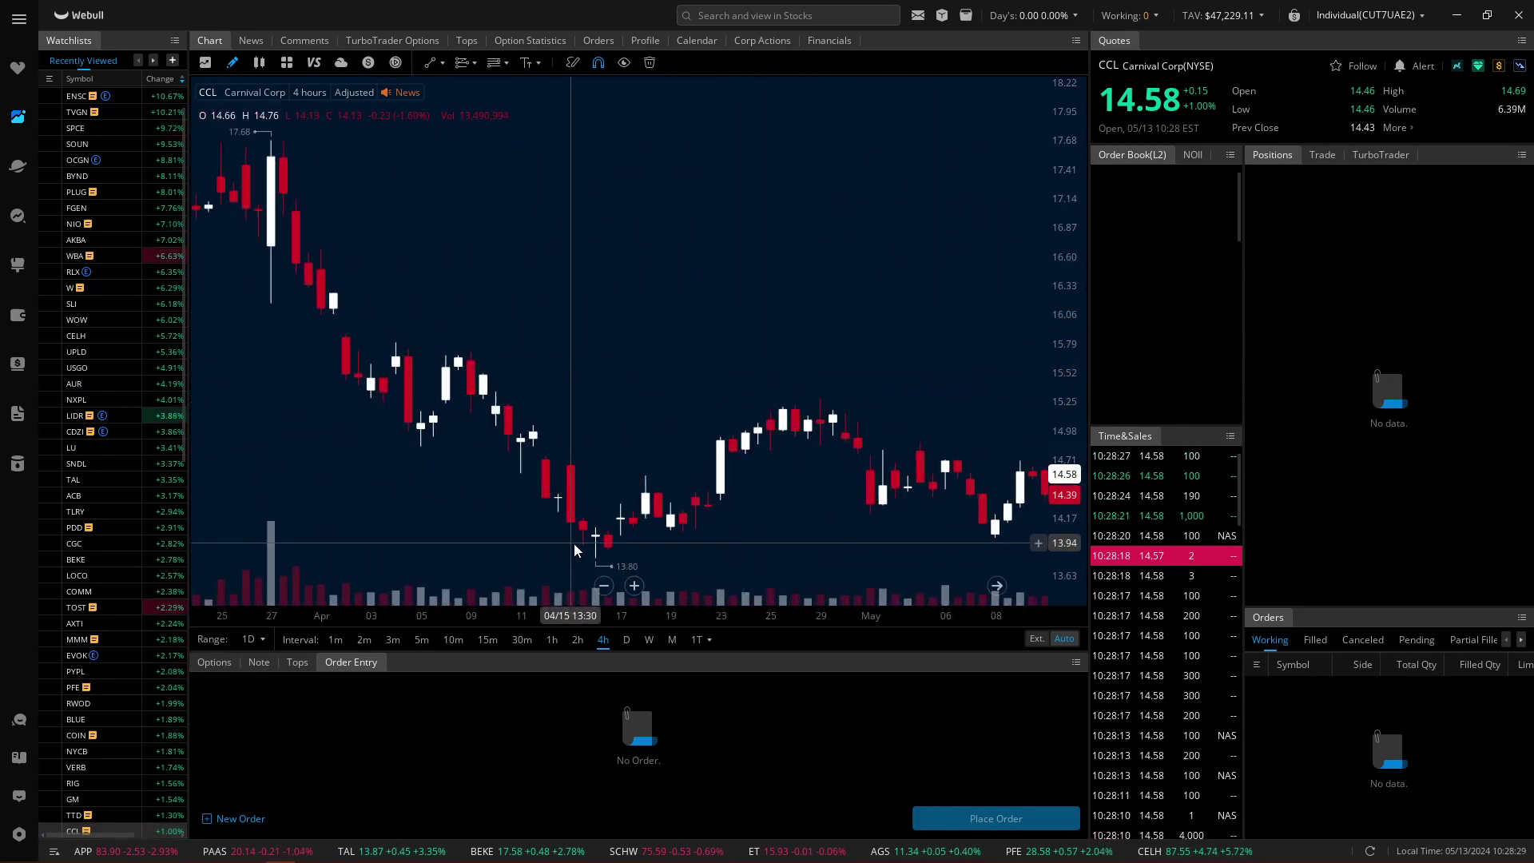
left_click(421, 640)
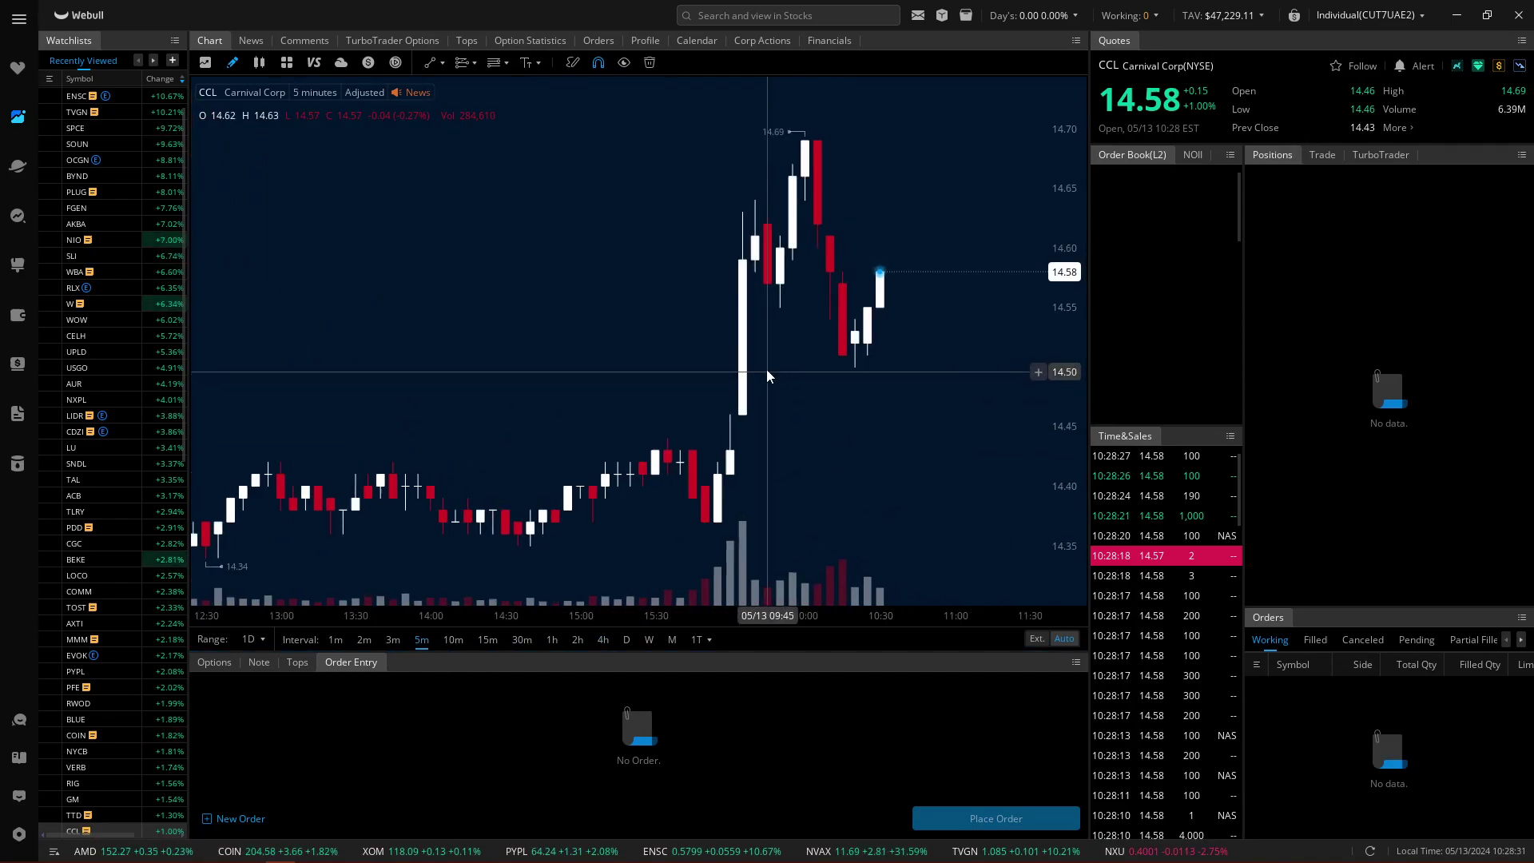
scroll(765, 369, "down", 3)
scroll(773, 366, "up", 2)
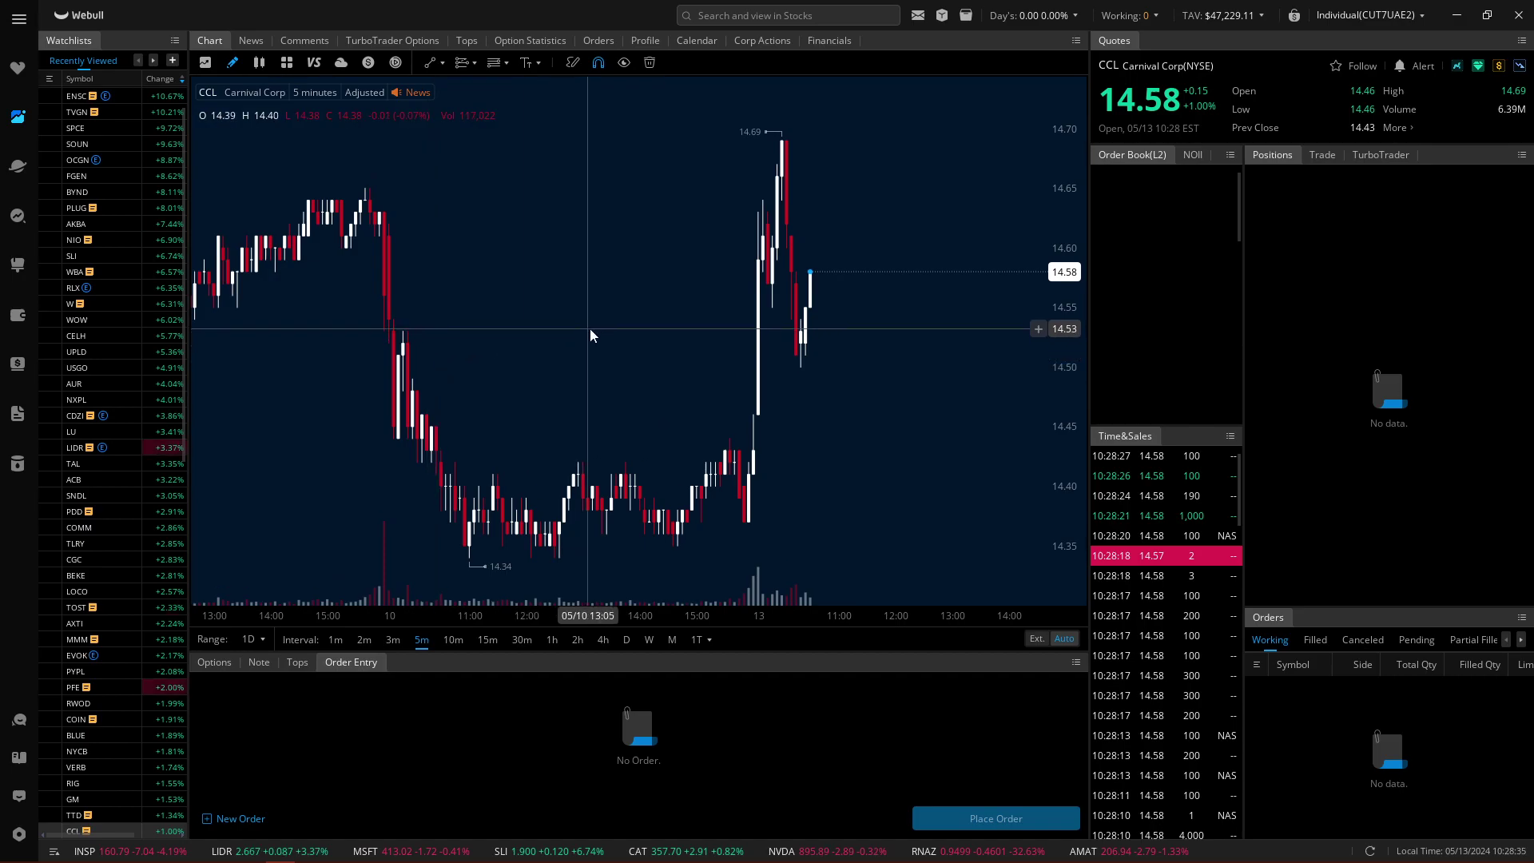
left_click_drag(590, 328, 635, 328)
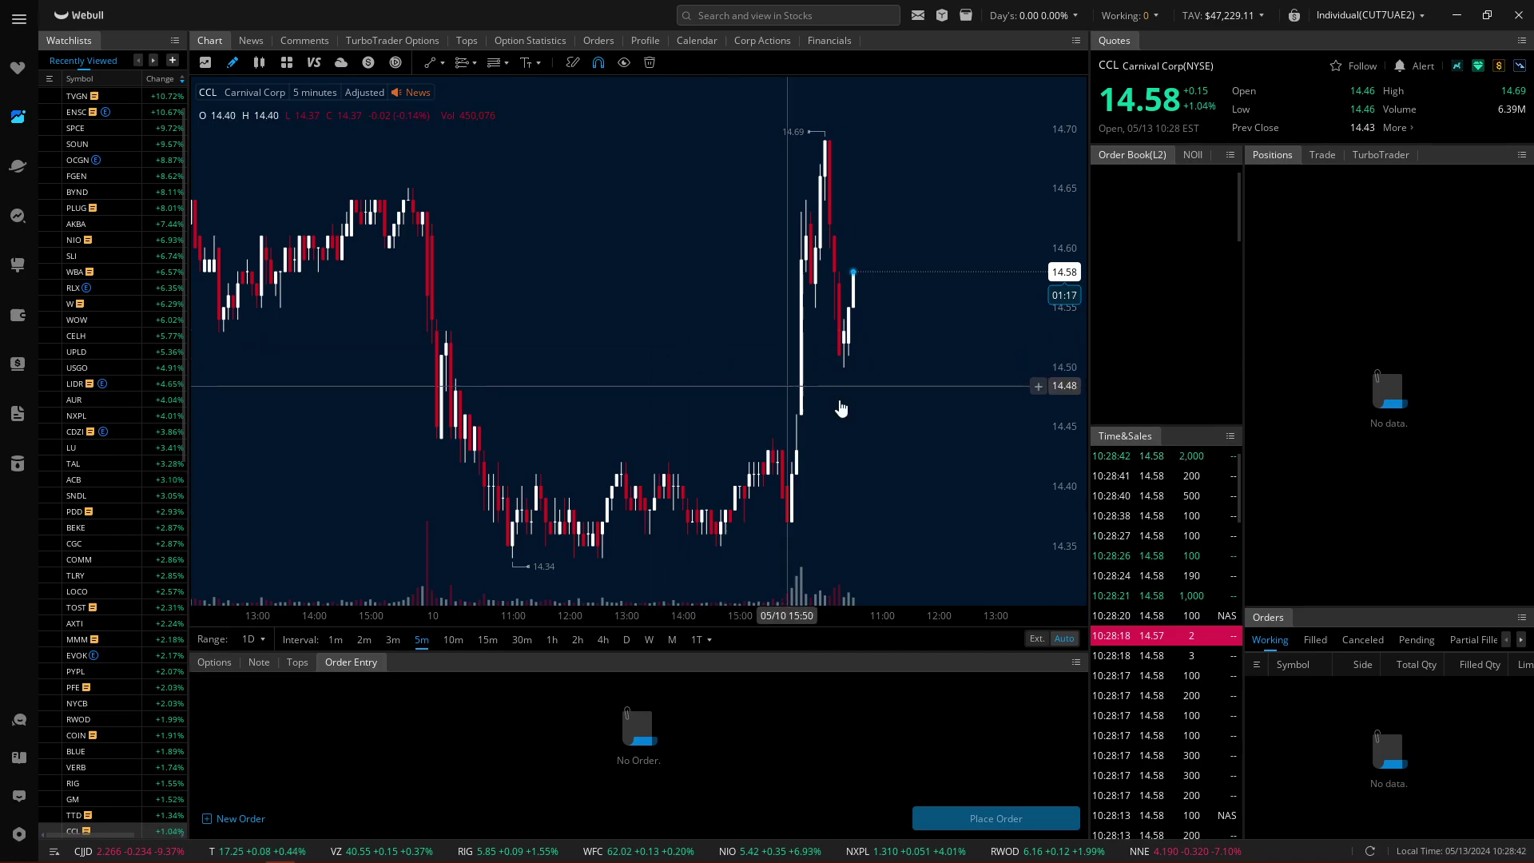
left_click_drag(894, 410, 873, 405)
scroll(873, 405, "up", 2)
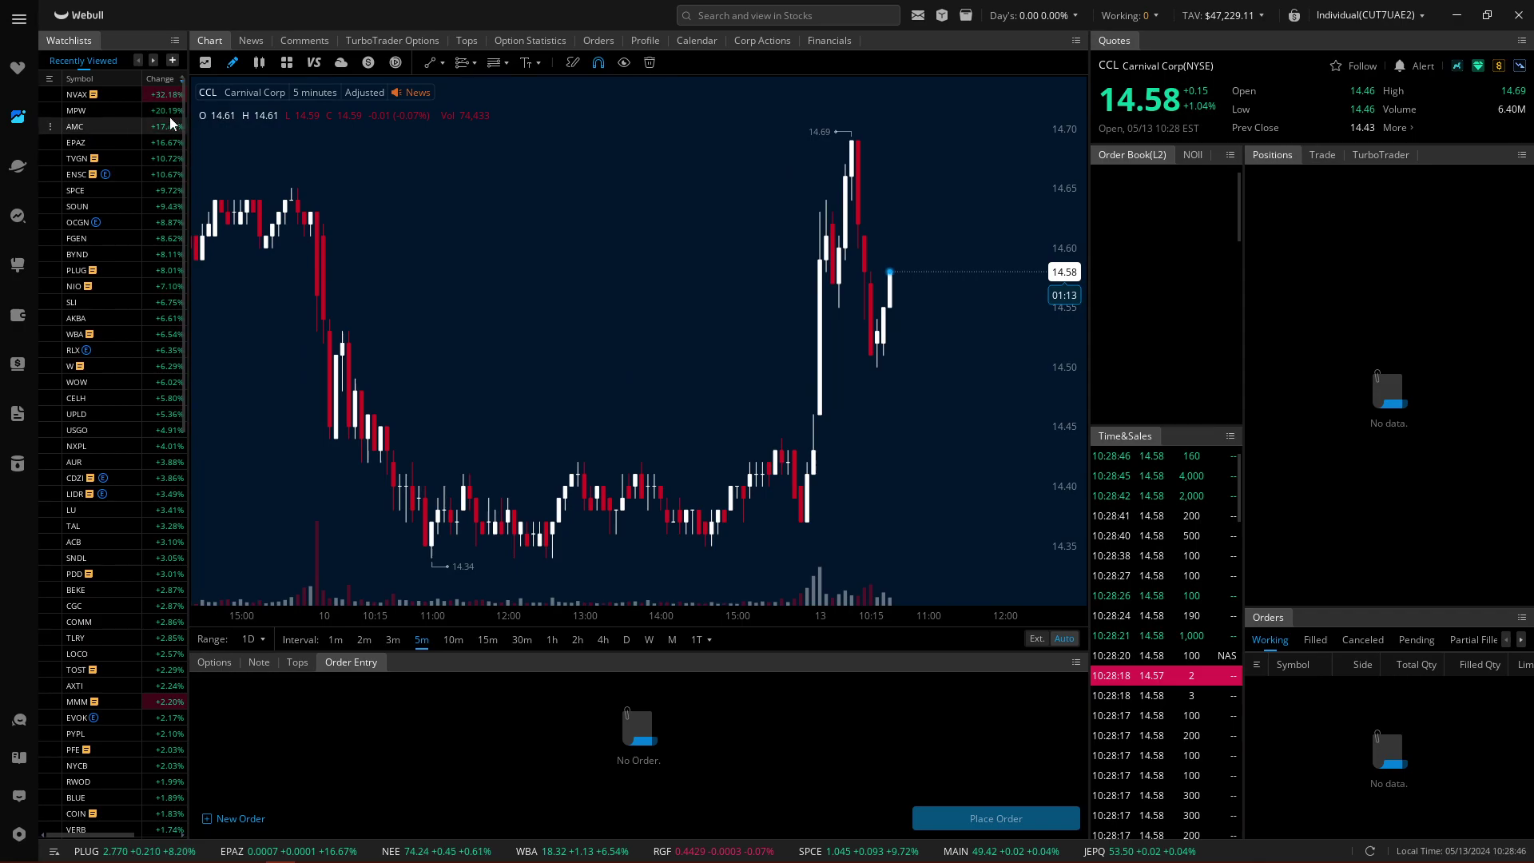
Step: Switch to the inside-days (11) watchlist and view the W and TAL charts
left_click(152, 61)
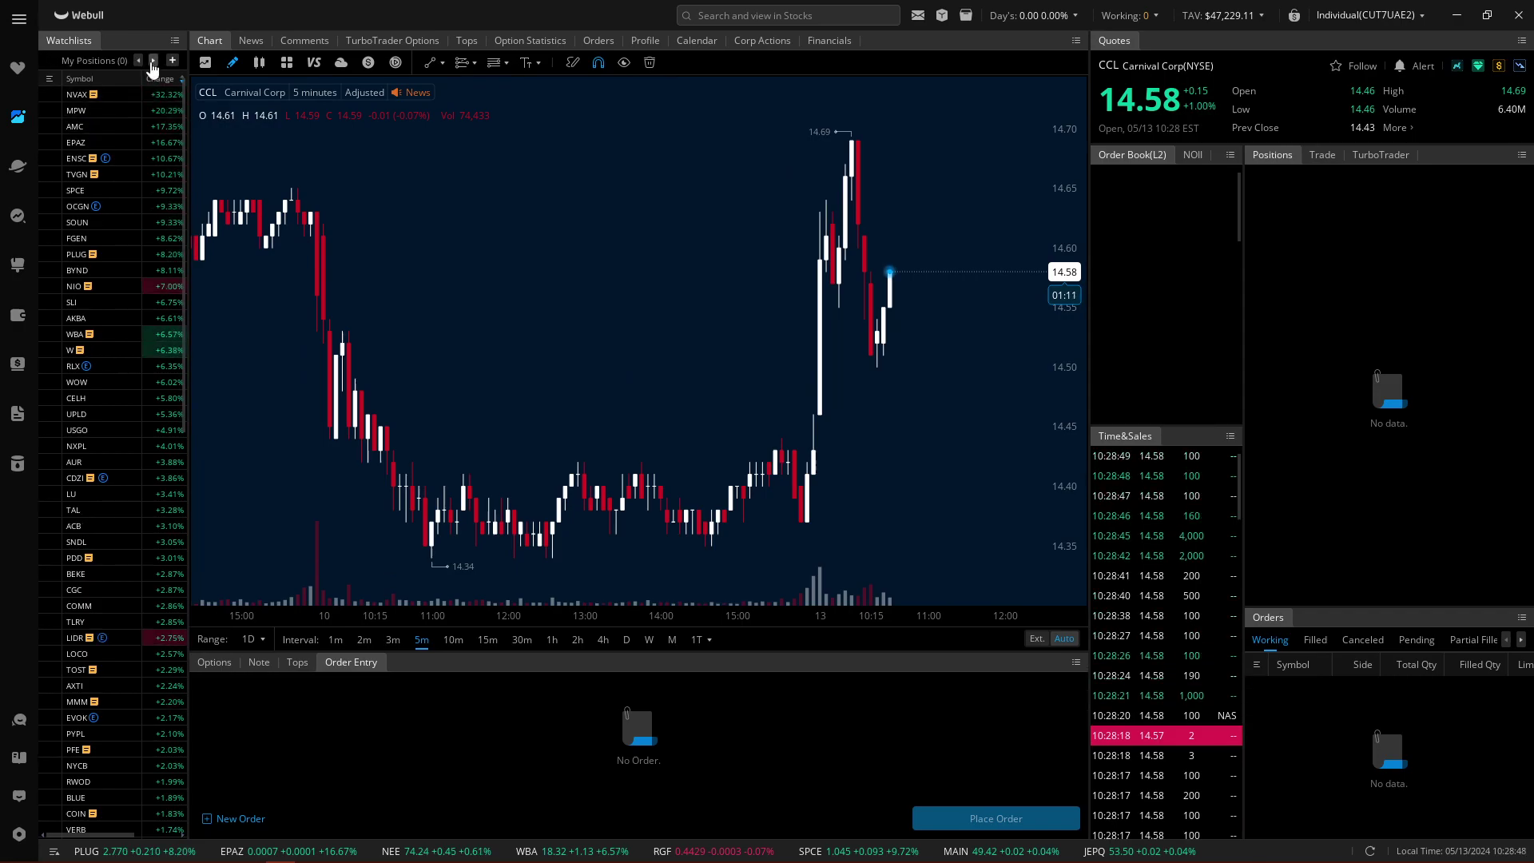
left_click(114, 63)
left_click(169, 99)
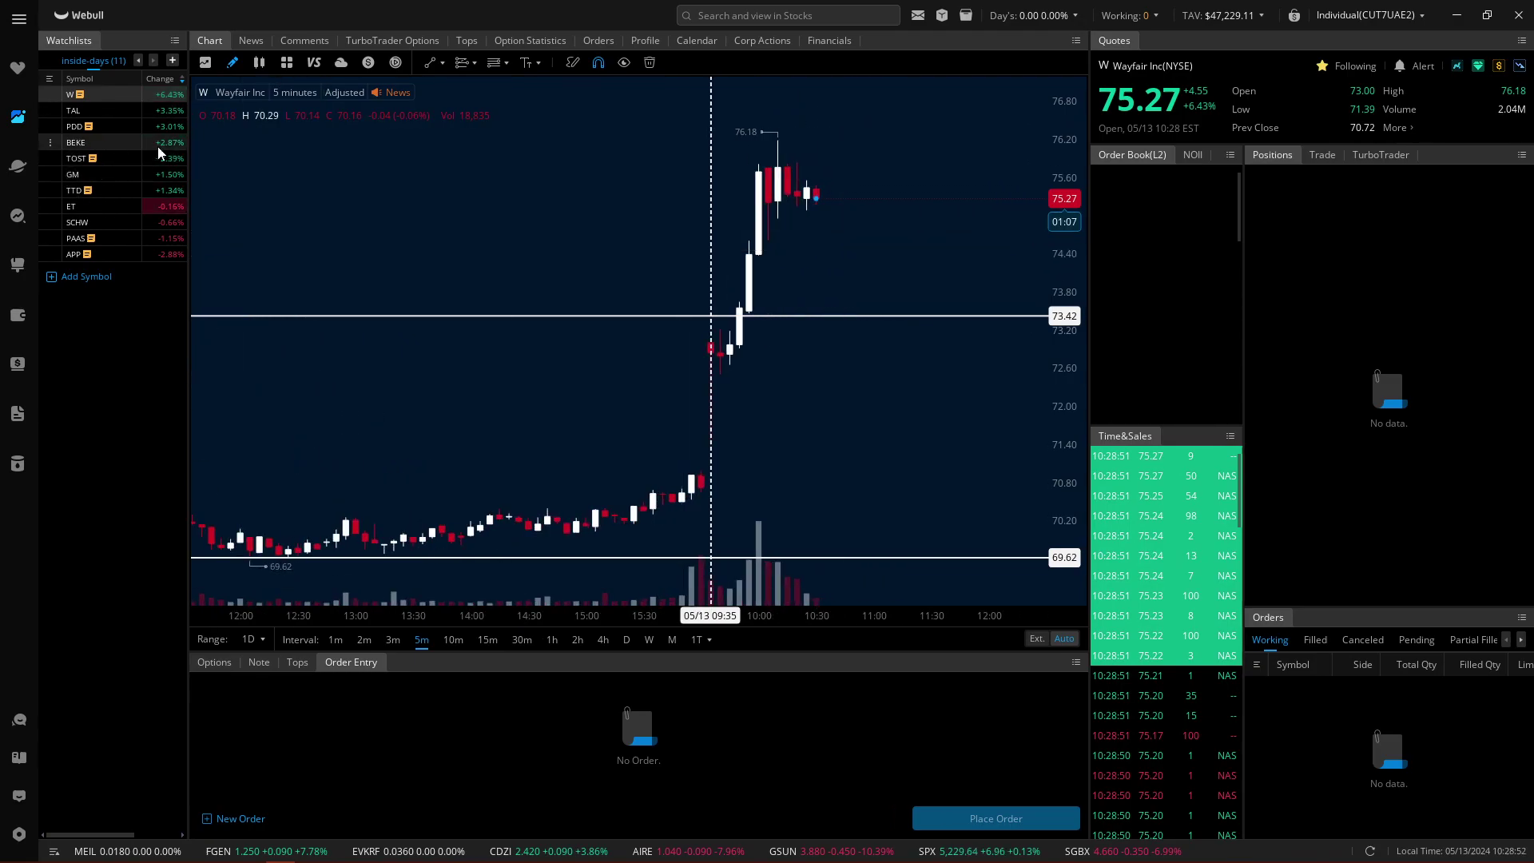
left_click(159, 111)
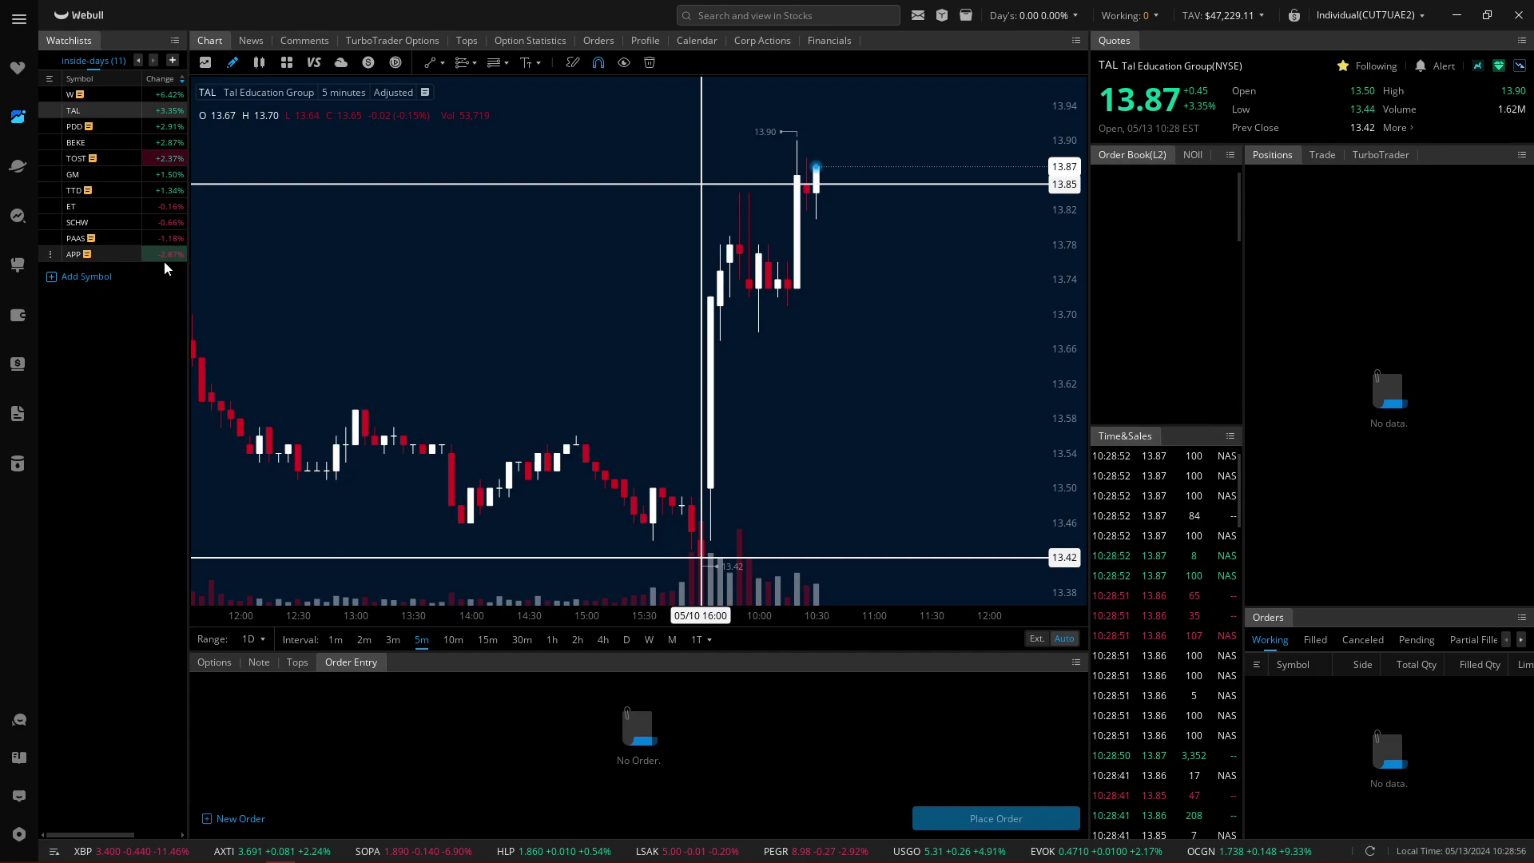
Step: Bring up PDD and pan back to show its earlier candles and the prior day
left_click(168, 129)
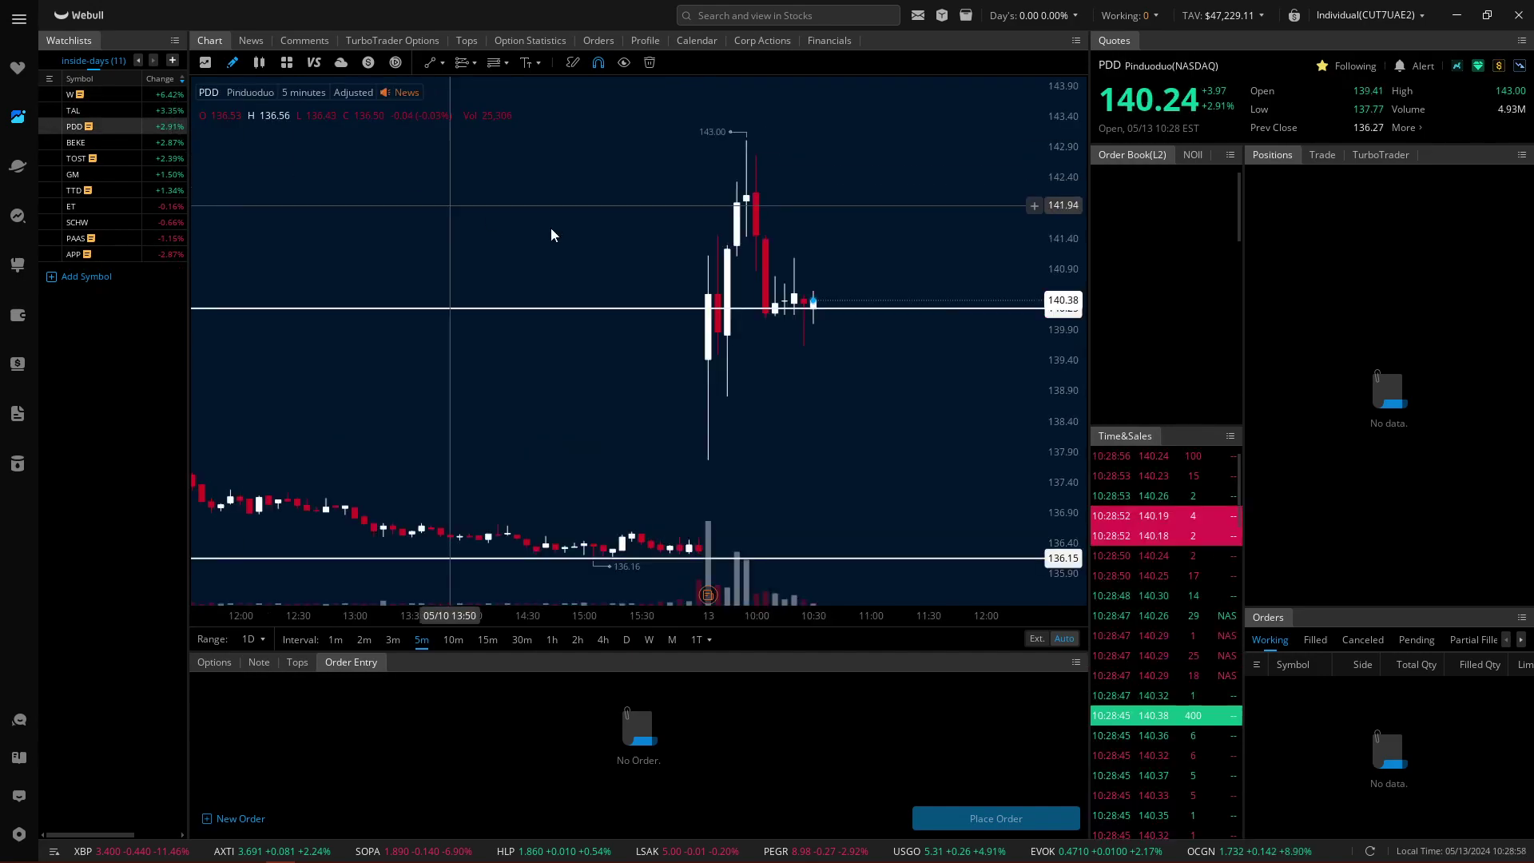
scroll(799, 230, "up", 3)
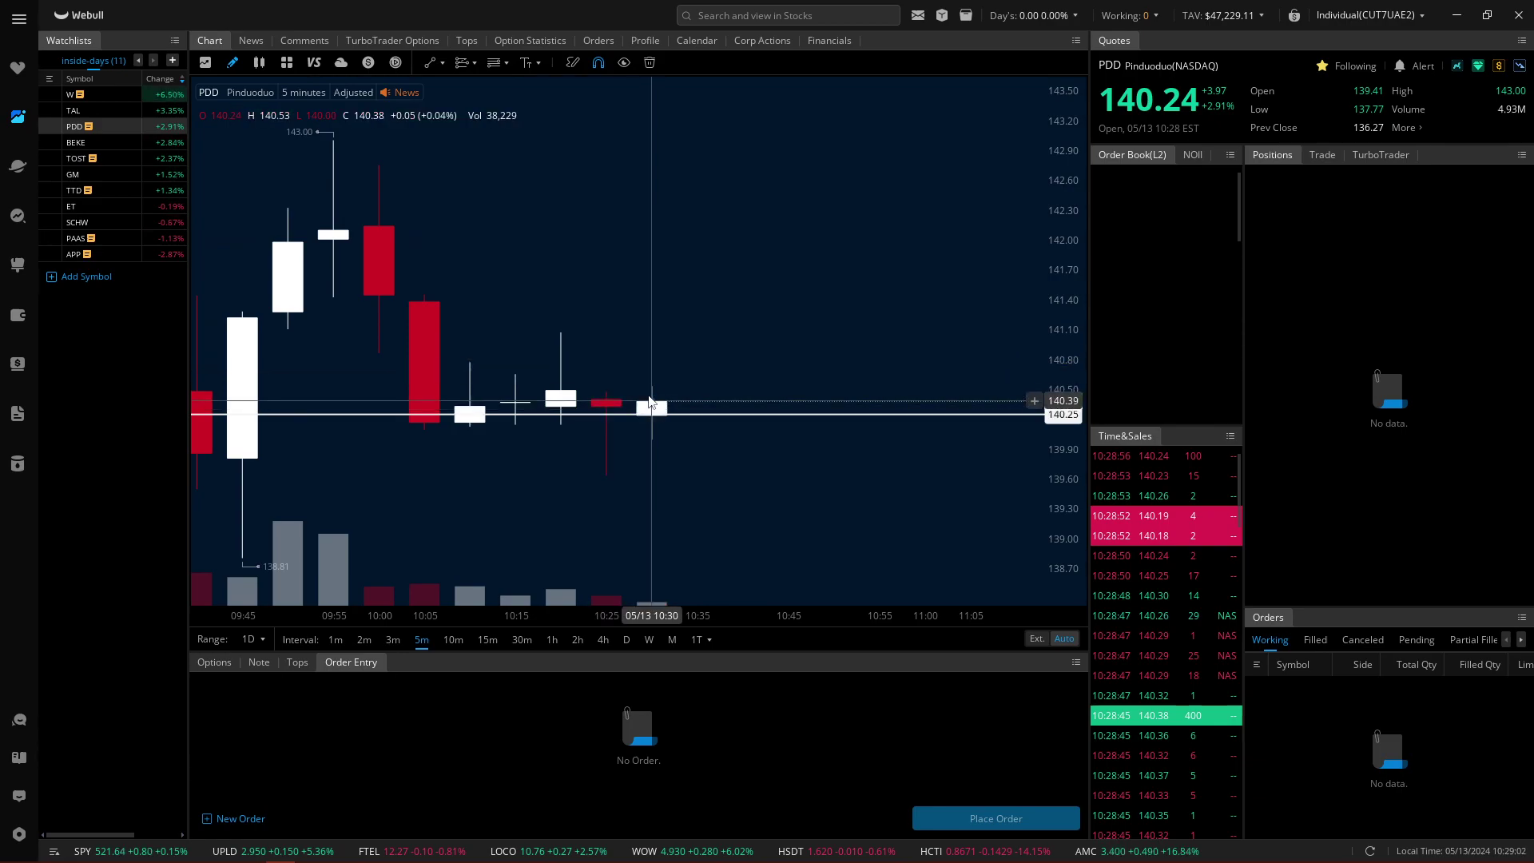
left_click_drag(656, 368, 759, 340)
scroll(836, 253, "down", 3)
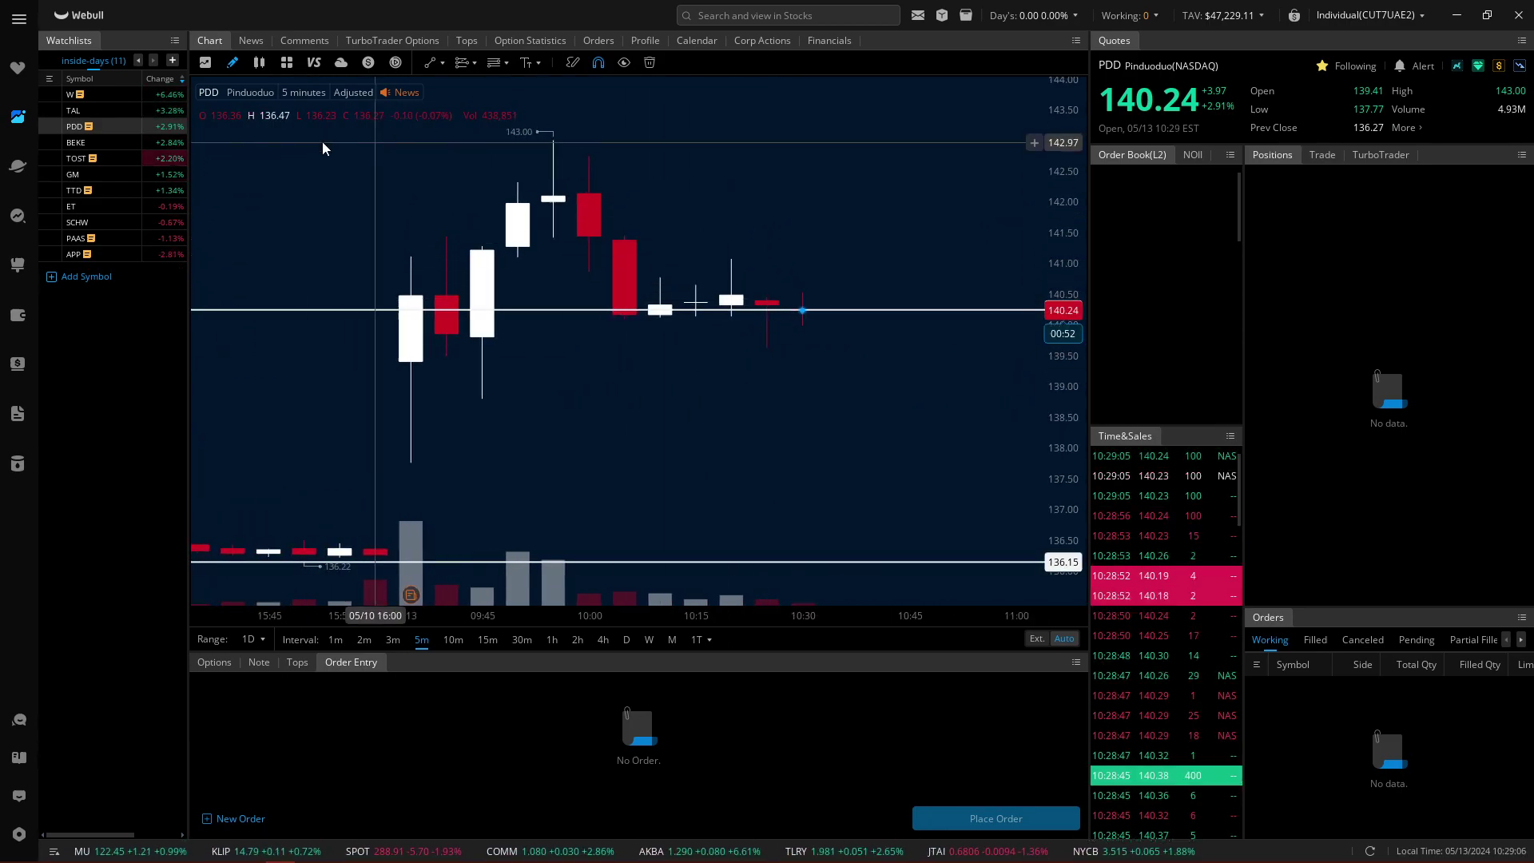
Step: View BEKE, then settle on TOST's 5-minute chart with its prior-day lines
left_click(158, 139)
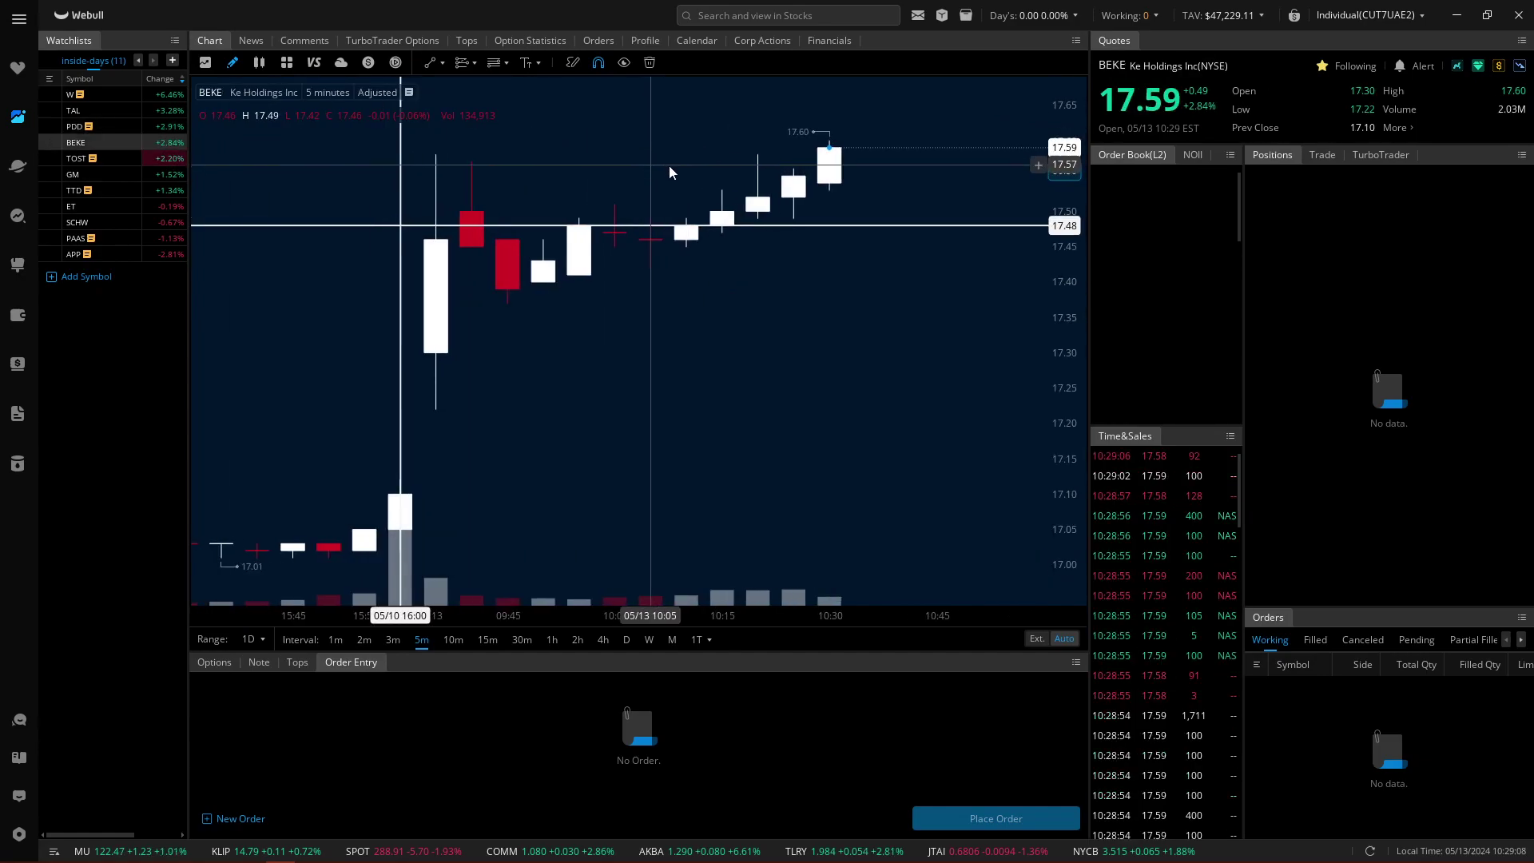
left_click(178, 159)
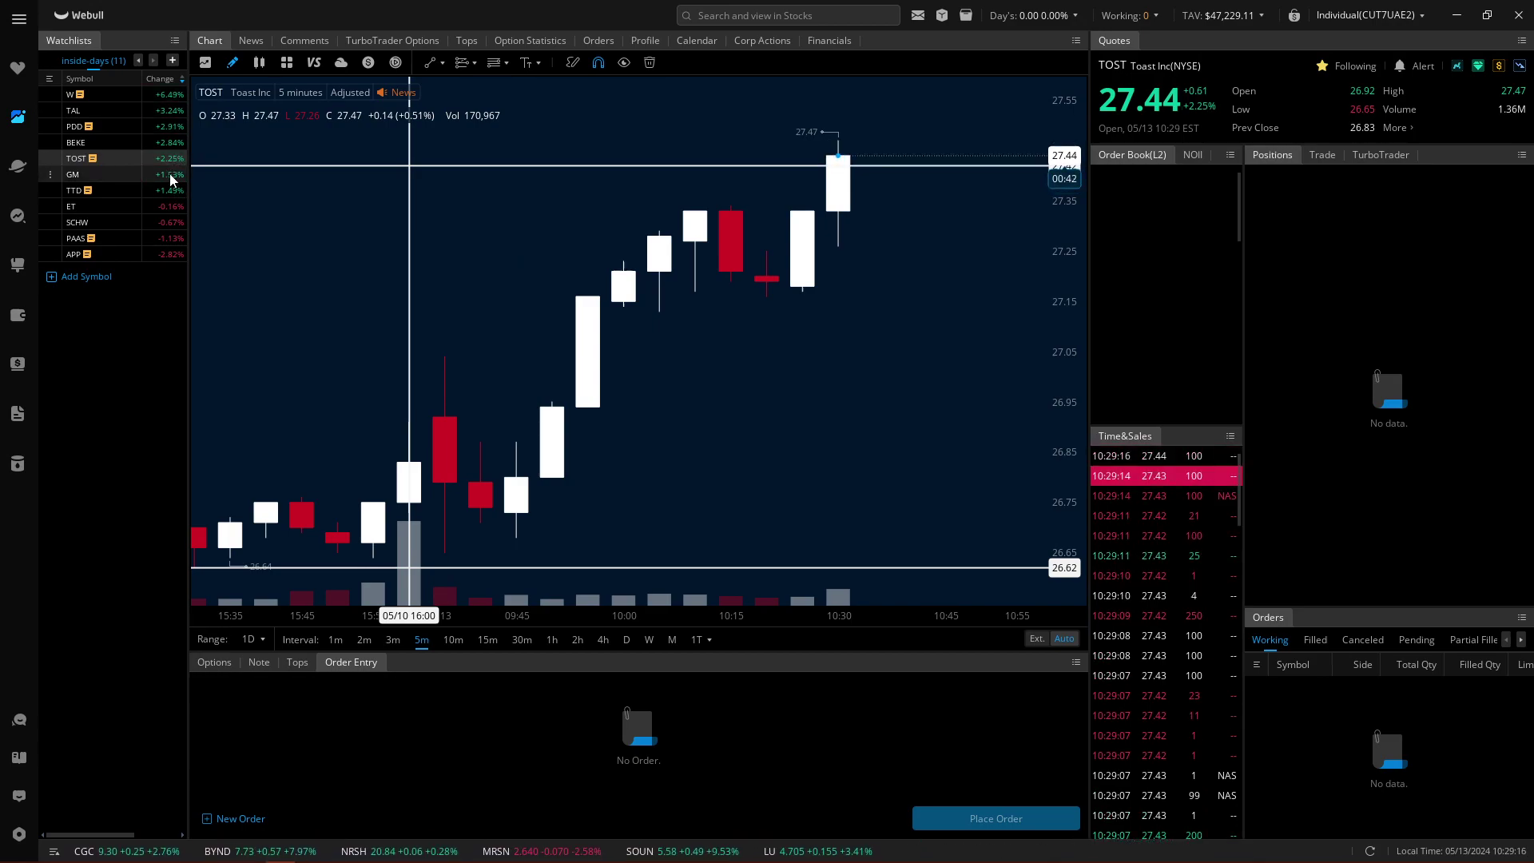
scroll(806, 344, "down", 2)
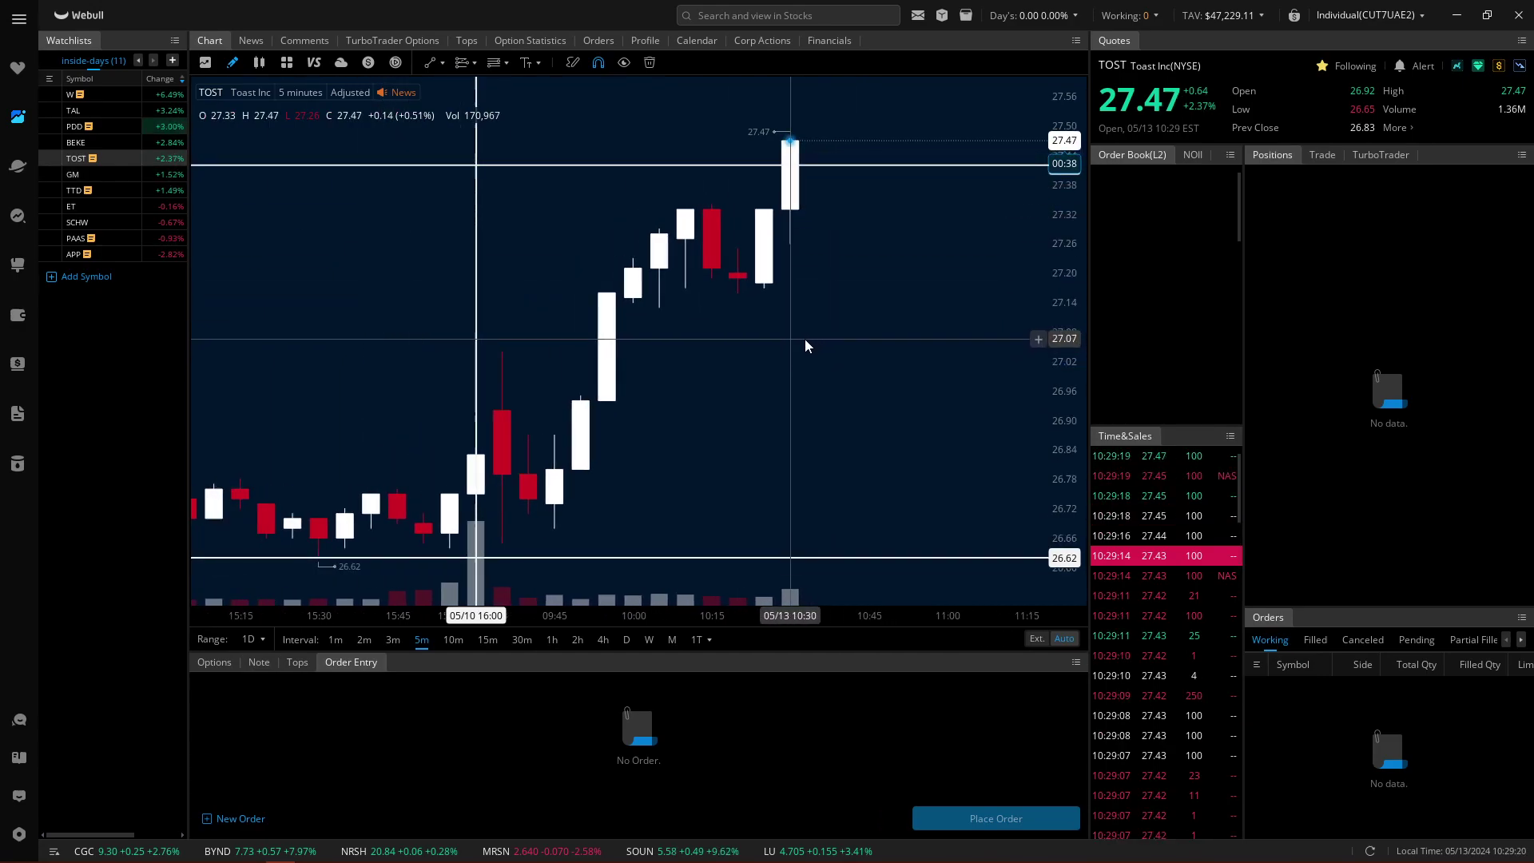
Step: View TOST on daily candles, select its 26.62 and vertical date lines, then return to 5-minute
left_click(627, 640)
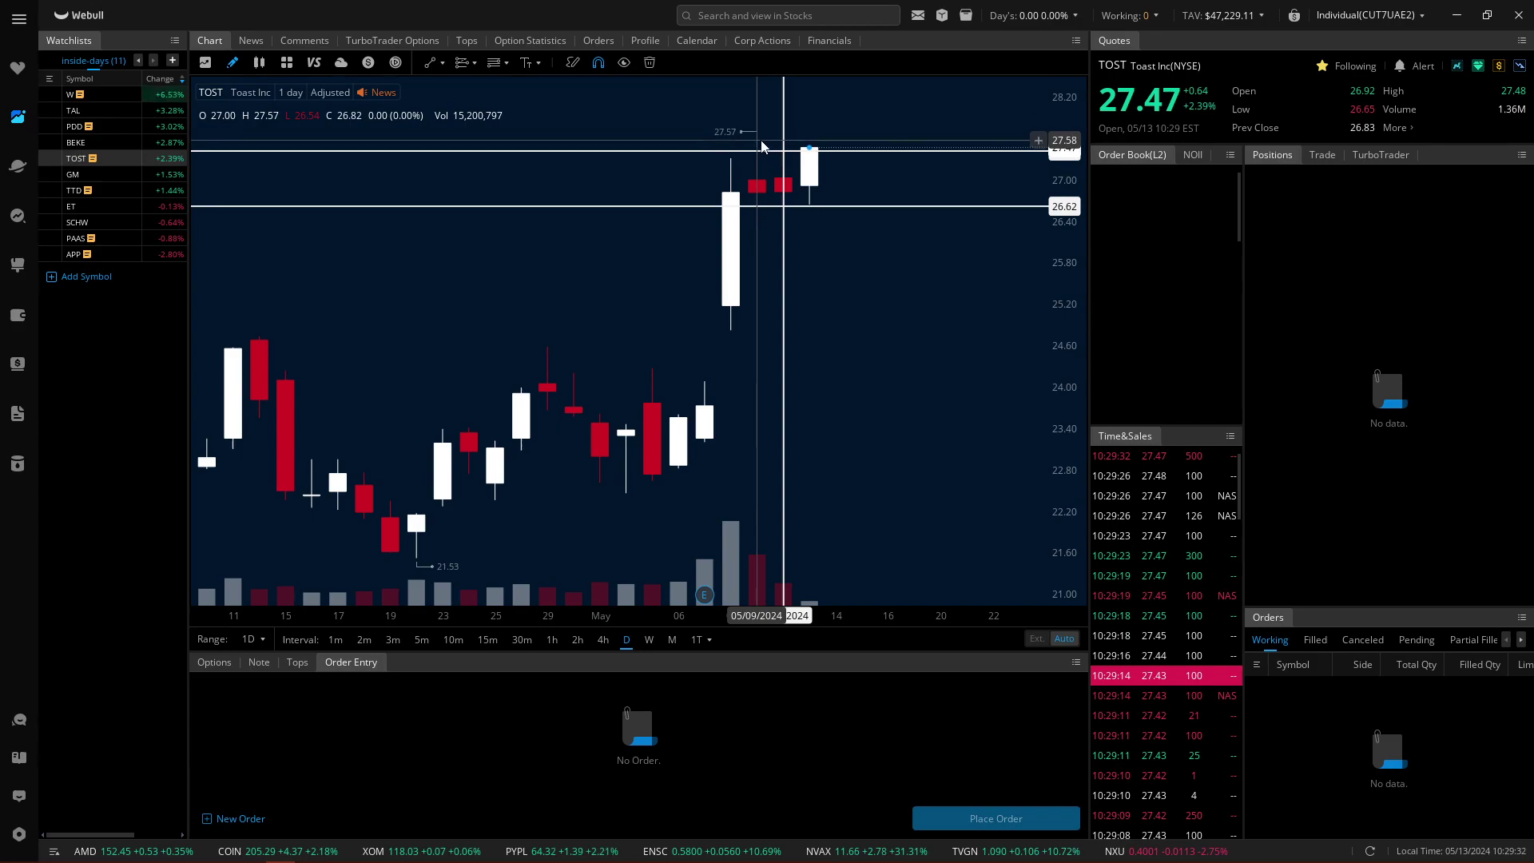
left_click(763, 207)
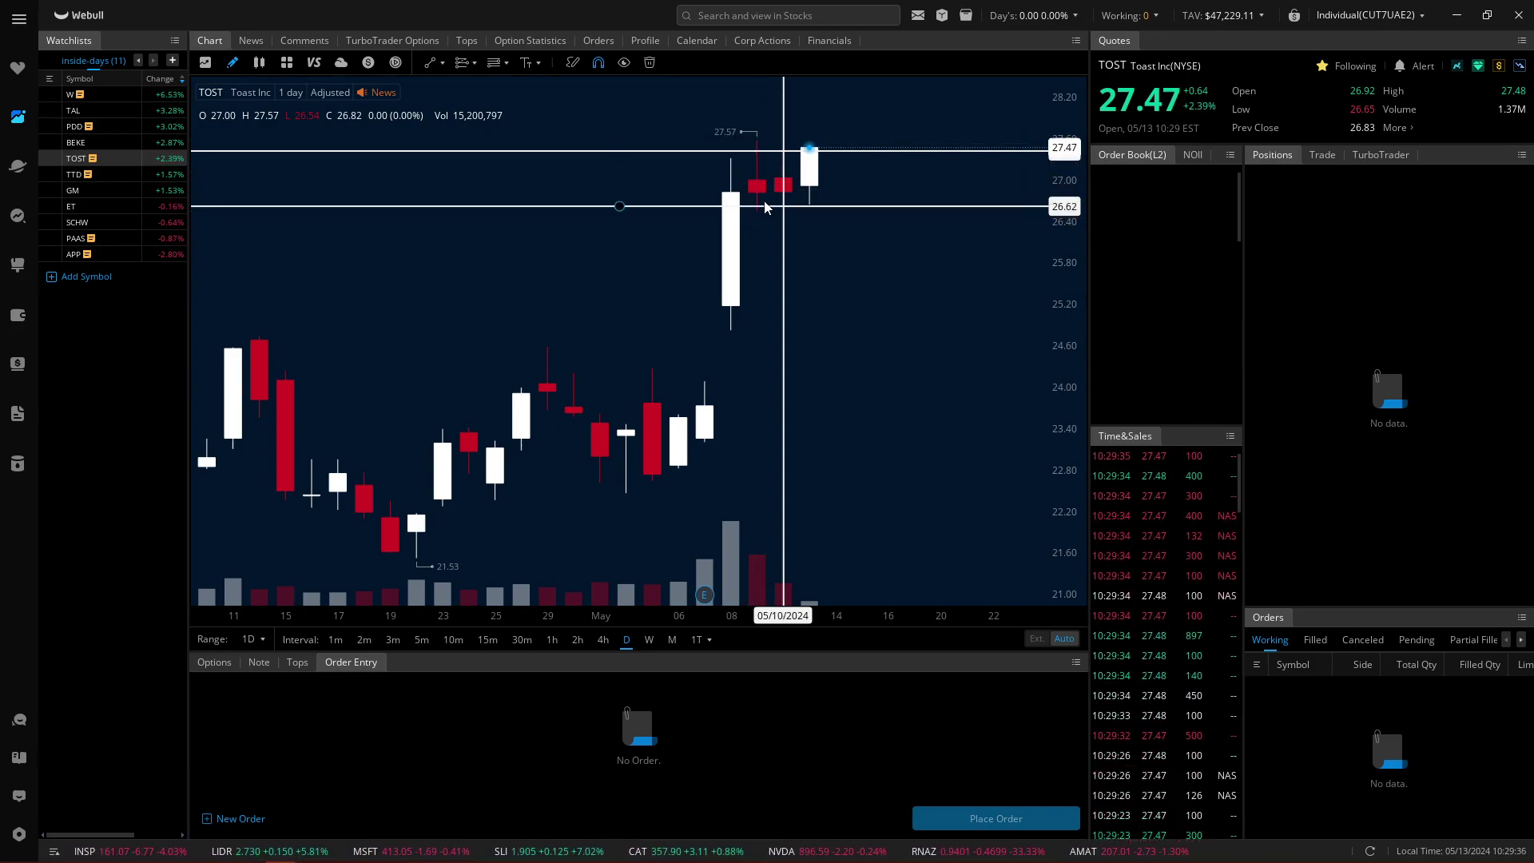
left_click(785, 194)
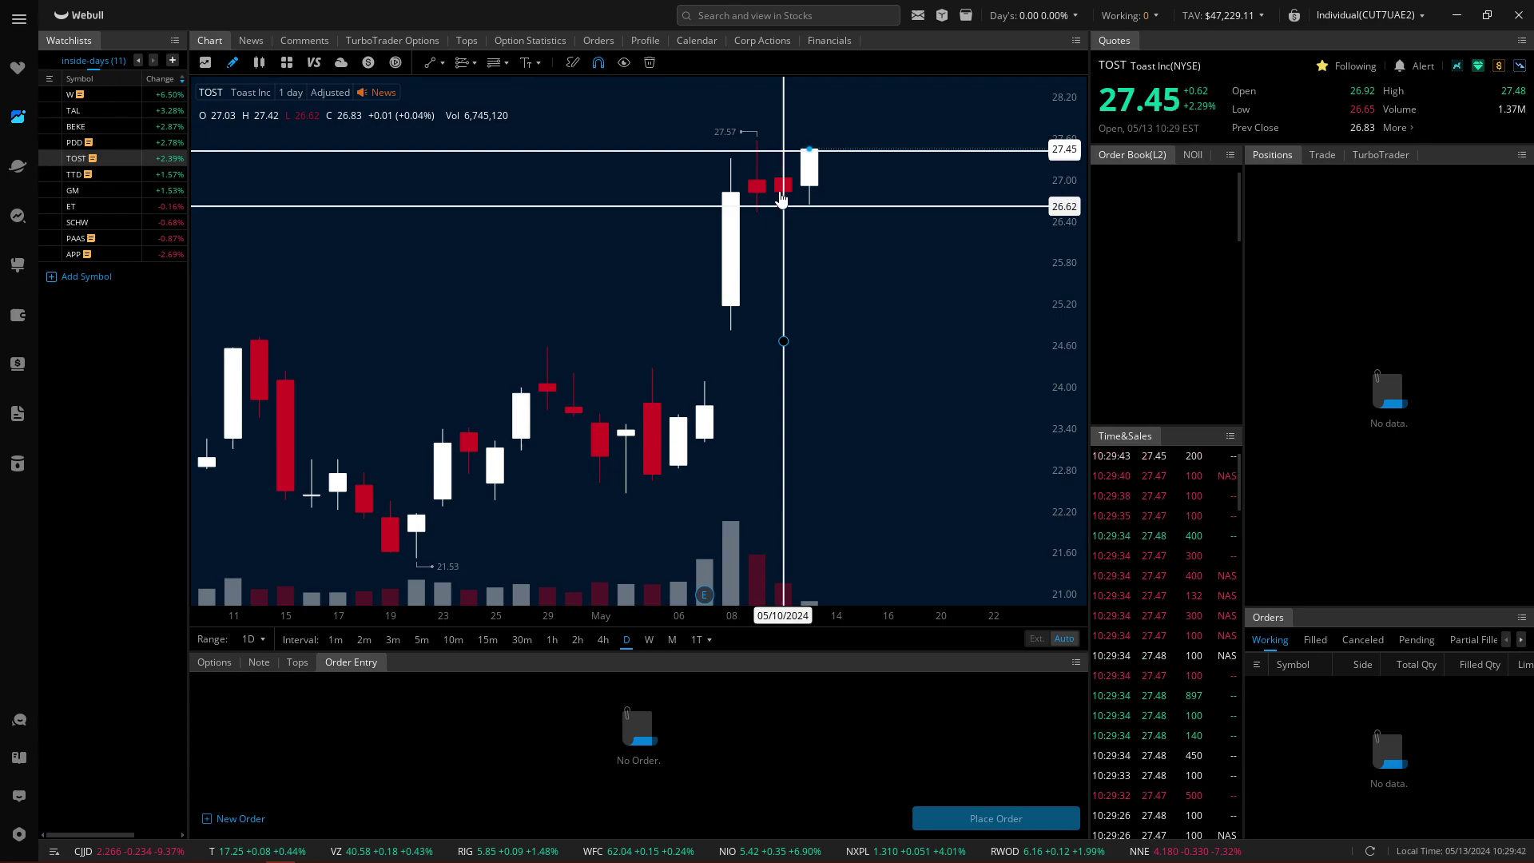
left_click(789, 191)
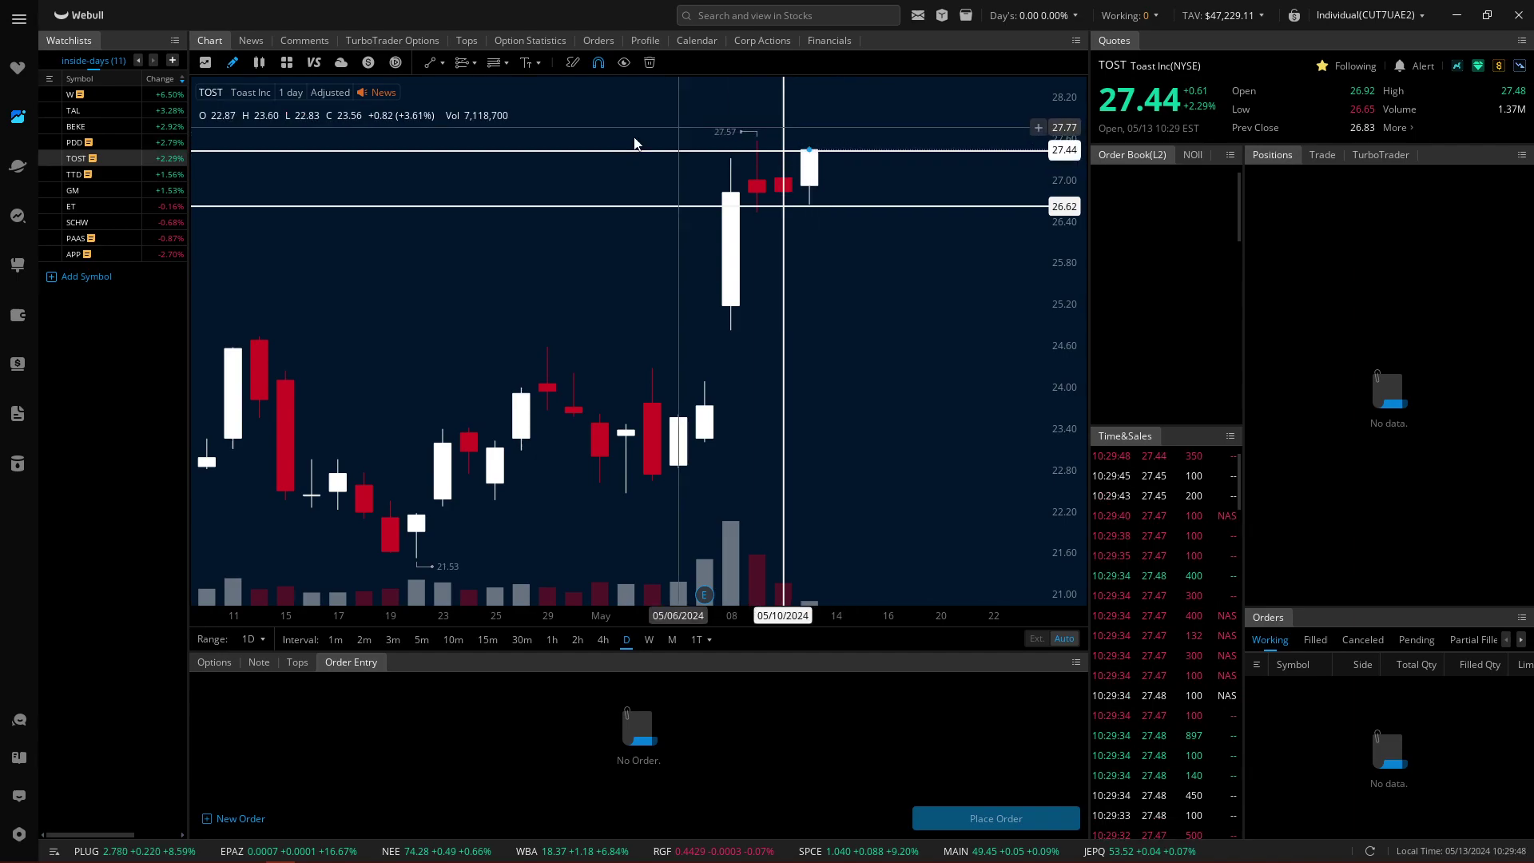
left_click_drag(576, 243, 565, 241)
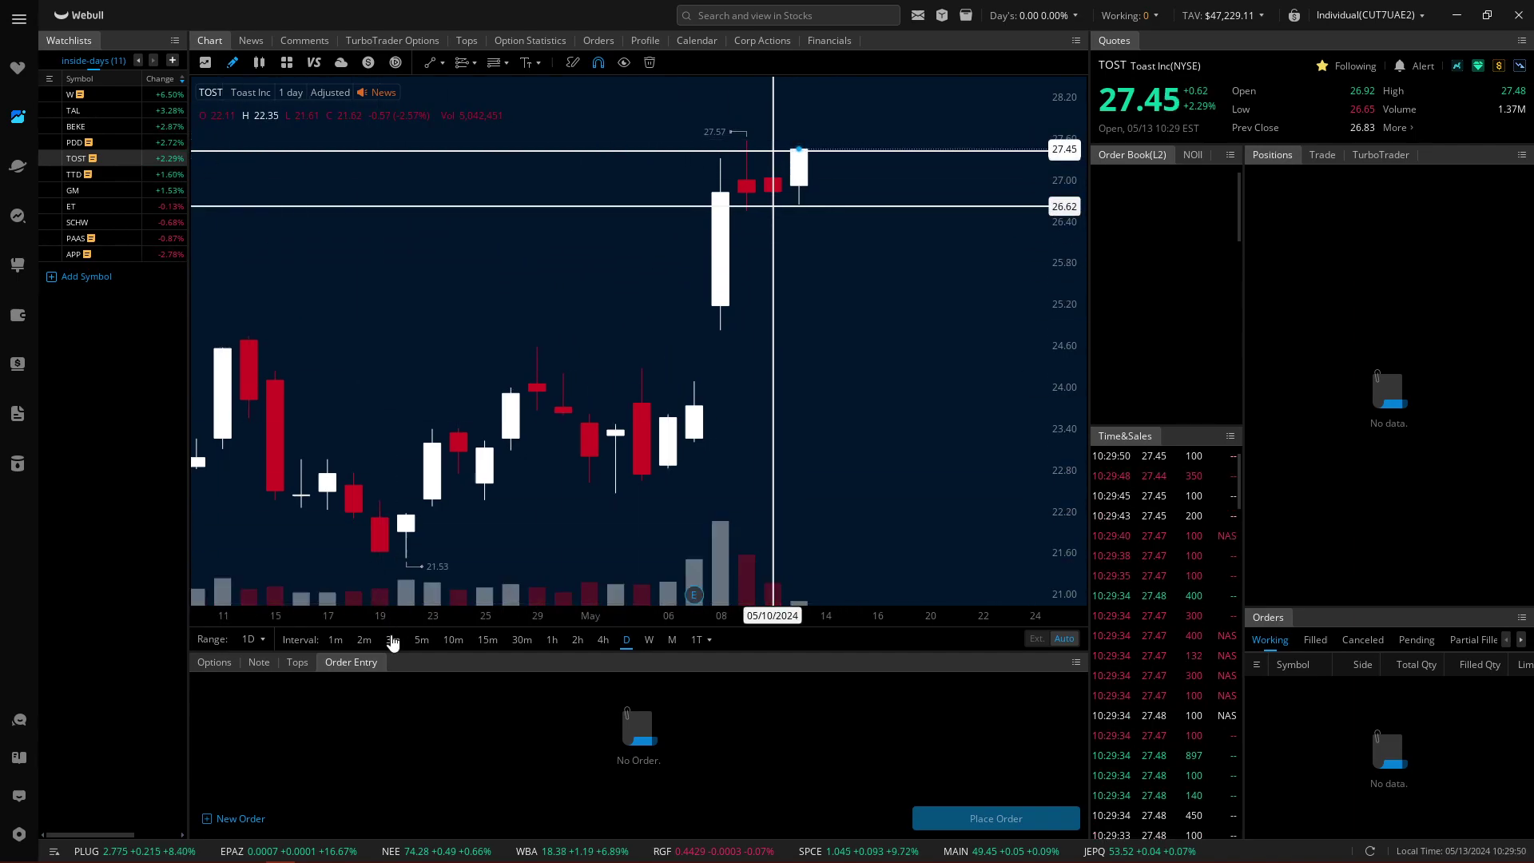
left_click(421, 639)
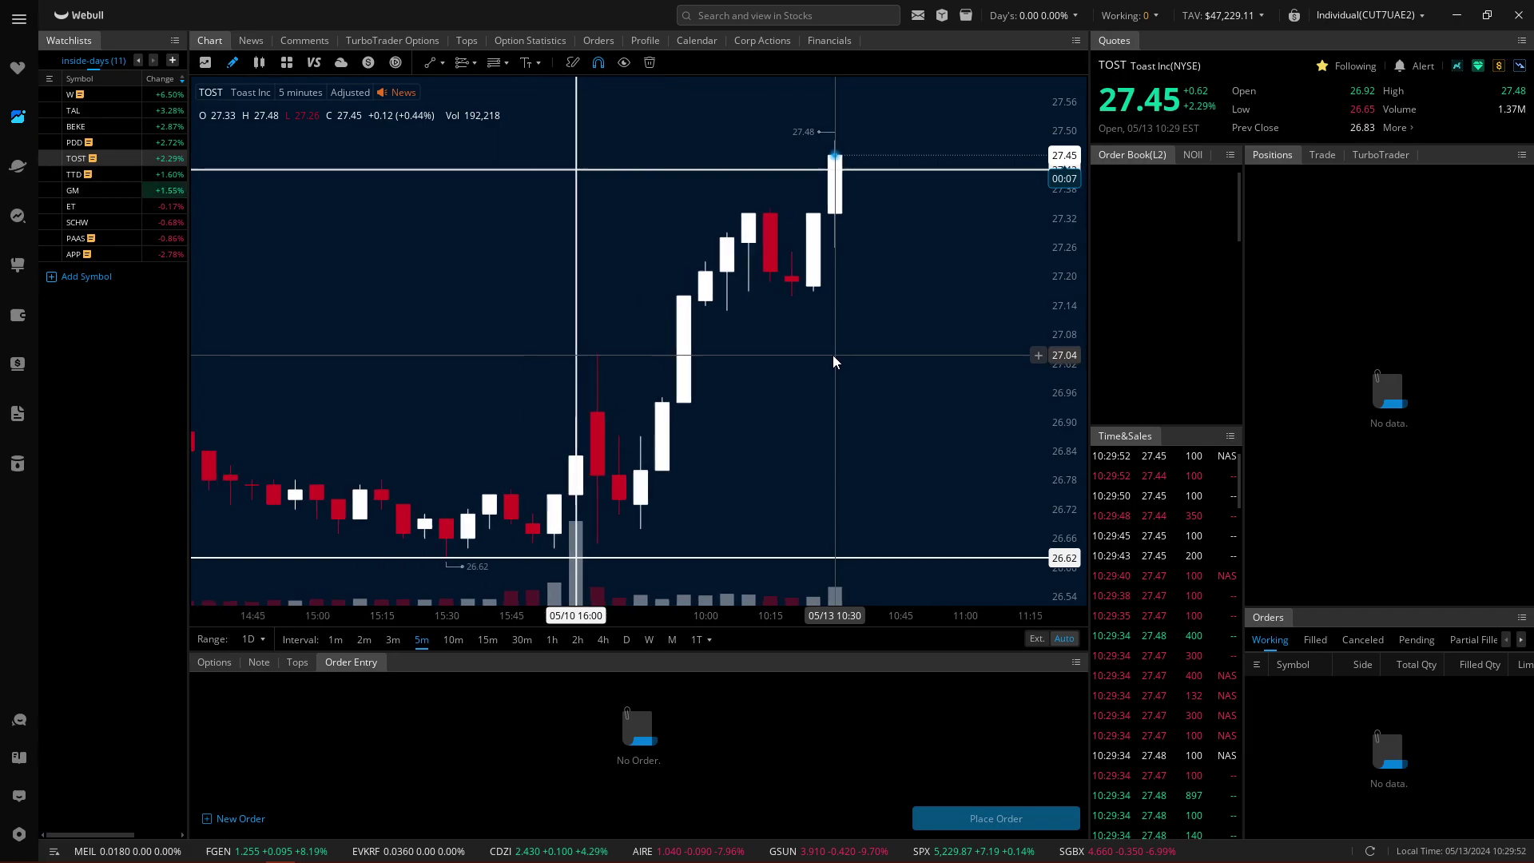
Step: Flip through W and TAL, then pan BEKE's 5-minute chart to earlier bars
left_click(175, 94)
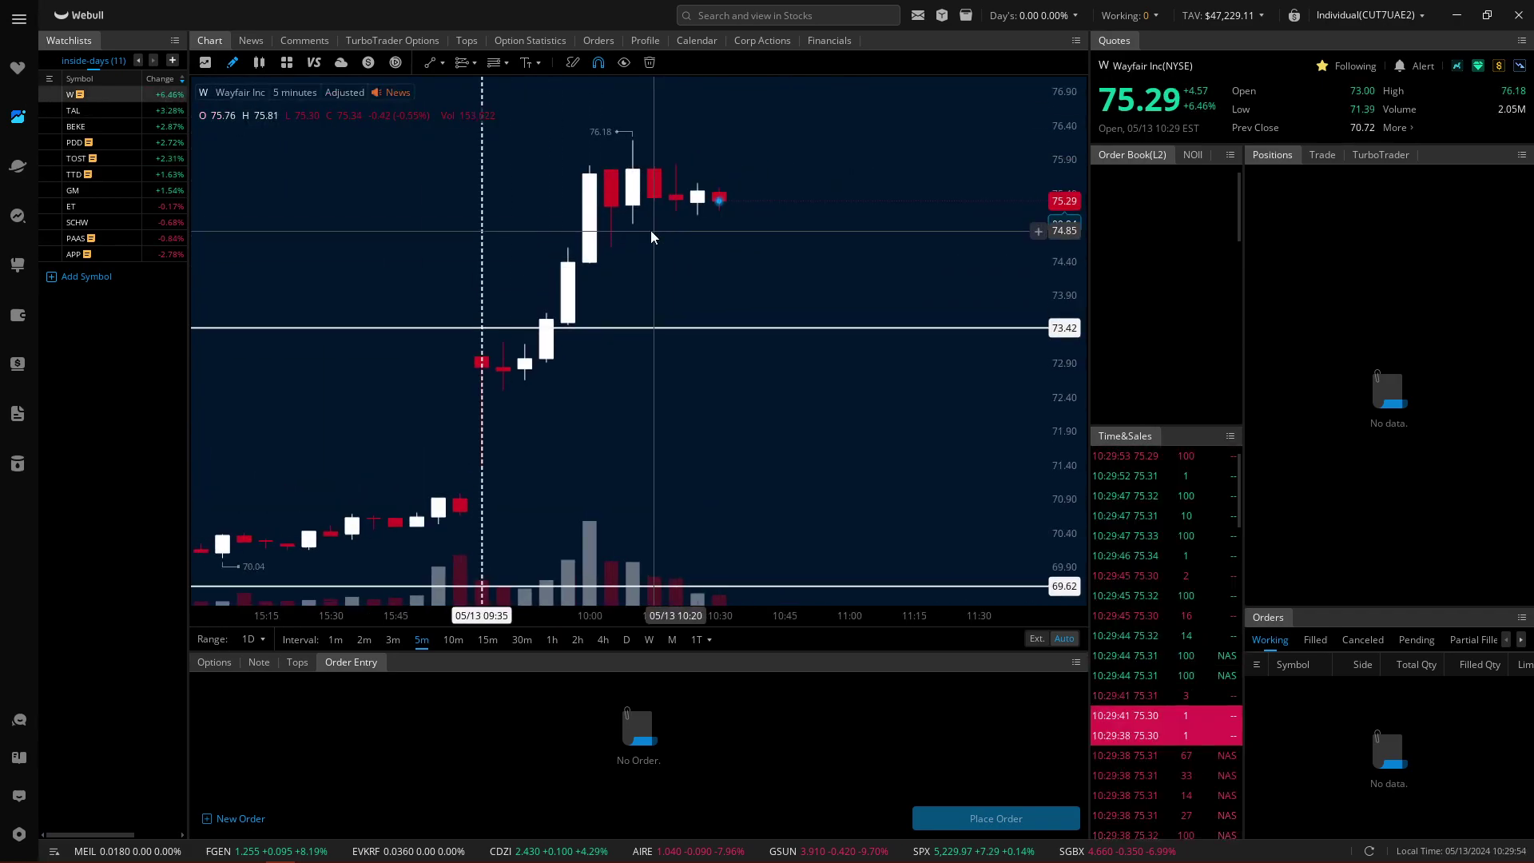
left_click(172, 111)
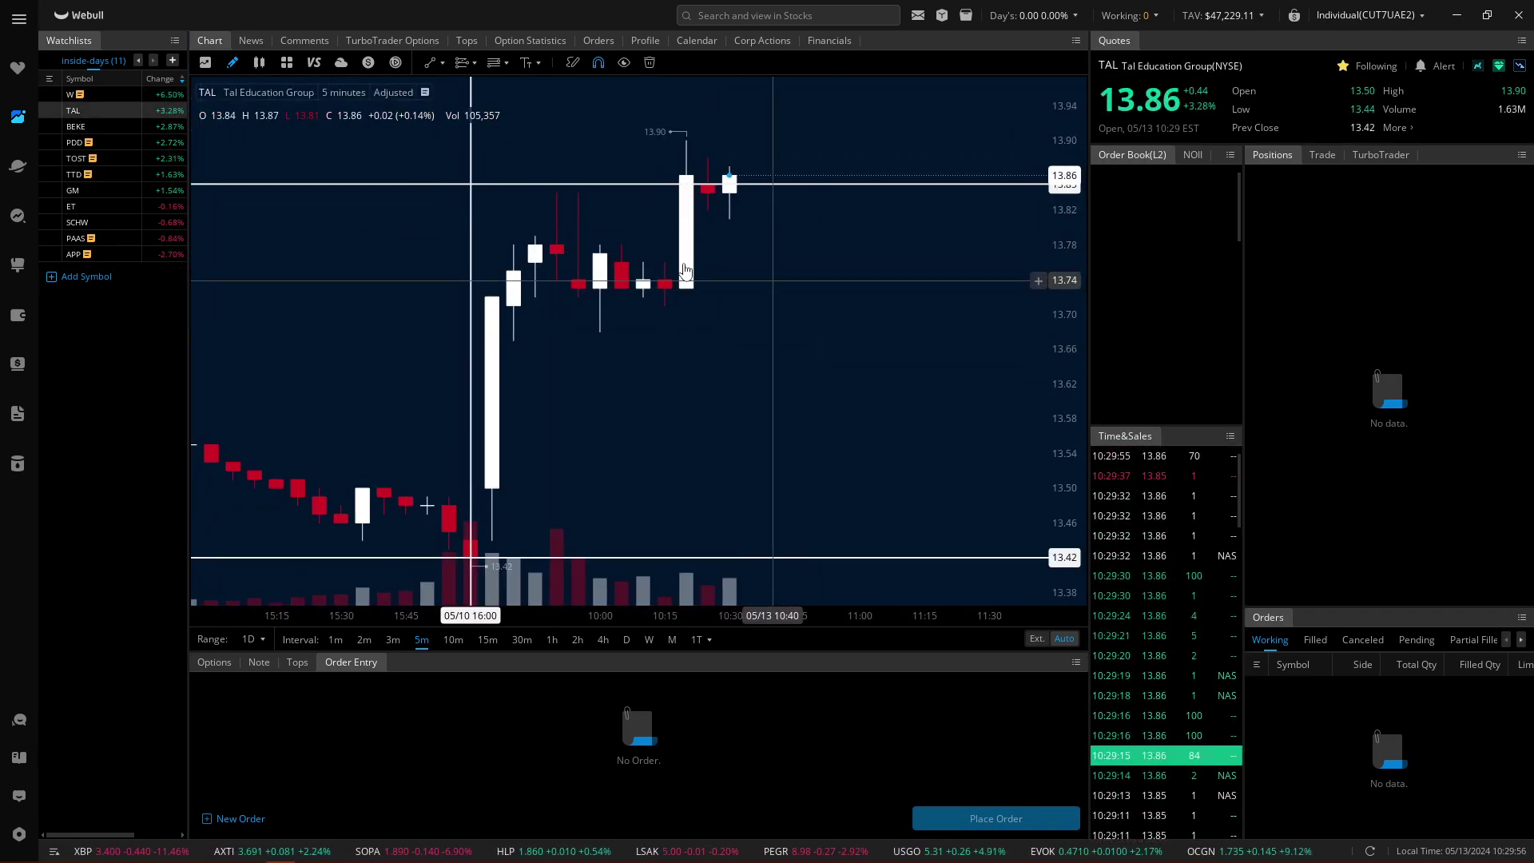
left_click(170, 128)
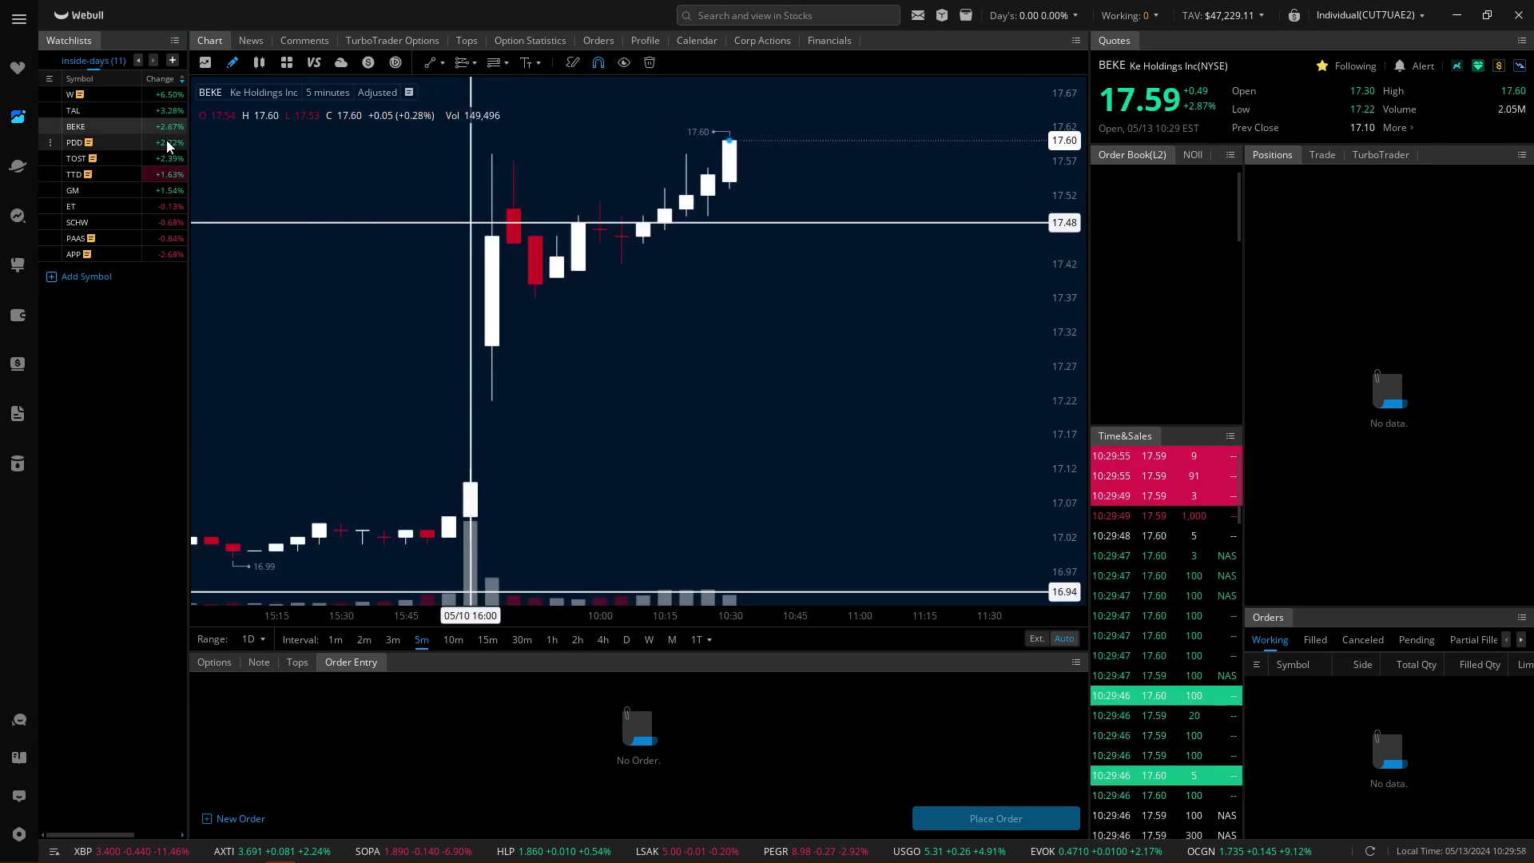
left_click_drag(683, 312, 736, 311)
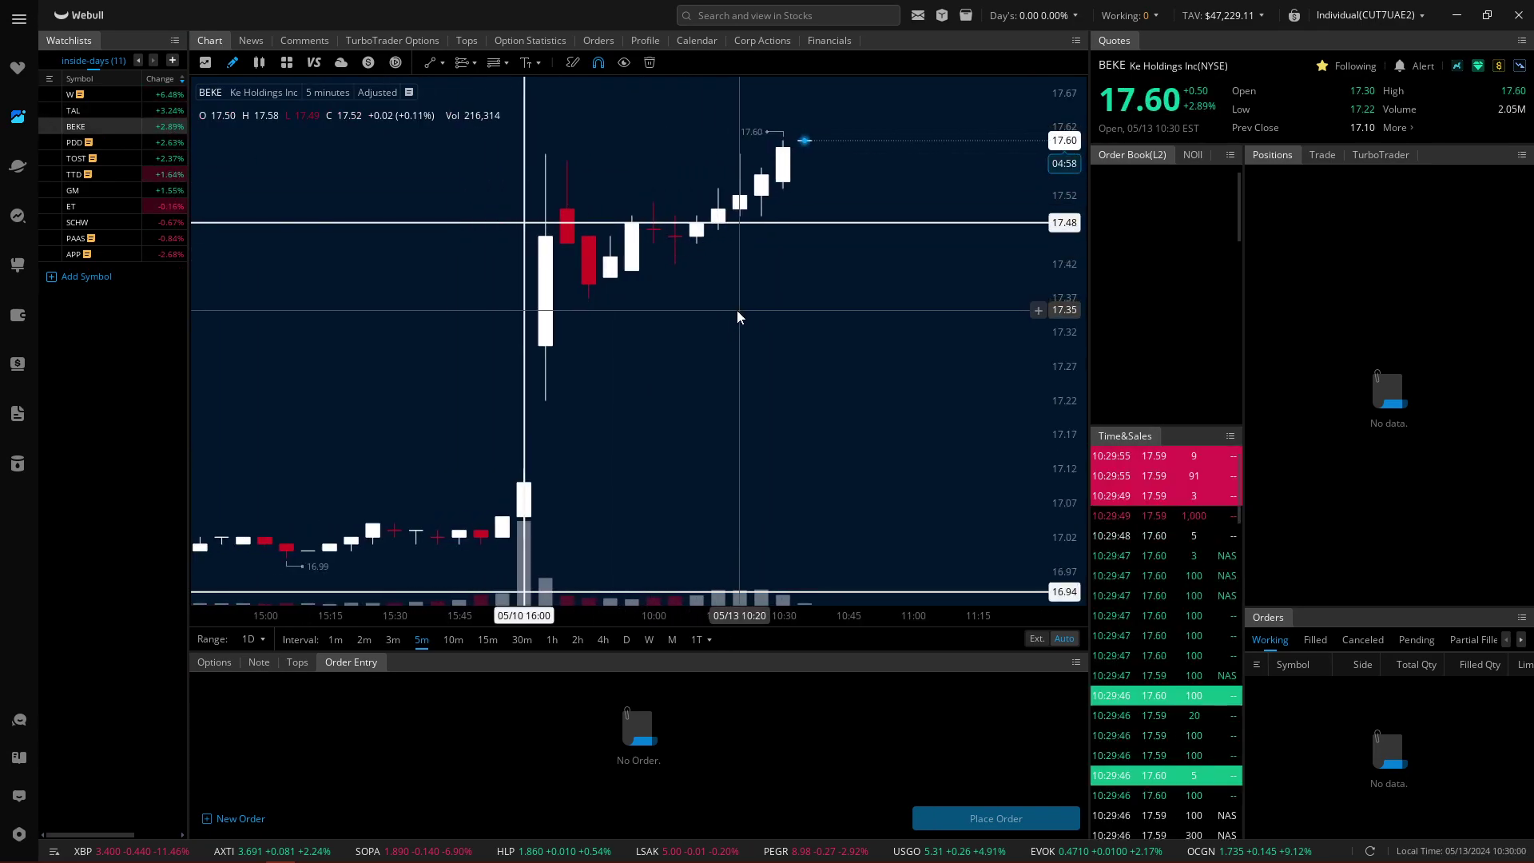
scroll(737, 310, "down", 1)
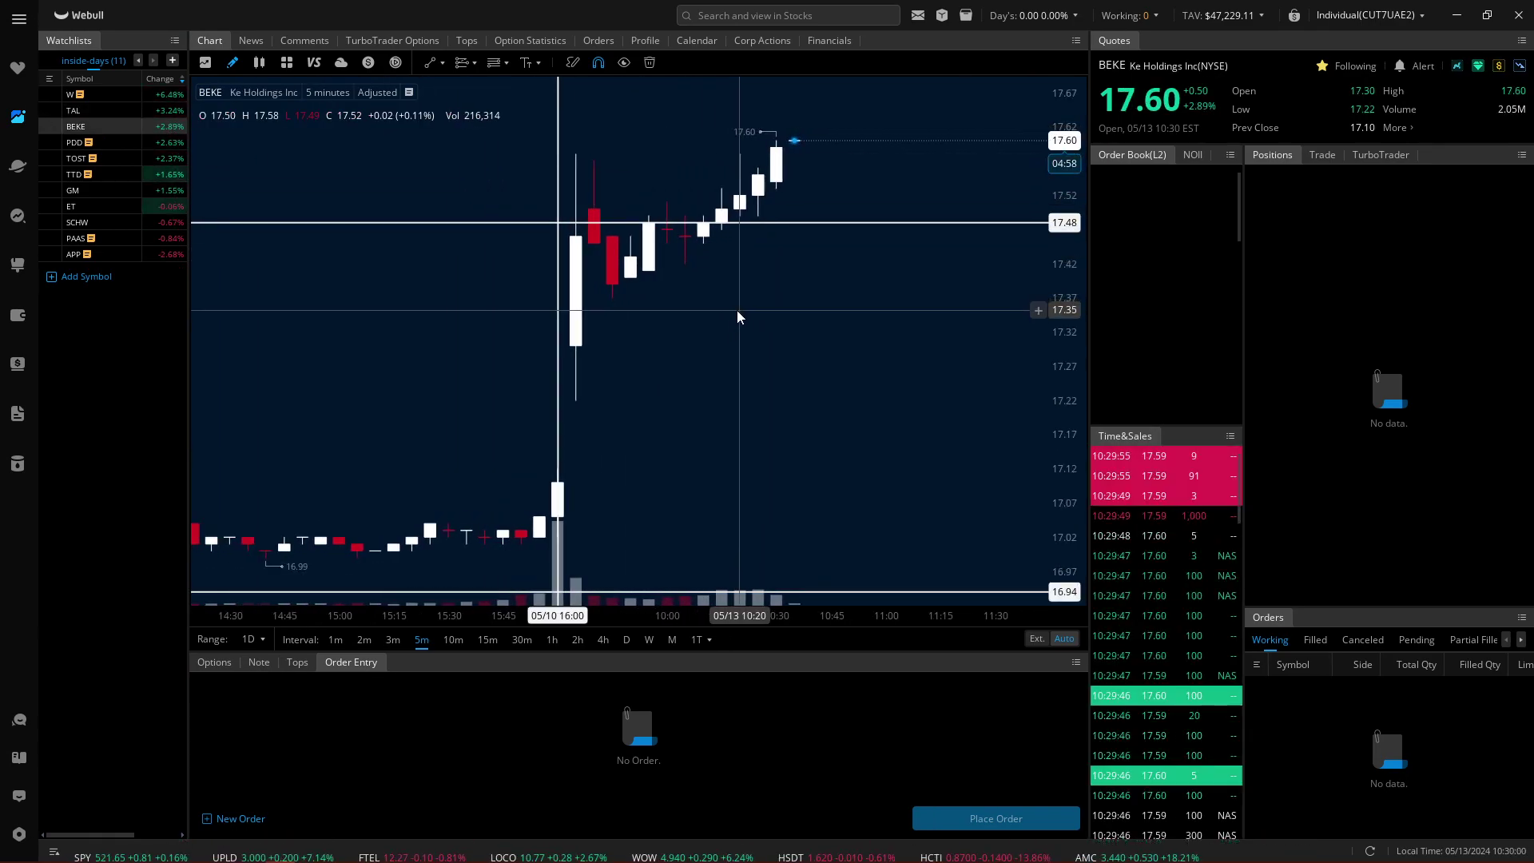
Step: Inspect PDD's 5-minute chart, then go back to BEKE and finish on TAL
left_click(165, 146)
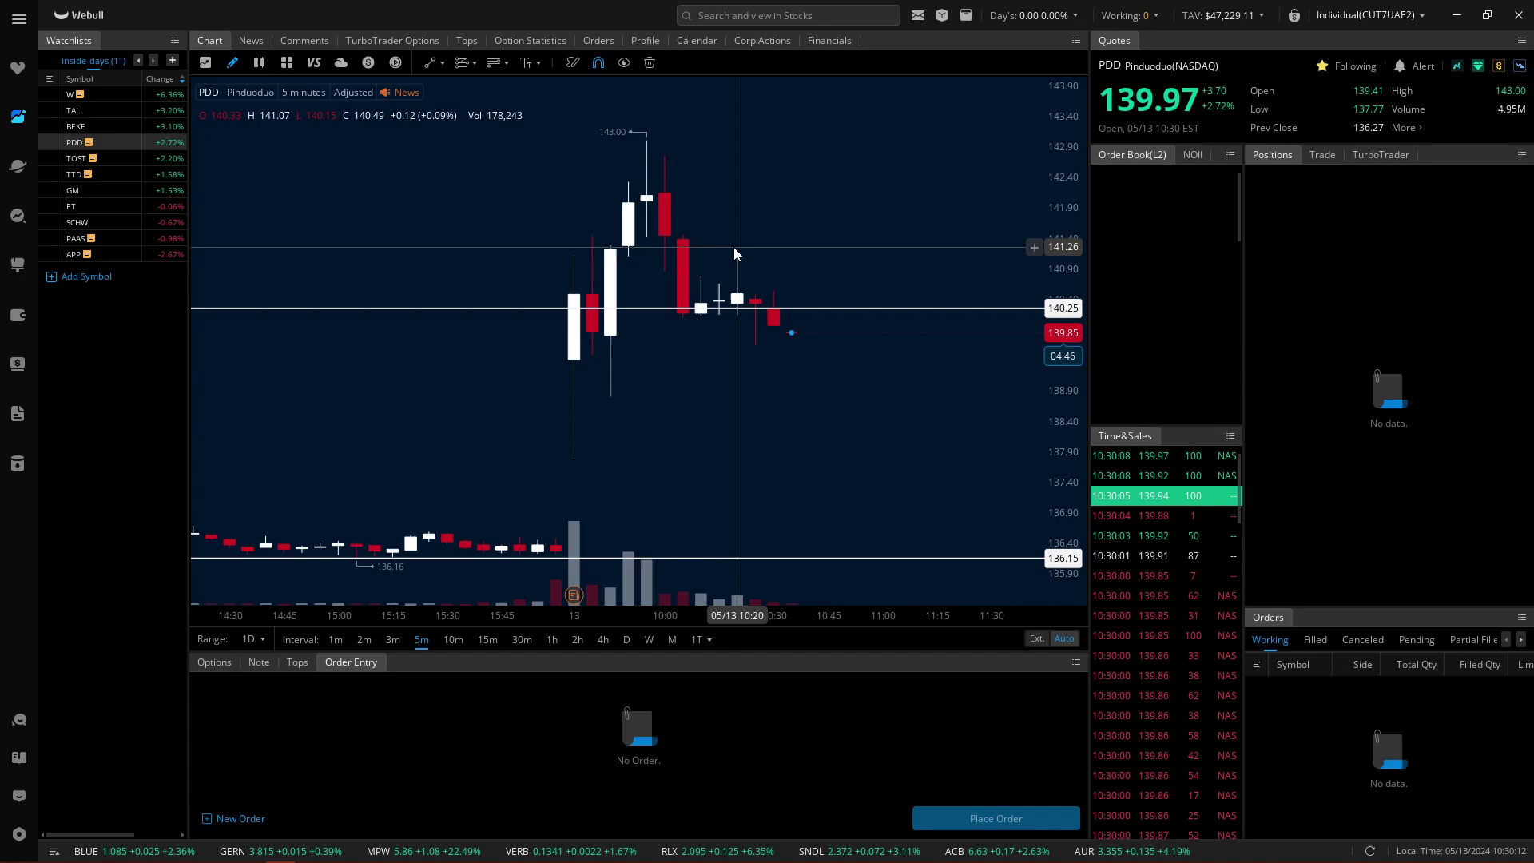
left_click_drag(734, 247, 719, 243)
left_click(155, 127)
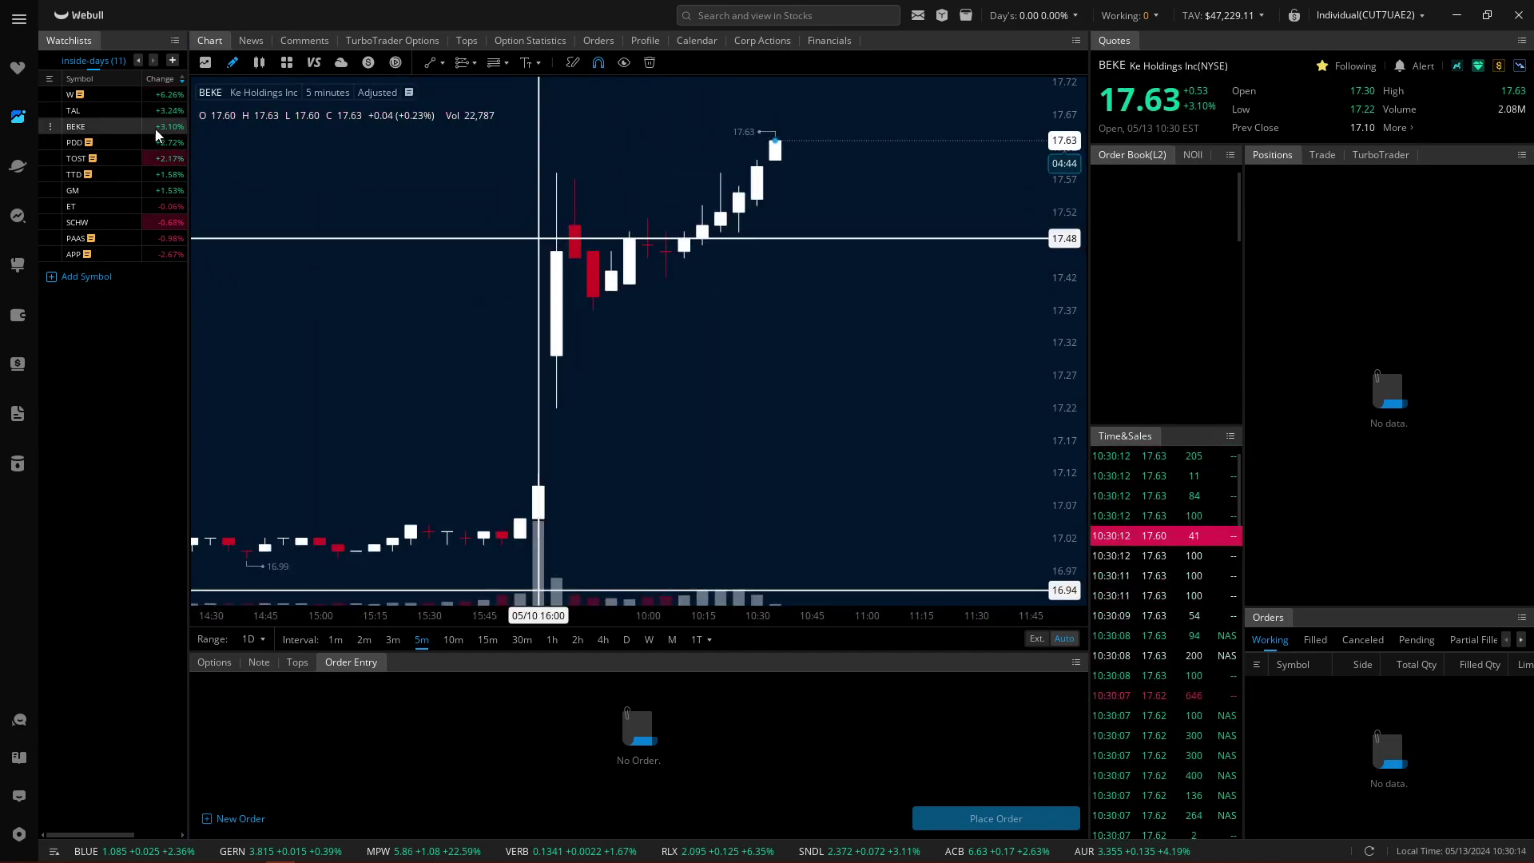
left_click(158, 112)
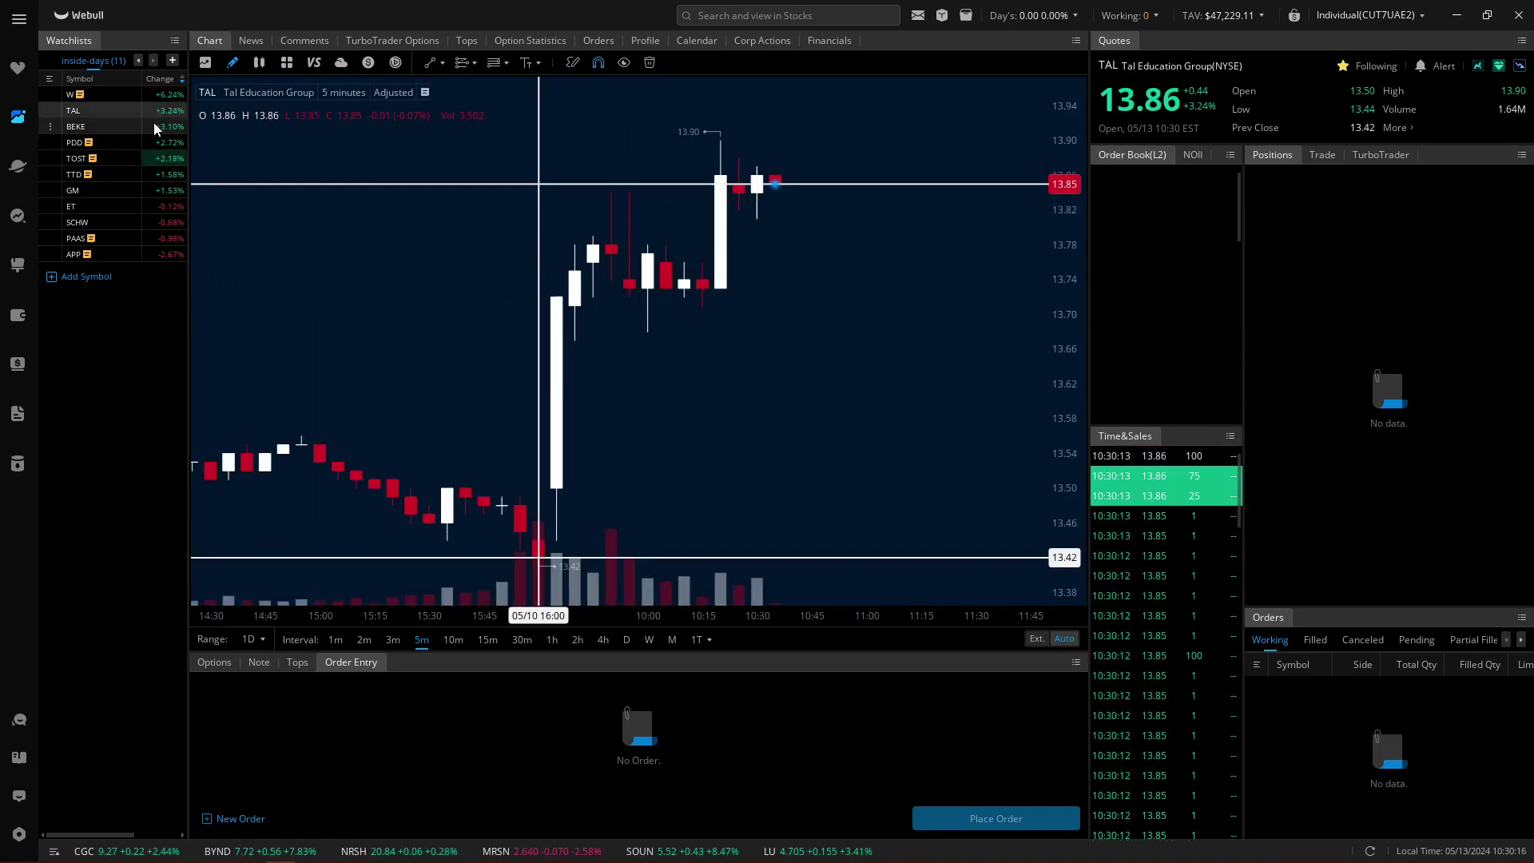
Step: Load GM and pan its 5-minute chart to bring the 46.20 target line into view
left_click(158, 190)
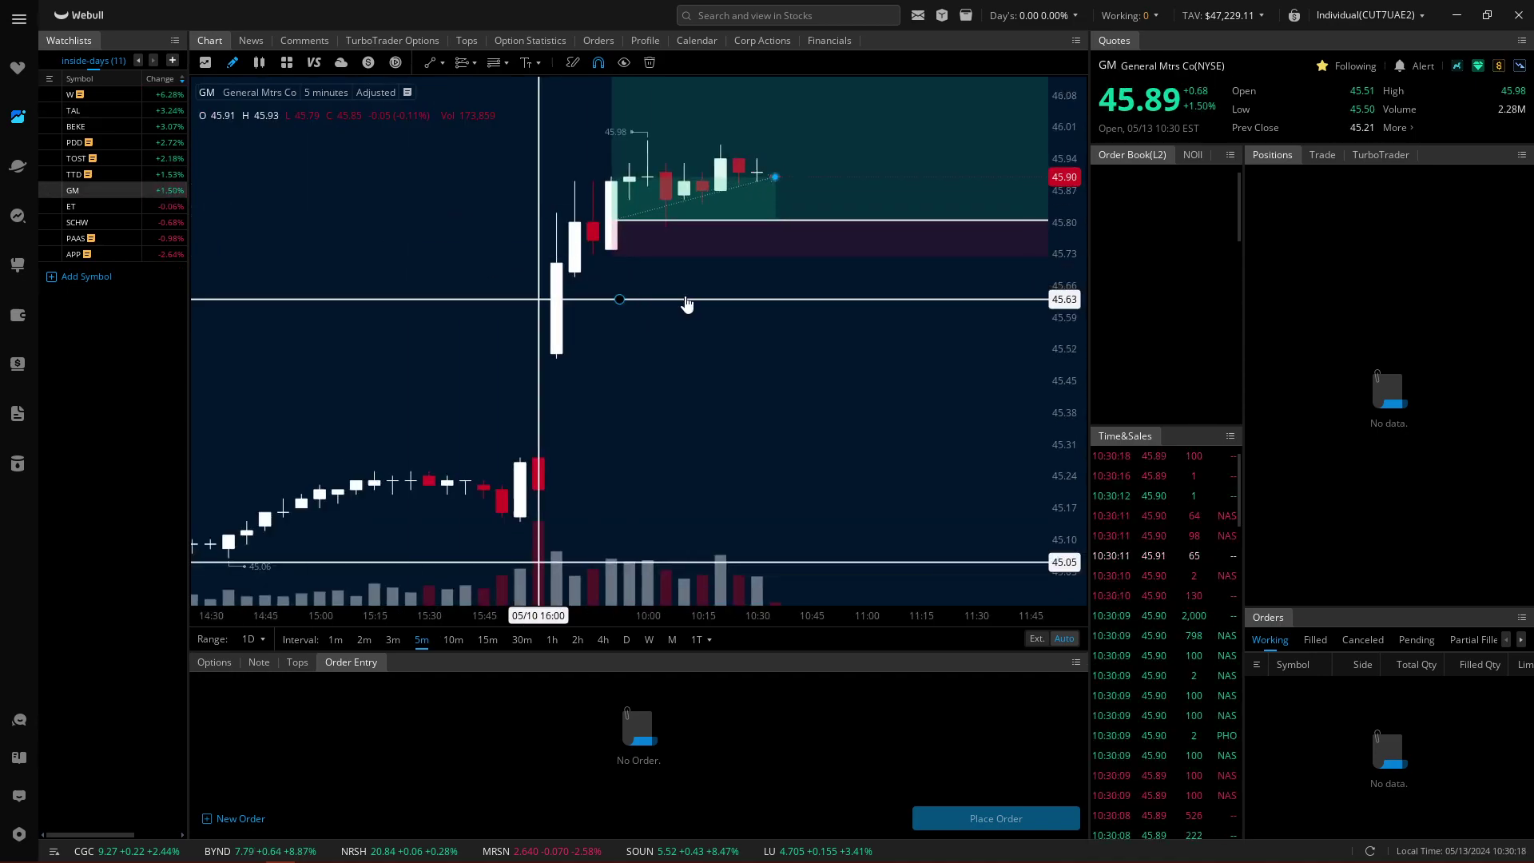
mouse_move(781, 385)
left_mouse_down()
mouse_move(717, 393)
mouse_move(593, 324)
left_mouse_up()
scroll(659, 180, "down", 3)
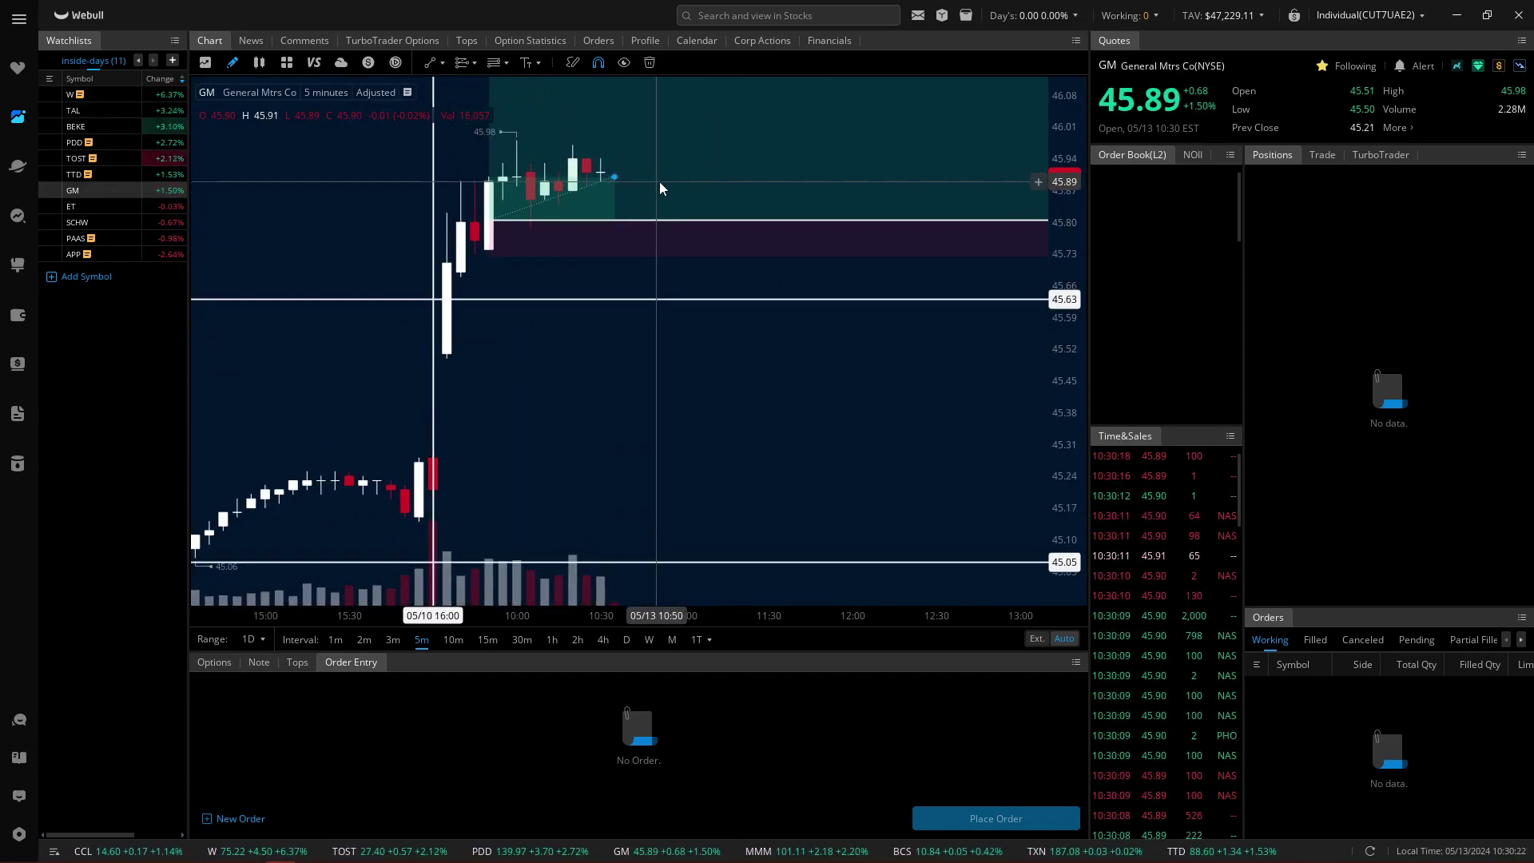
left_click_drag(502, 156, 361, 317)
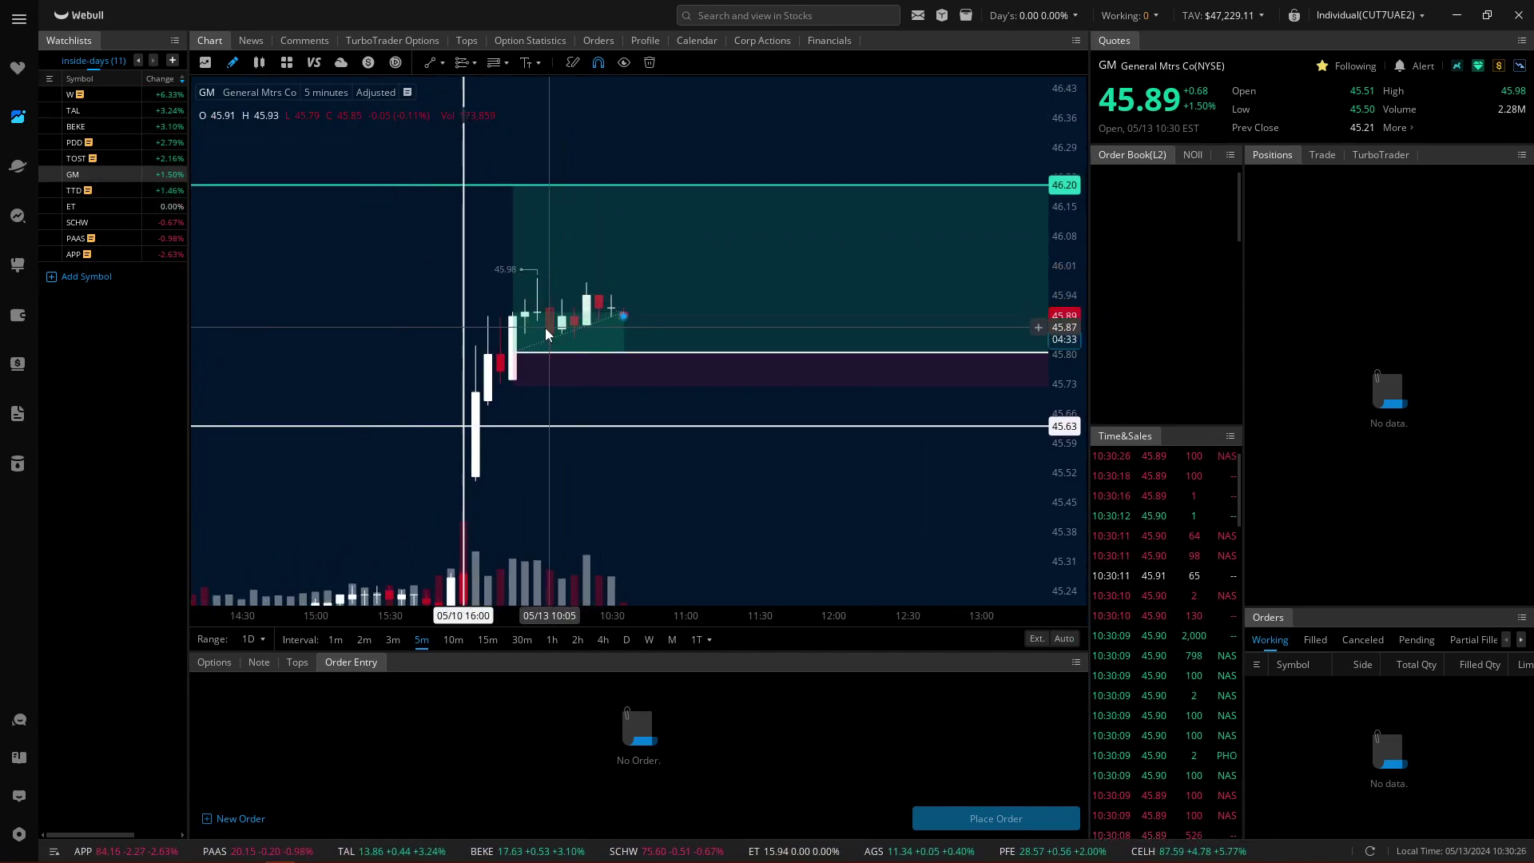
Step: Select GM's long-position box to read target 46.20, stop 45.72, ratio 5.00, then deselect it
left_click(508, 365)
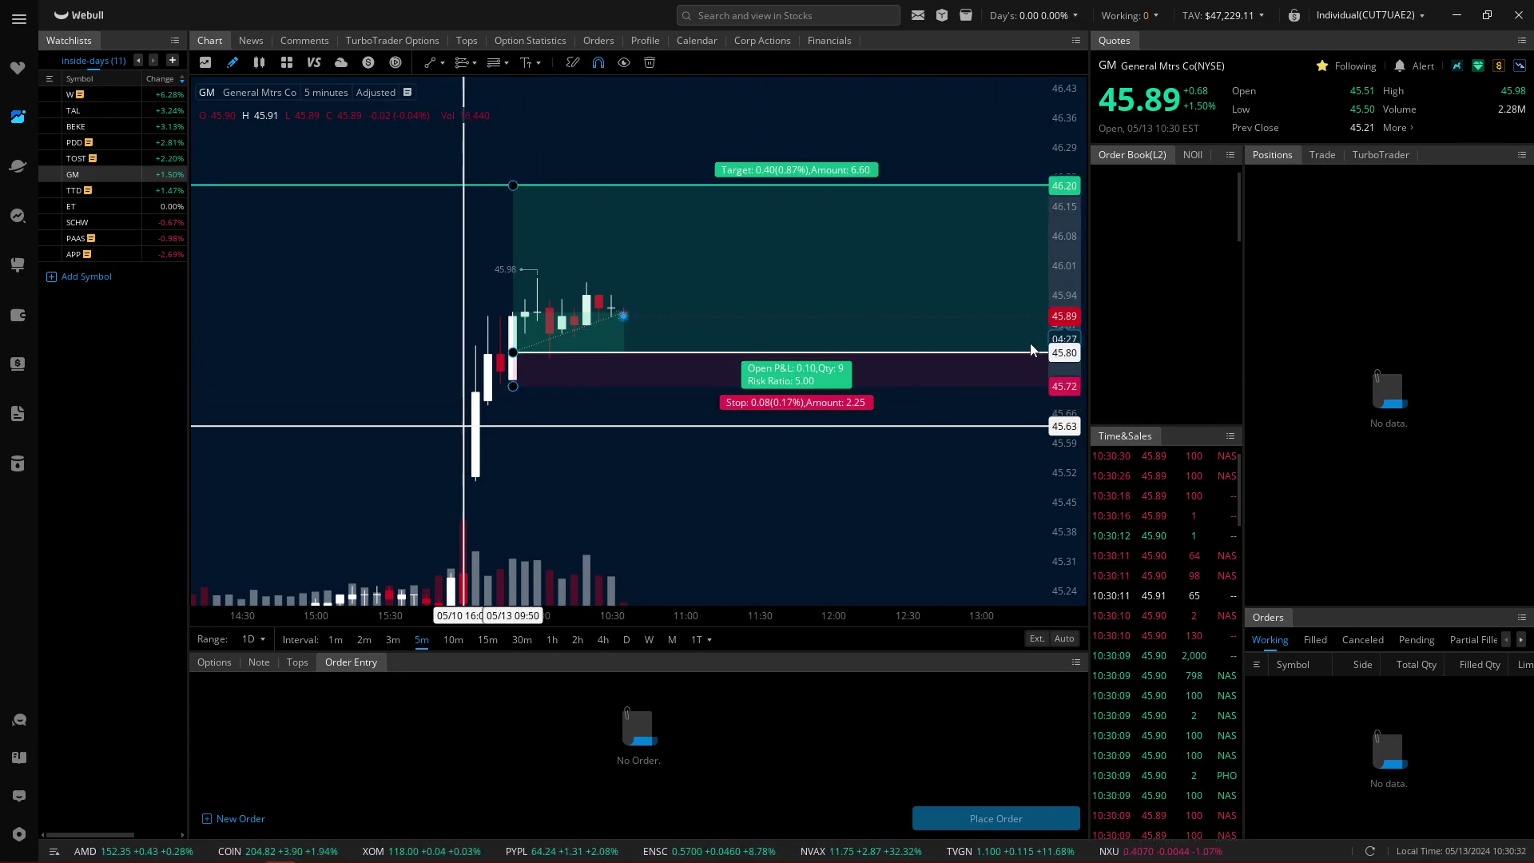
left_click_drag(497, 400, 519, 213)
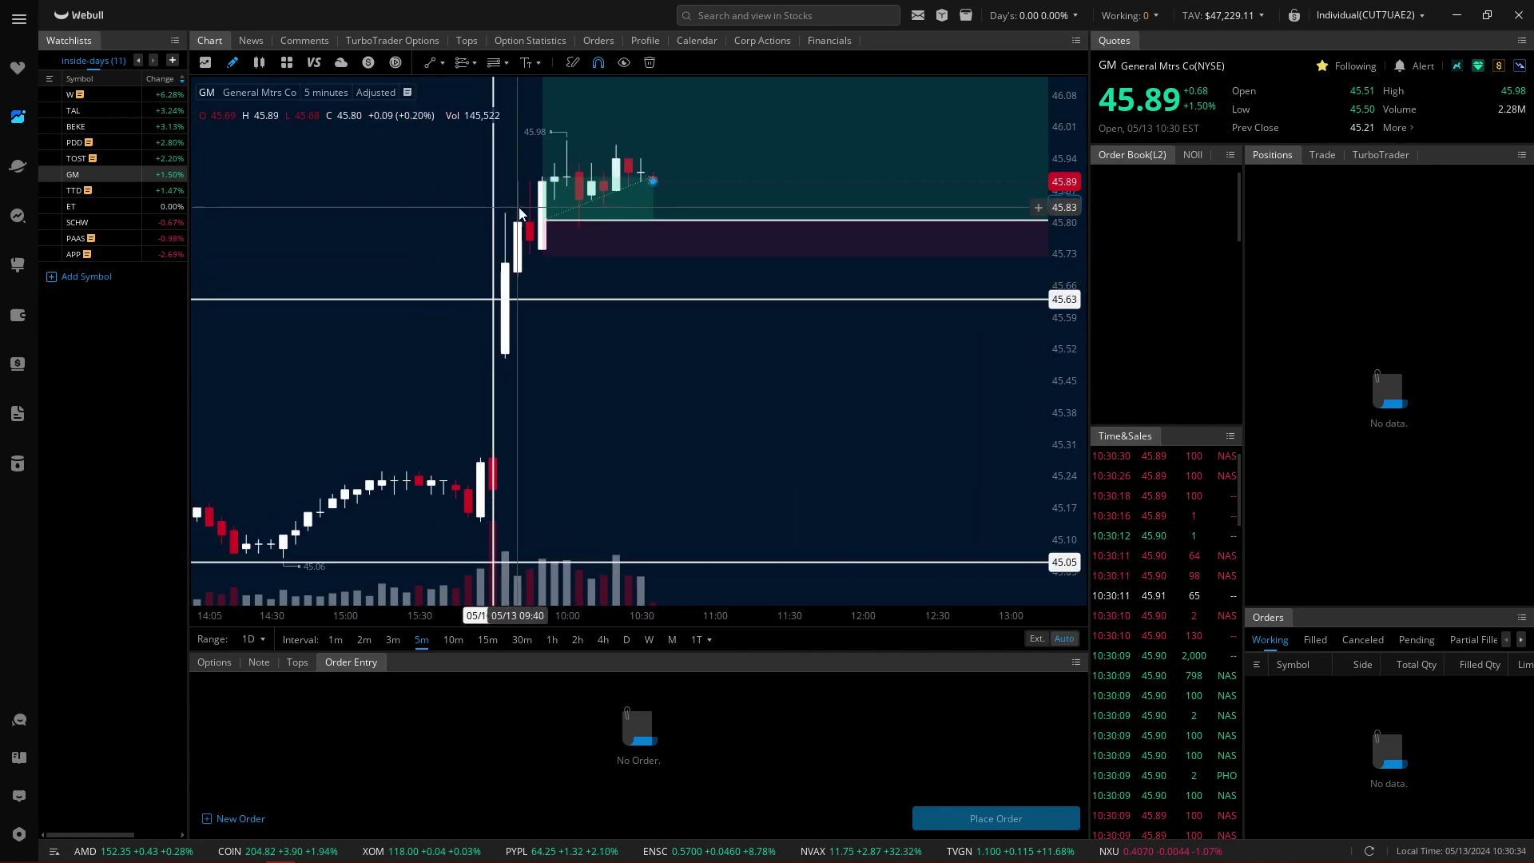
left_click(548, 219)
left_click(554, 170)
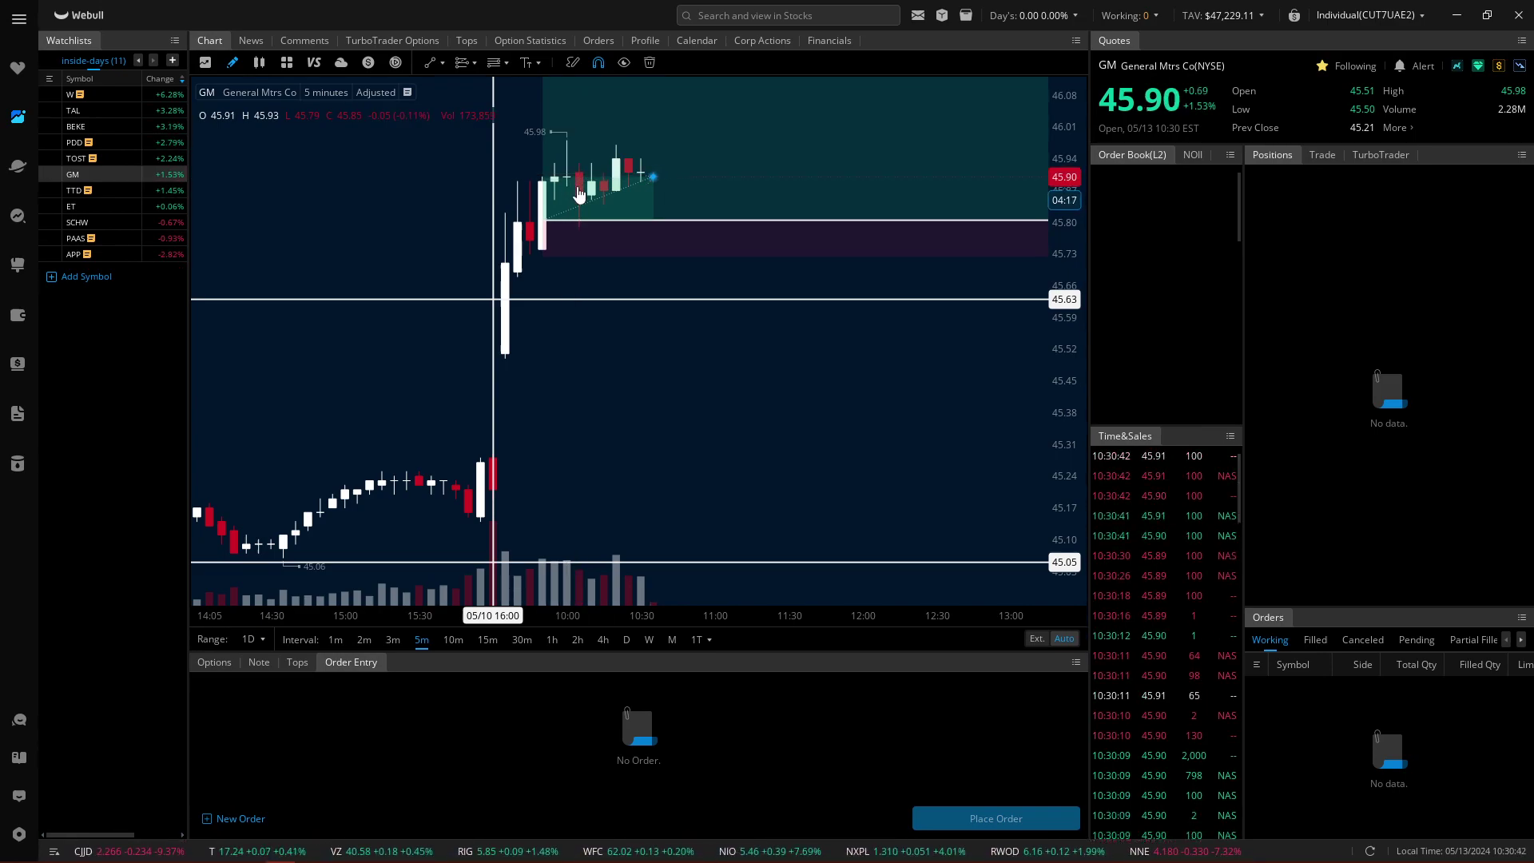
left_click_drag(444, 199, 459, 201)
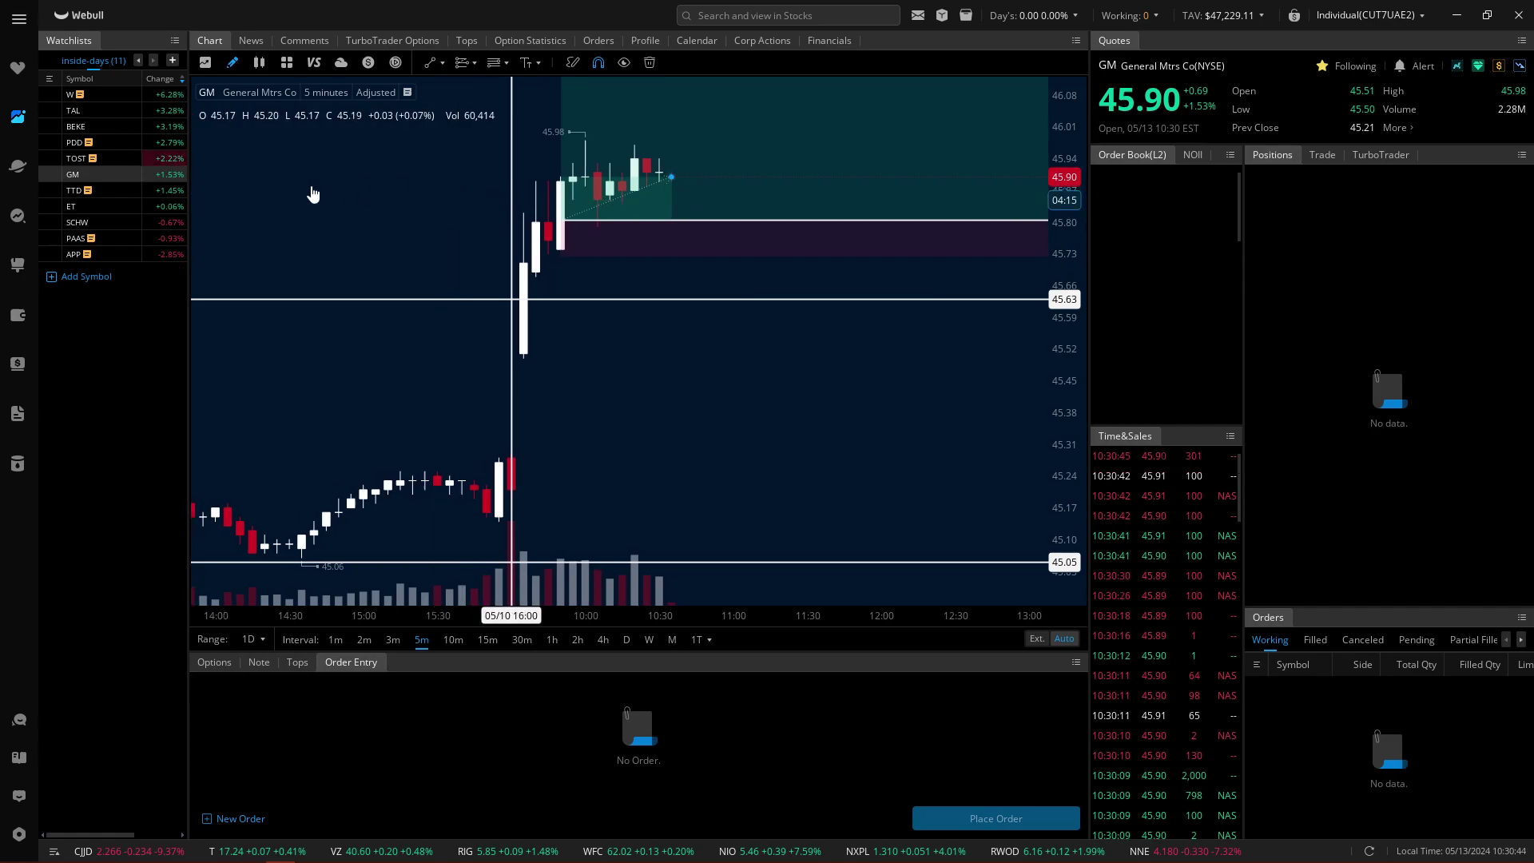
Step: Open PAAS and pan to its earlier bars, then check TAL
left_click(162, 243)
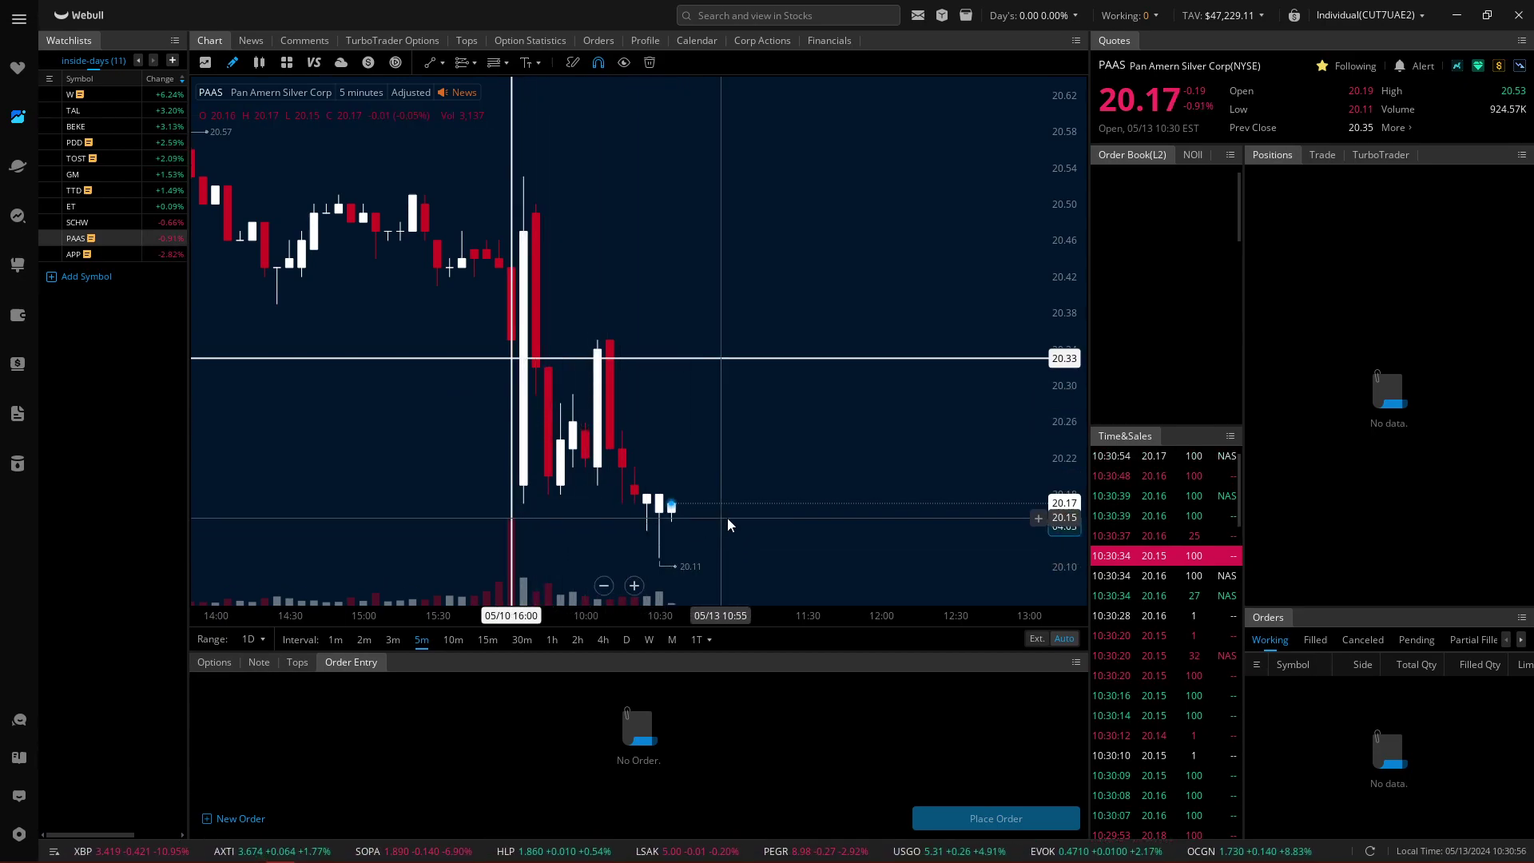
left_click_drag(665, 458, 749, 324)
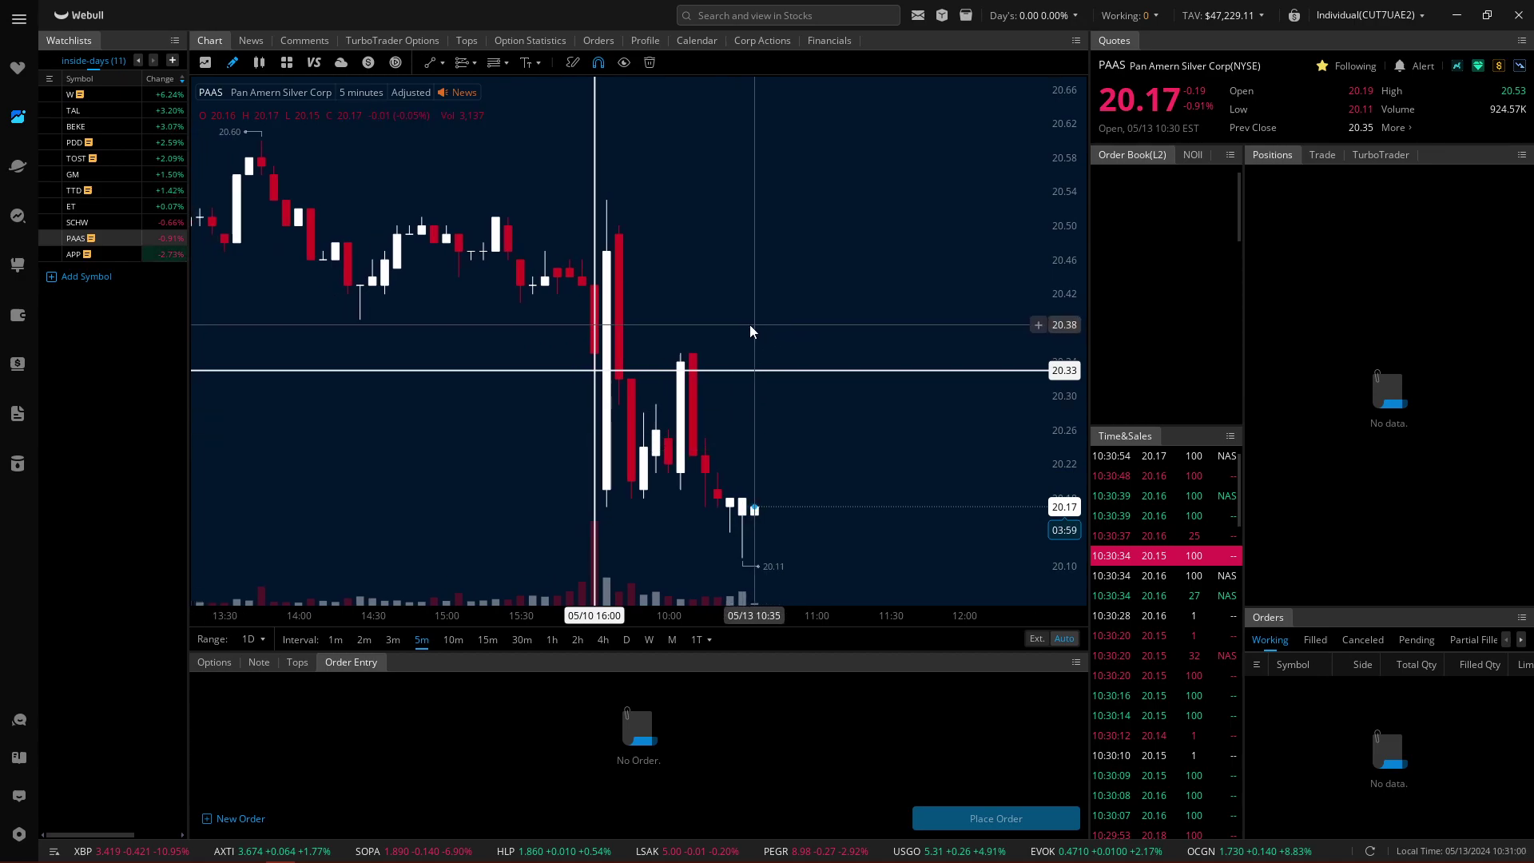
left_click(171, 117)
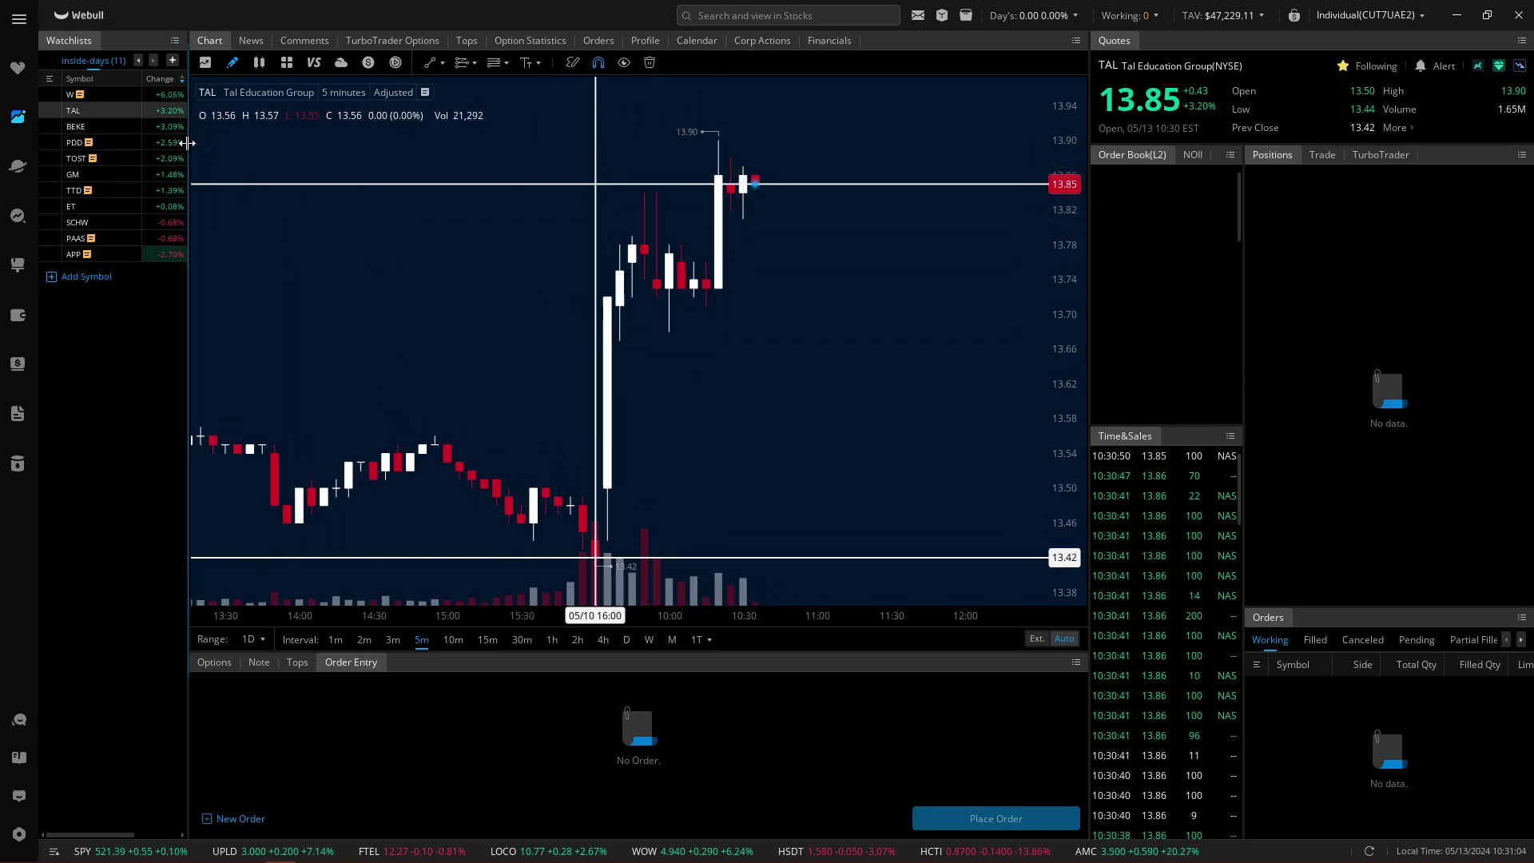
Step: Bring up BEKE's 5-minute chart and pan to show its earlier bars
left_click(160, 127)
mouse_move(712, 372)
left_mouse_down()
mouse_move(658, 352)
mouse_move(712, 368)
left_mouse_up()
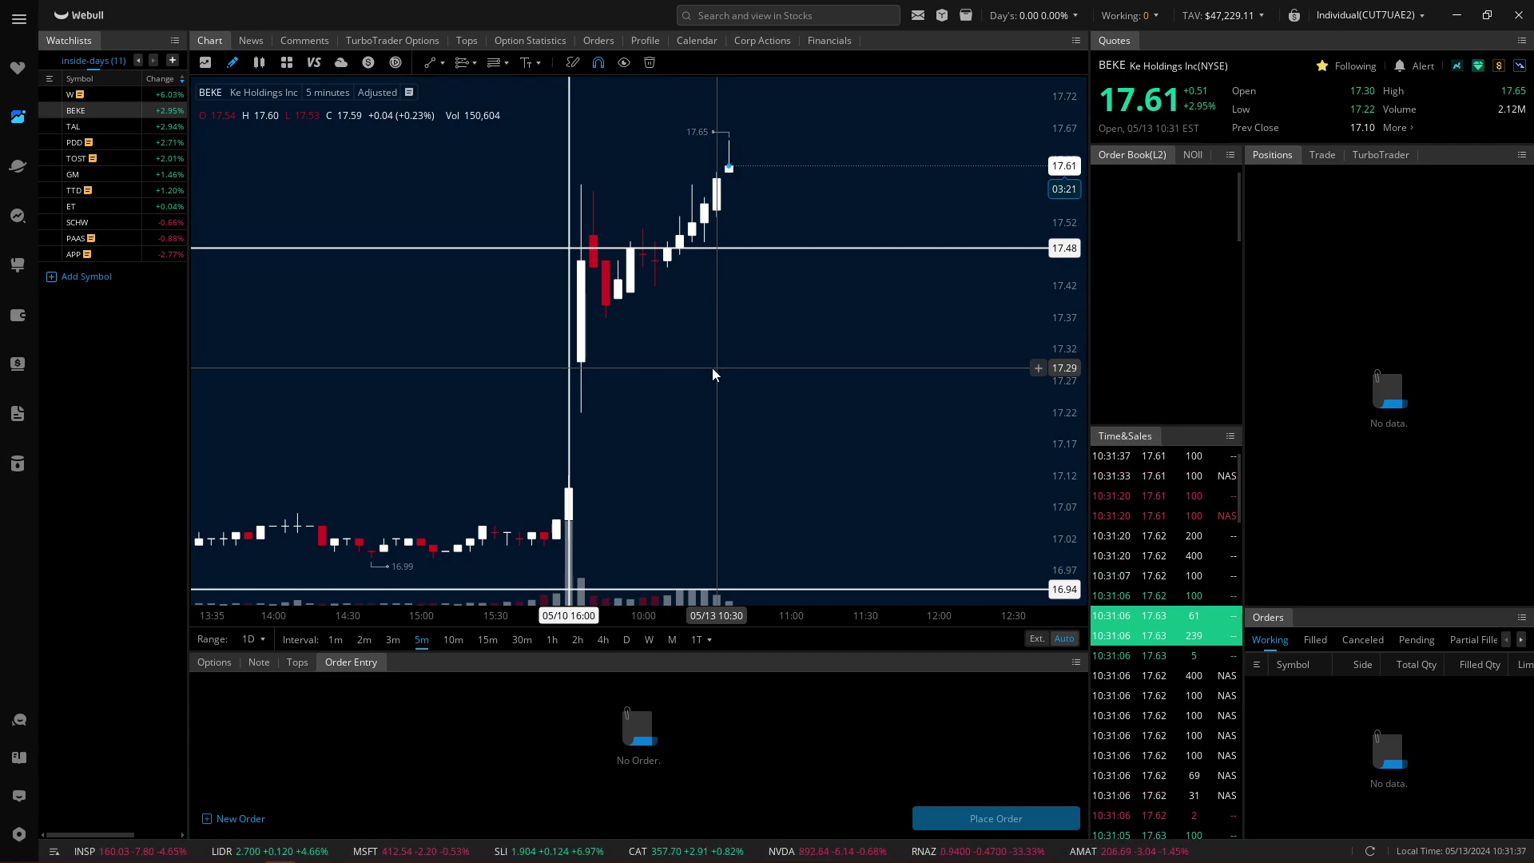
scroll(706, 368, "up", 2)
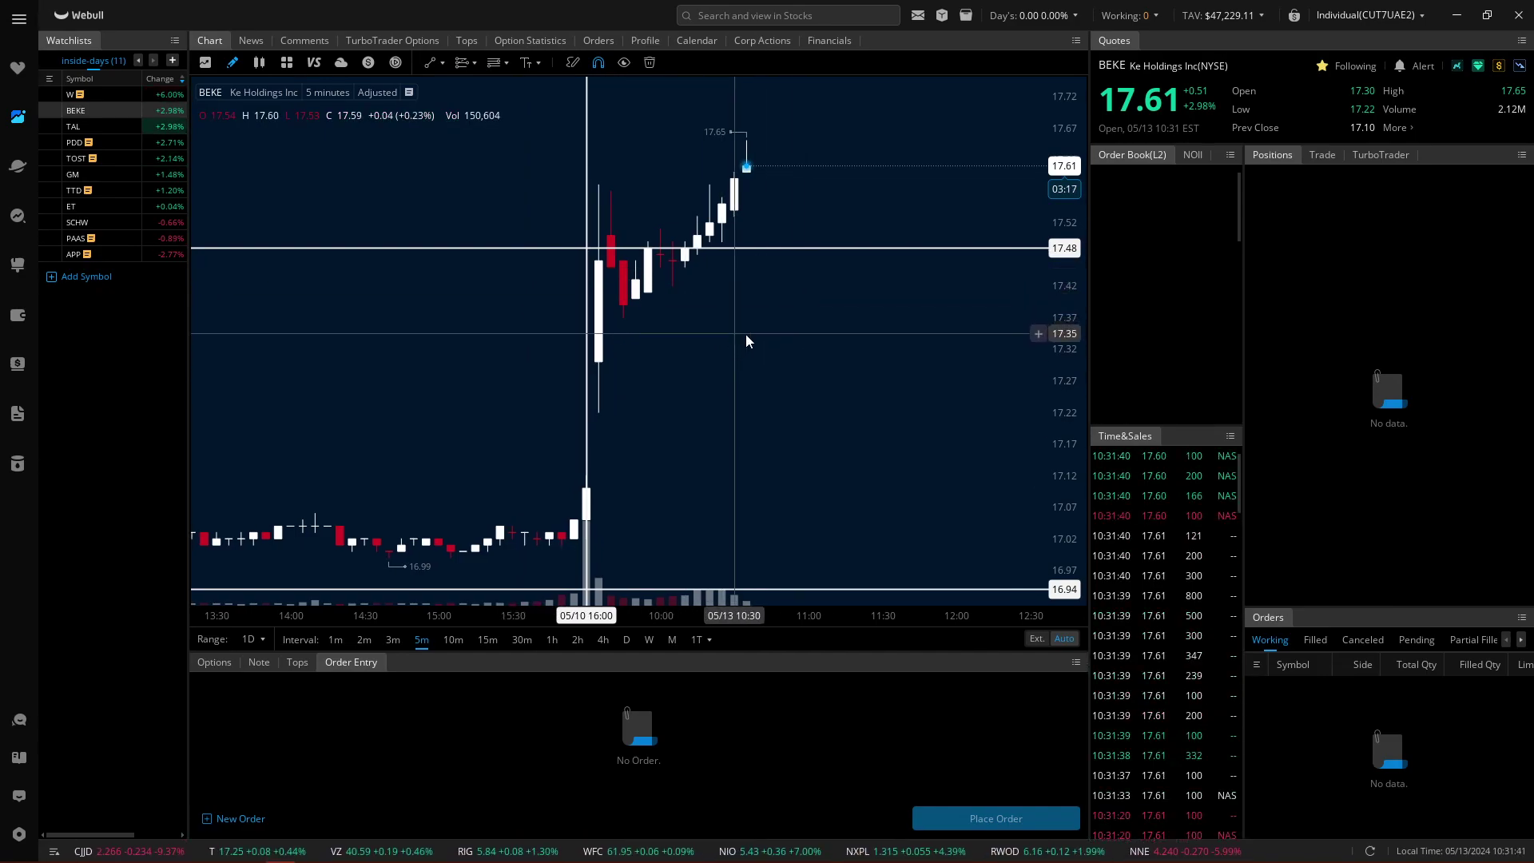
scroll(746, 334, "down", 1)
left_click_drag(341, 389, 364, 389)
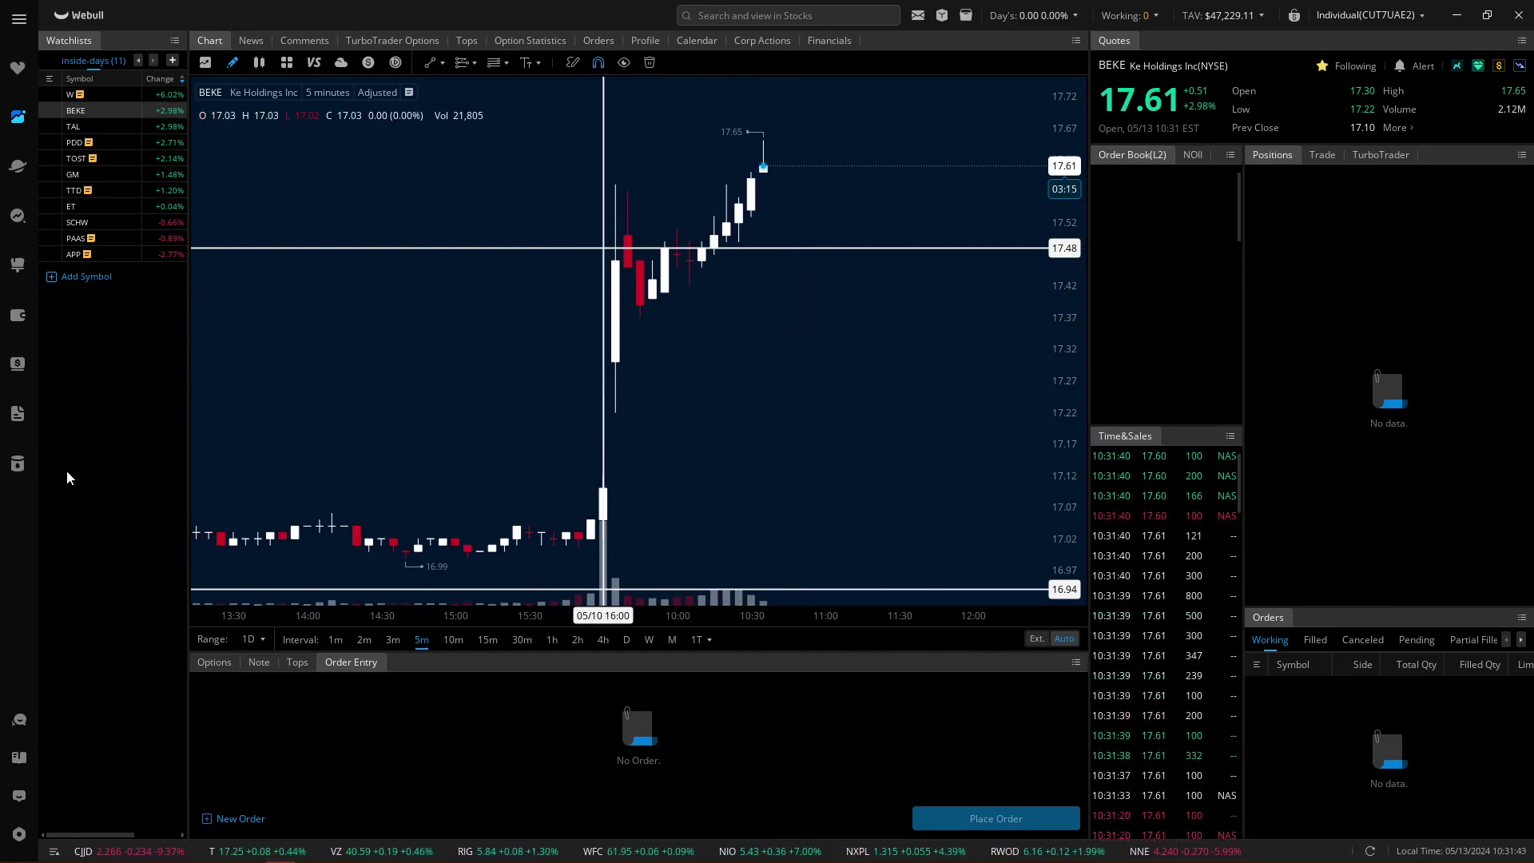